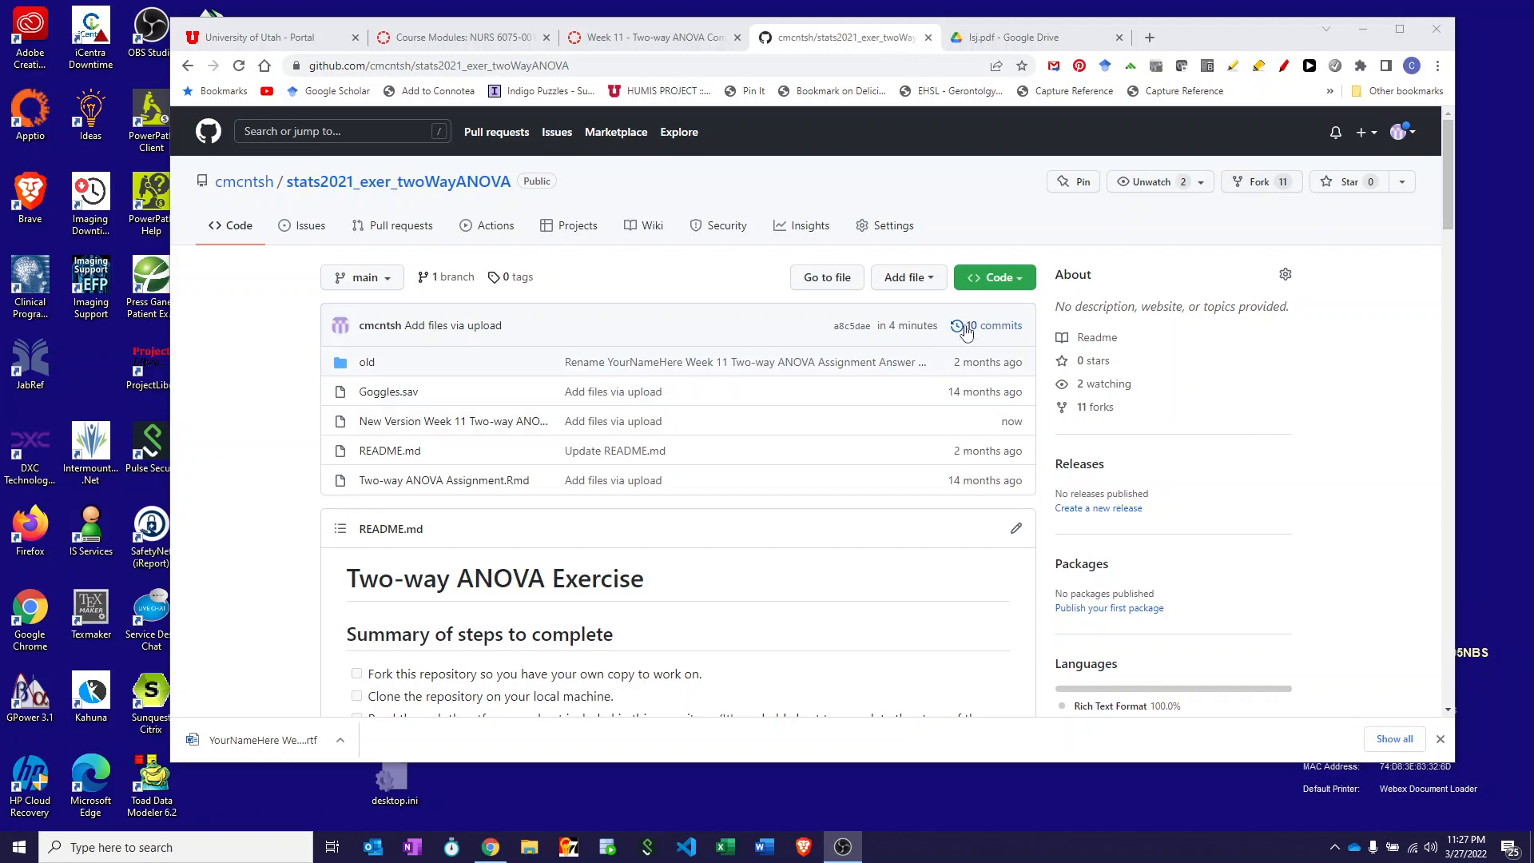
- Download the repository through Code > Download ZIP and open the downloaded archive
left_click(999, 277)
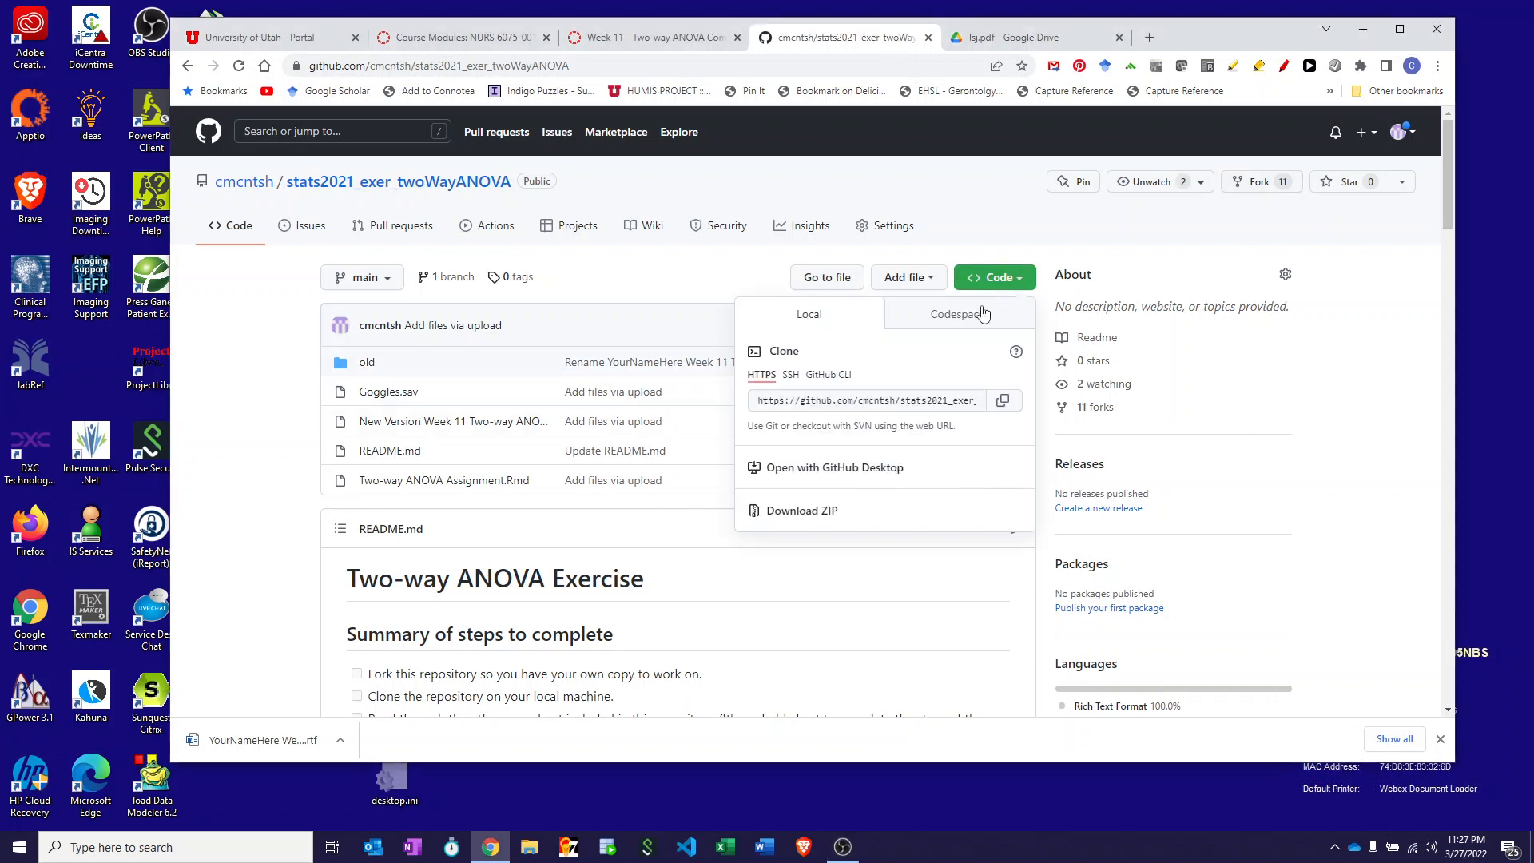
left_click(823, 518)
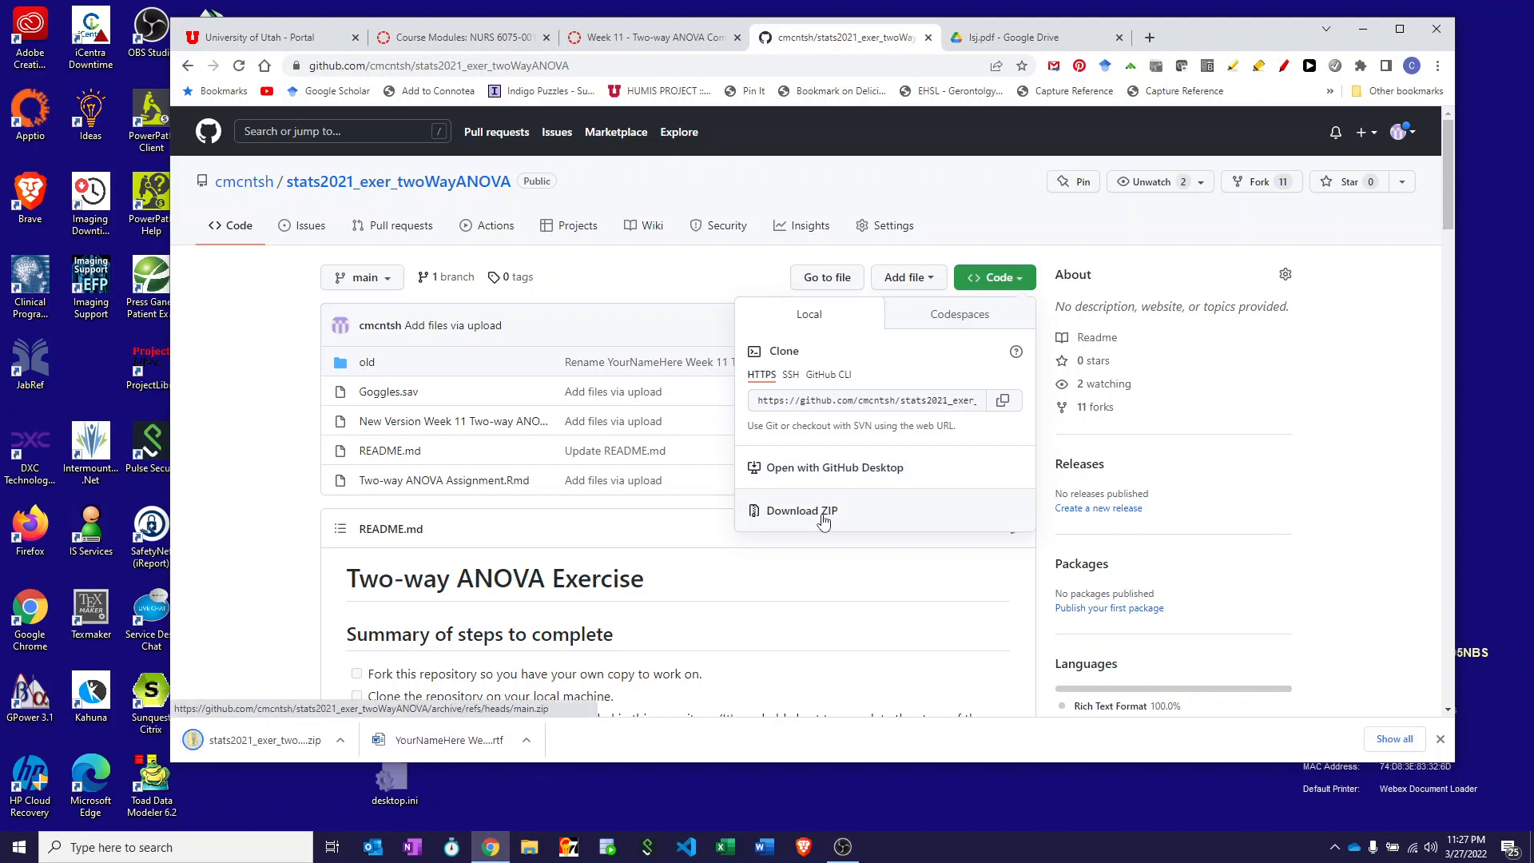
left_click(246, 740)
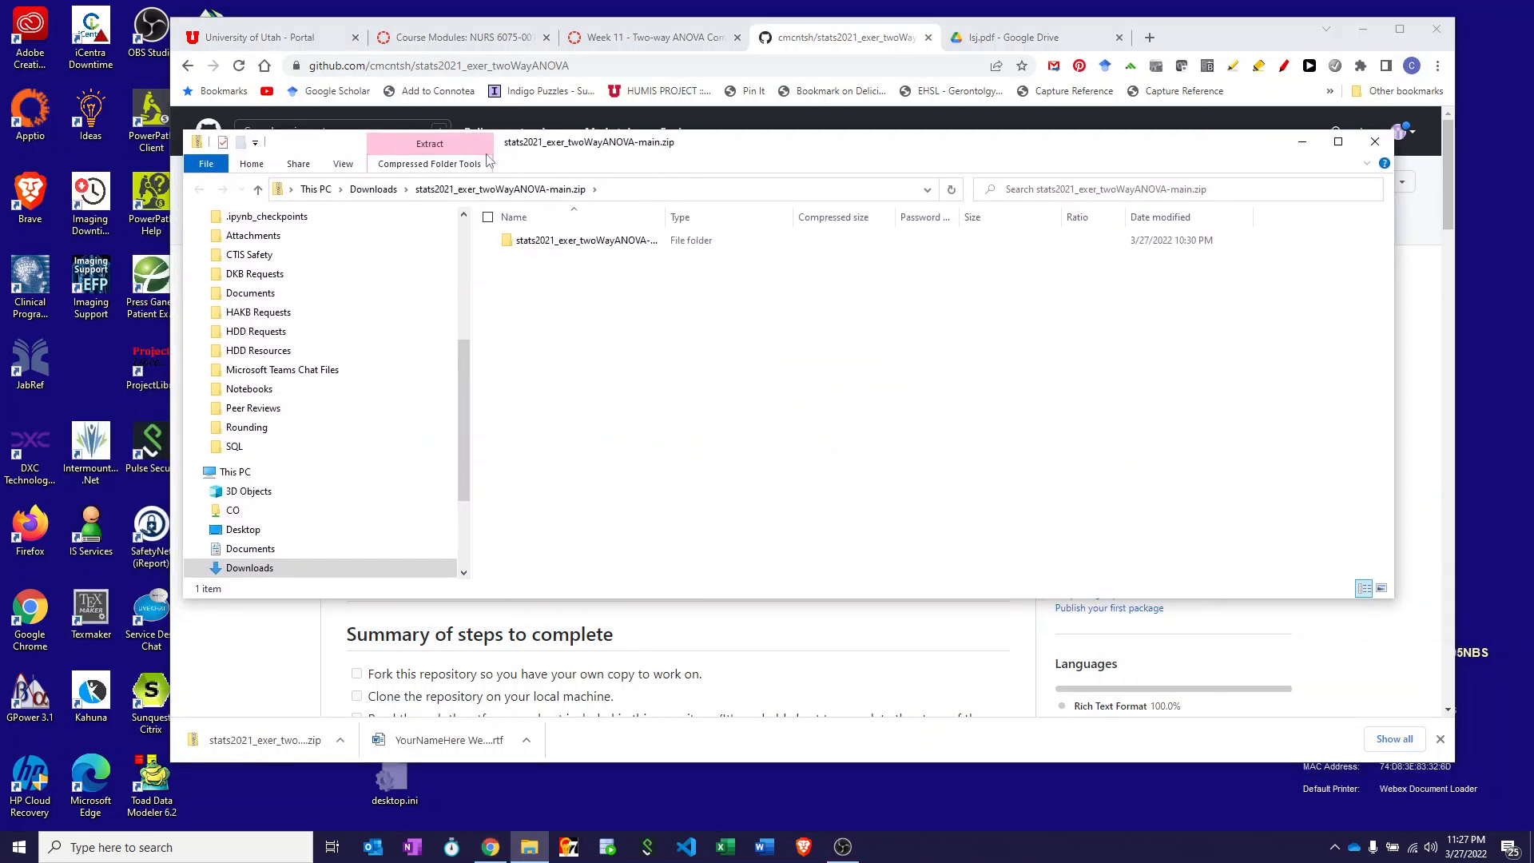
- Extract all files from the archive into the suggested Downloads folder
left_click(488, 163)
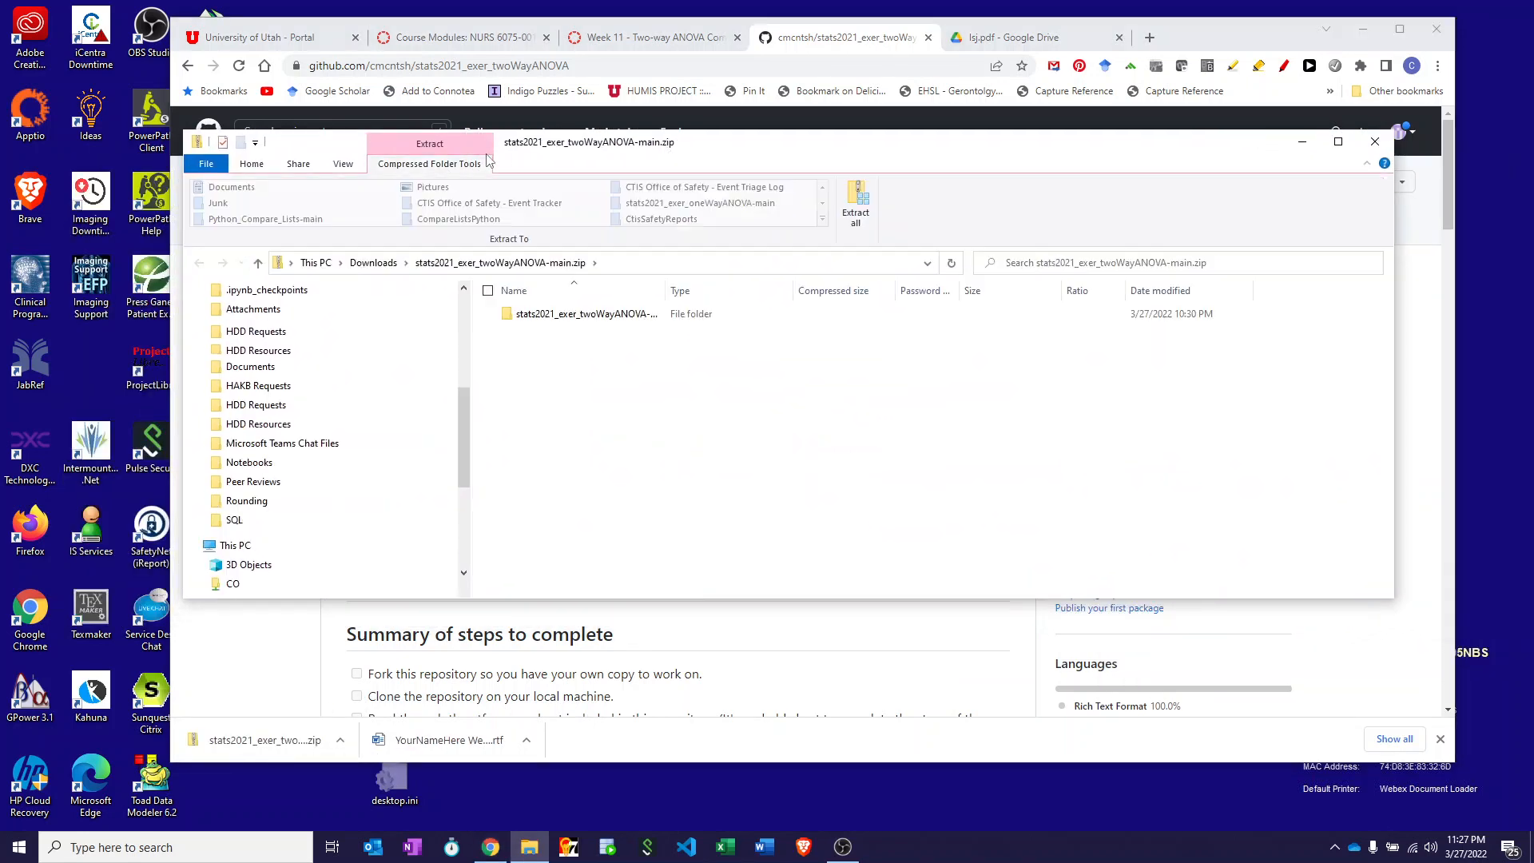
left_click(857, 211)
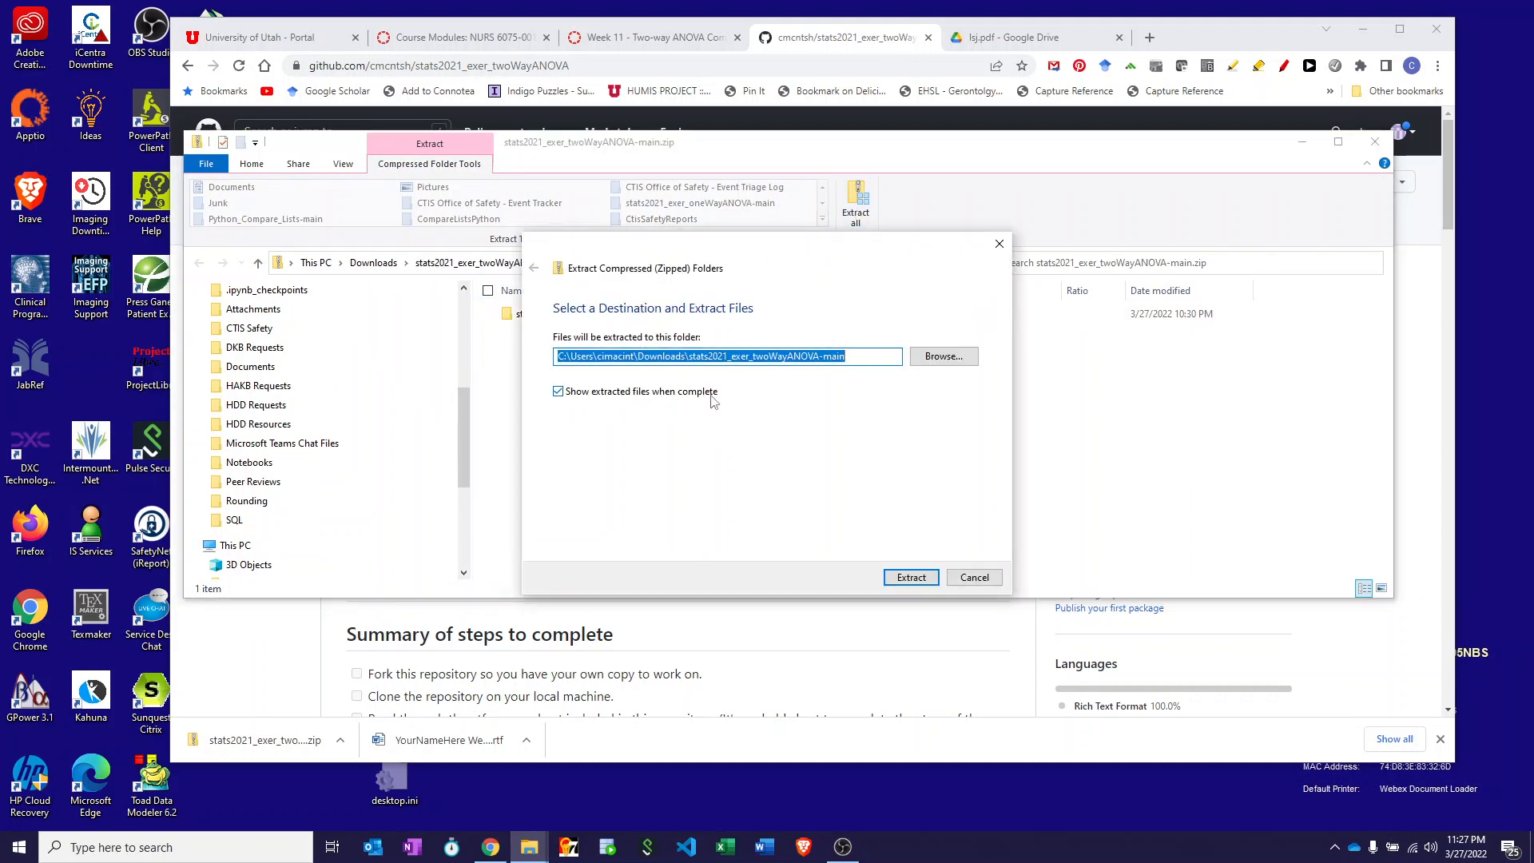
left_click(903, 577)
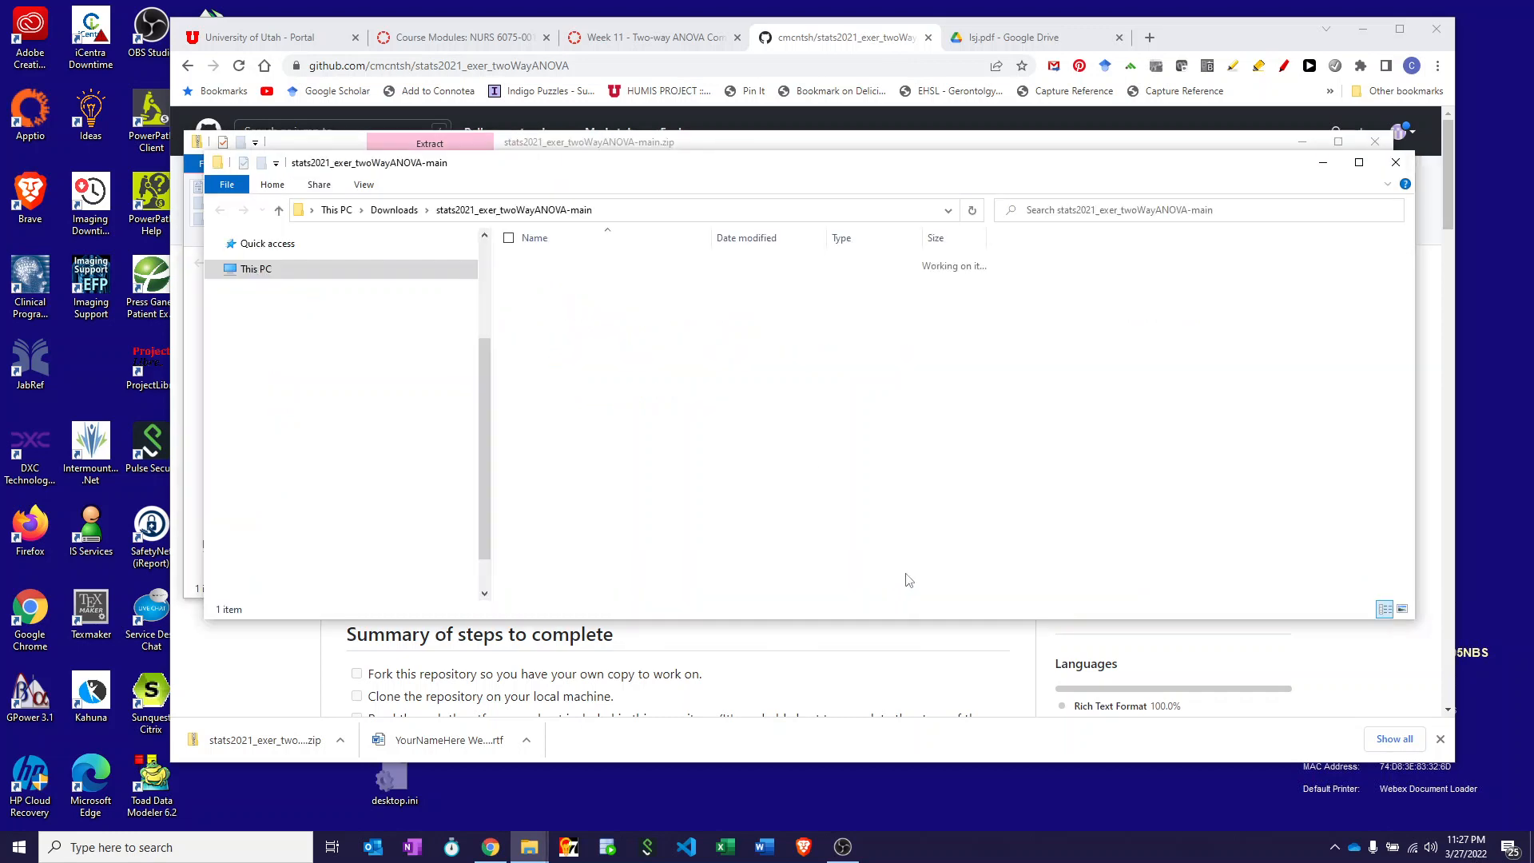
- Close the archive window and open the New Version Week 11 Two-way ANOVA answer sheet .rtf
left_click(1371, 146)
left_click(1372, 146)
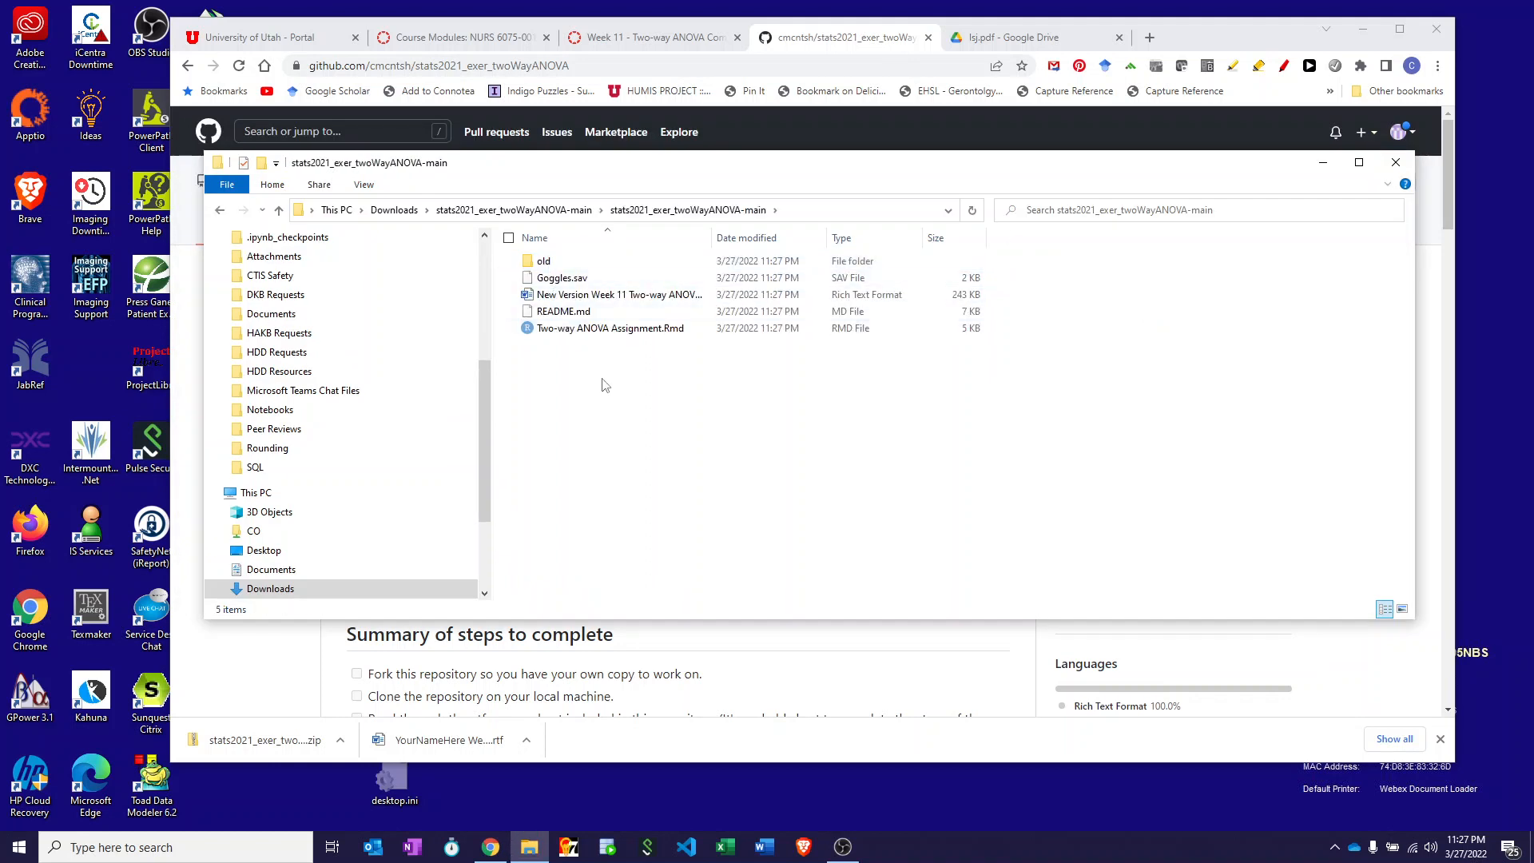
double_click(529, 295)
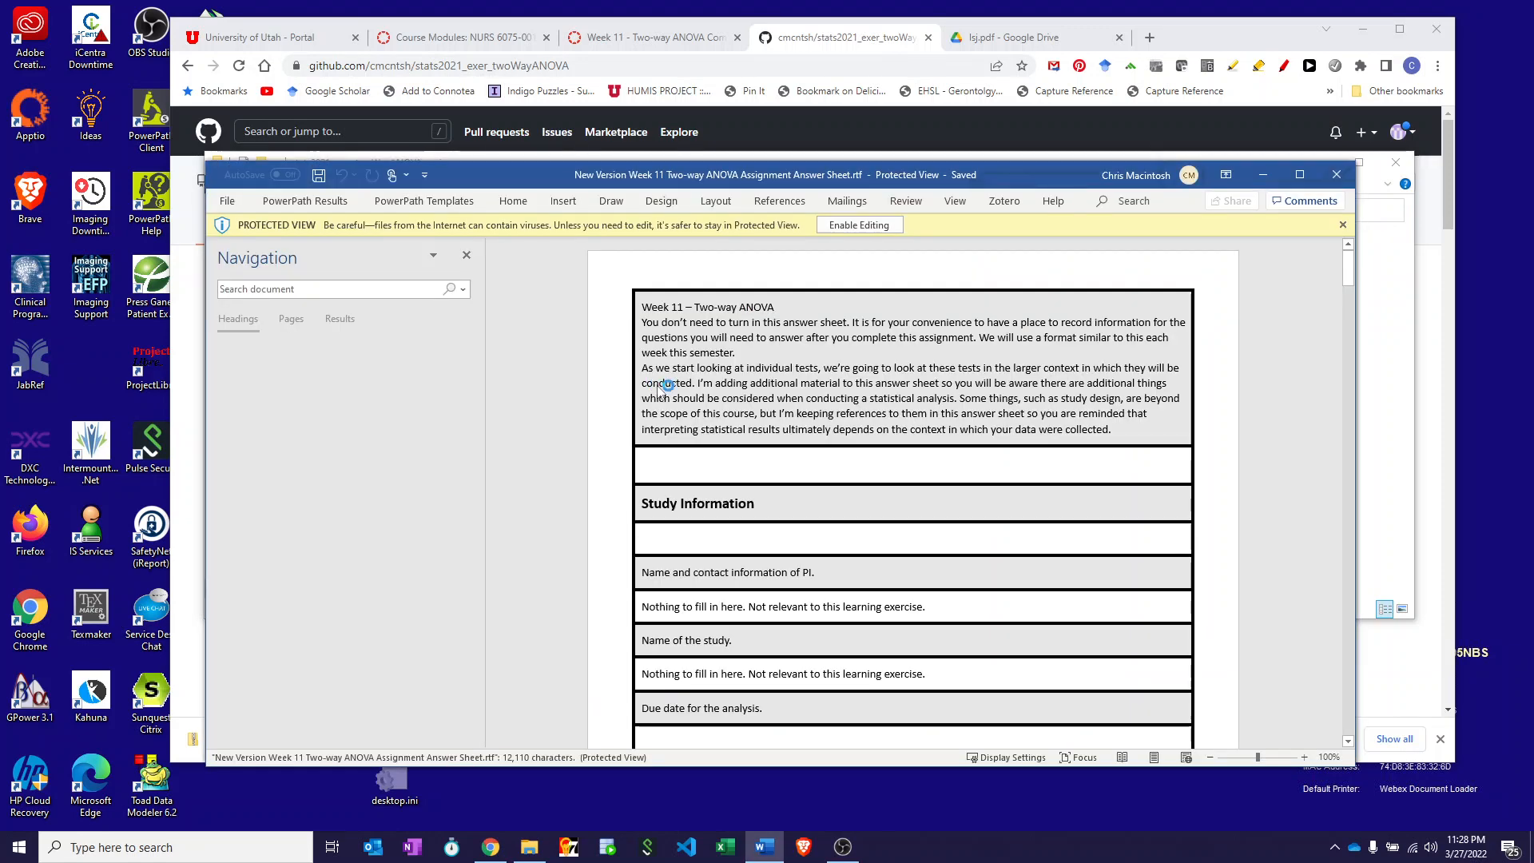
- Scroll through the Week 11 answer sheet down to its Dataset Information section on Goggles.sav
scroll(694, 431, "down", 2)
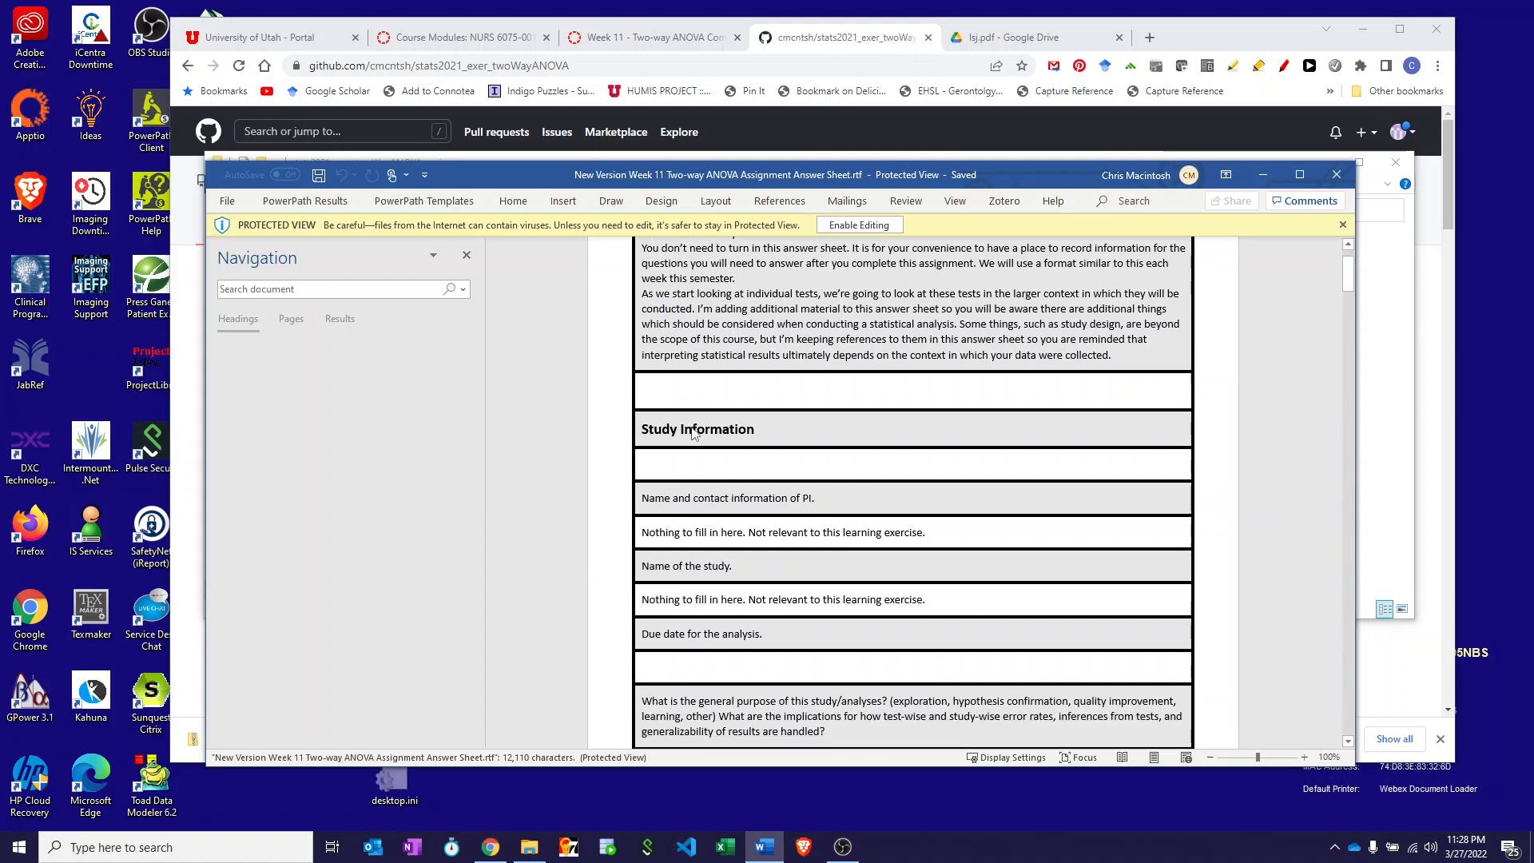
scroll(694, 431, "down", 2)
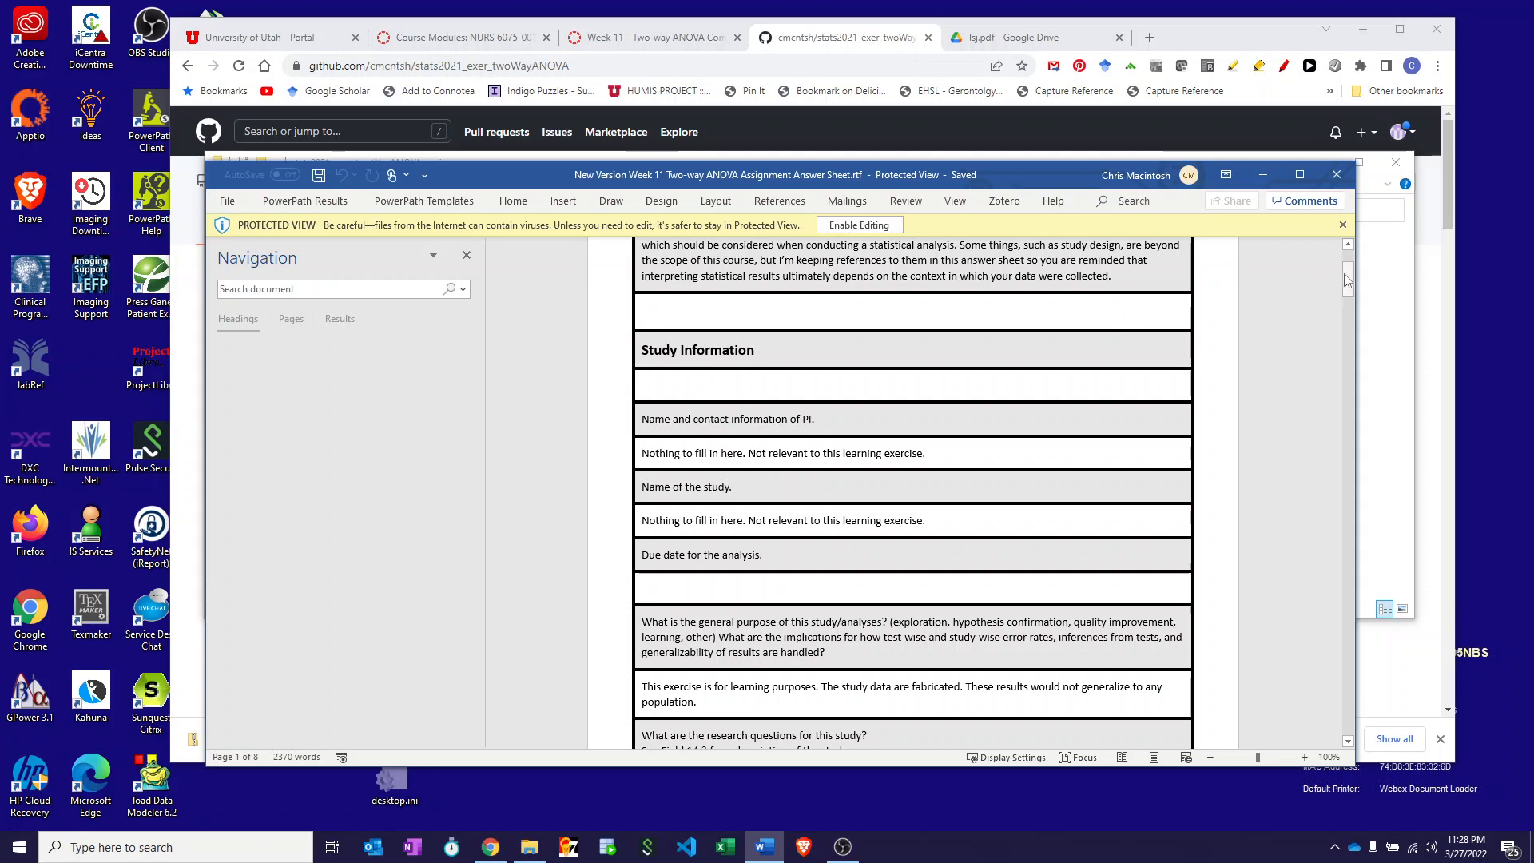
mouse_move(1348, 280)
left_mouse_down()
mouse_move(1333, 432)
mouse_move(1349, 266)
mouse_move(1342, 287)
left_mouse_up()
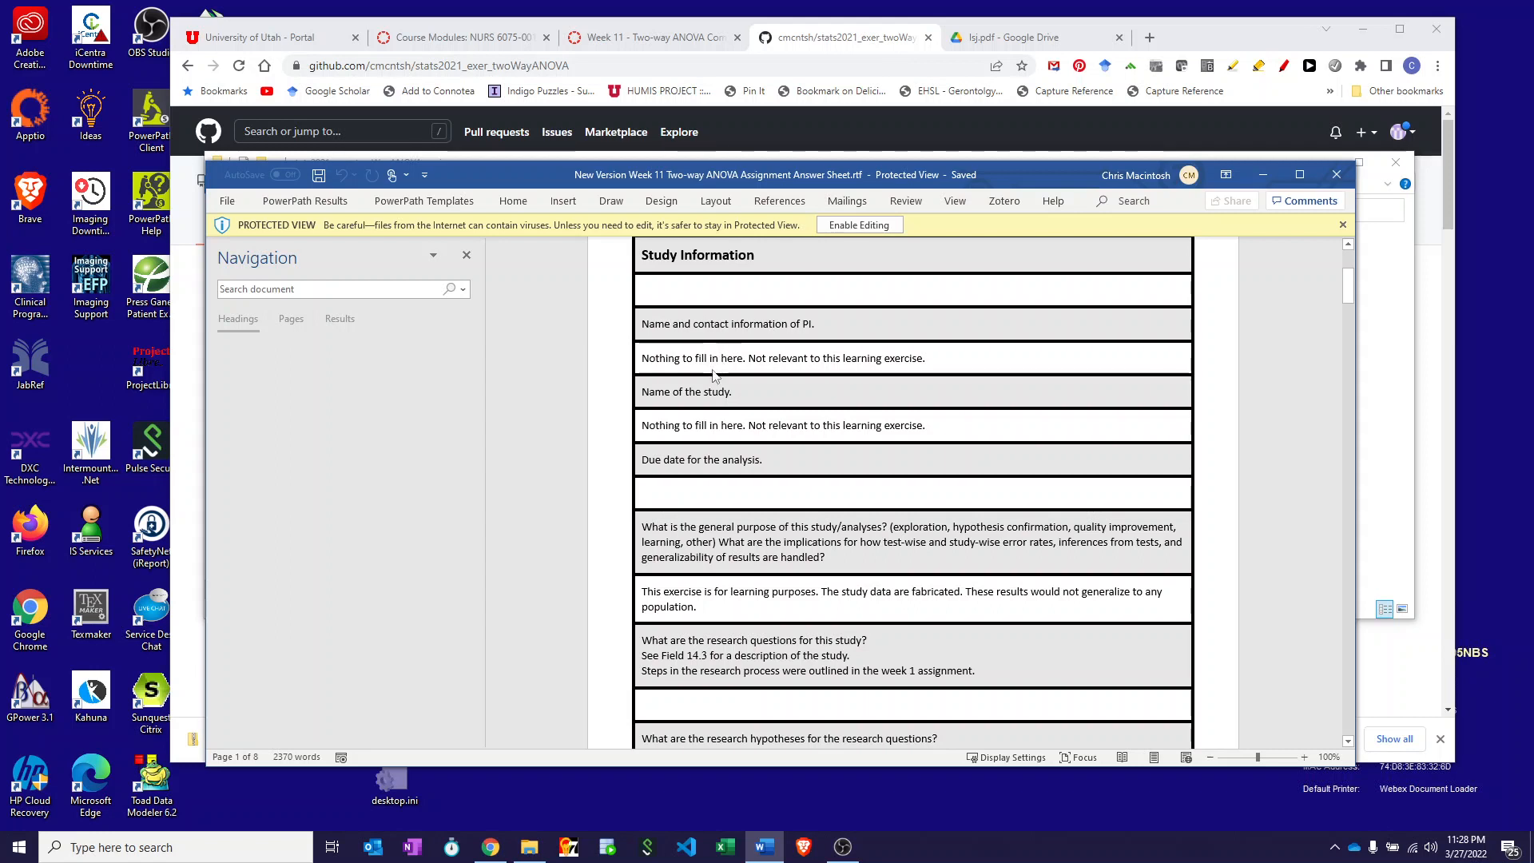
scroll(715, 369, "down", 4)
scroll(712, 376, "down", 2)
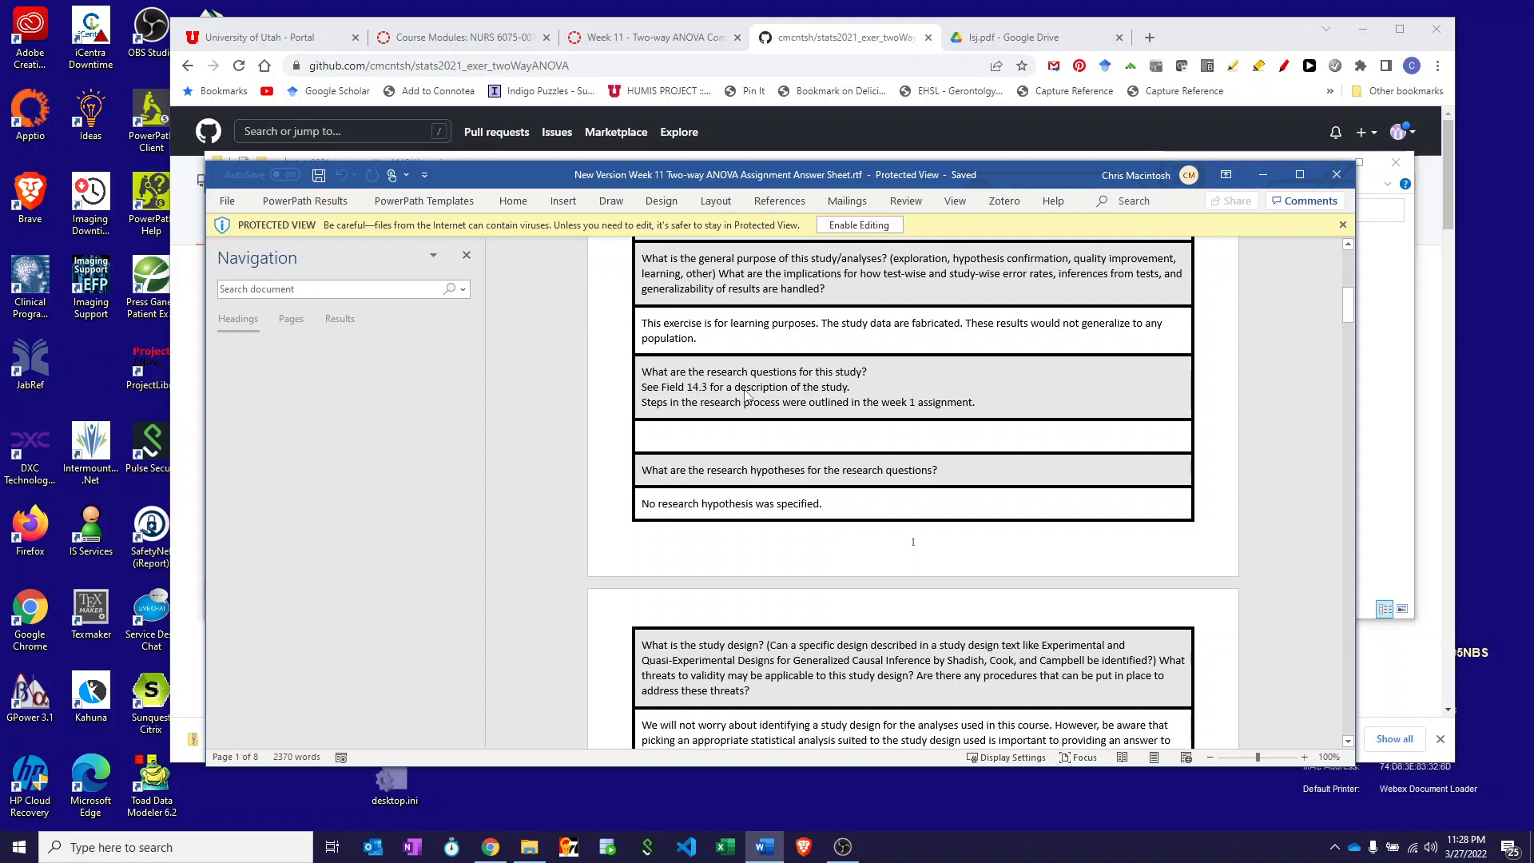
scroll(746, 405, "down", 1)
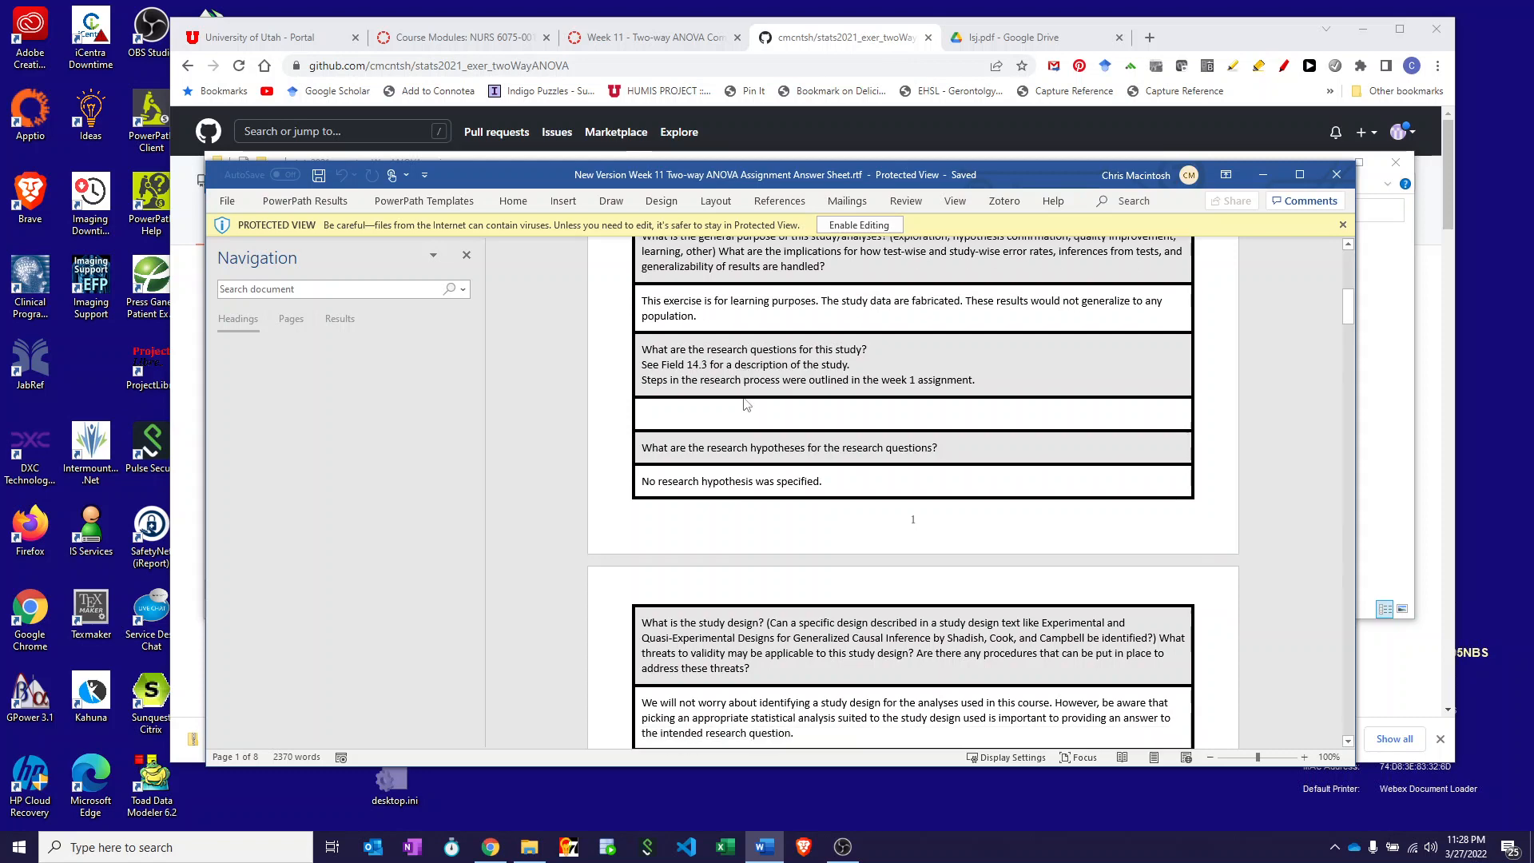
scroll(747, 405, "down", 15)
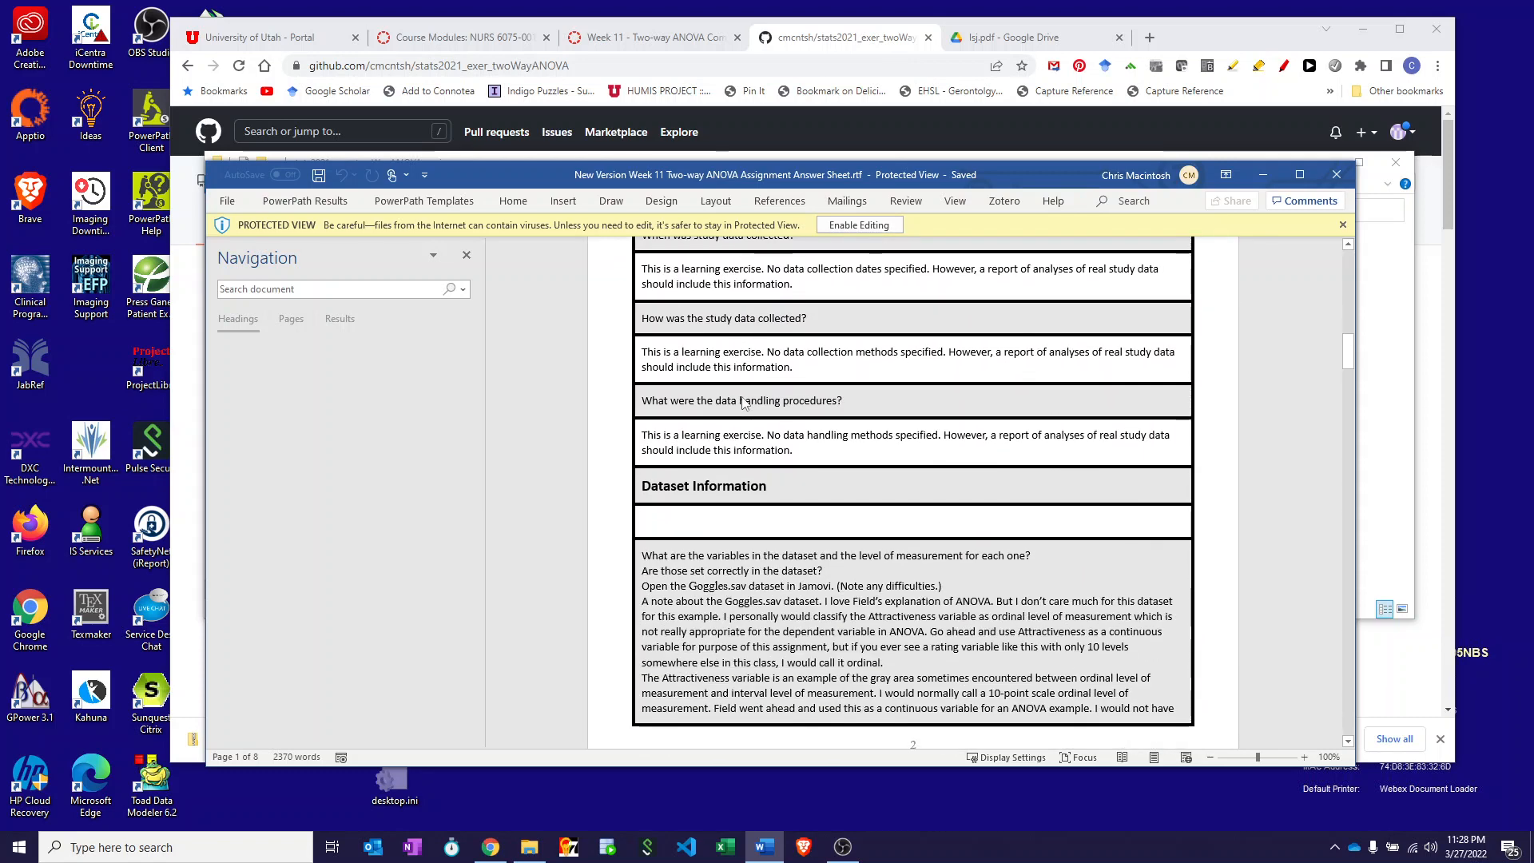
scroll(743, 402, "down", 10)
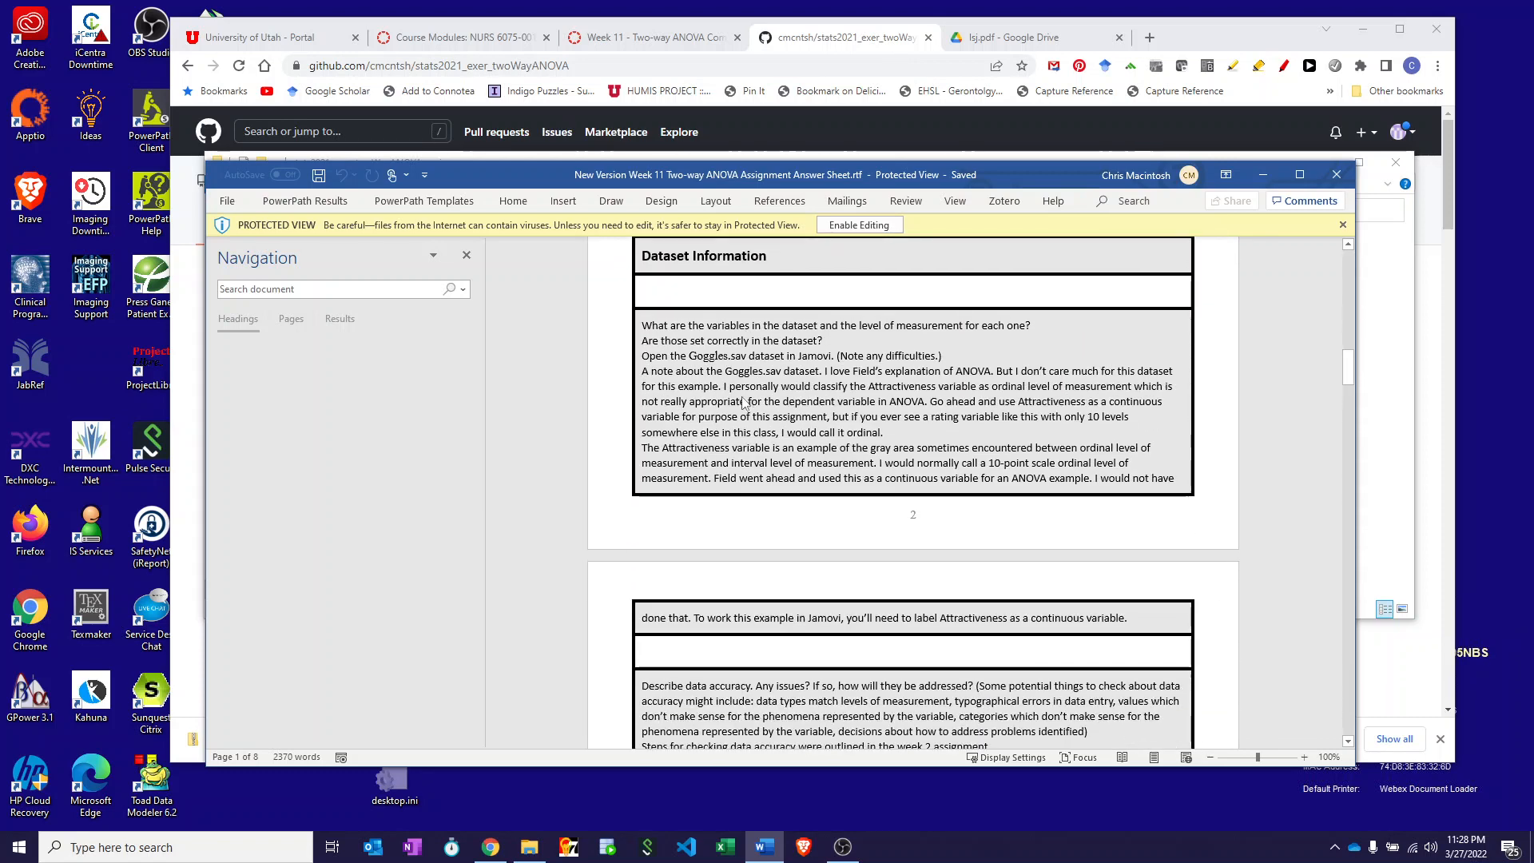
scroll(745, 403, "down", 4)
scroll(747, 403, "up", 3)
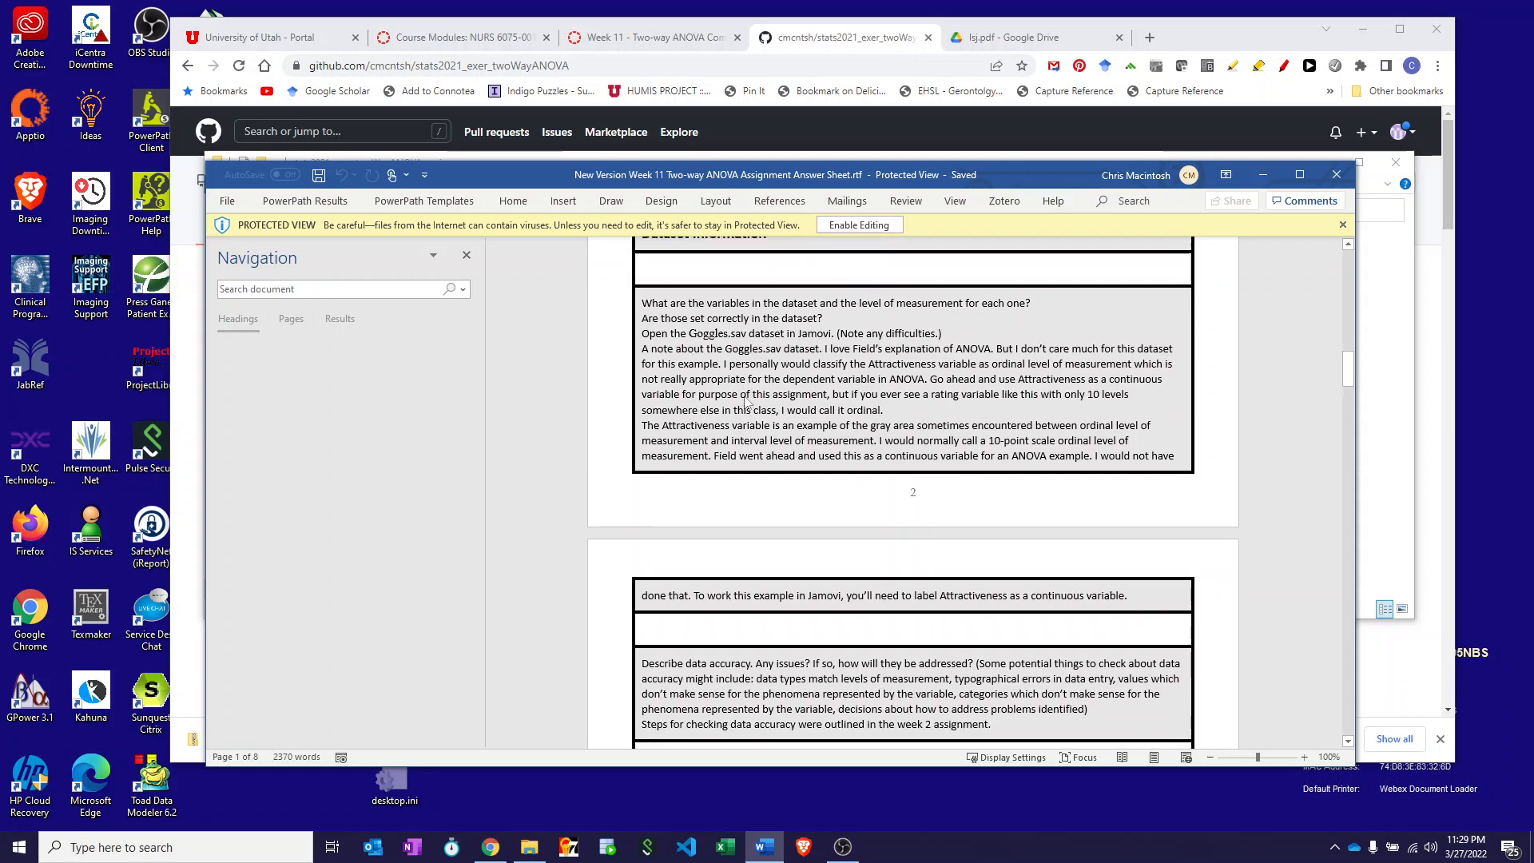
scroll(747, 404, "up", 1)
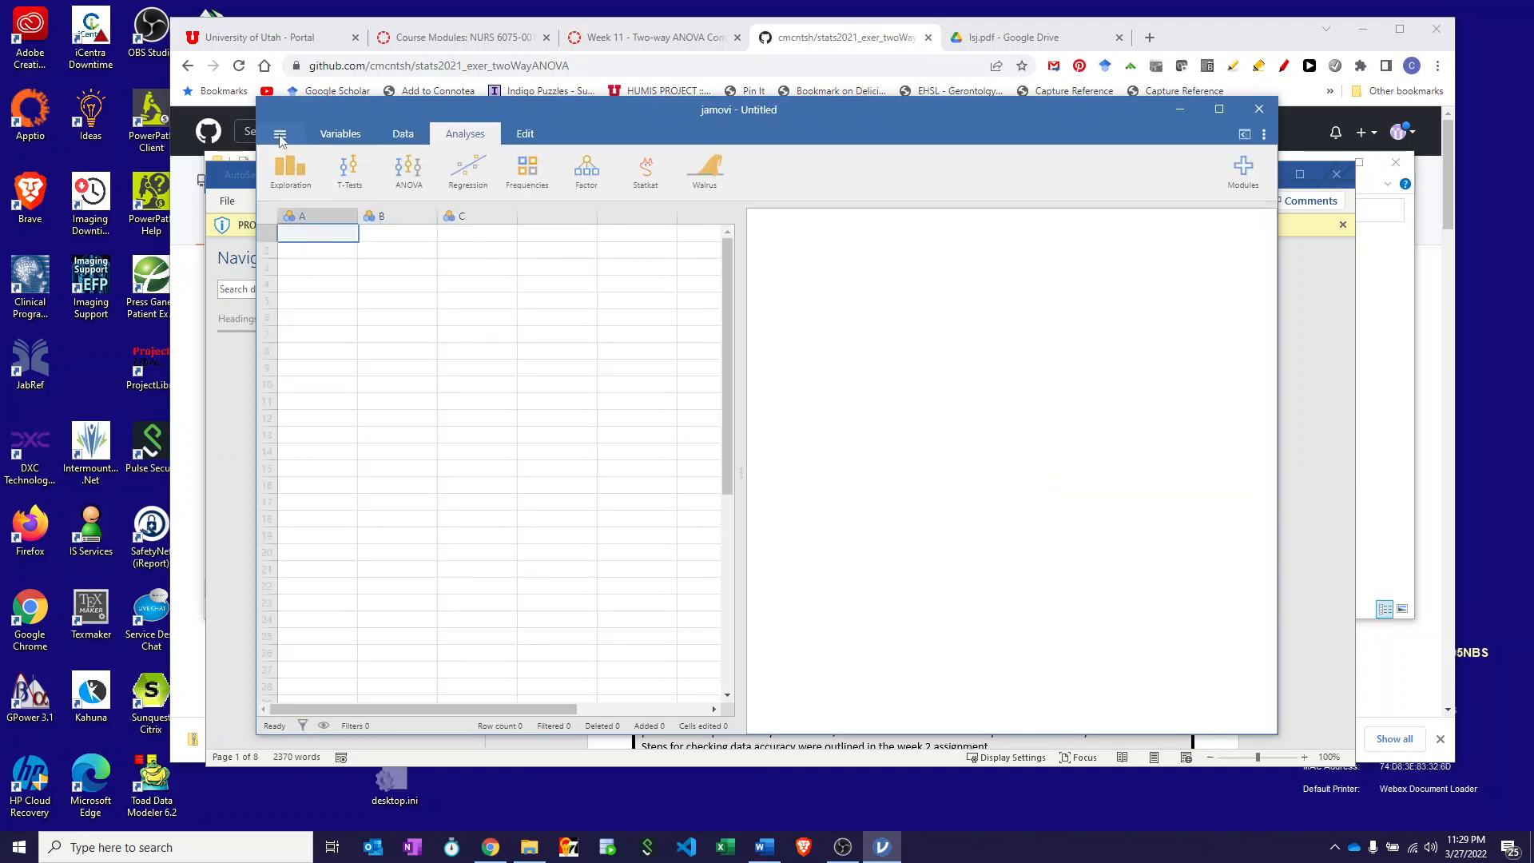
- Open Goggles.sav from Downloads > stats2021_exer_twoWayANOVA-main > stats2021_exer_twoWayANOVA-main in jamovi
left_click(280, 136)
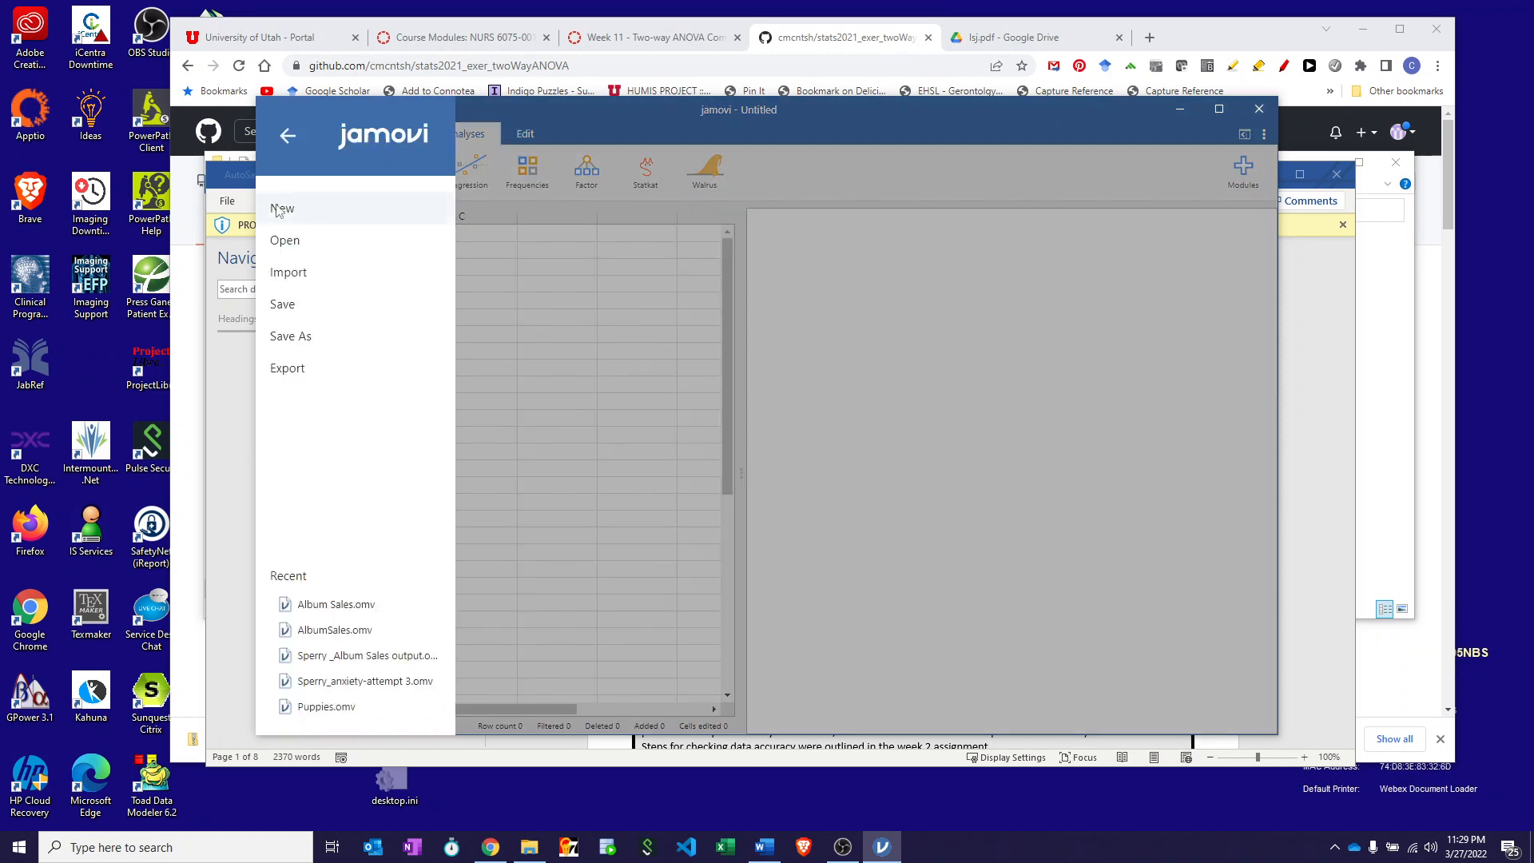
left_click(286, 241)
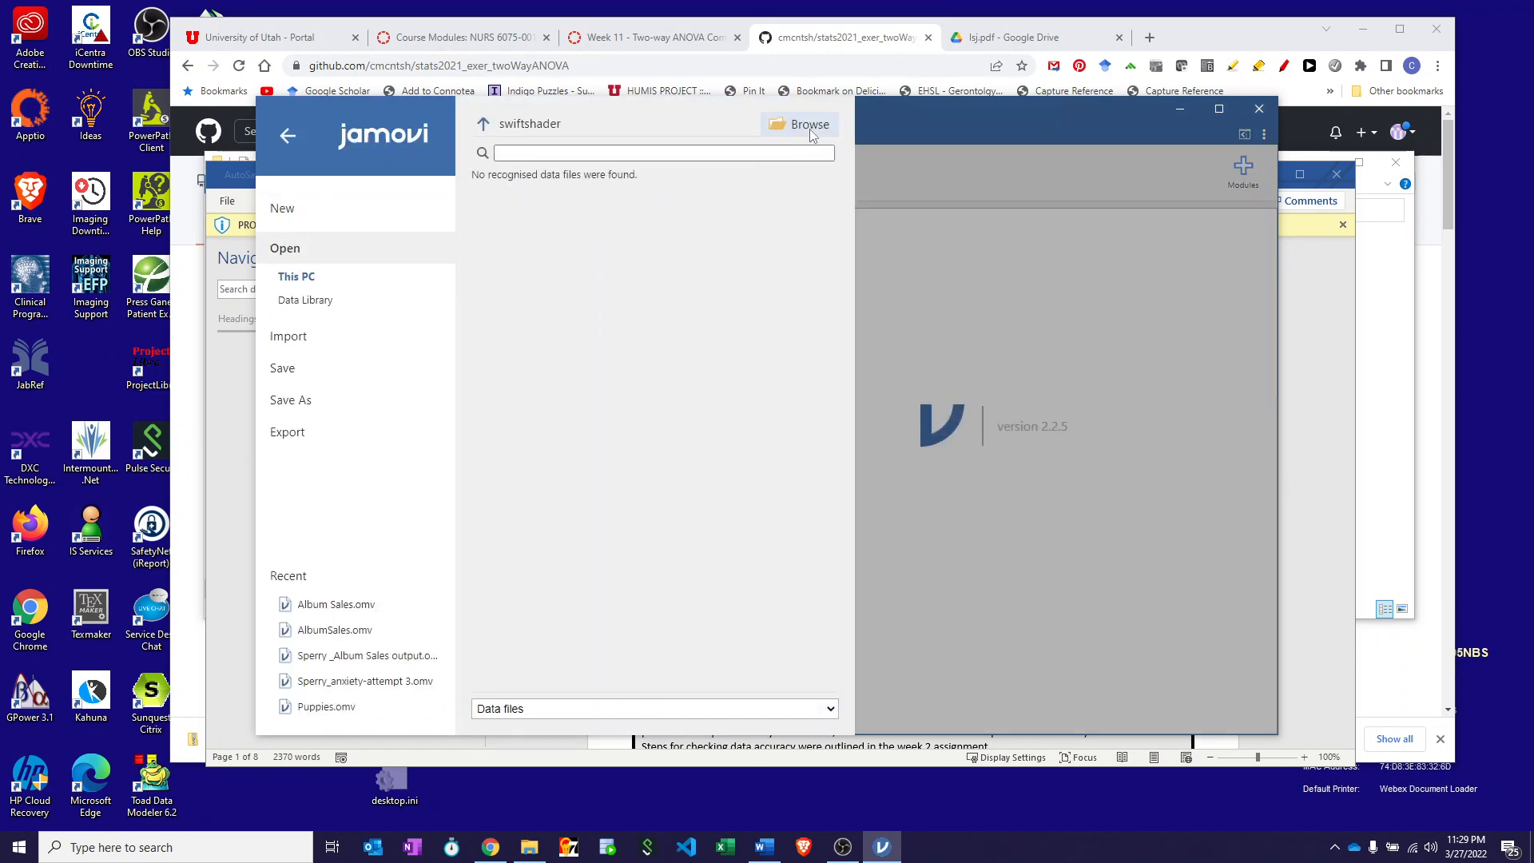
left_click(809, 126)
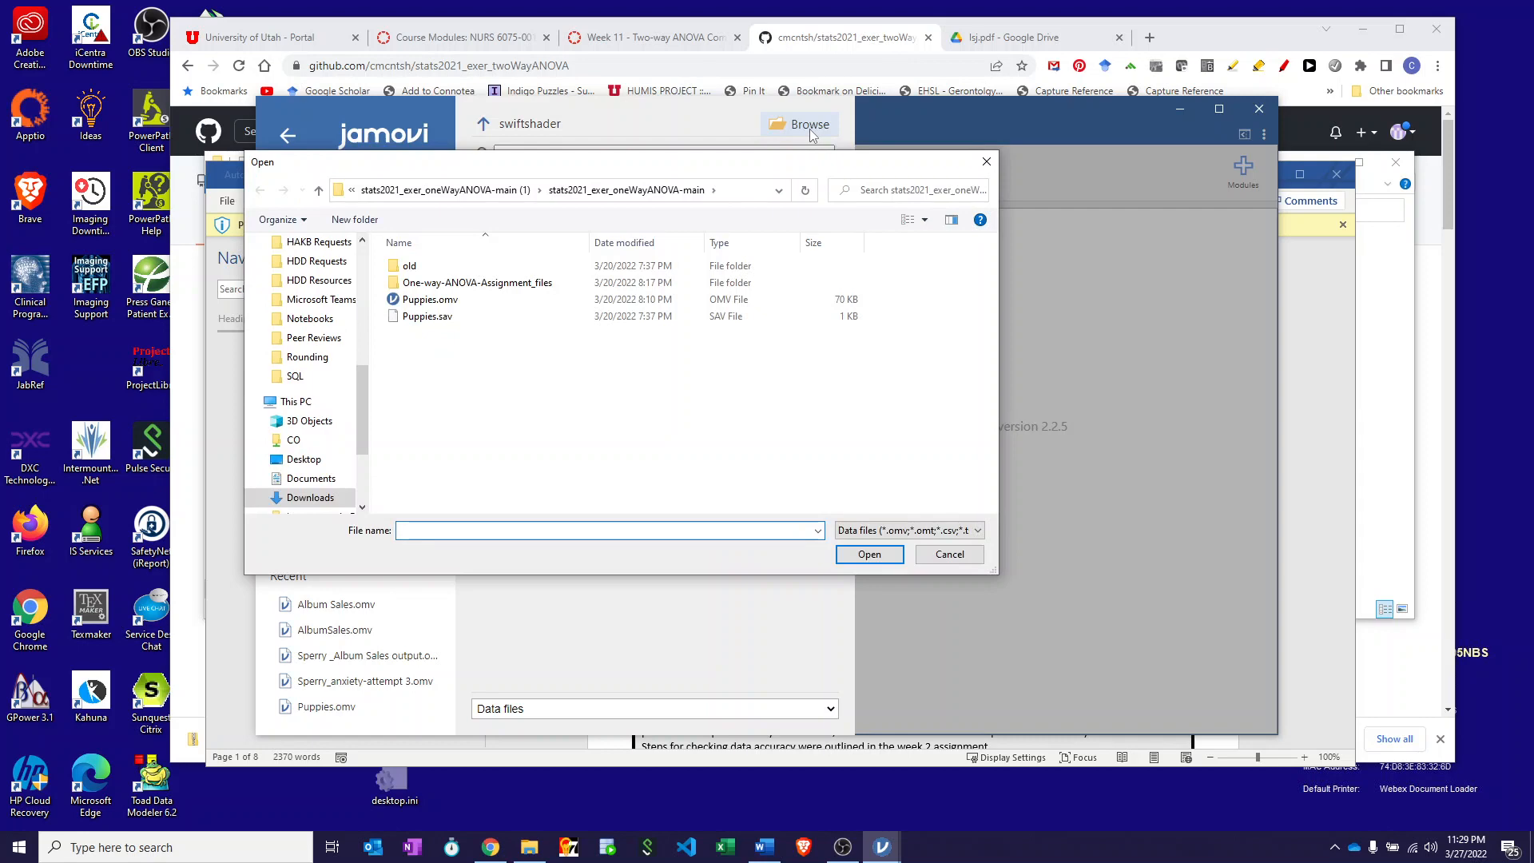
left_click(310, 498)
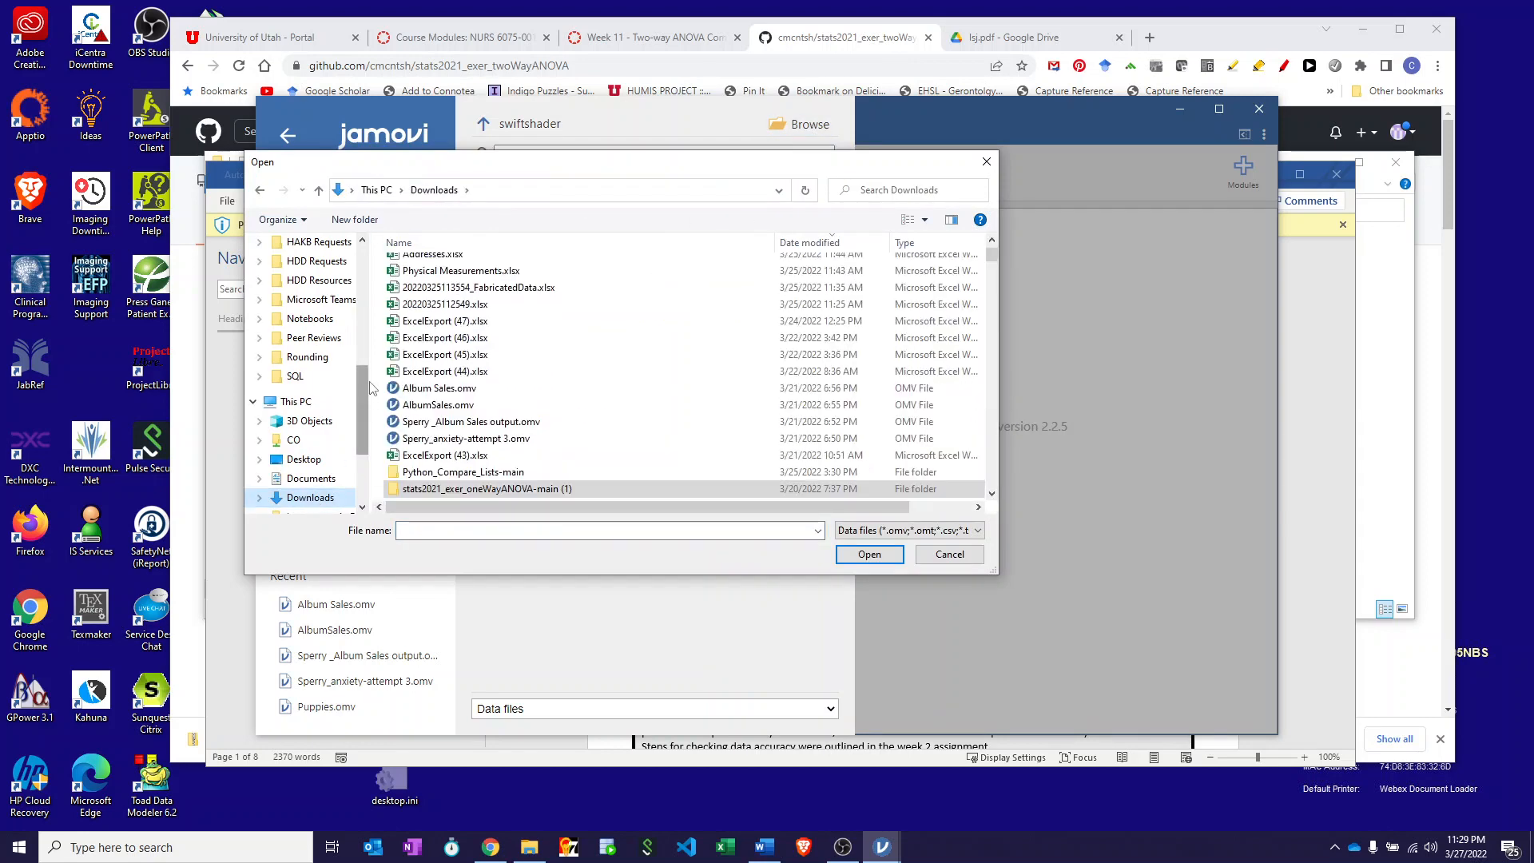
scroll(994, 251, "up", 3)
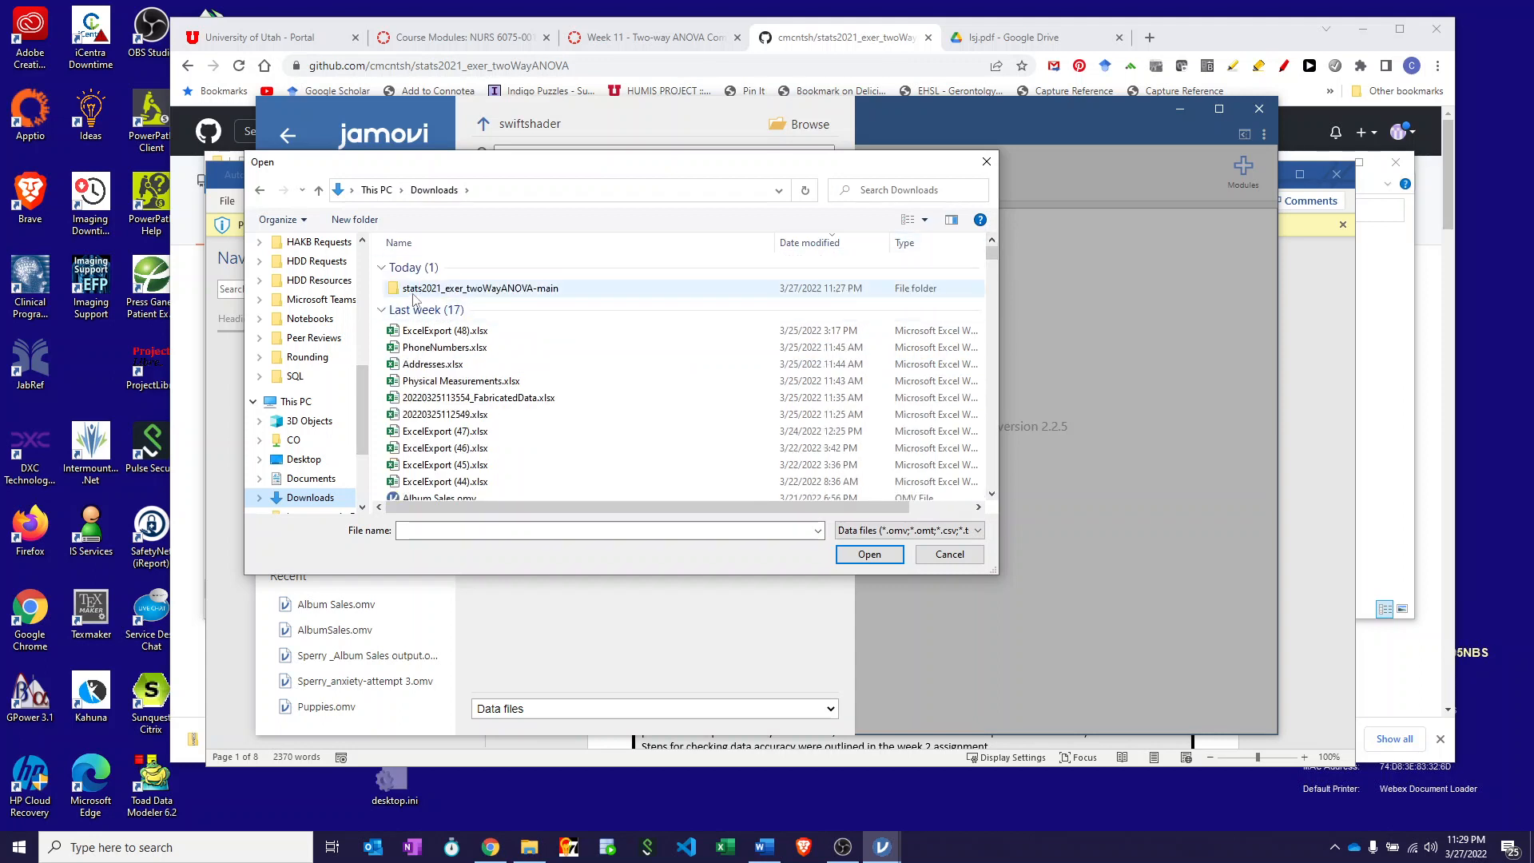
double_click(399, 289)
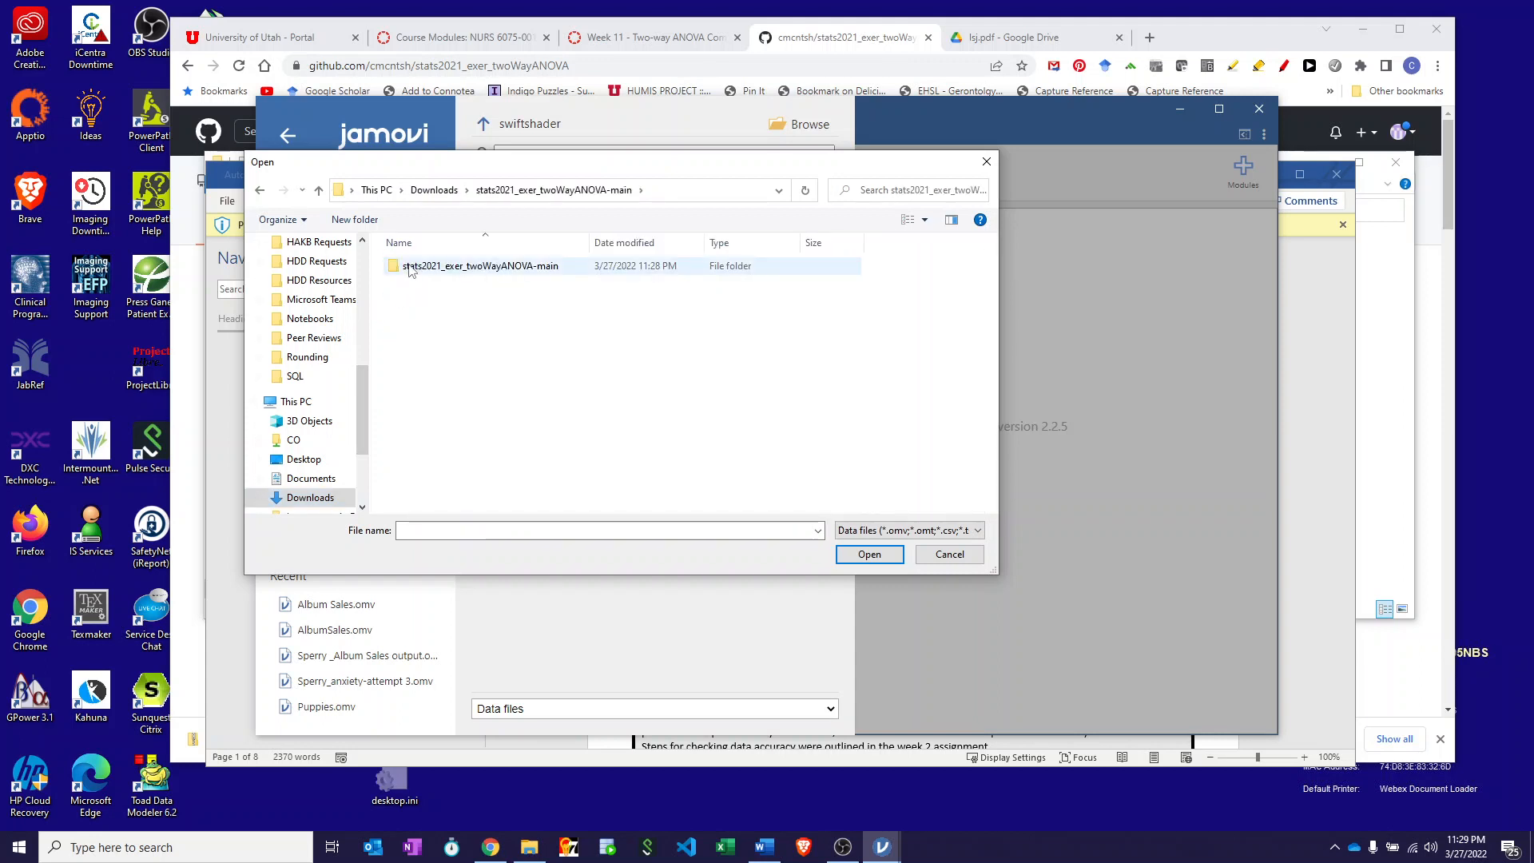
left_click(410, 267)
double_click(410, 268)
left_click(420, 290)
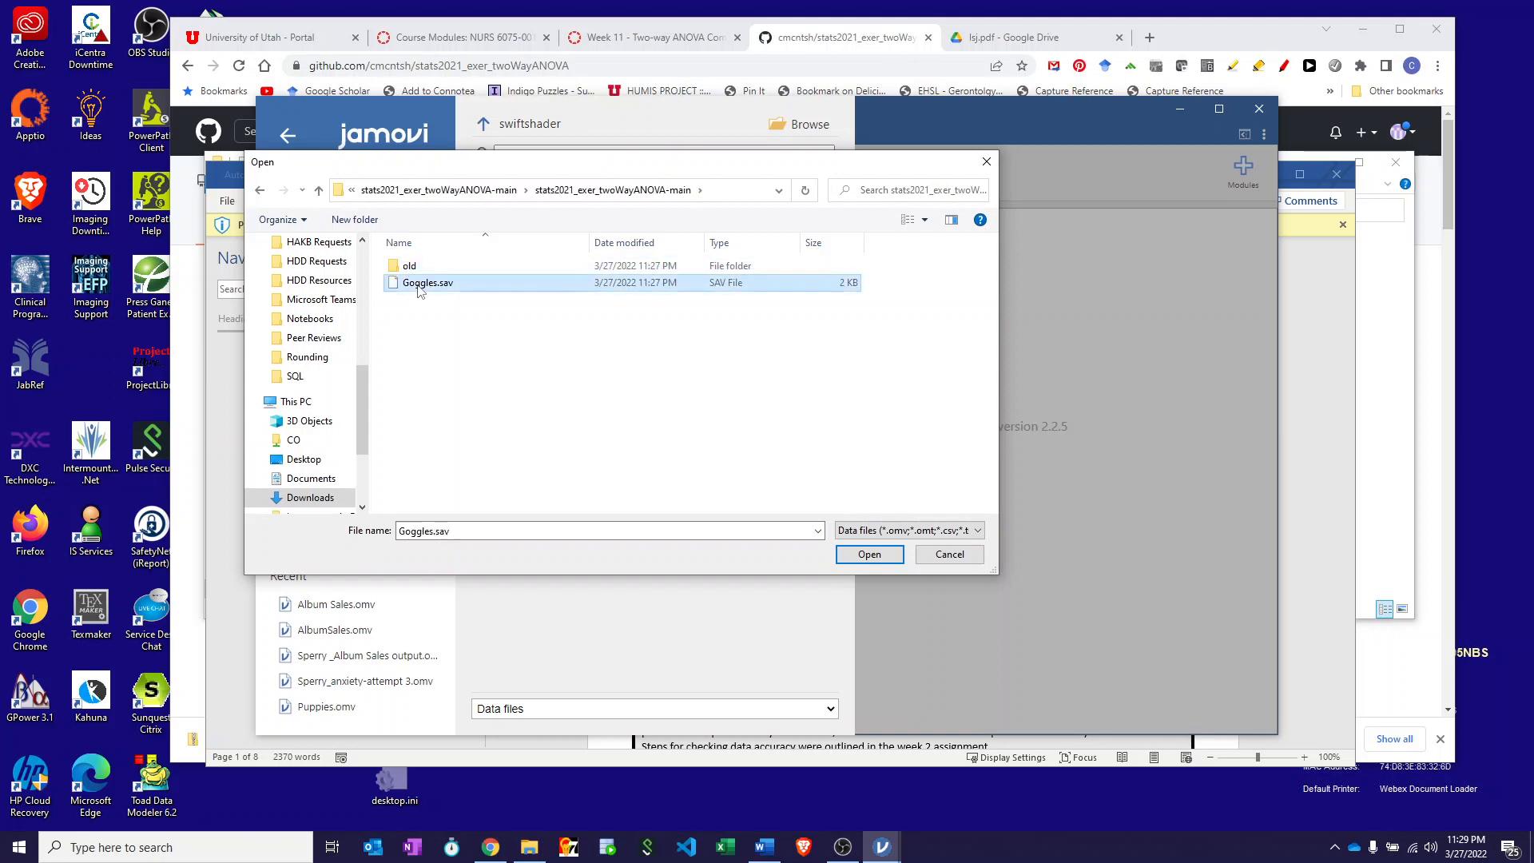
left_click(870, 555)
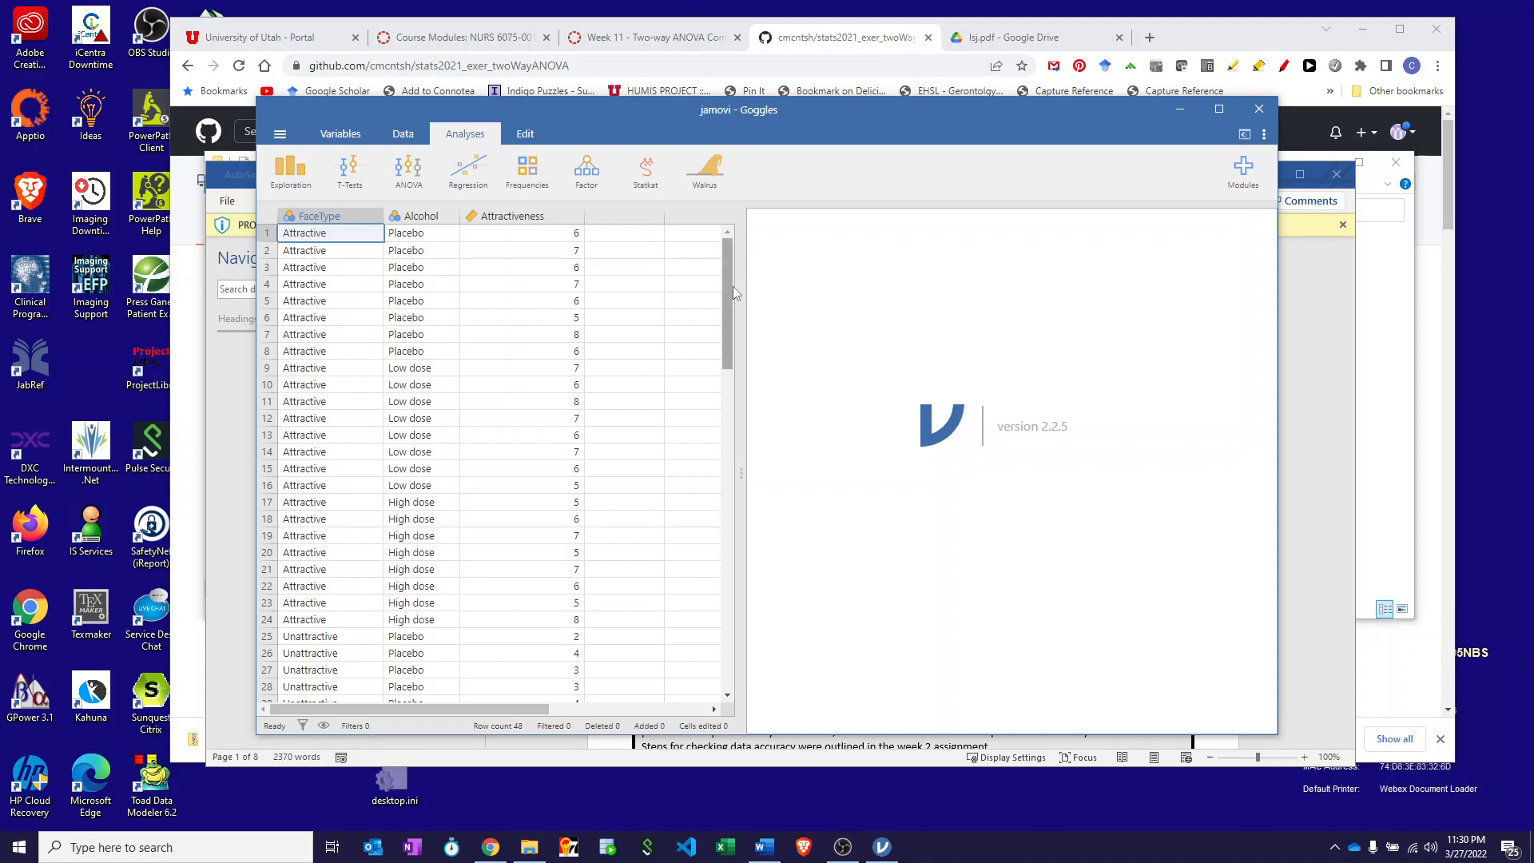
left_click_drag(732, 287, 784, 225)
- Inspect the FaceType, Alcohol and Attractiveness variable setups, then show the Statkat analysis categories
double_click(316, 216)
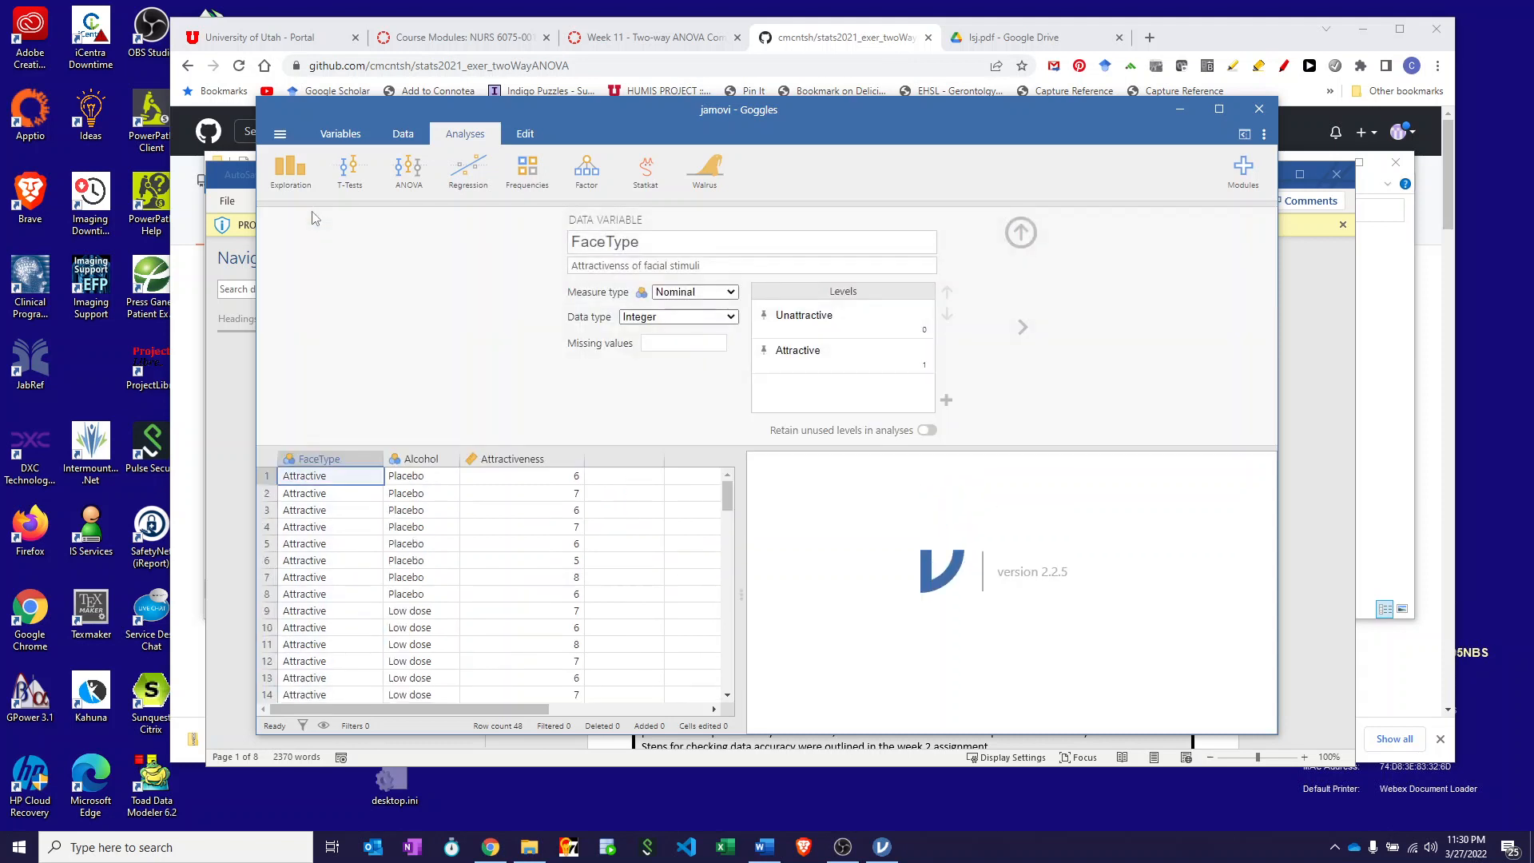
left_click(340, 463)
left_click(1022, 328)
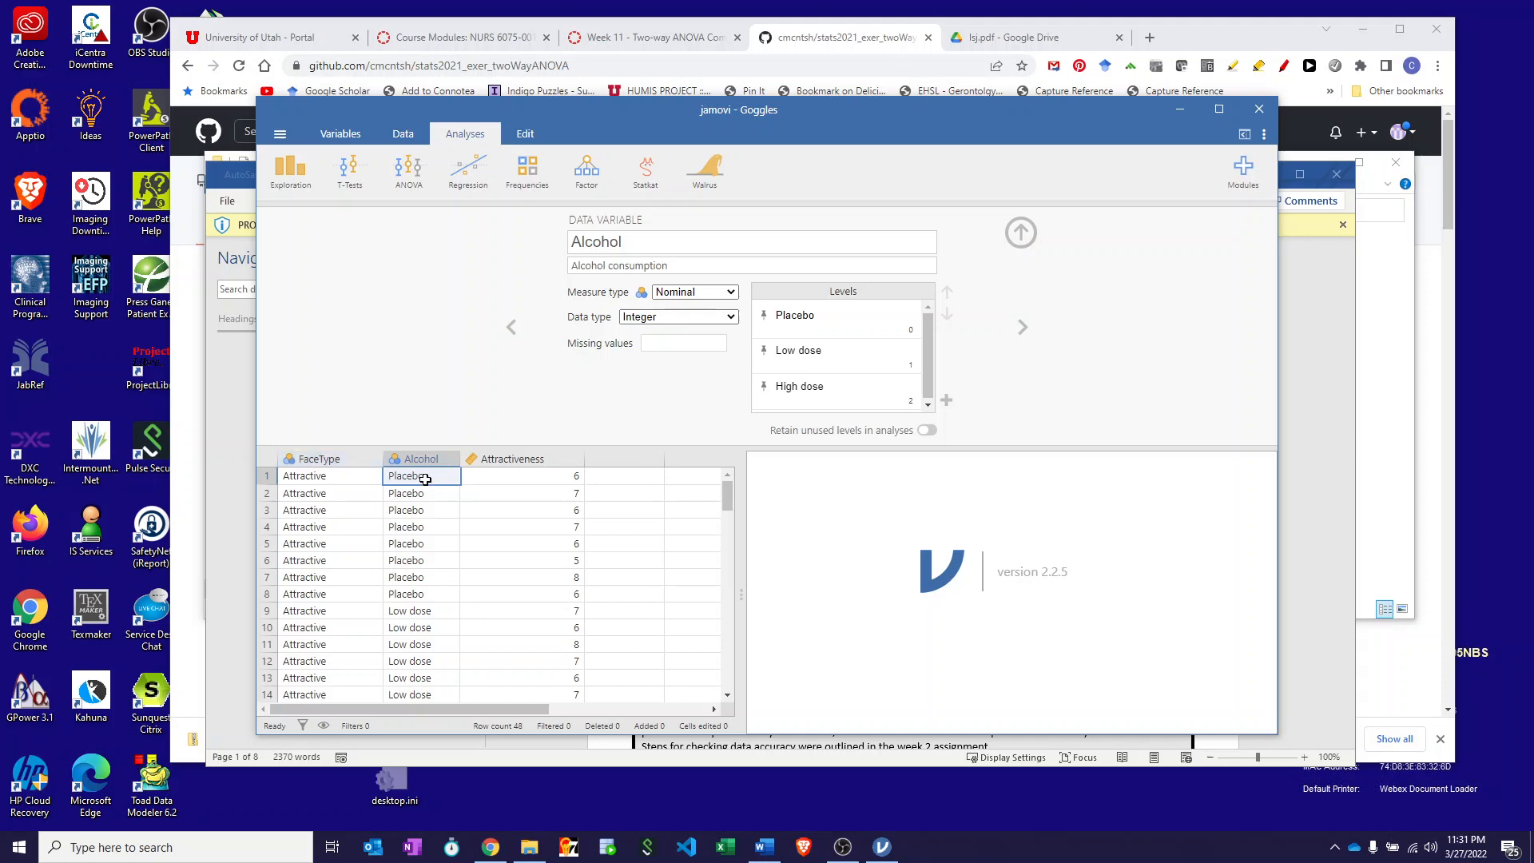
left_click(1021, 332)
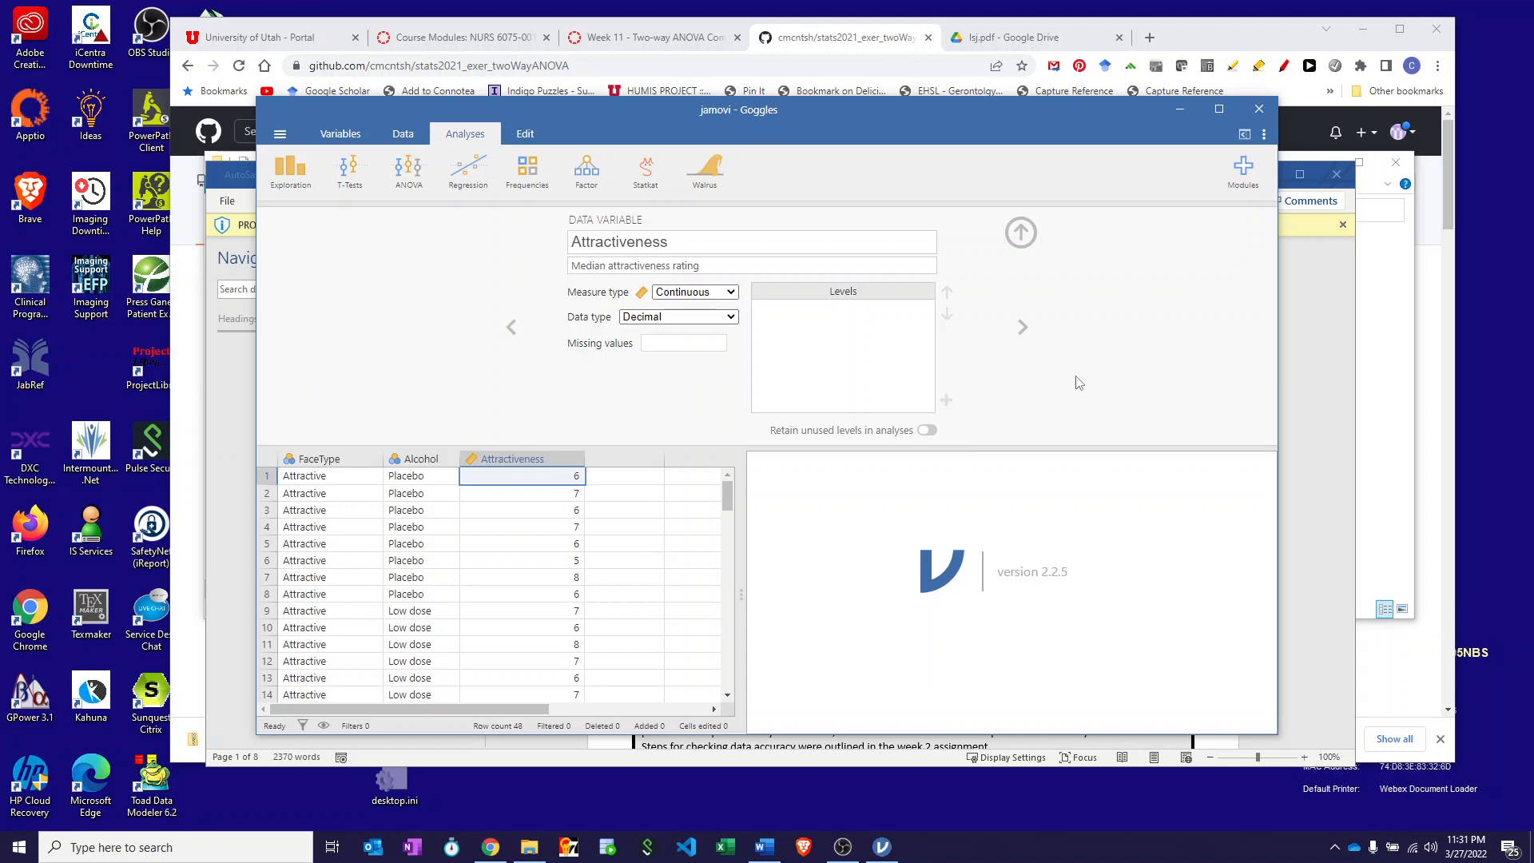
left_click(647, 171)
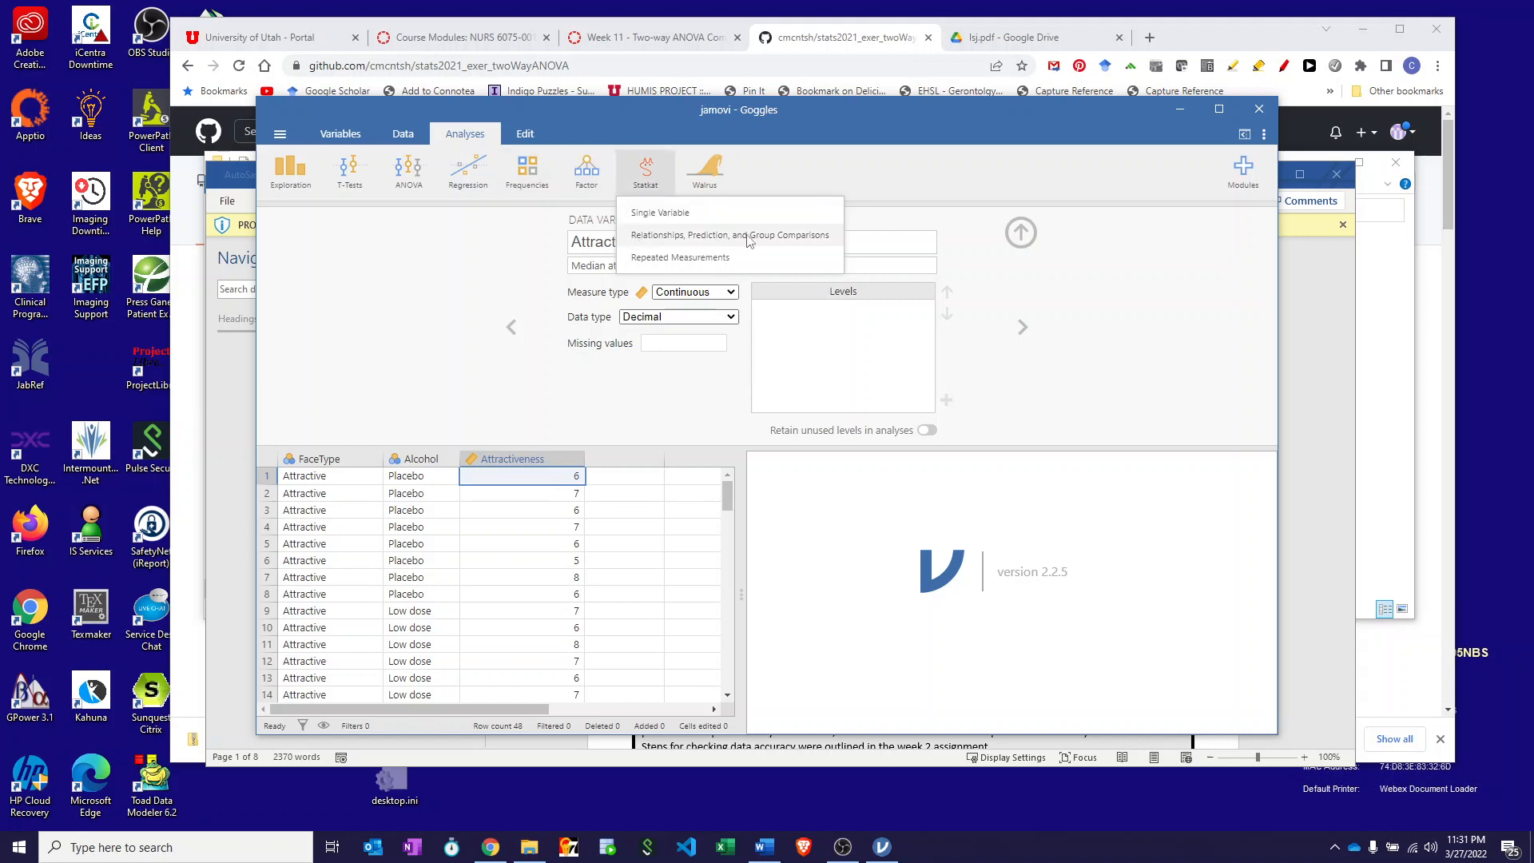
- In Statkat's Relationships tool, set Attractiveness as Variable 1 and FaceType and Alcohol as Variable 2
left_click(771, 236)
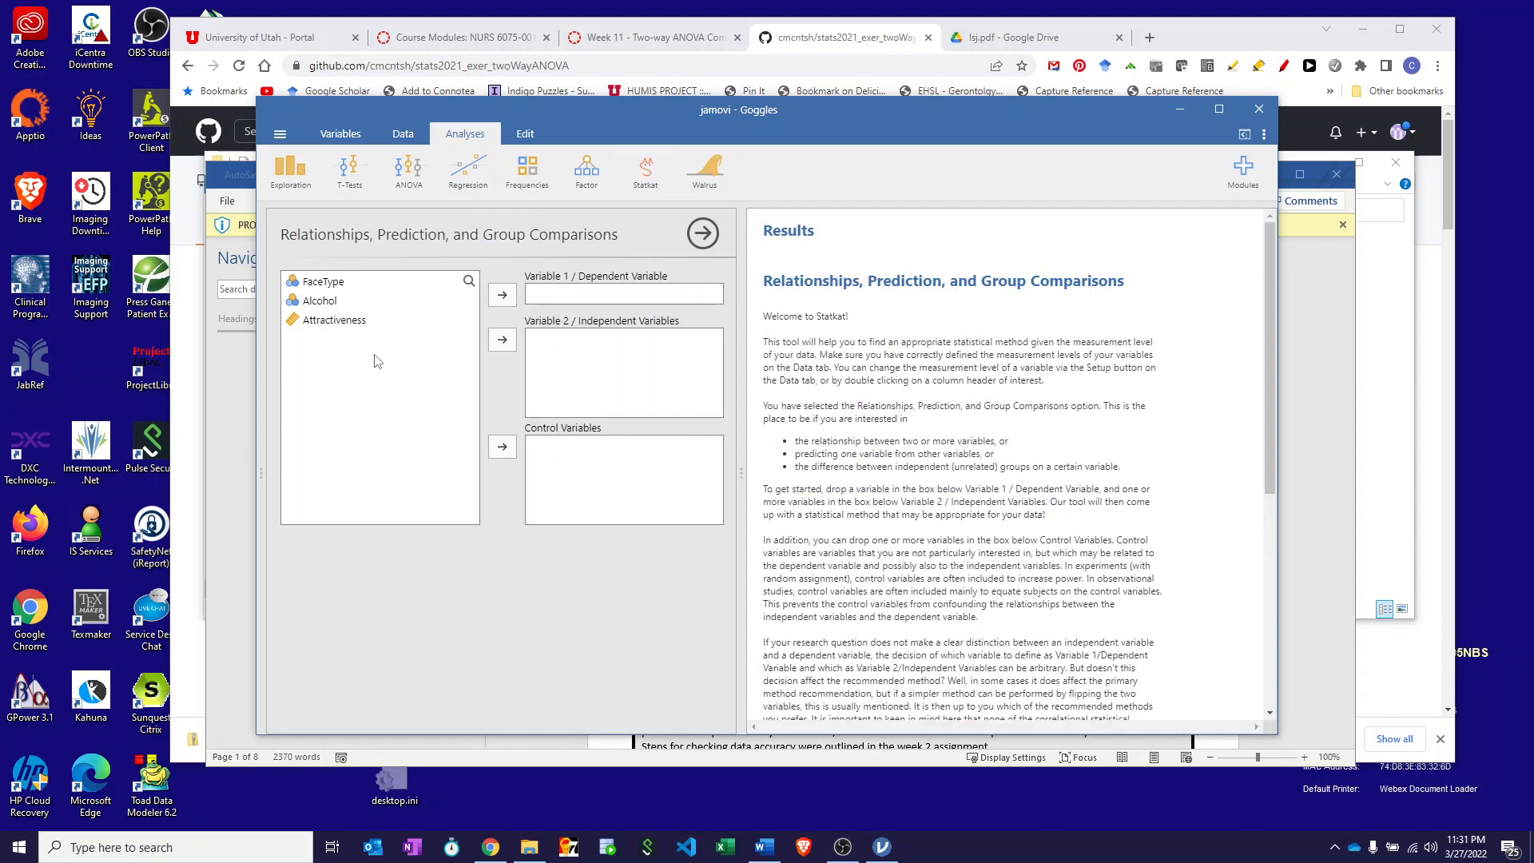
left_click(308, 284)
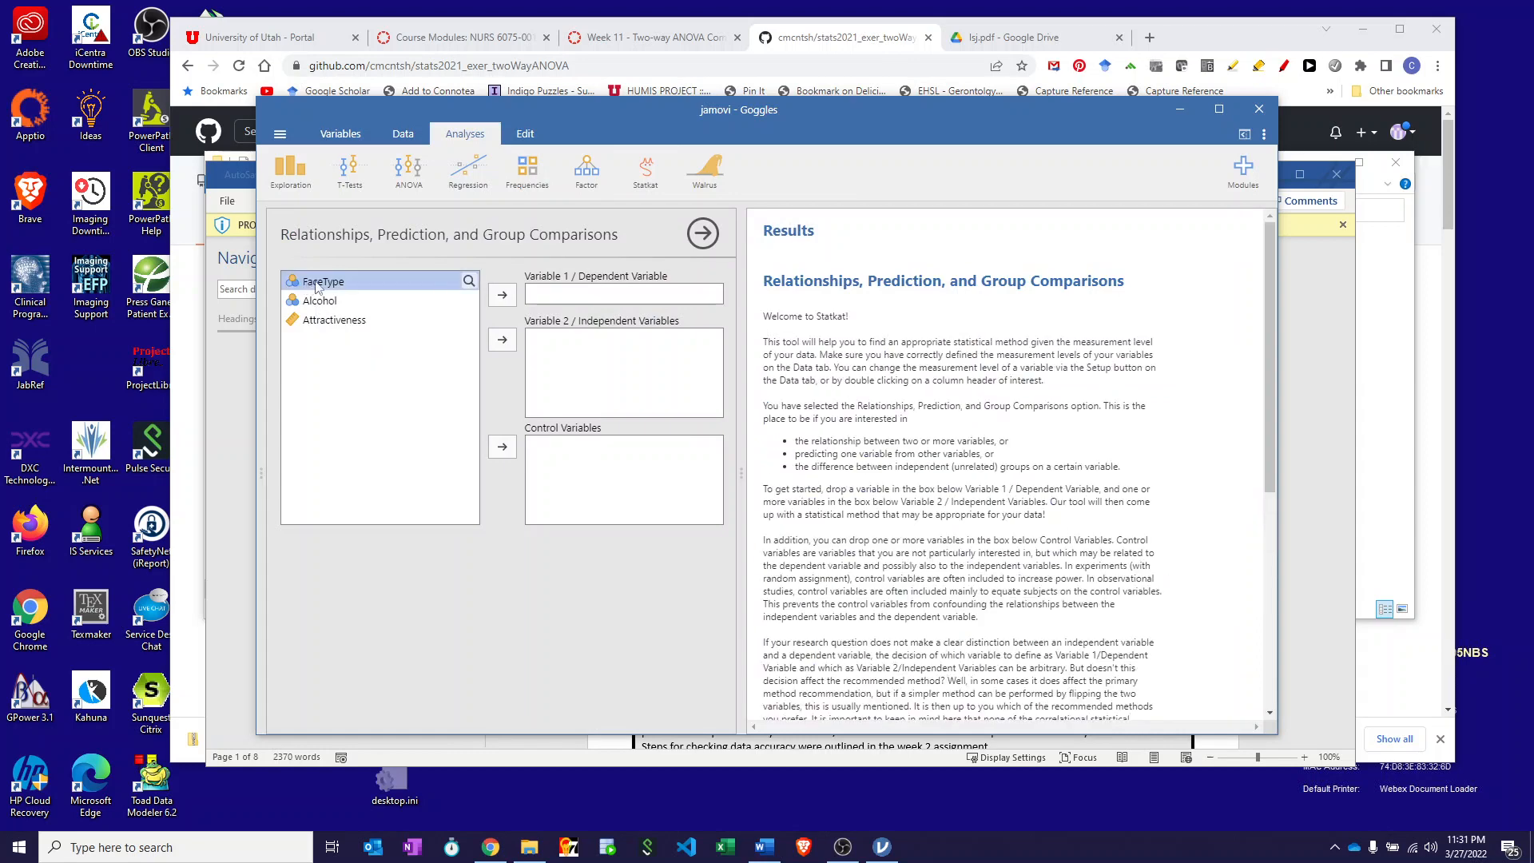
left_click(503, 342)
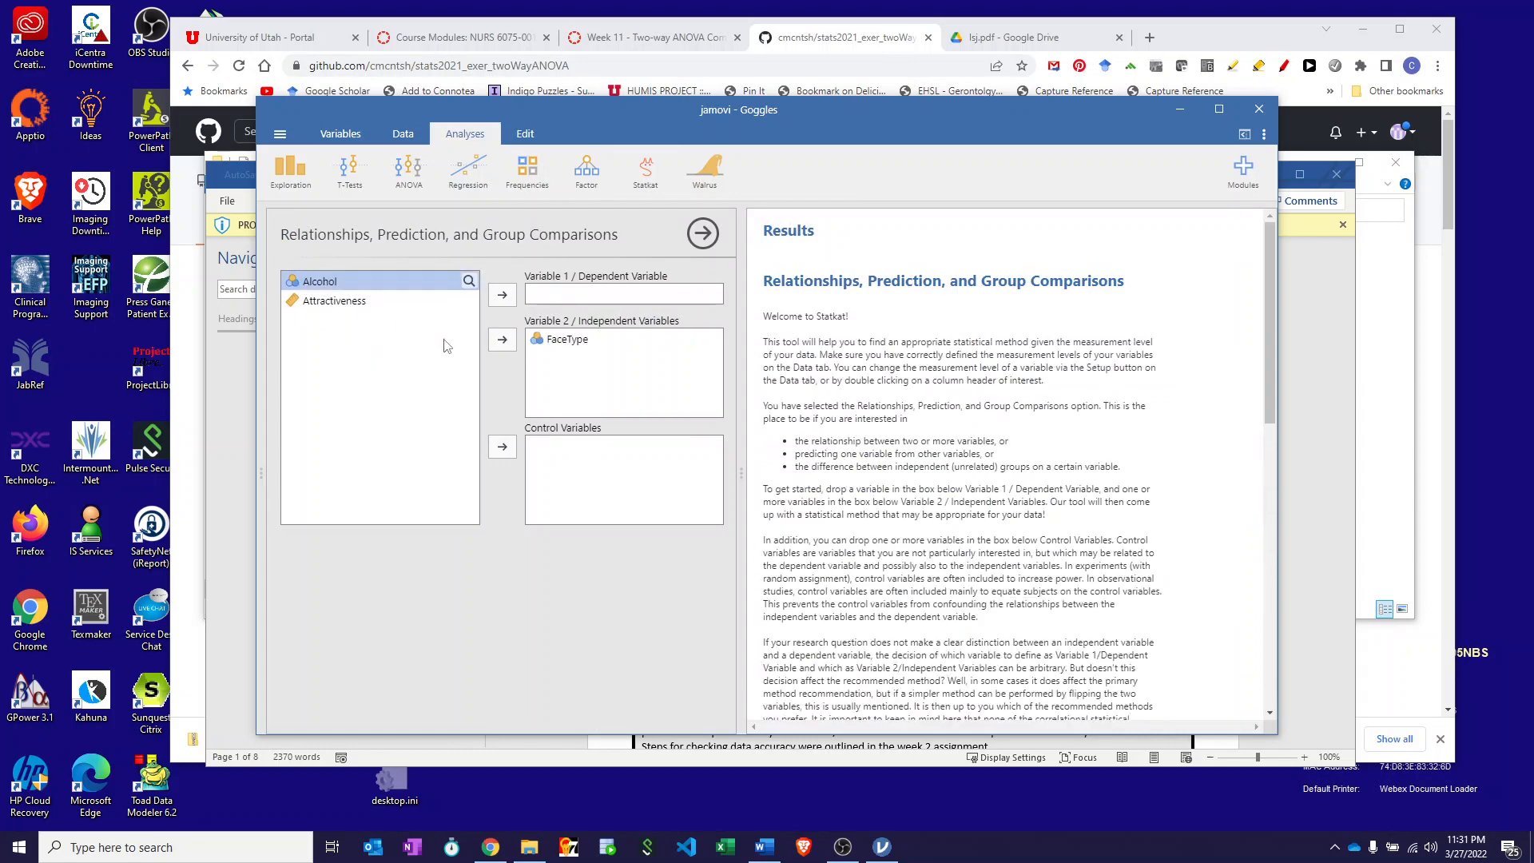
left_click(503, 340)
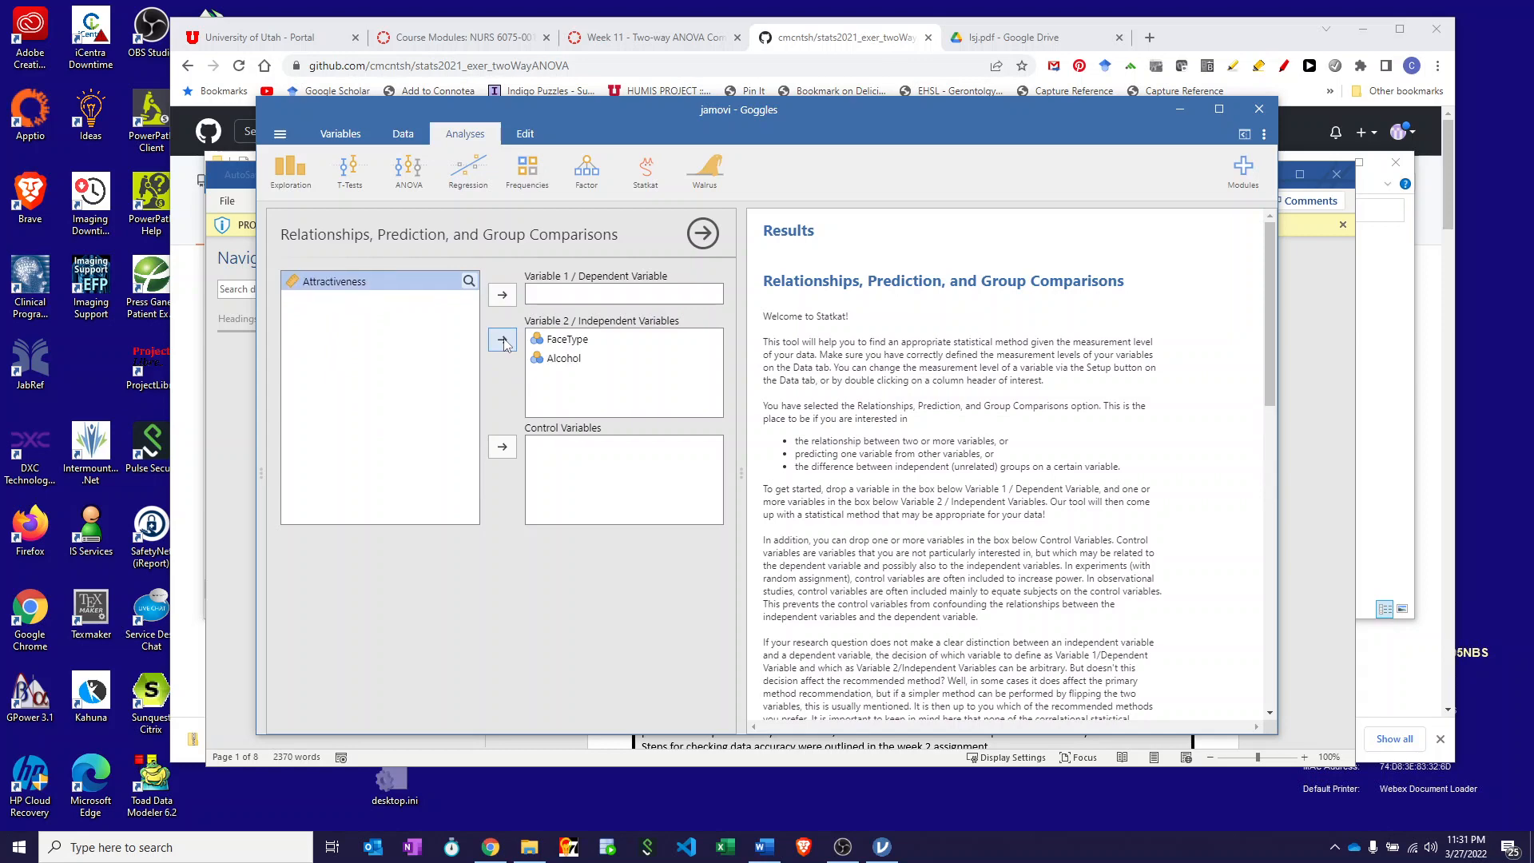
left_click(501, 297)
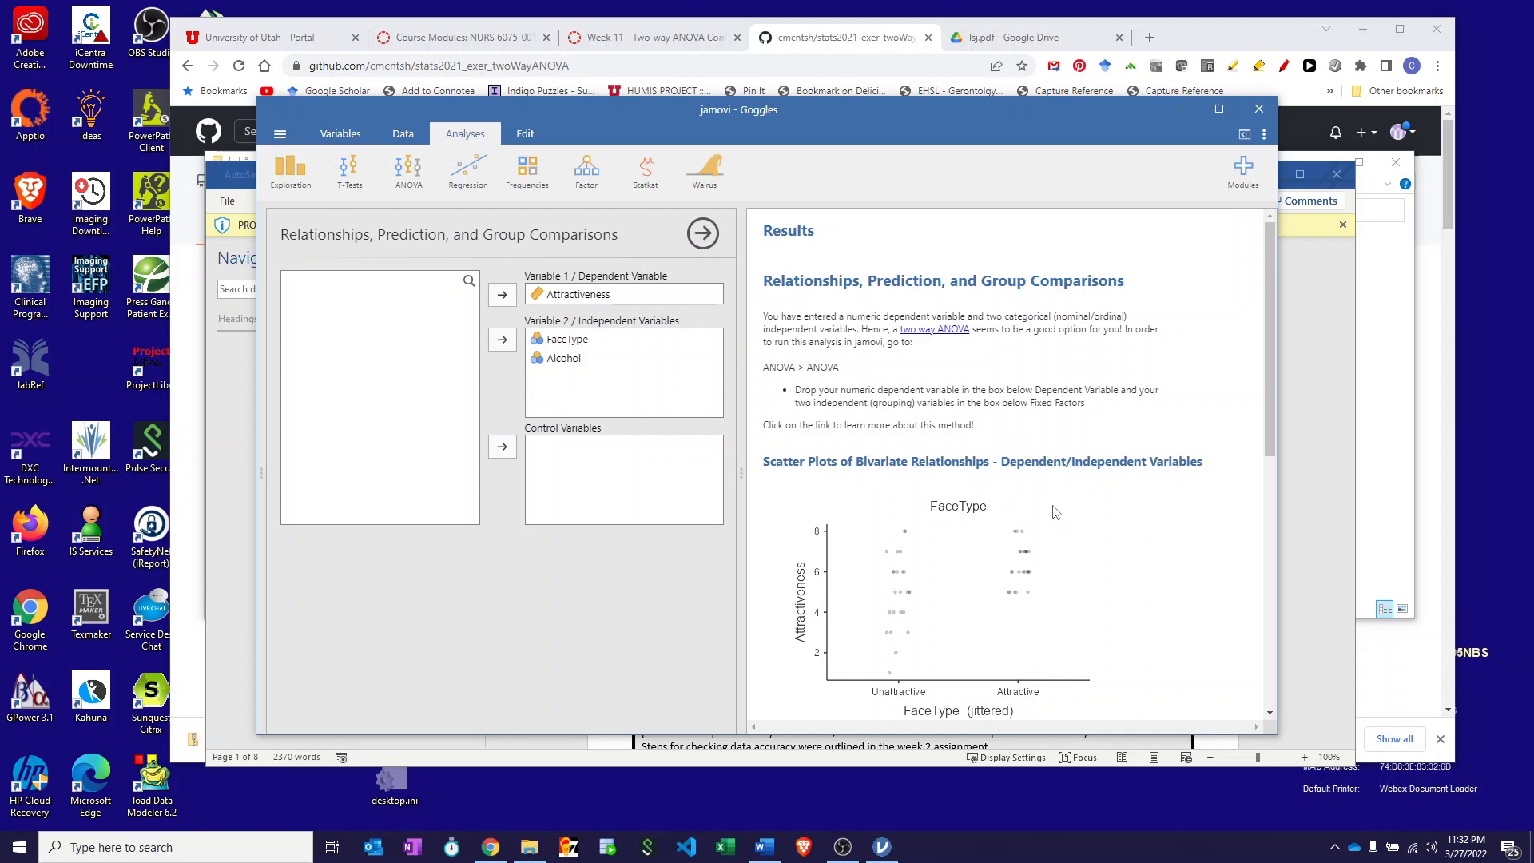
scroll(1057, 515, "down", 5)
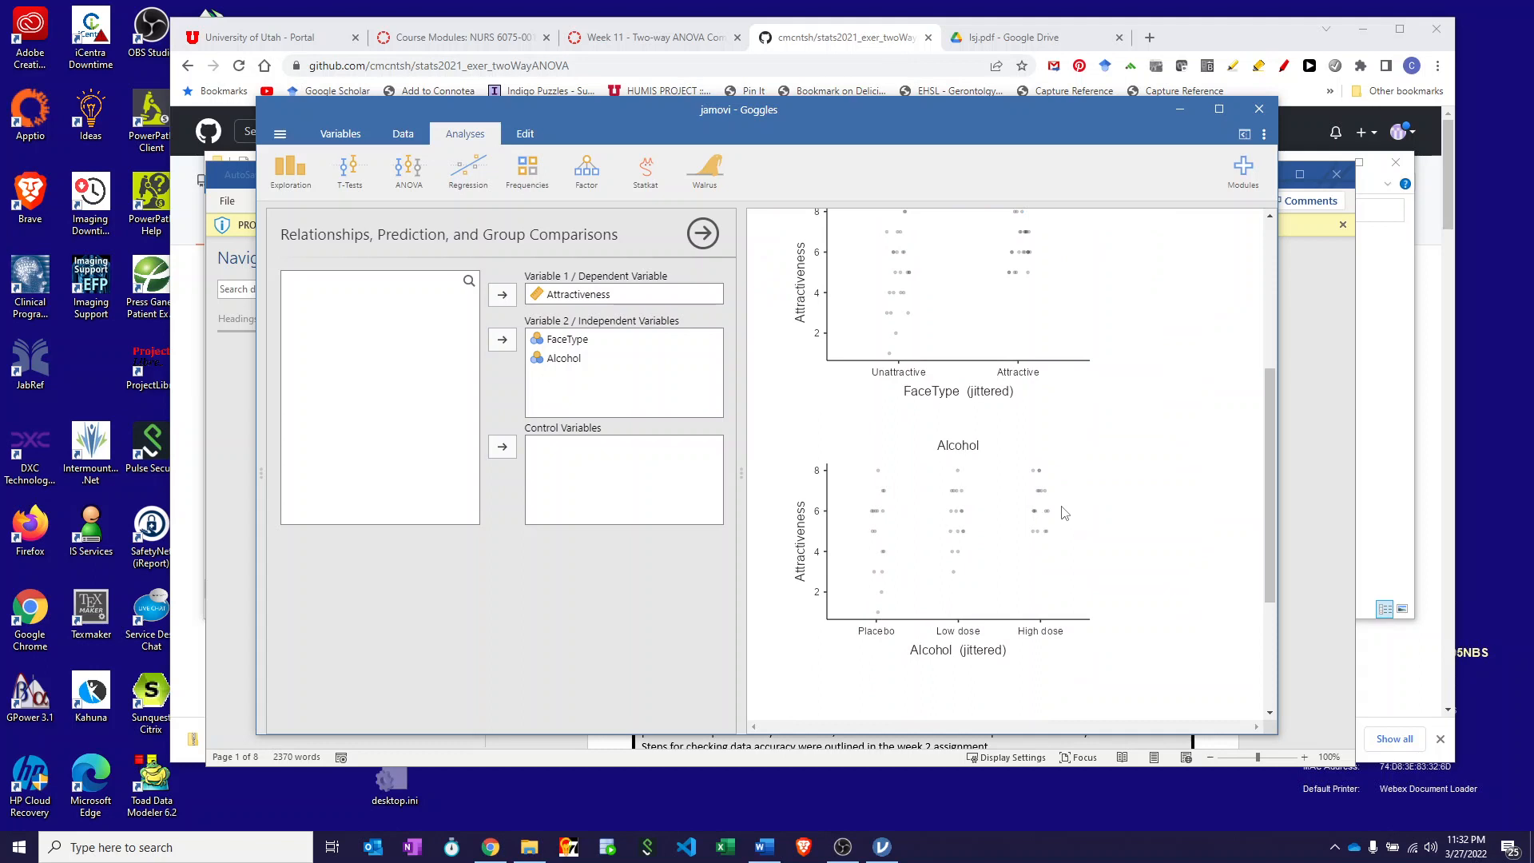
scroll(1063, 513, "up", 4)
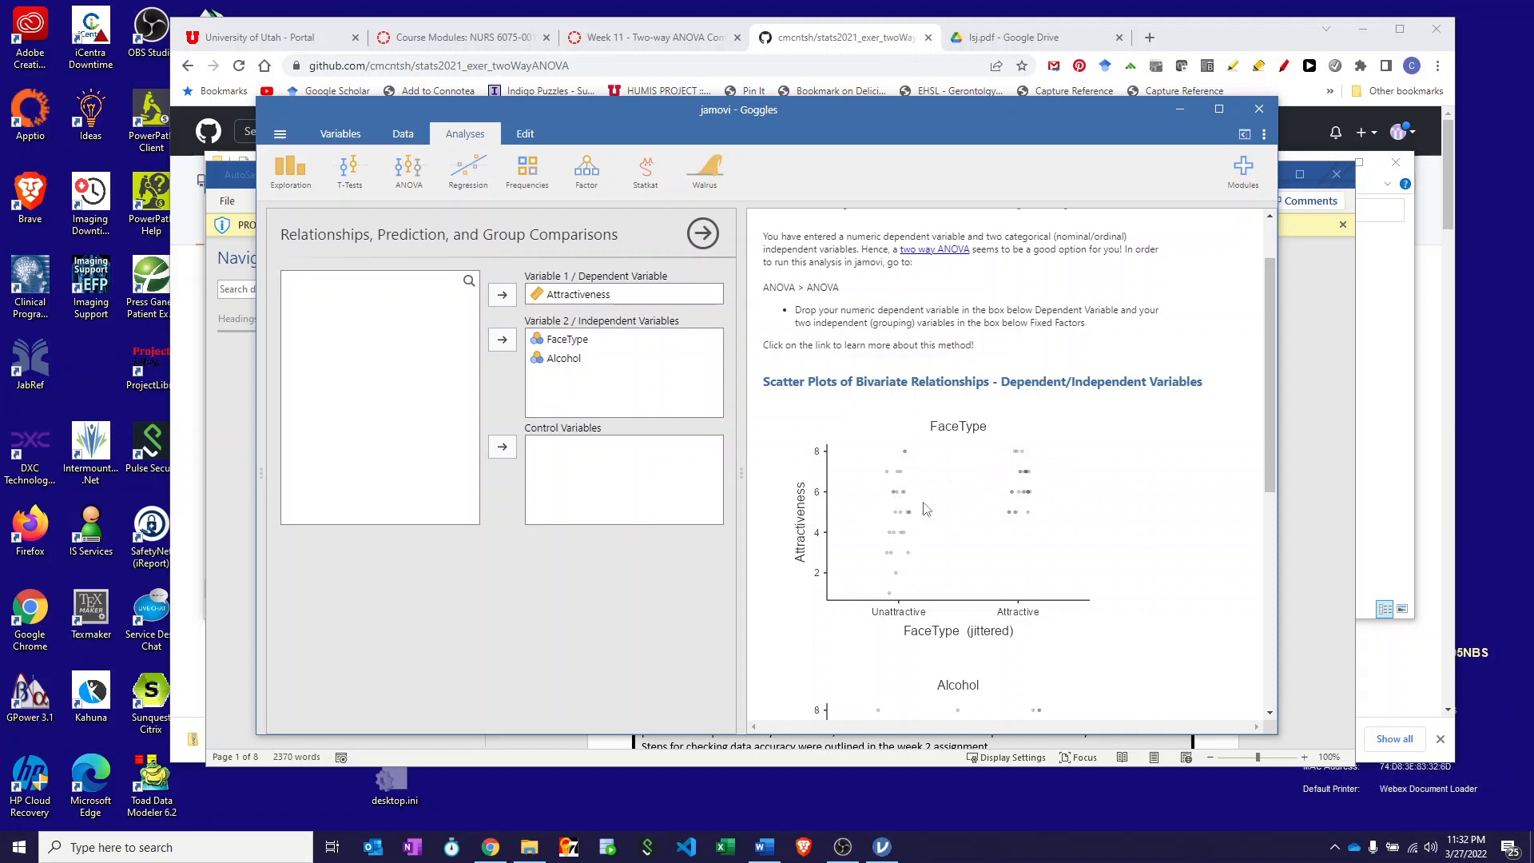
scroll(995, 541, "down", 3)
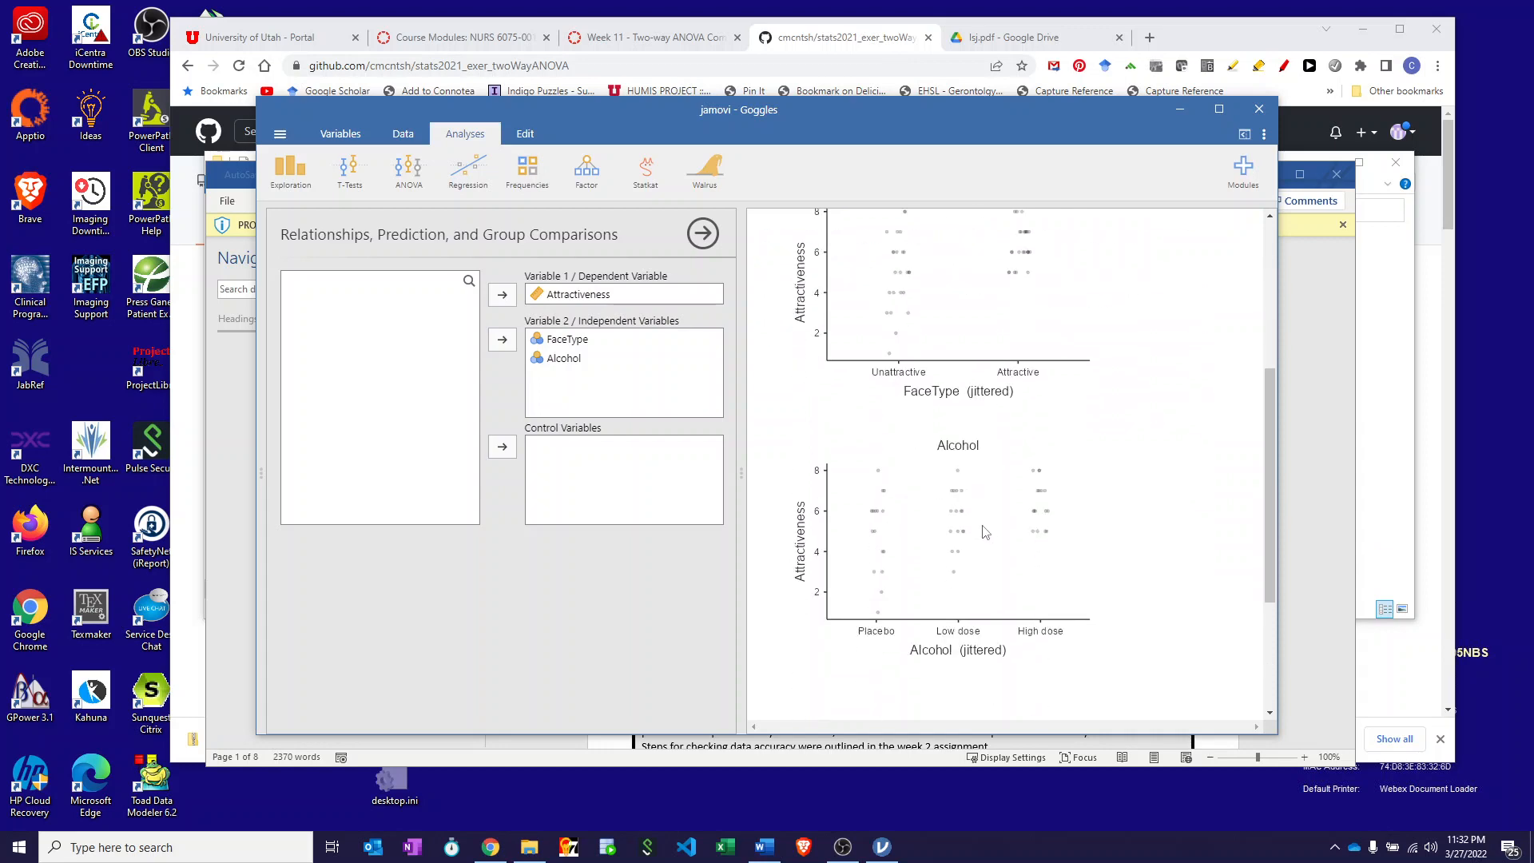
scroll(985, 532, "up", 5)
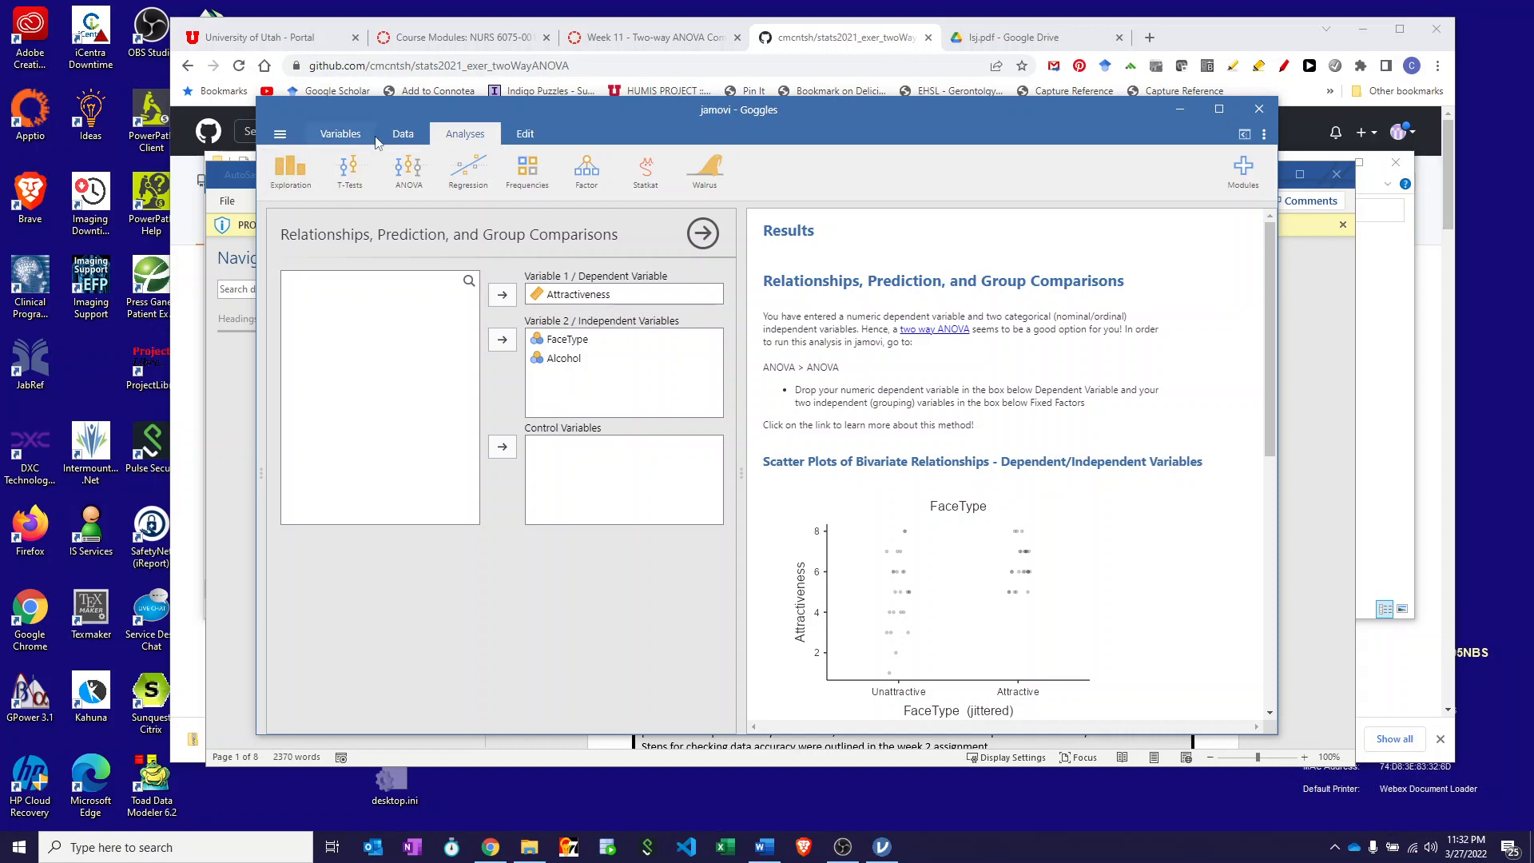
left_click(404, 134)
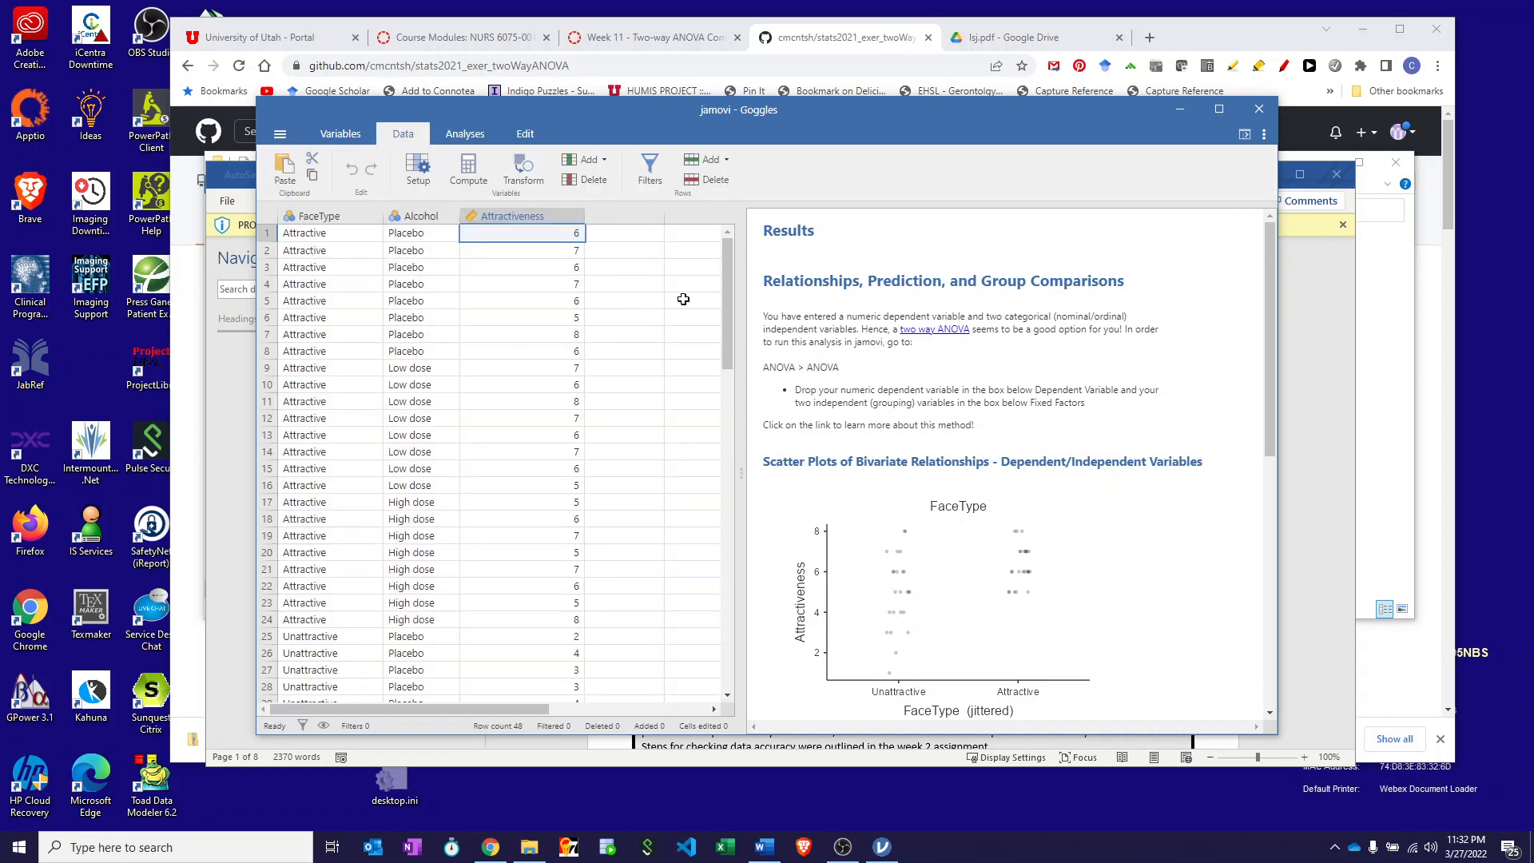
- Scroll the Goggles data sheet, then return to the Analyses ribbon
mouse_move(731, 275)
left_mouse_down()
mouse_move(718, 411)
mouse_move(730, 248)
left_mouse_up()
left_click(453, 137)
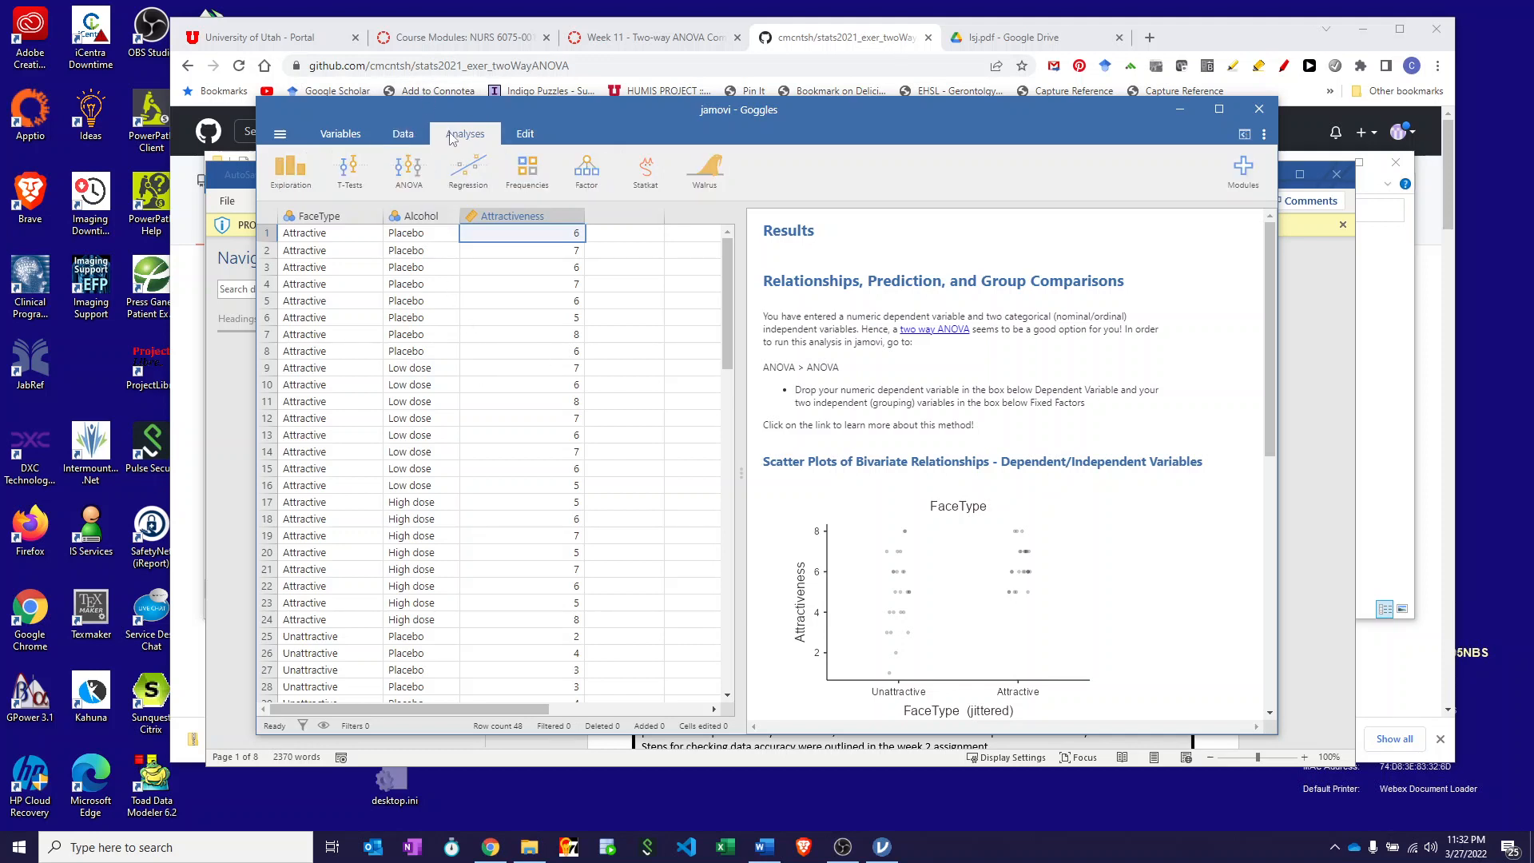
- Run Descriptives on Attractiveness with FaceType as the Split by variable, showing the Statistics options
left_click(289, 171)
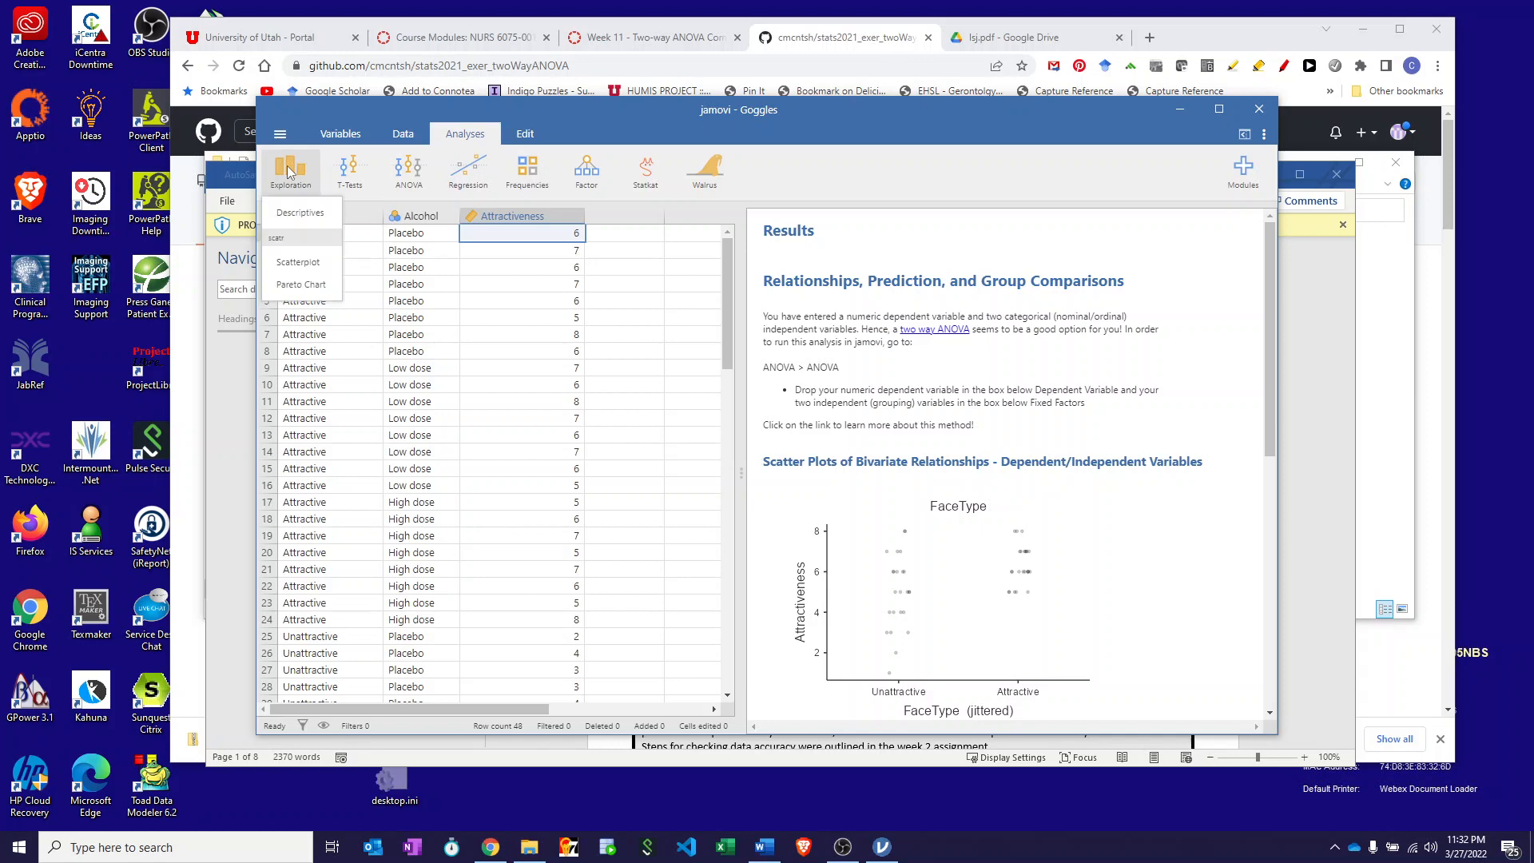
left_click(288, 214)
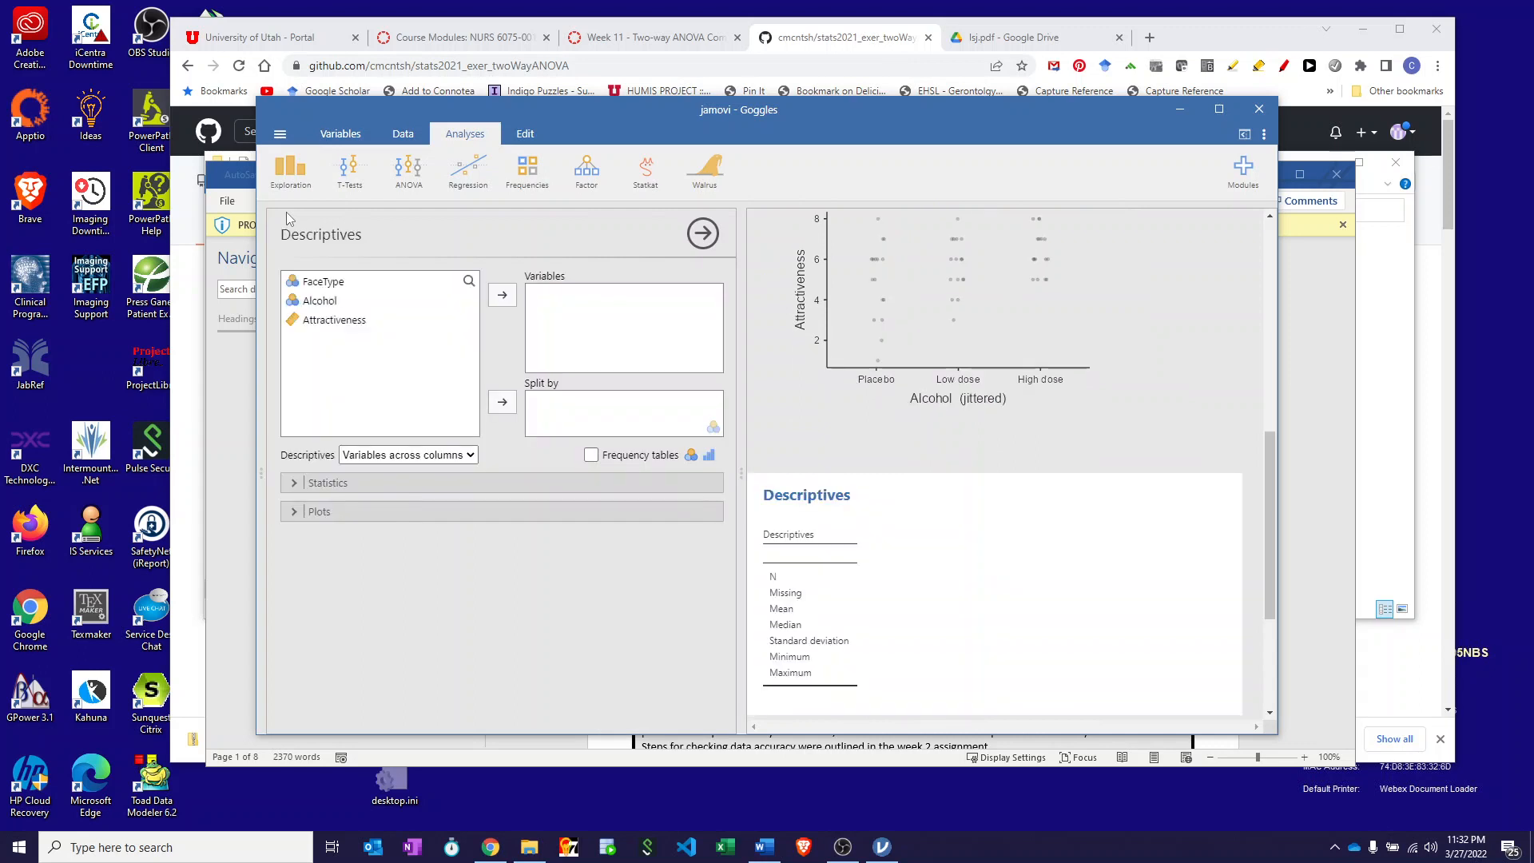
left_click(329, 320)
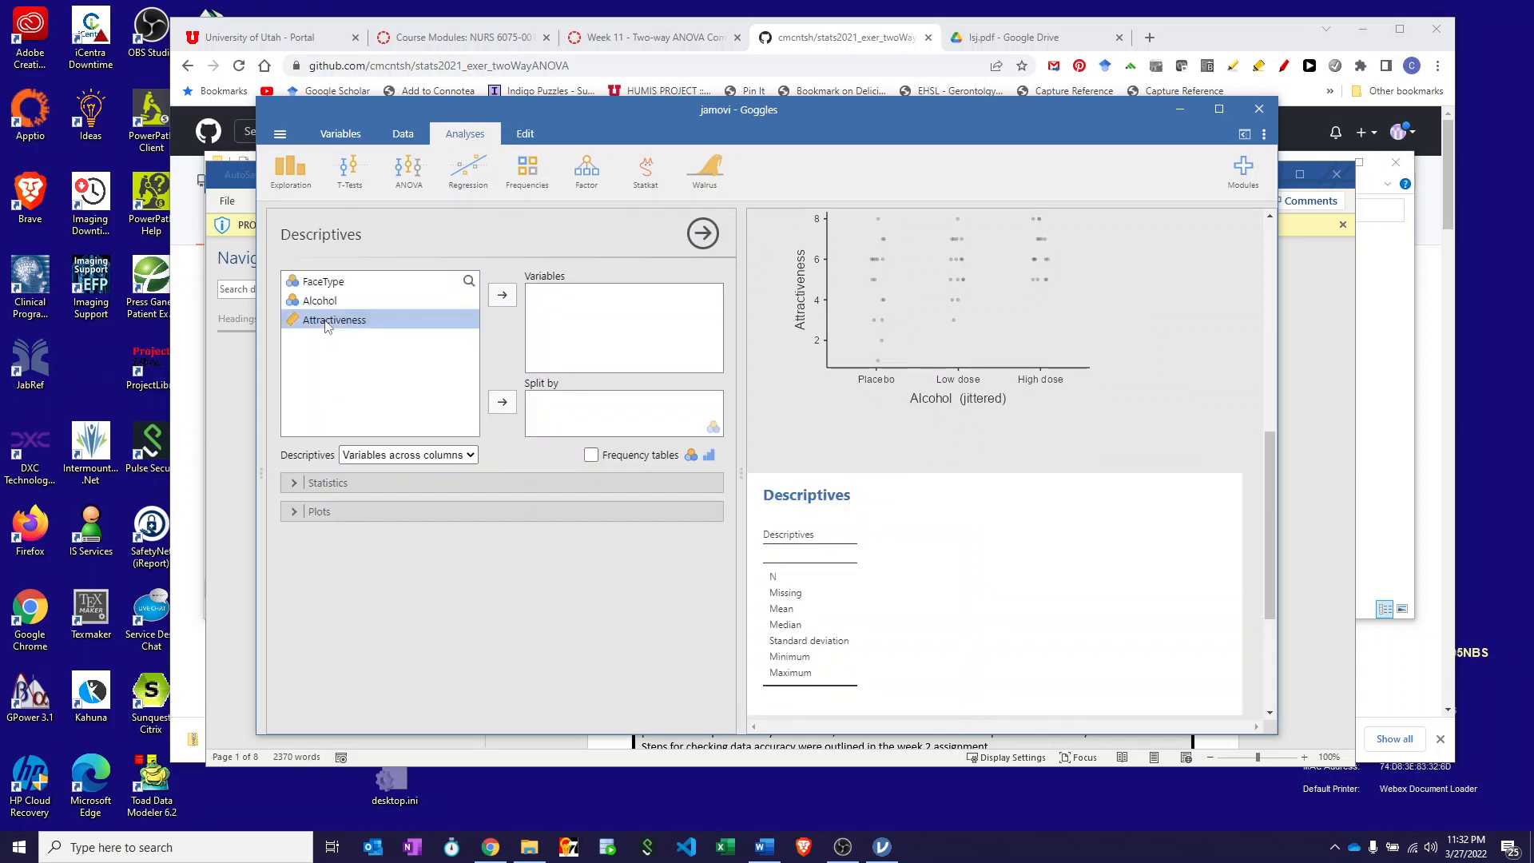
left_click(502, 297)
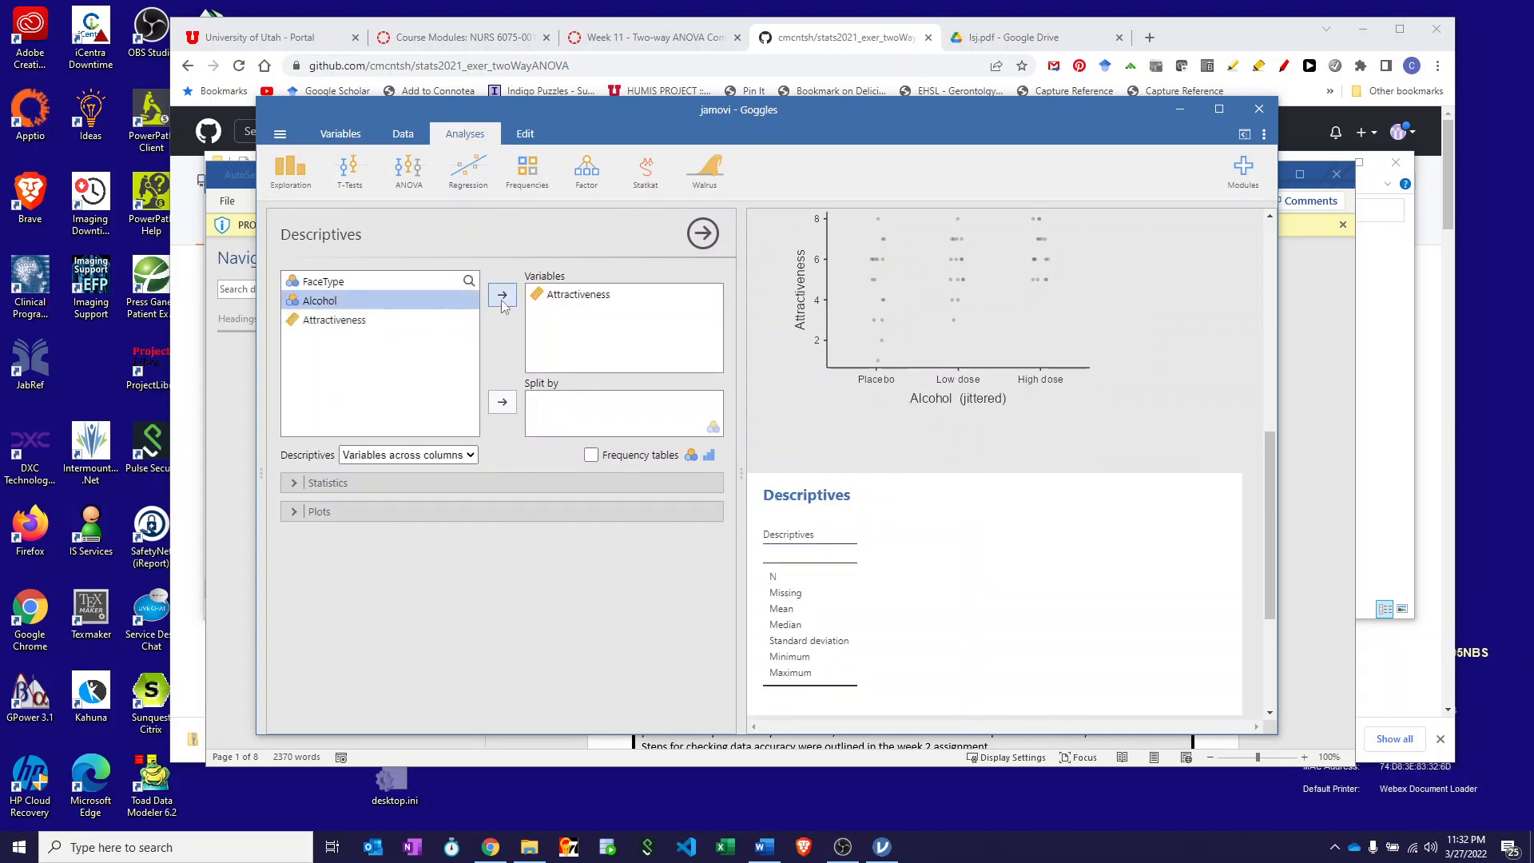
left_click(320, 283)
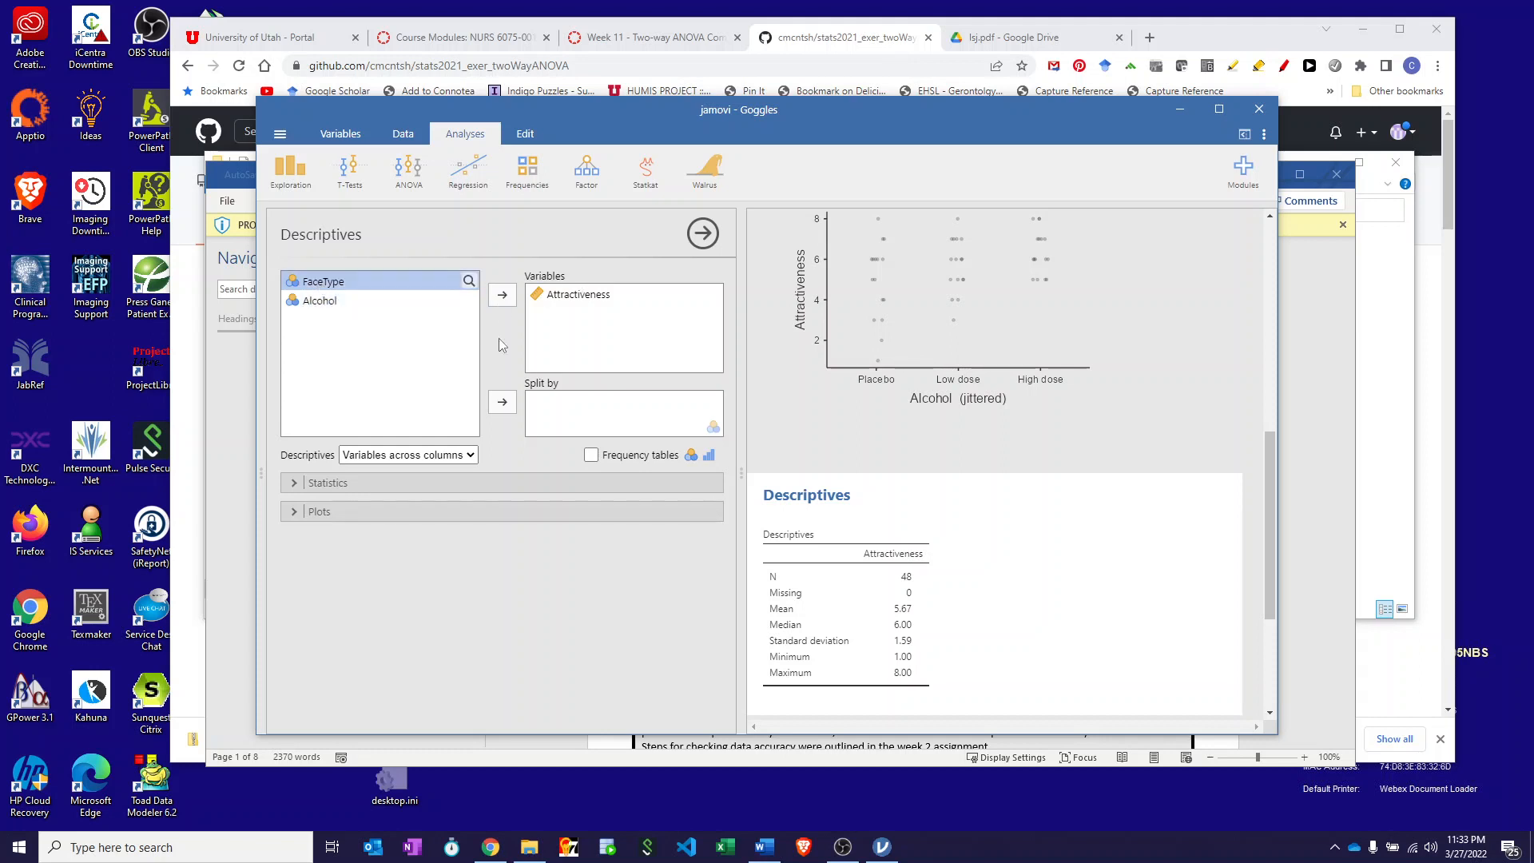
left_click(501, 402)
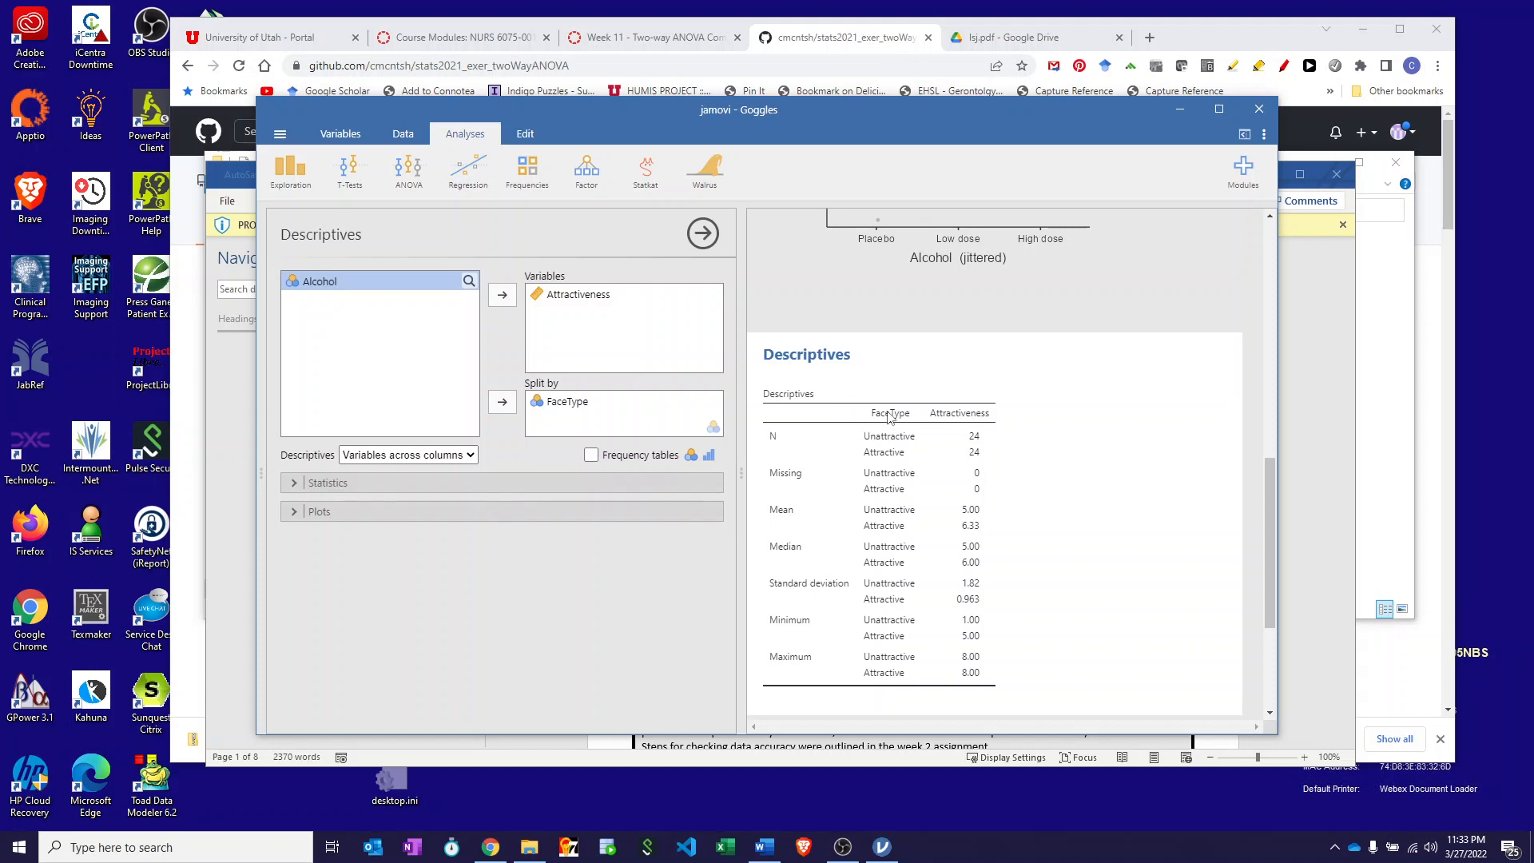
left_click(292, 484)
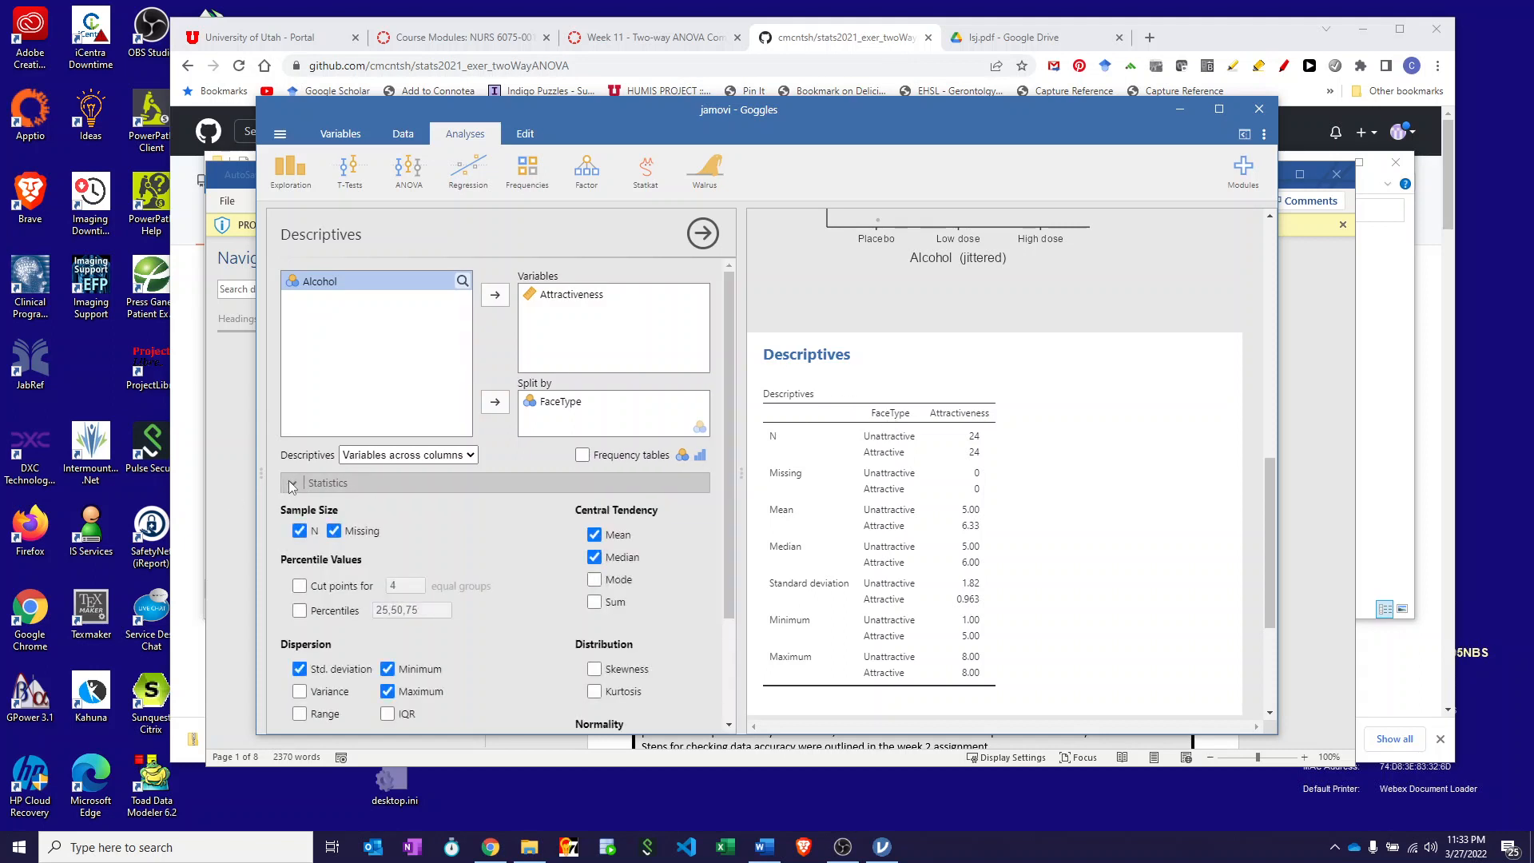
- Add skewness, kurtosis and the Shapiro-Wilk test to the FaceType descriptives
scroll(414, 505, "down", 3)
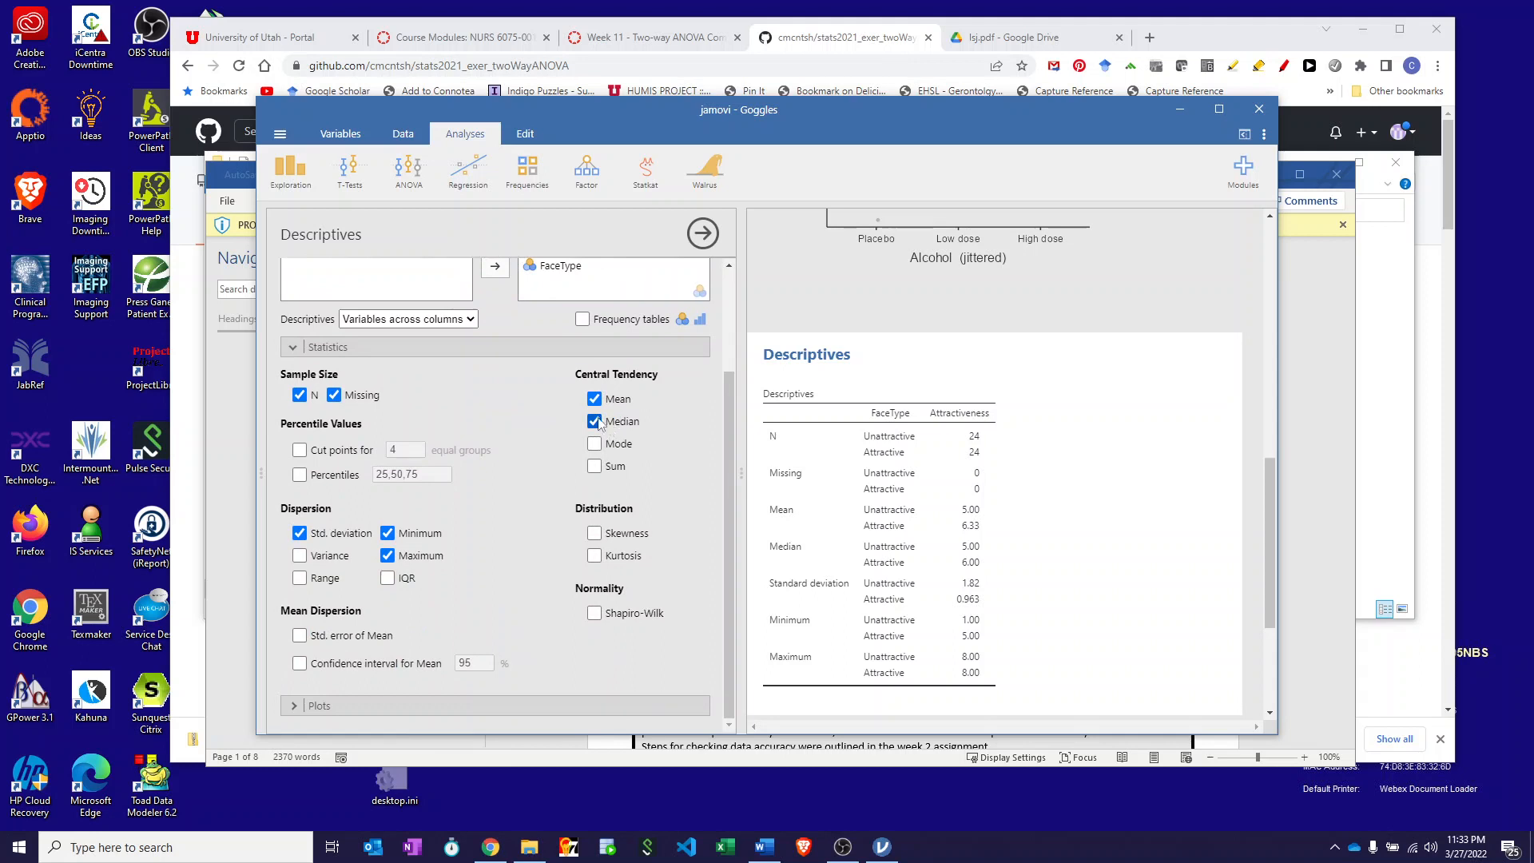
left_click(594, 533)
left_click(594, 555)
left_click(594, 613)
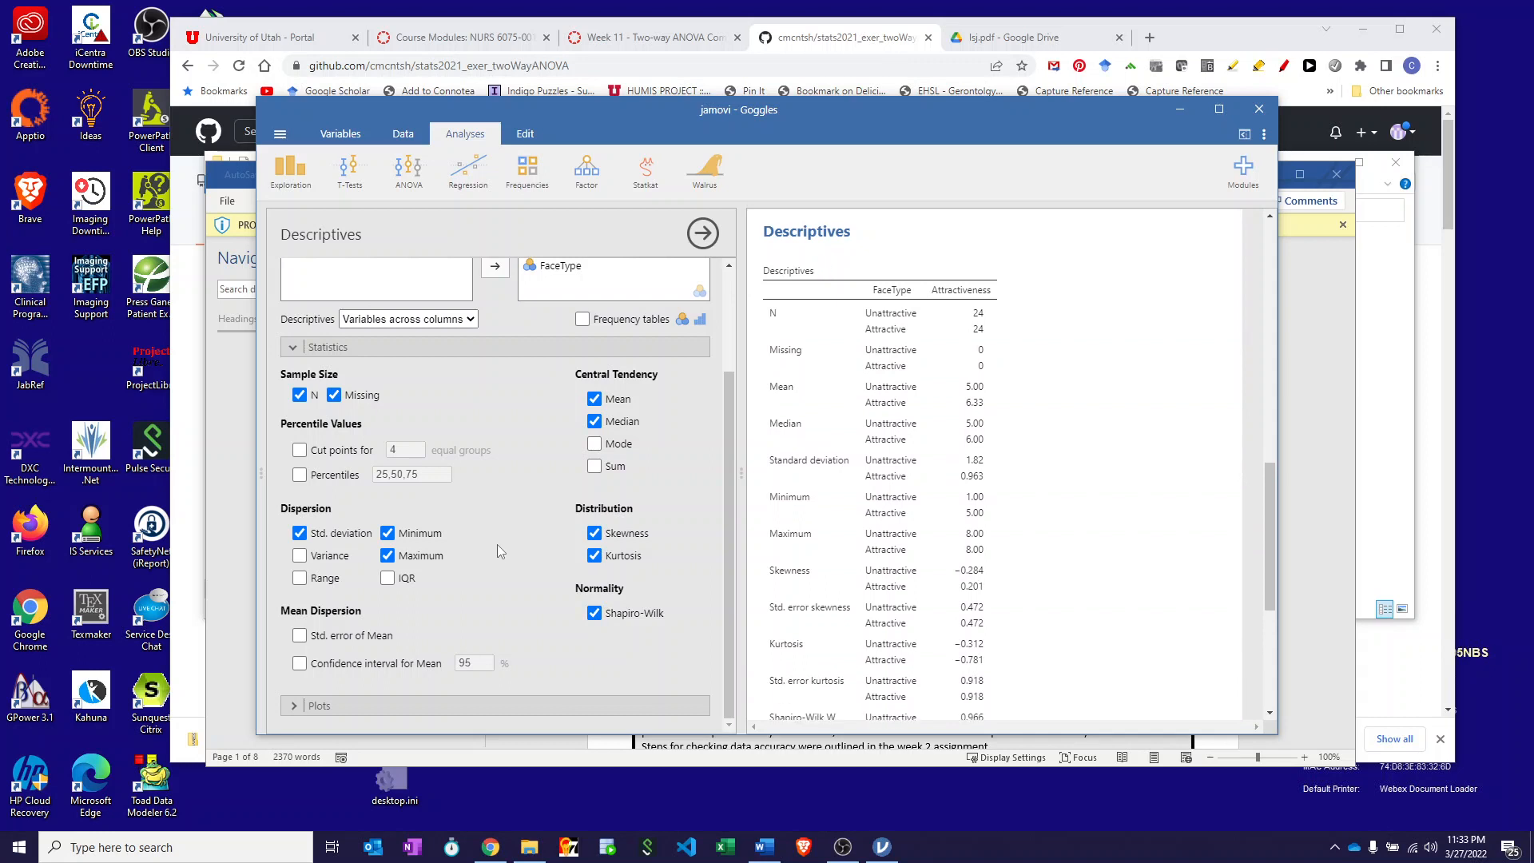
- Turn on the histogram and box plot of Attractiveness by FaceType
left_click(376, 706)
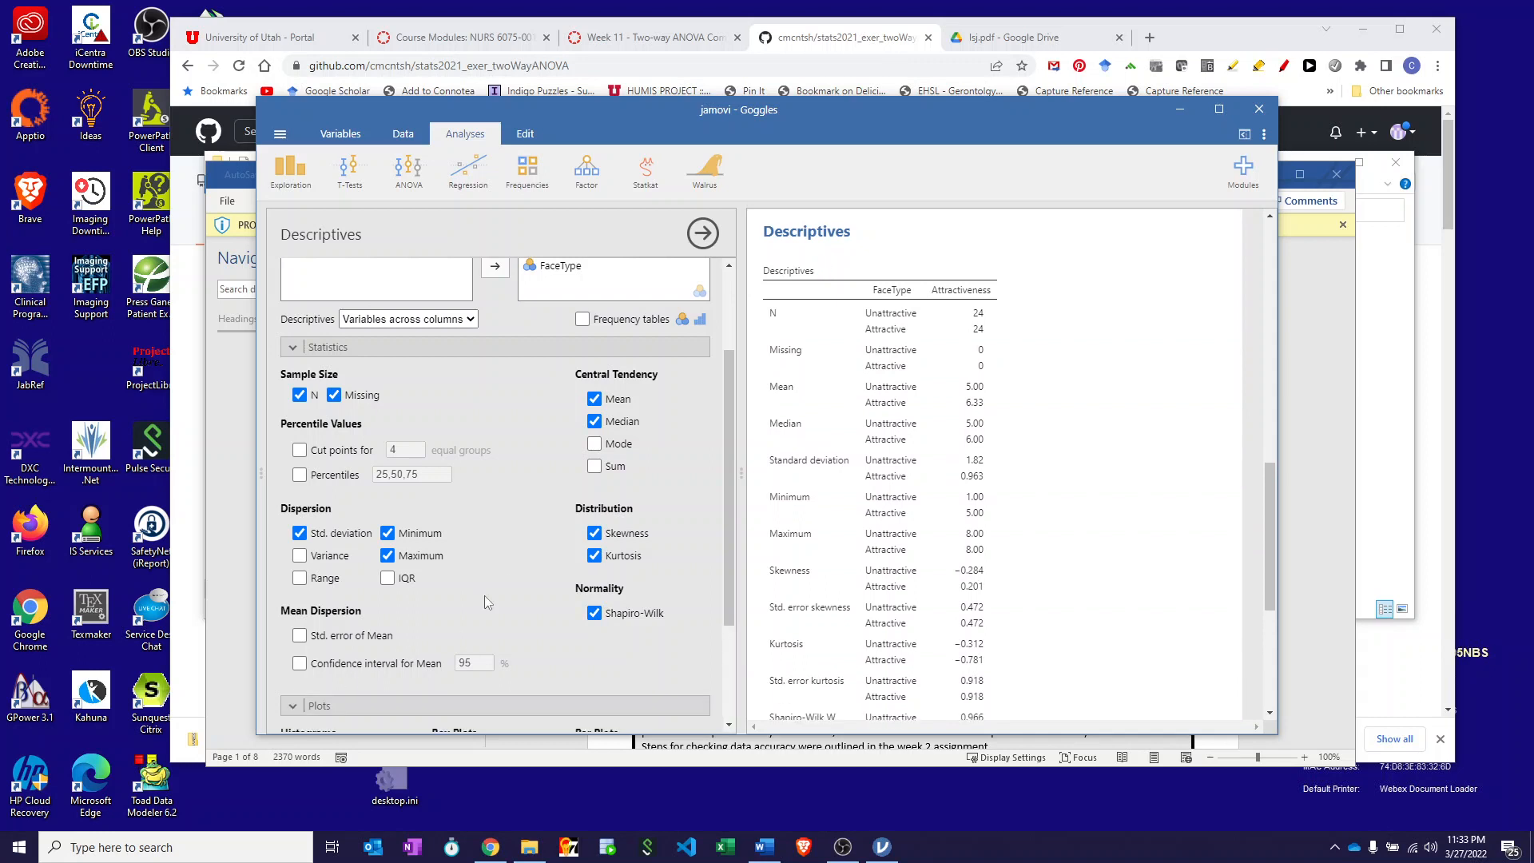
left_click(299, 598)
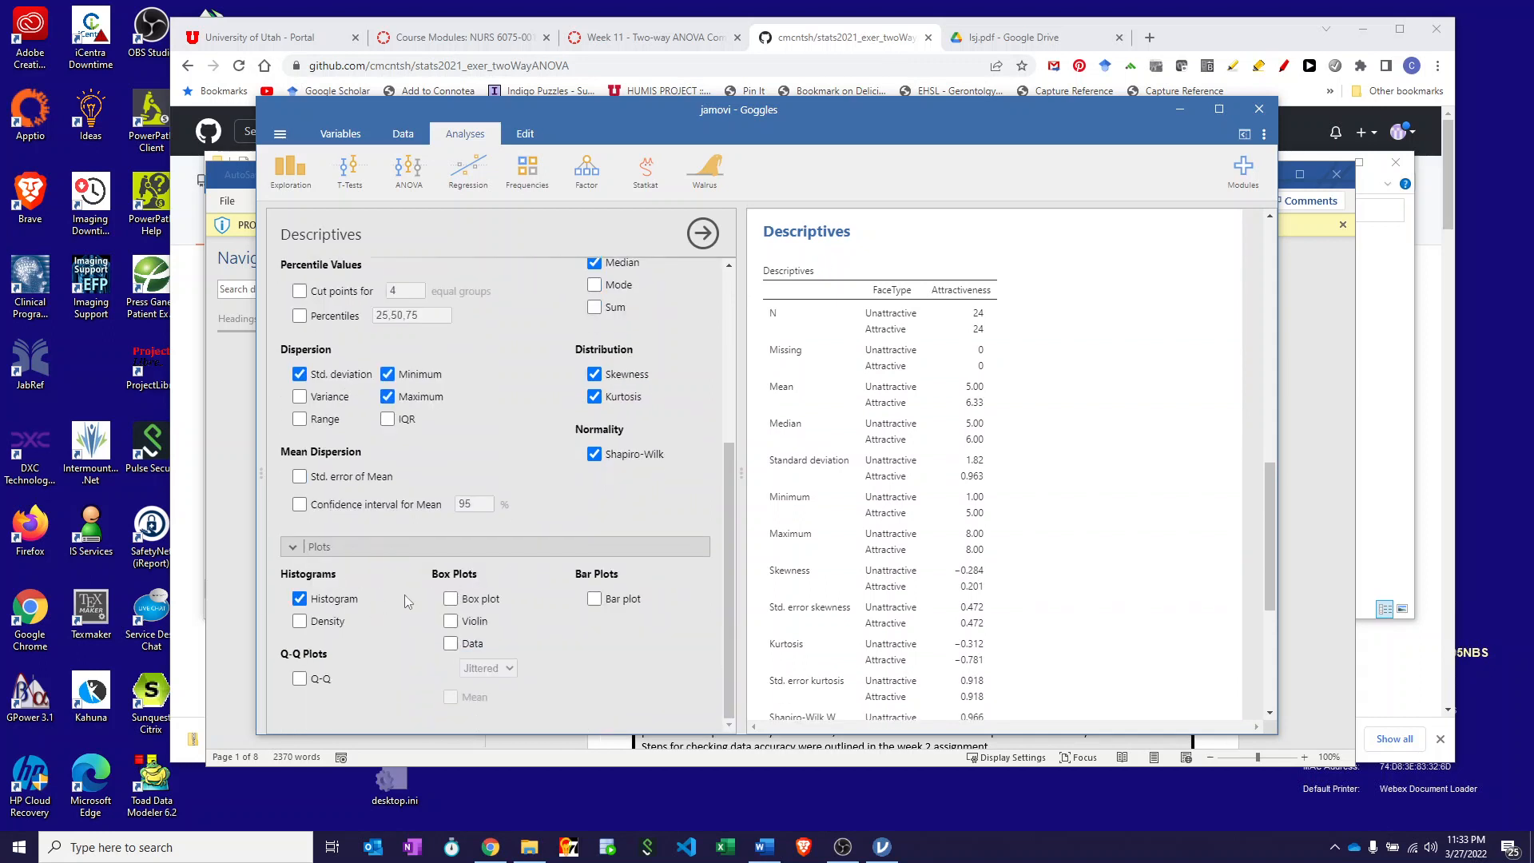
left_click(451, 599)
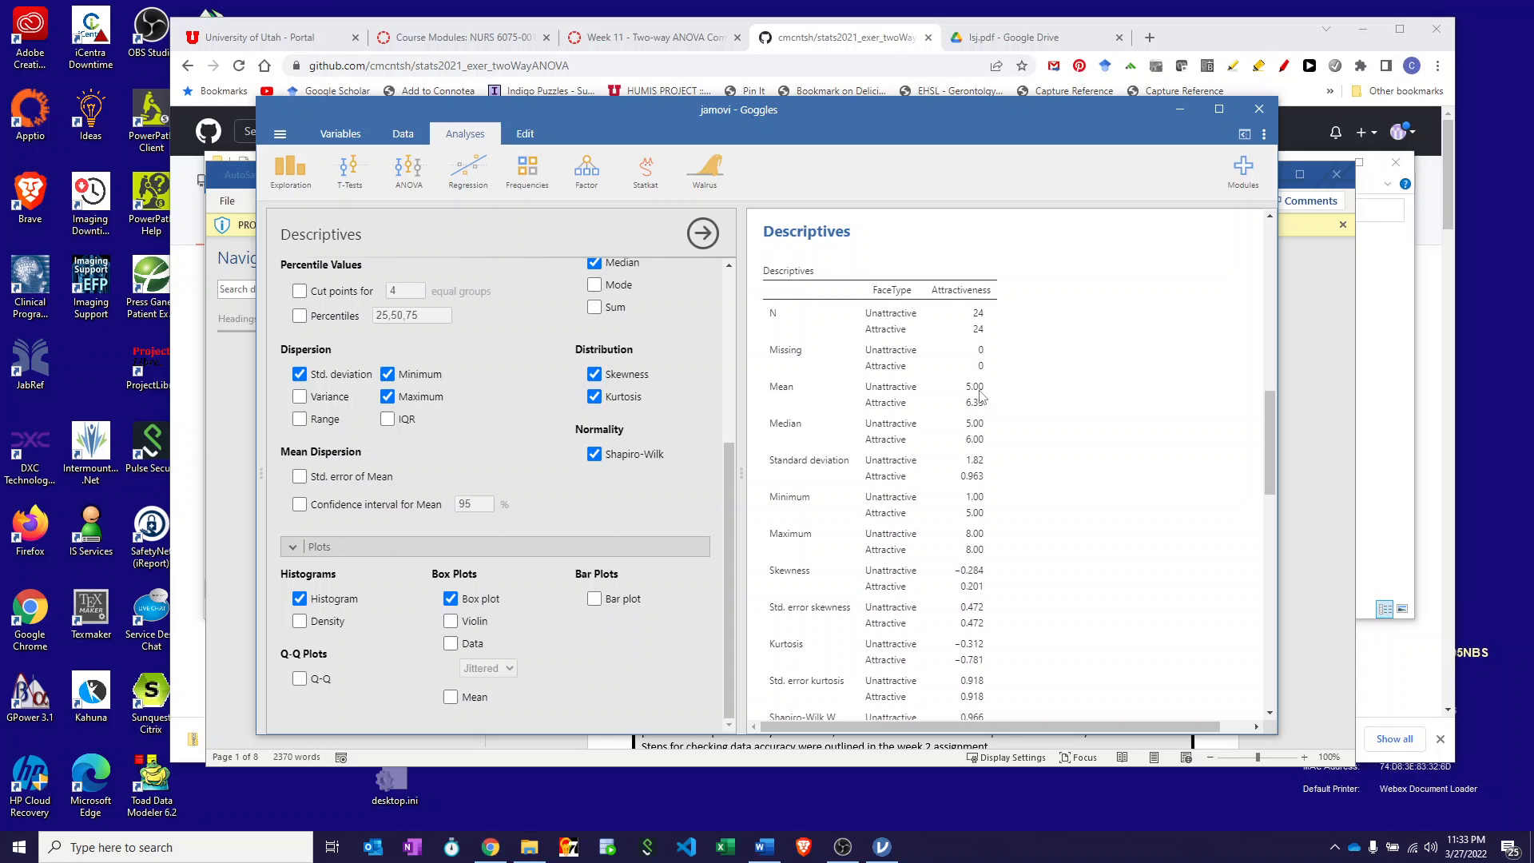
scroll(982, 397, "down", 3)
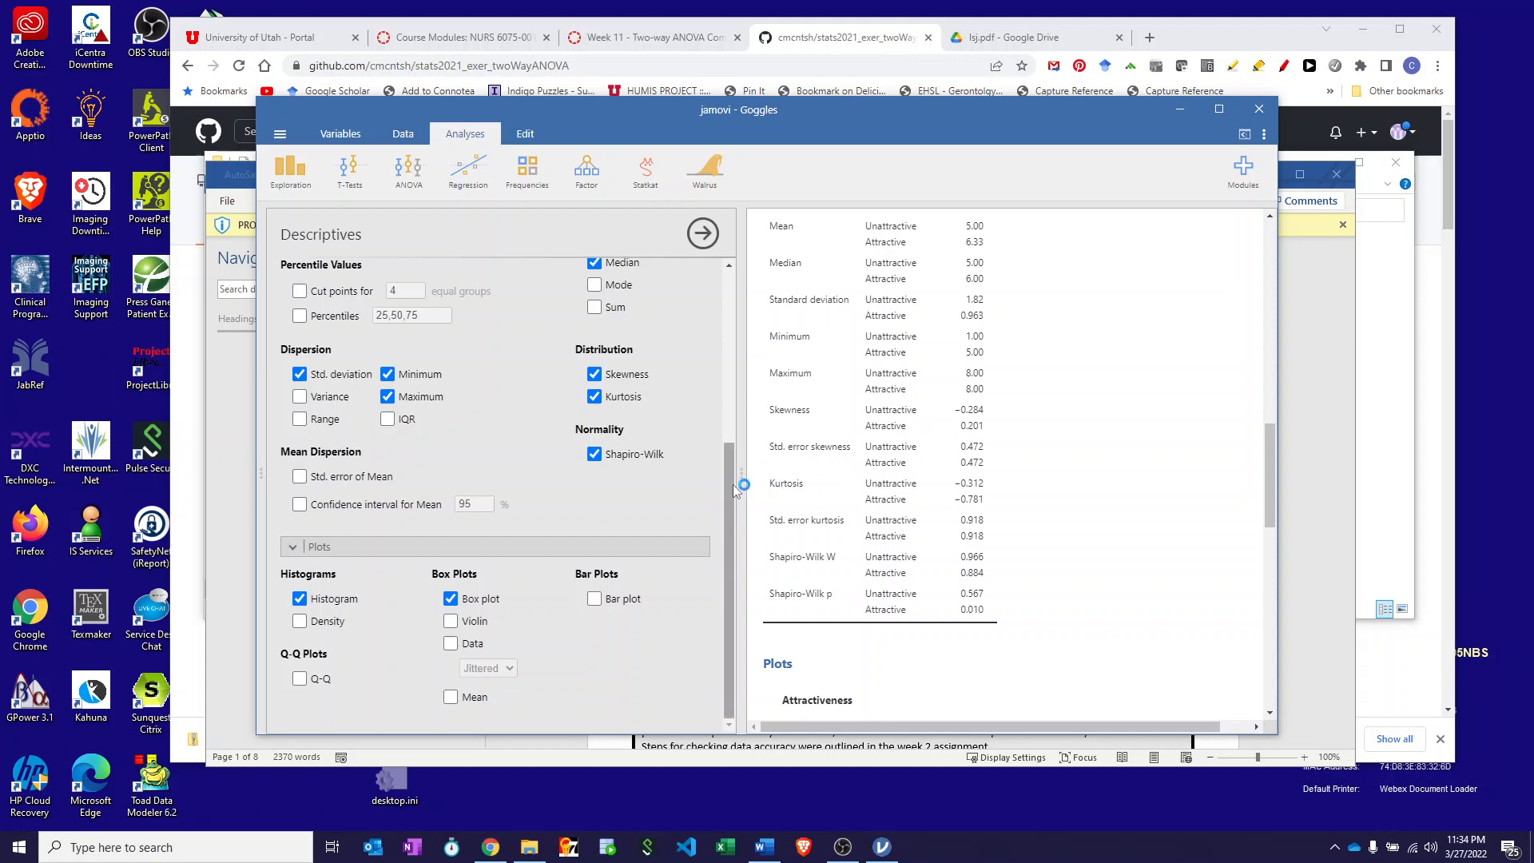
scroll(952, 553, "down", 5)
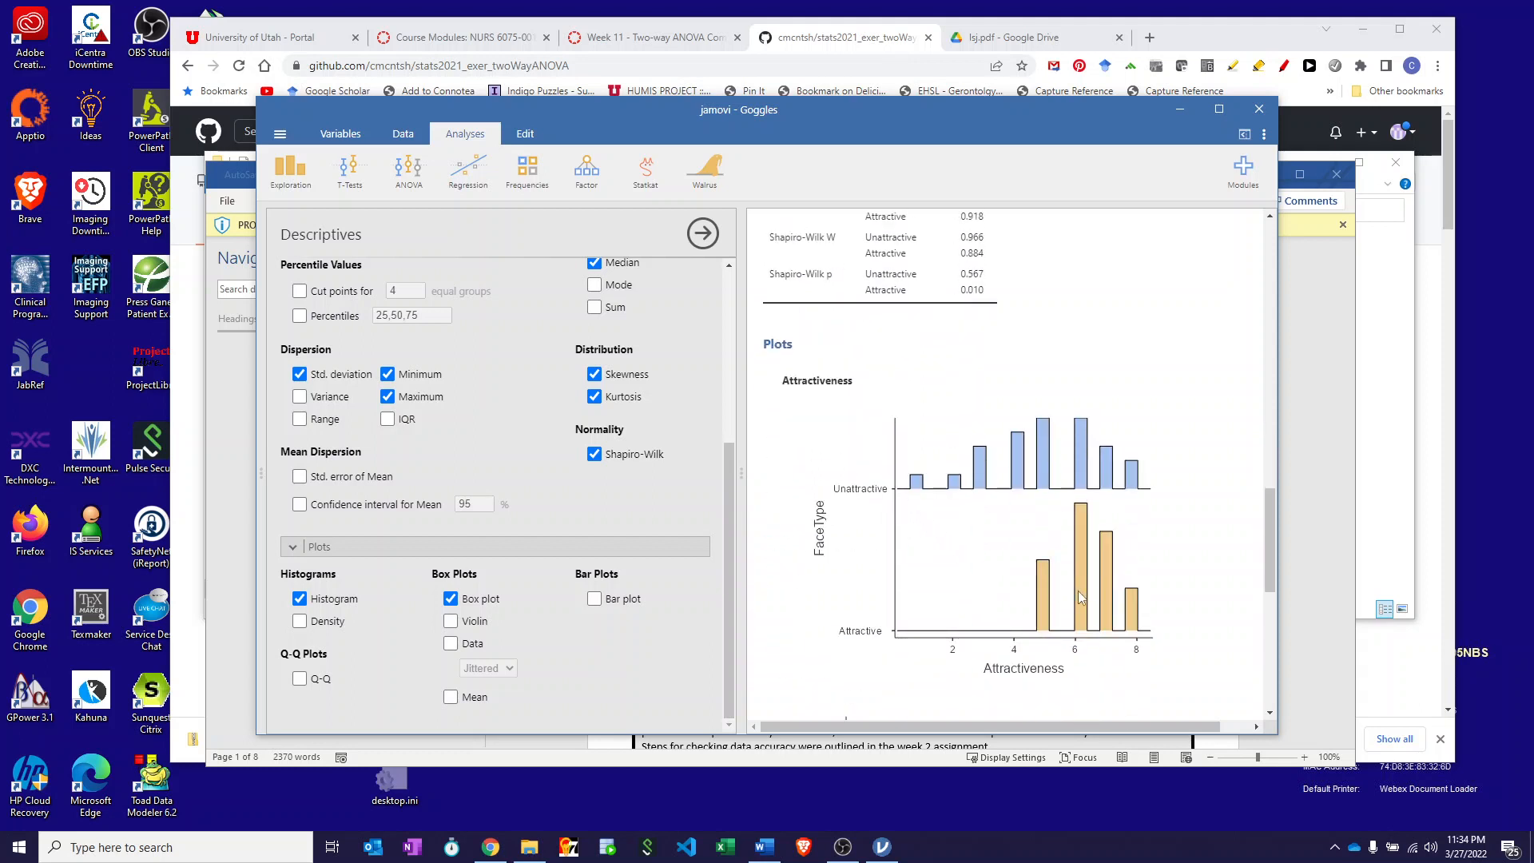
scroll(1077, 594, "down", 4)
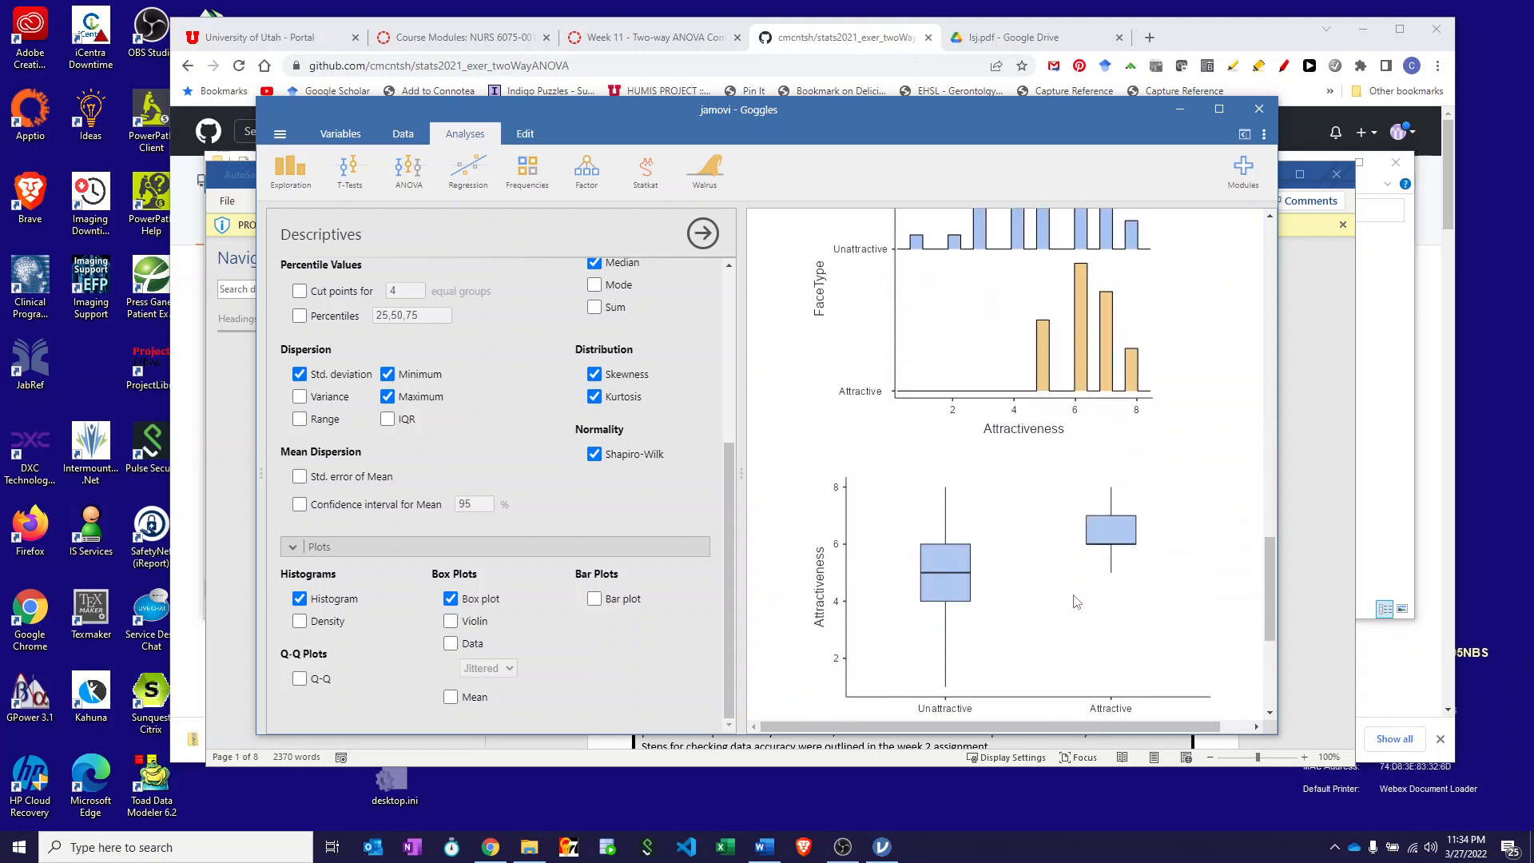
scroll(1077, 601, "down", 3)
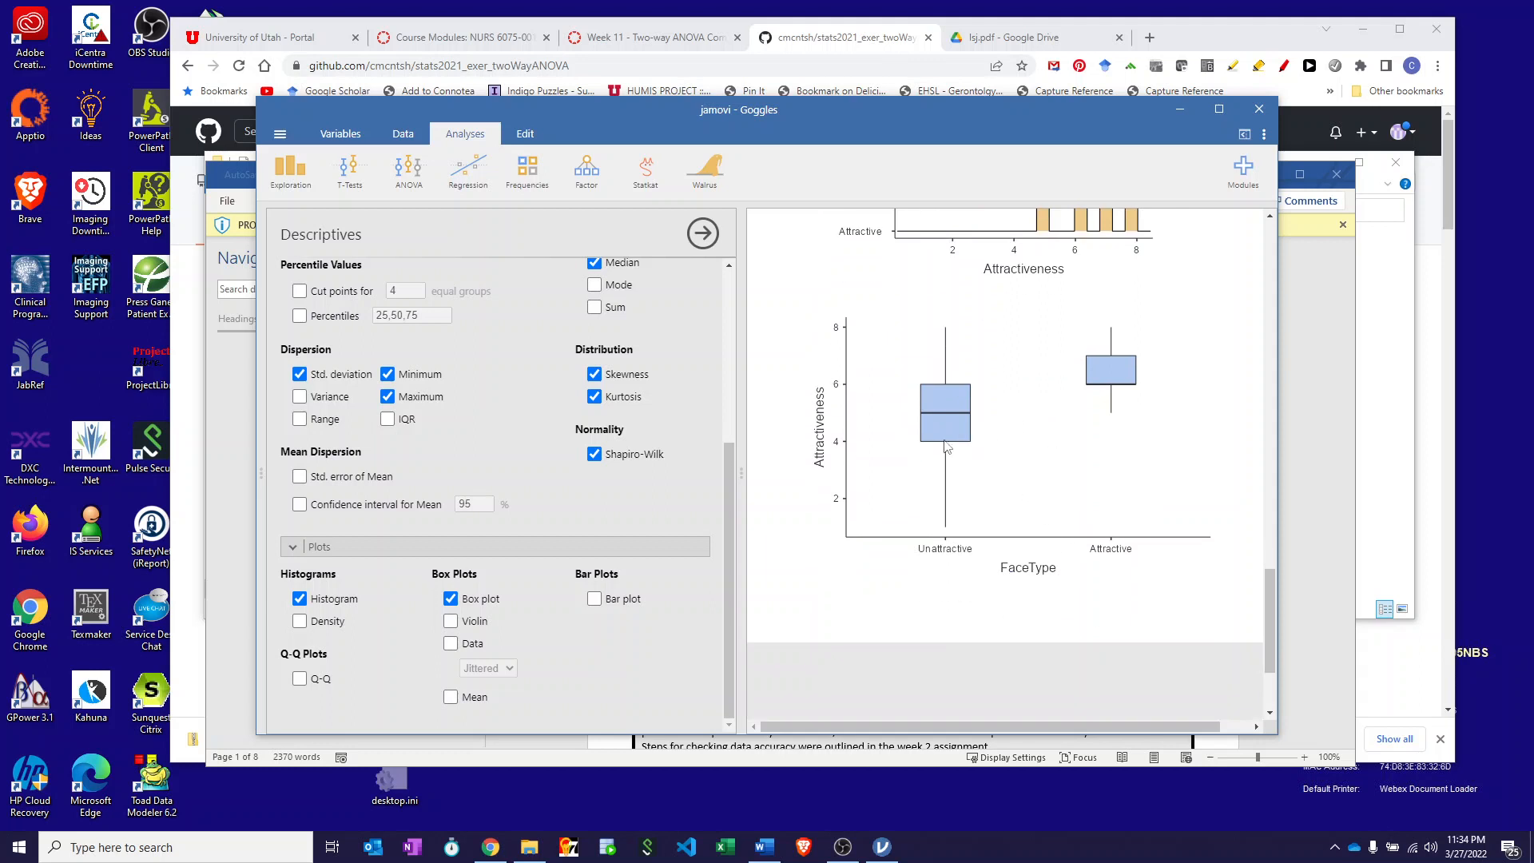
left_click_drag(726, 491, 791, 263)
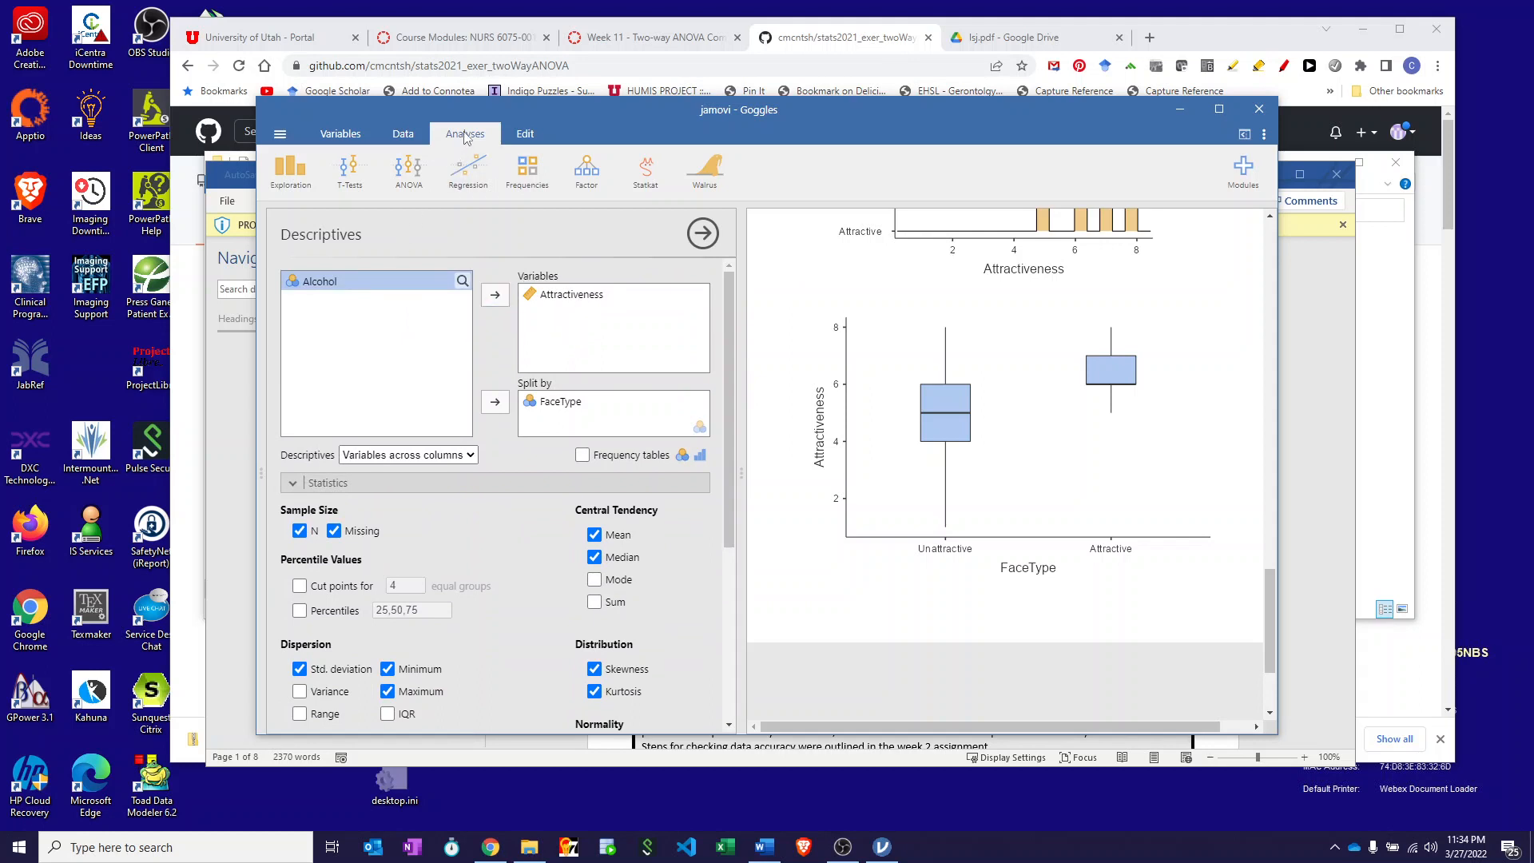
- Start a new Descriptives with Attractiveness as the variable and Alcohol as Split by
left_click(290, 170)
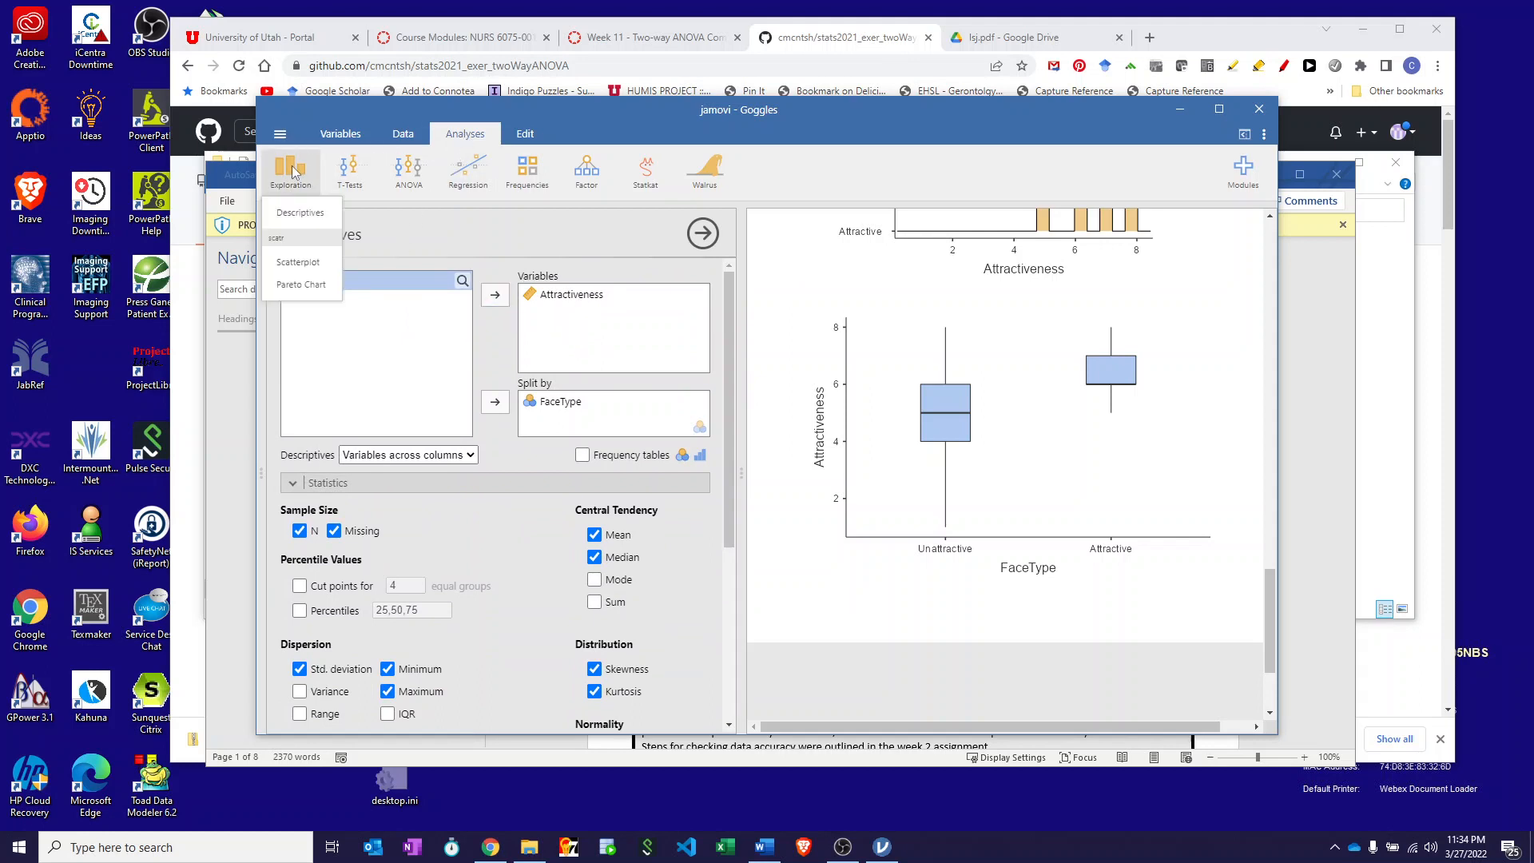
left_click(279, 213)
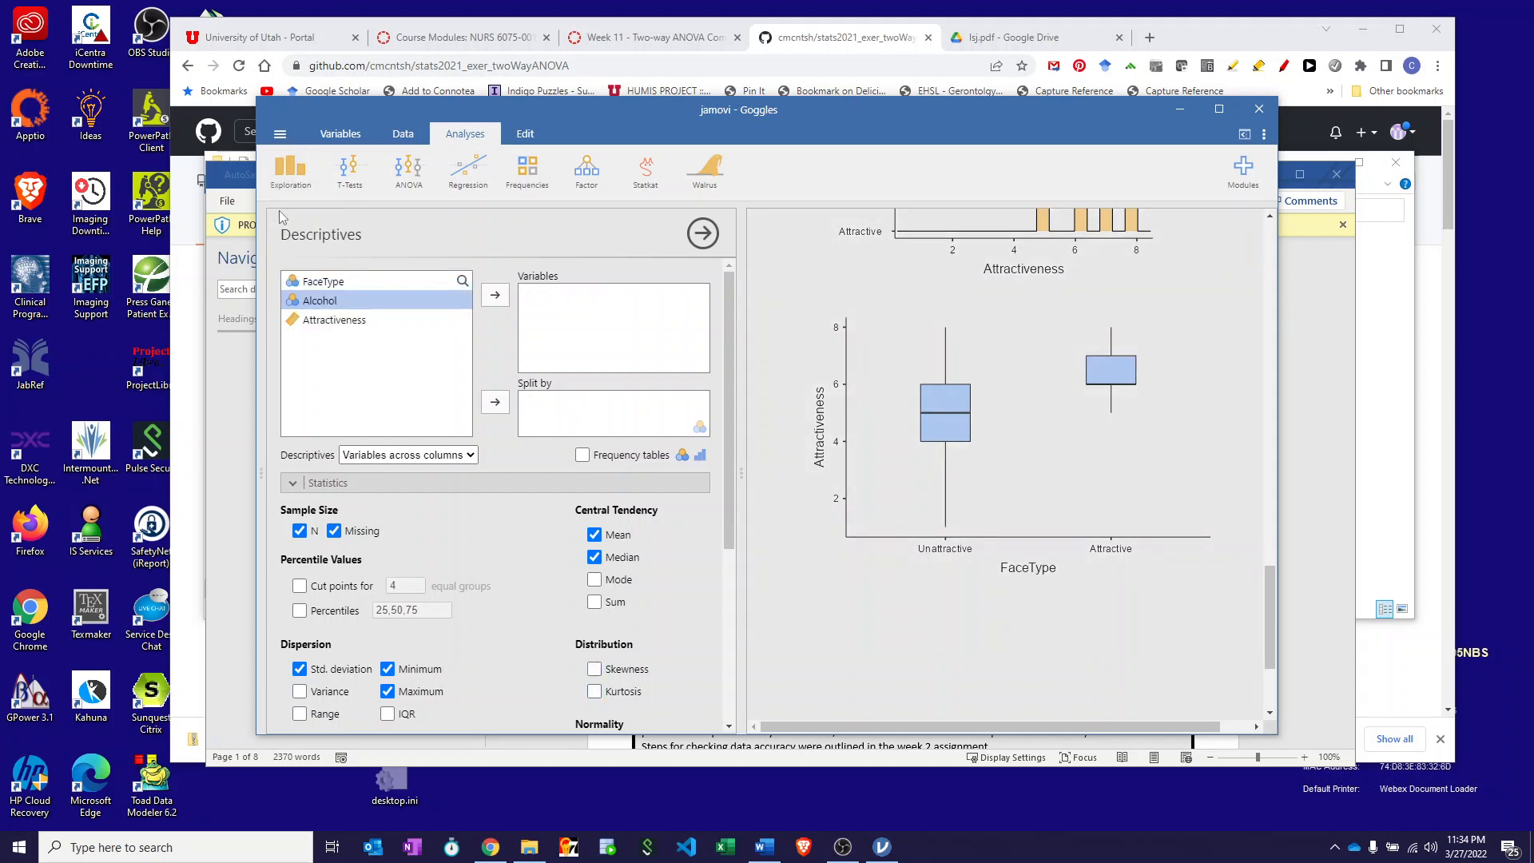
left_click(325, 323)
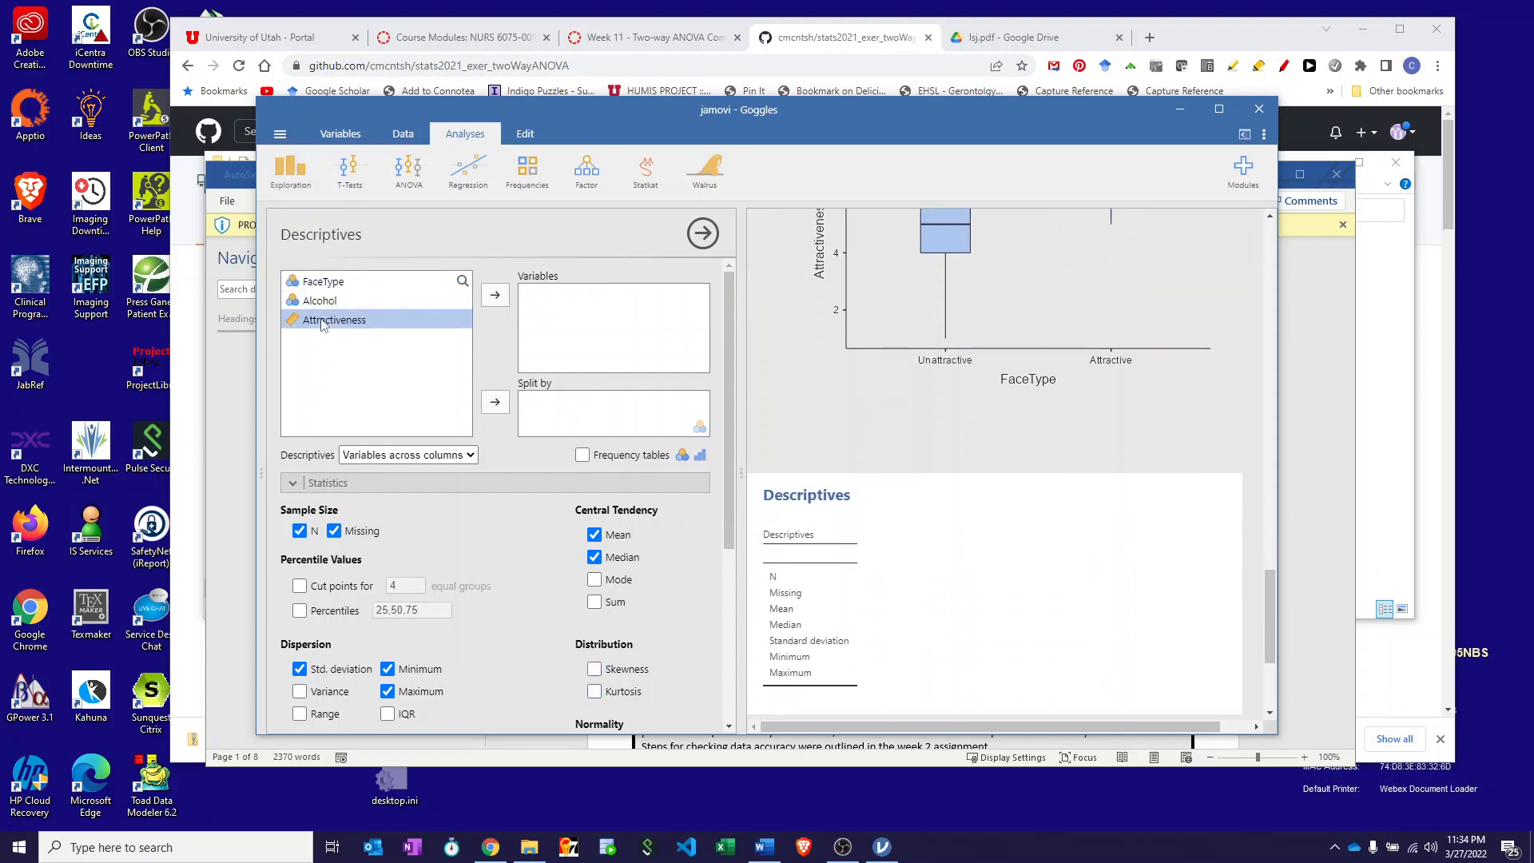
left_click(495, 297)
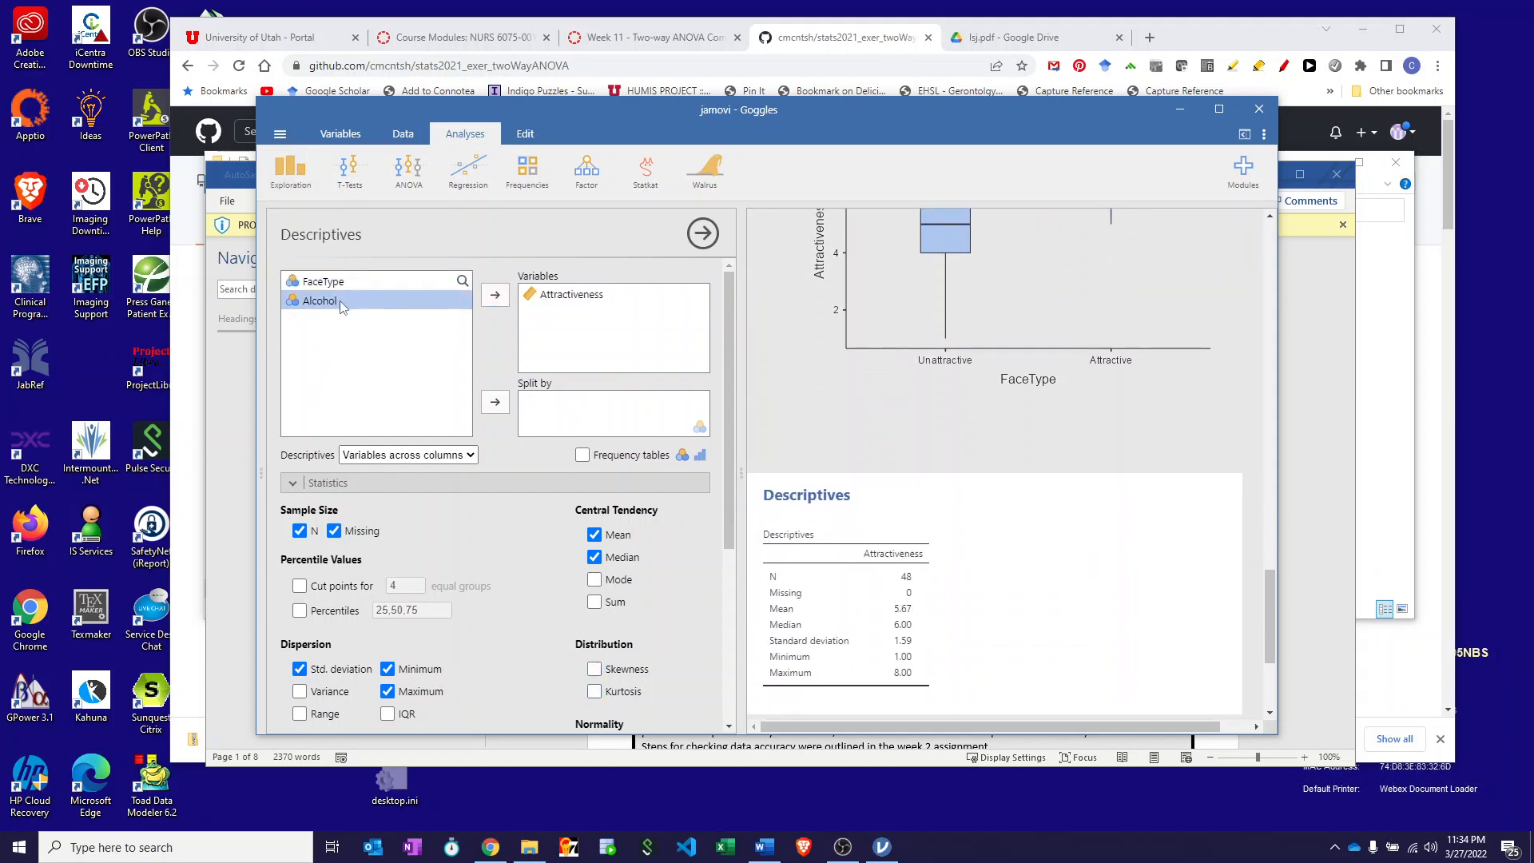
left_click(497, 403)
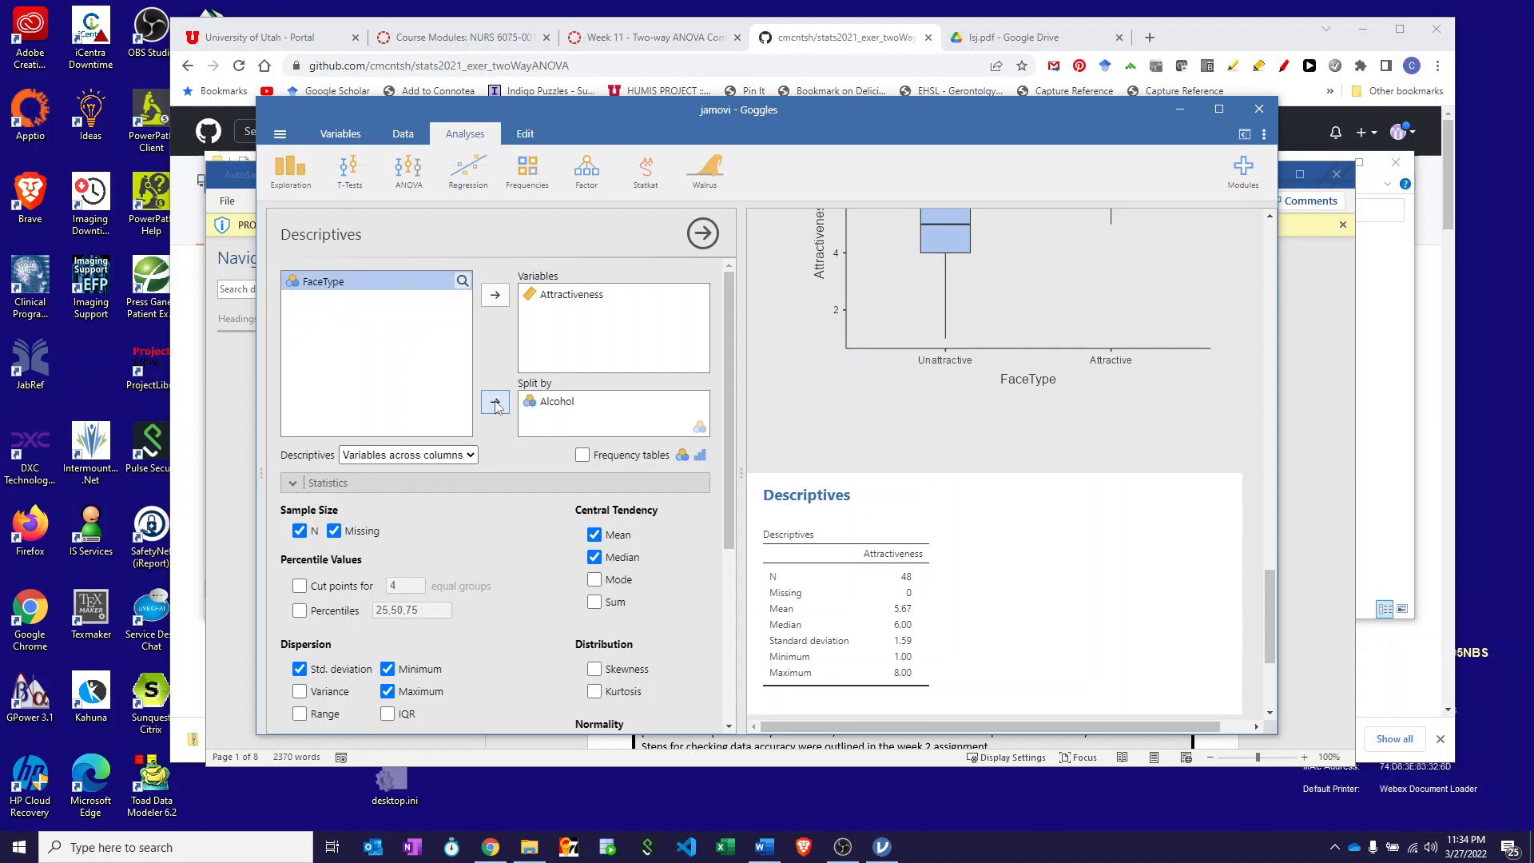
- Add skewness, kurtosis, Shapiro-Wilk, histograms and box plots to the Alcohol descriptives
scroll(490, 520, "down", 3)
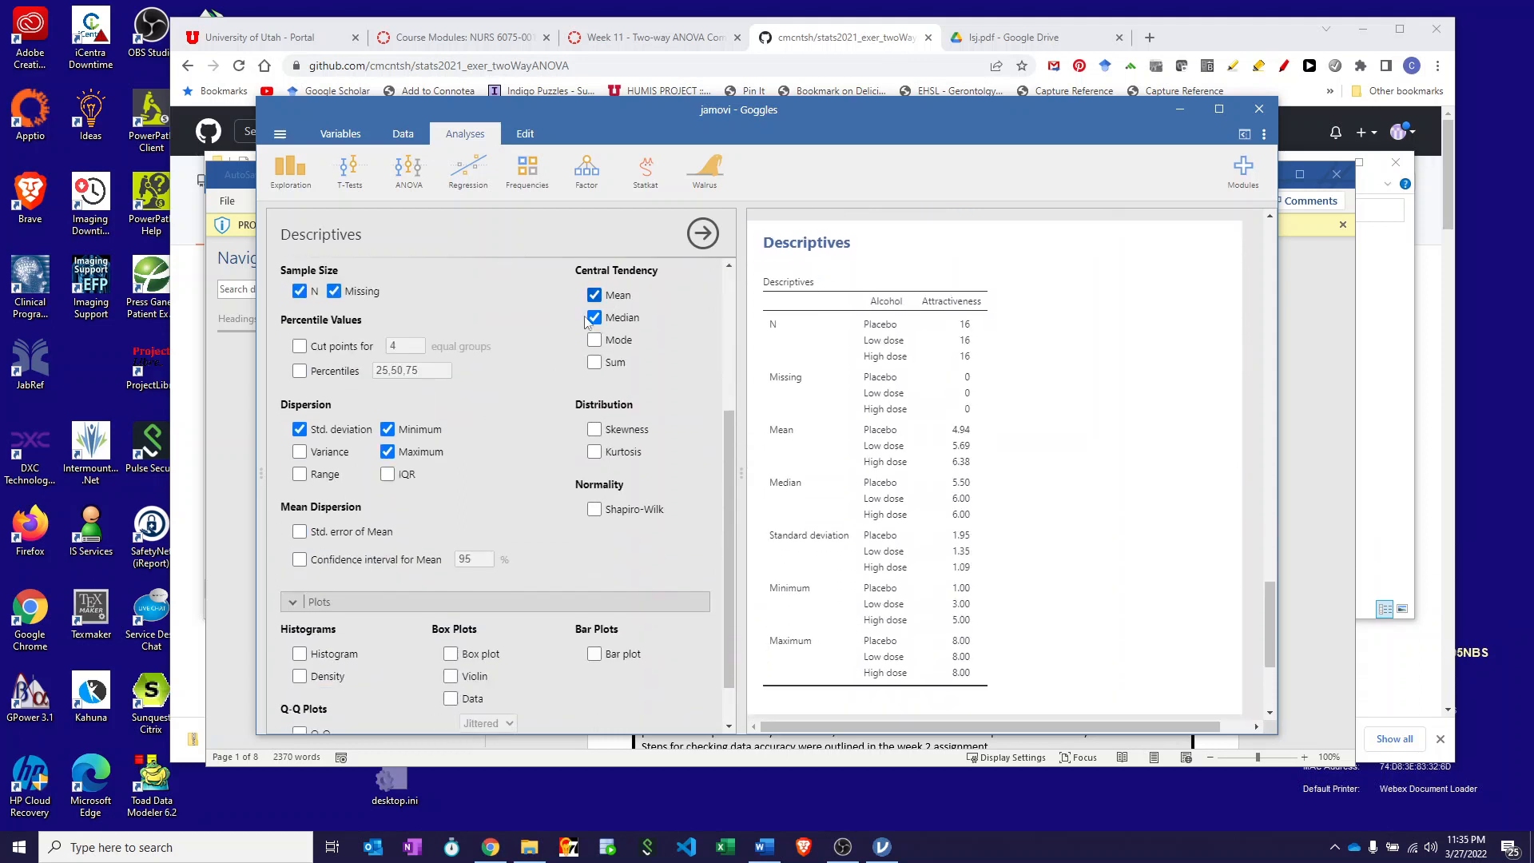
left_click(594, 430)
left_click(594, 453)
left_click(595, 509)
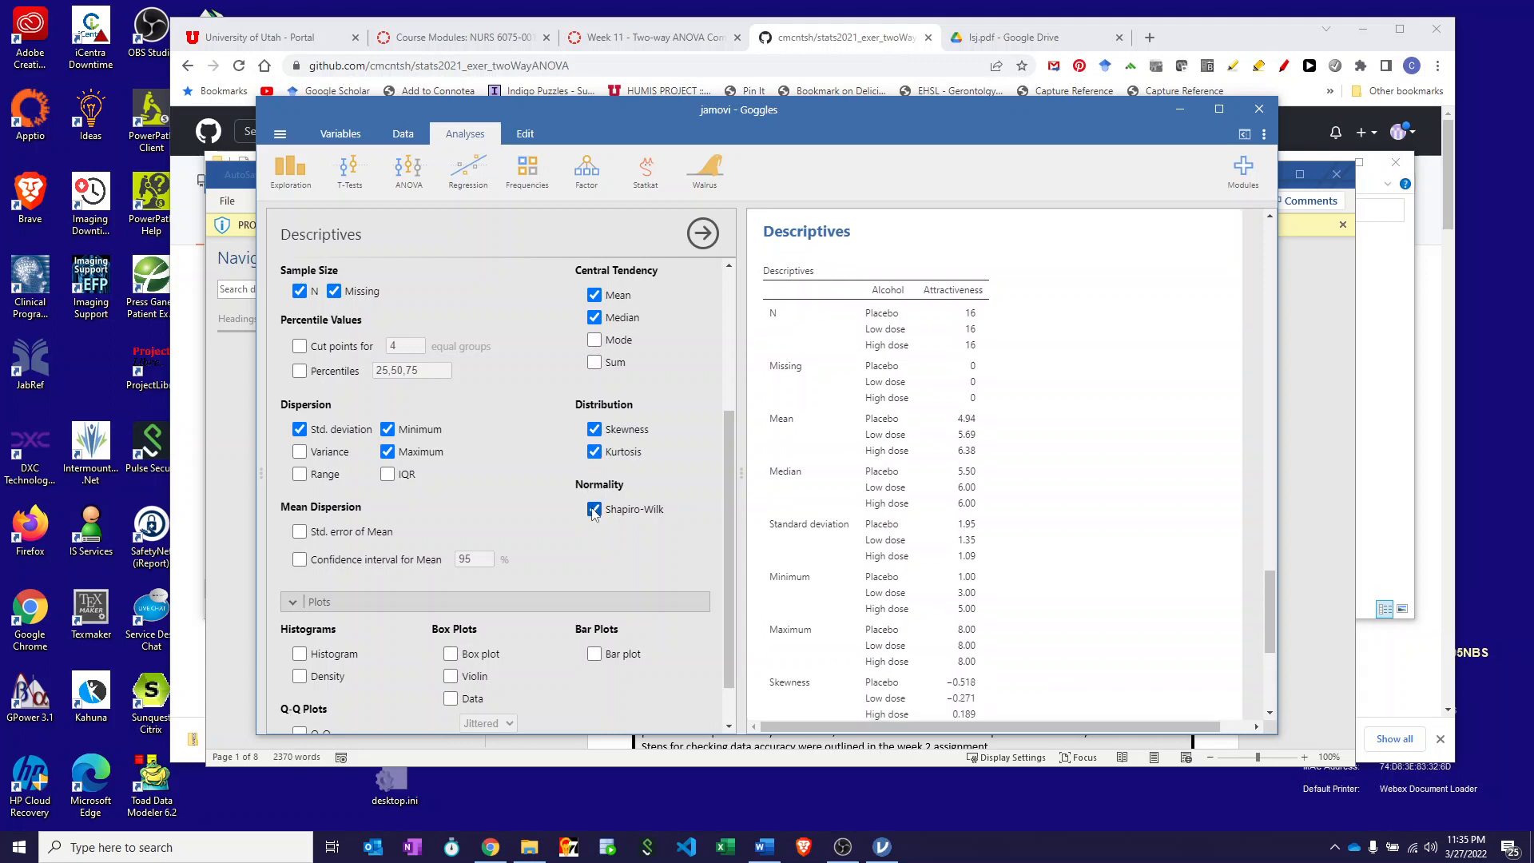
scroll(602, 553, "down", 1)
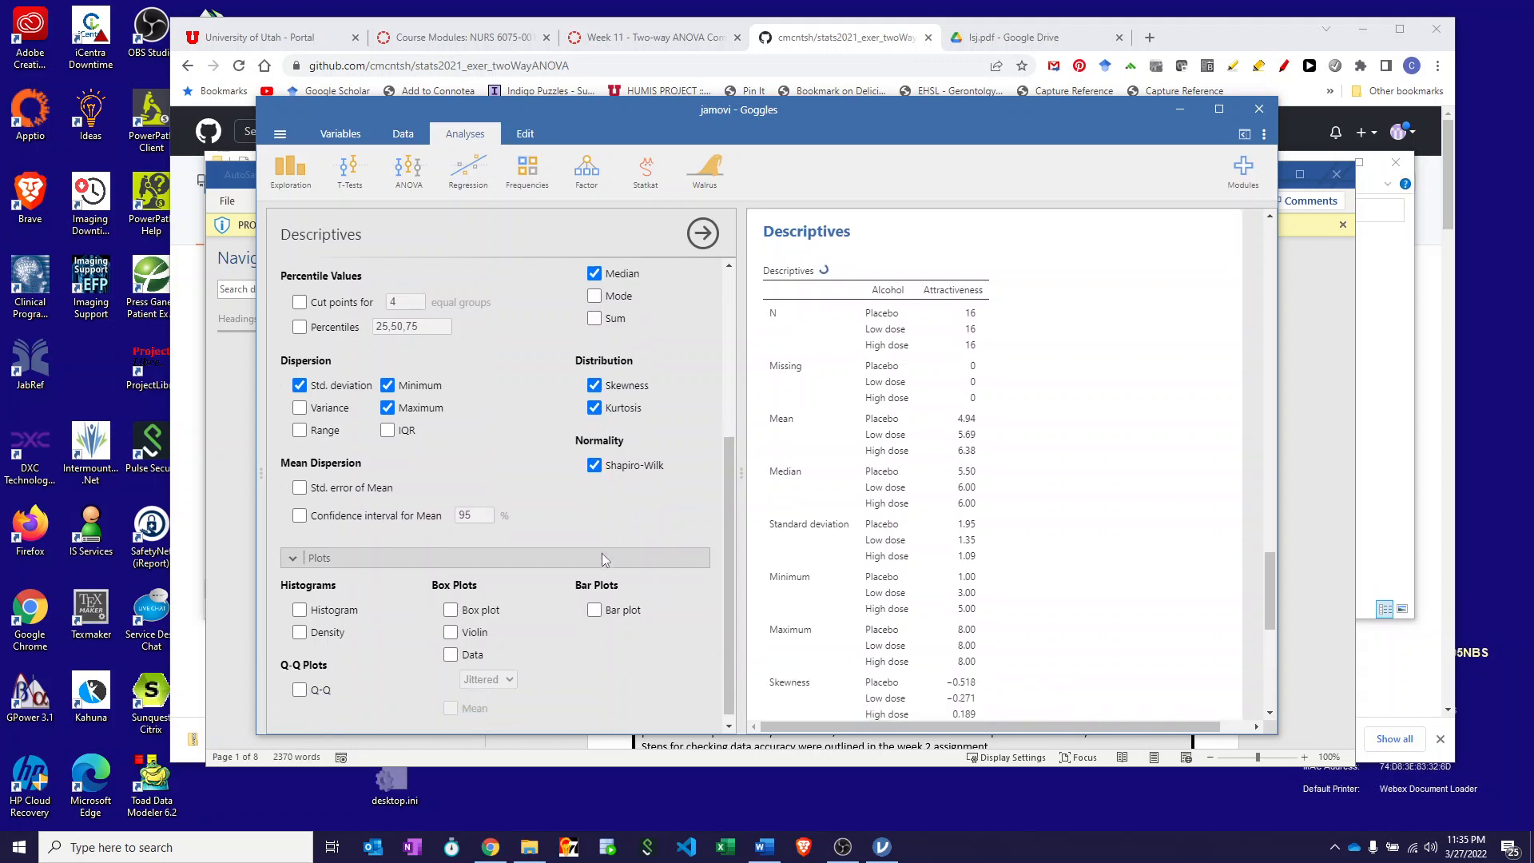
left_click(300, 600)
left_click(454, 601)
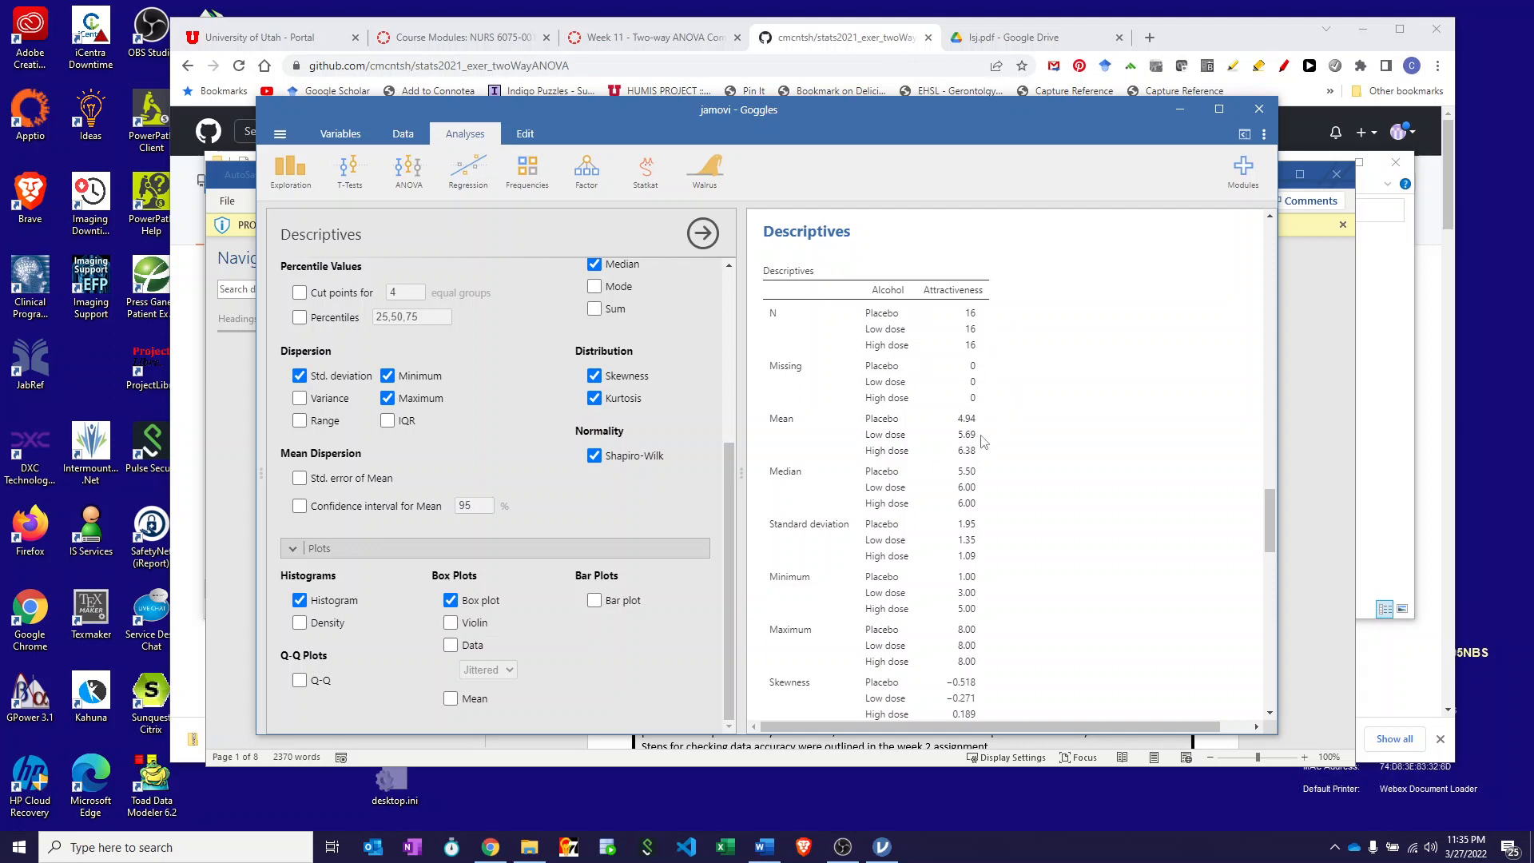
scroll(927, 451, "down", 3)
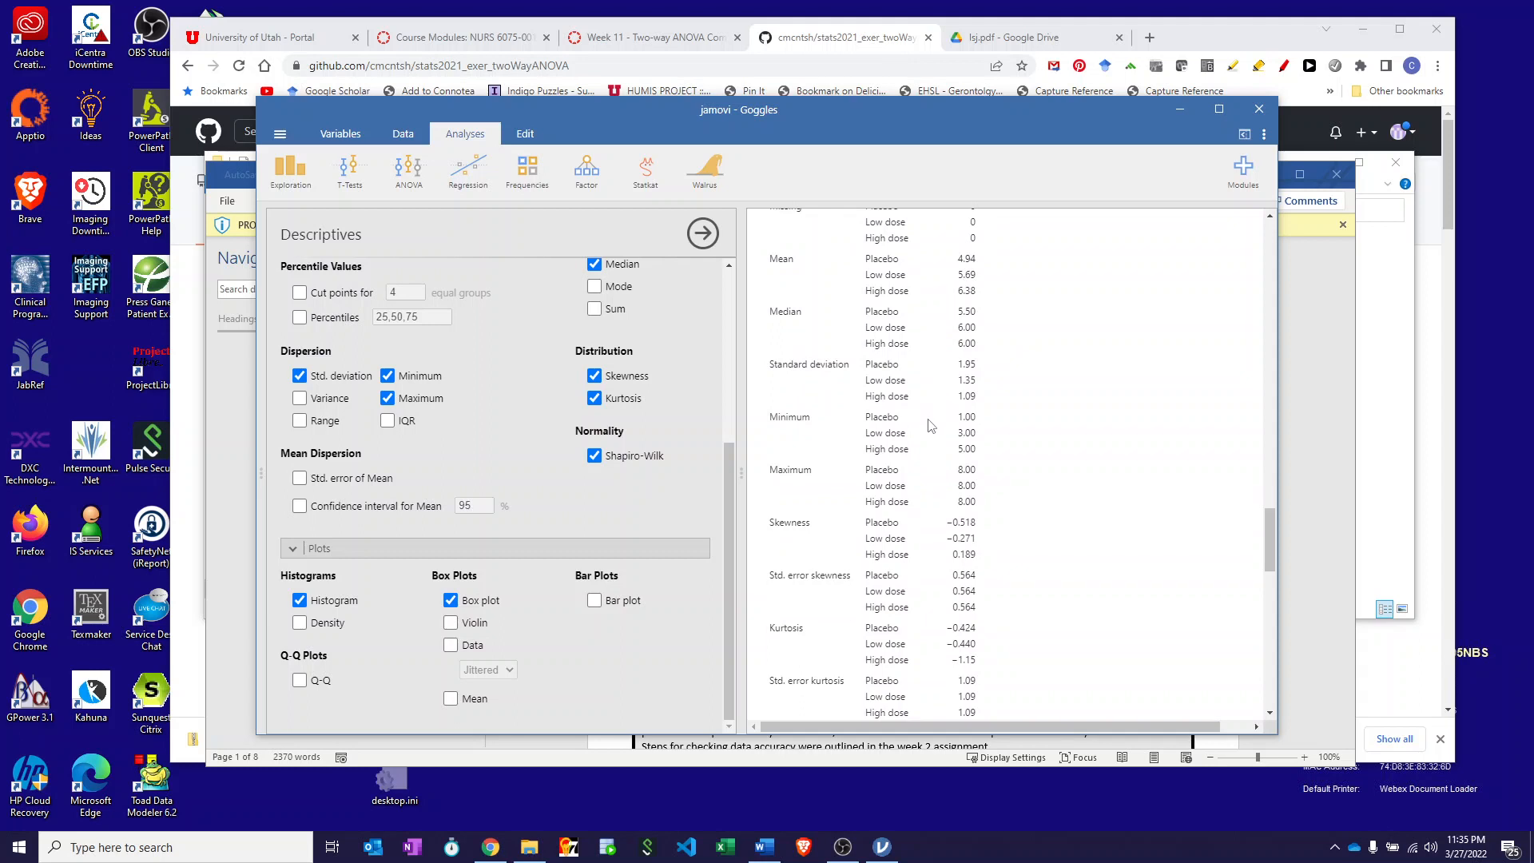
scroll(889, 524, "down", 2)
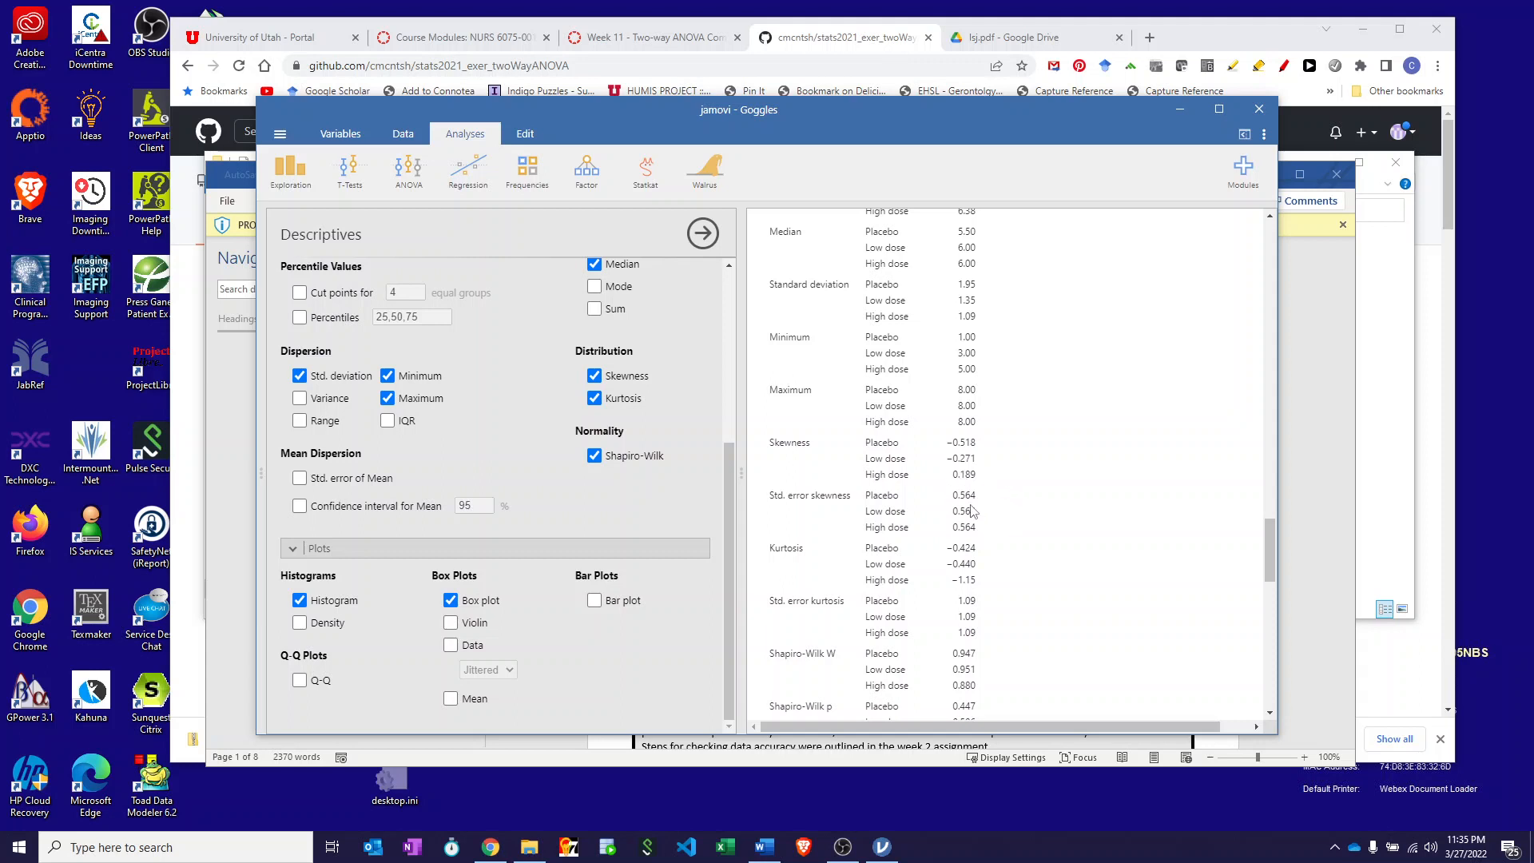
scroll(974, 512, "down", 2)
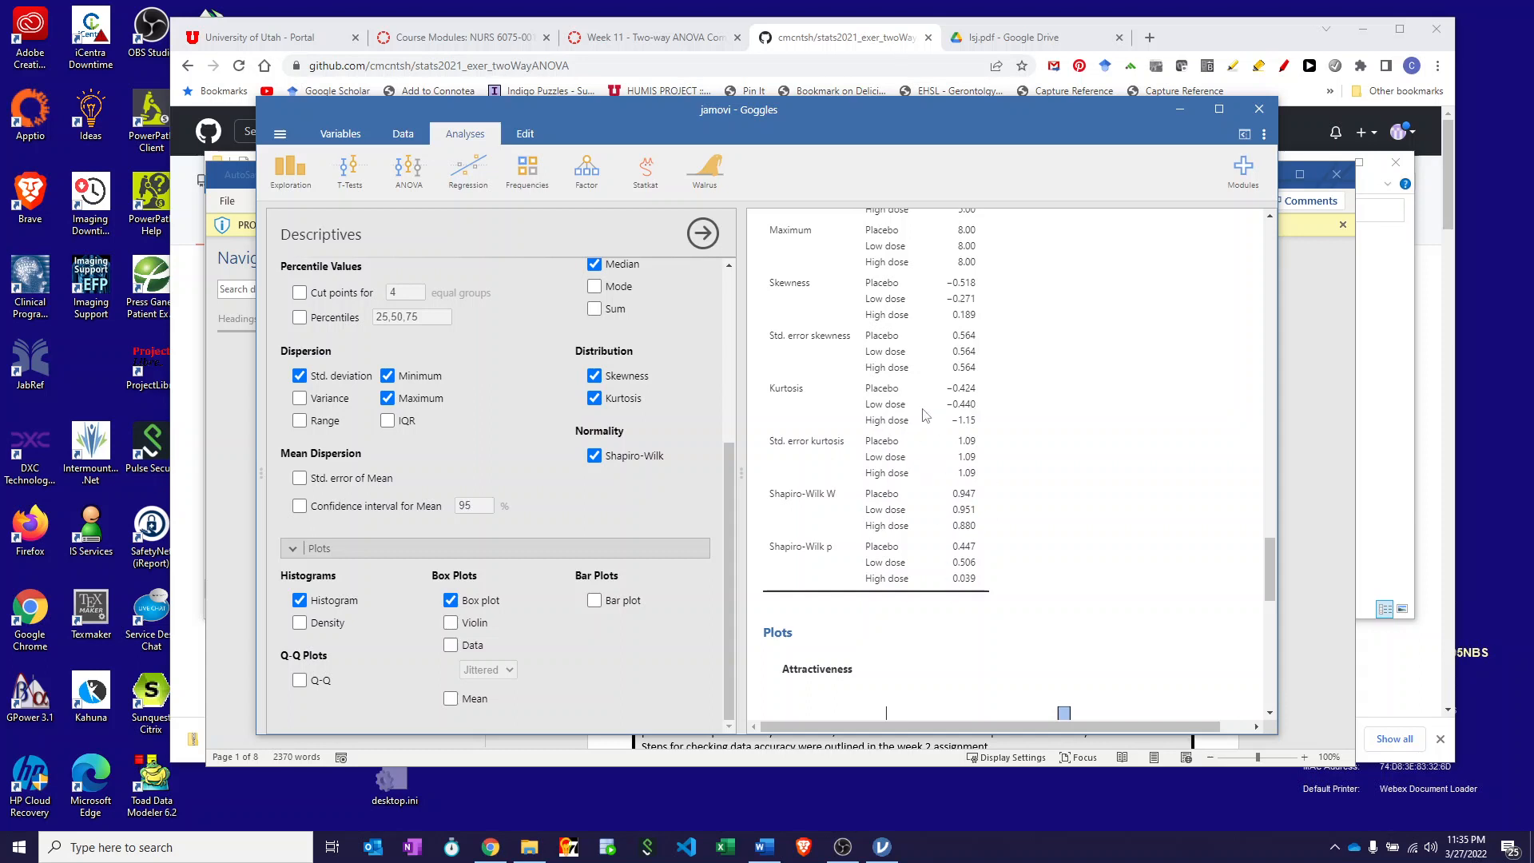
scroll(940, 422, "up", 2)
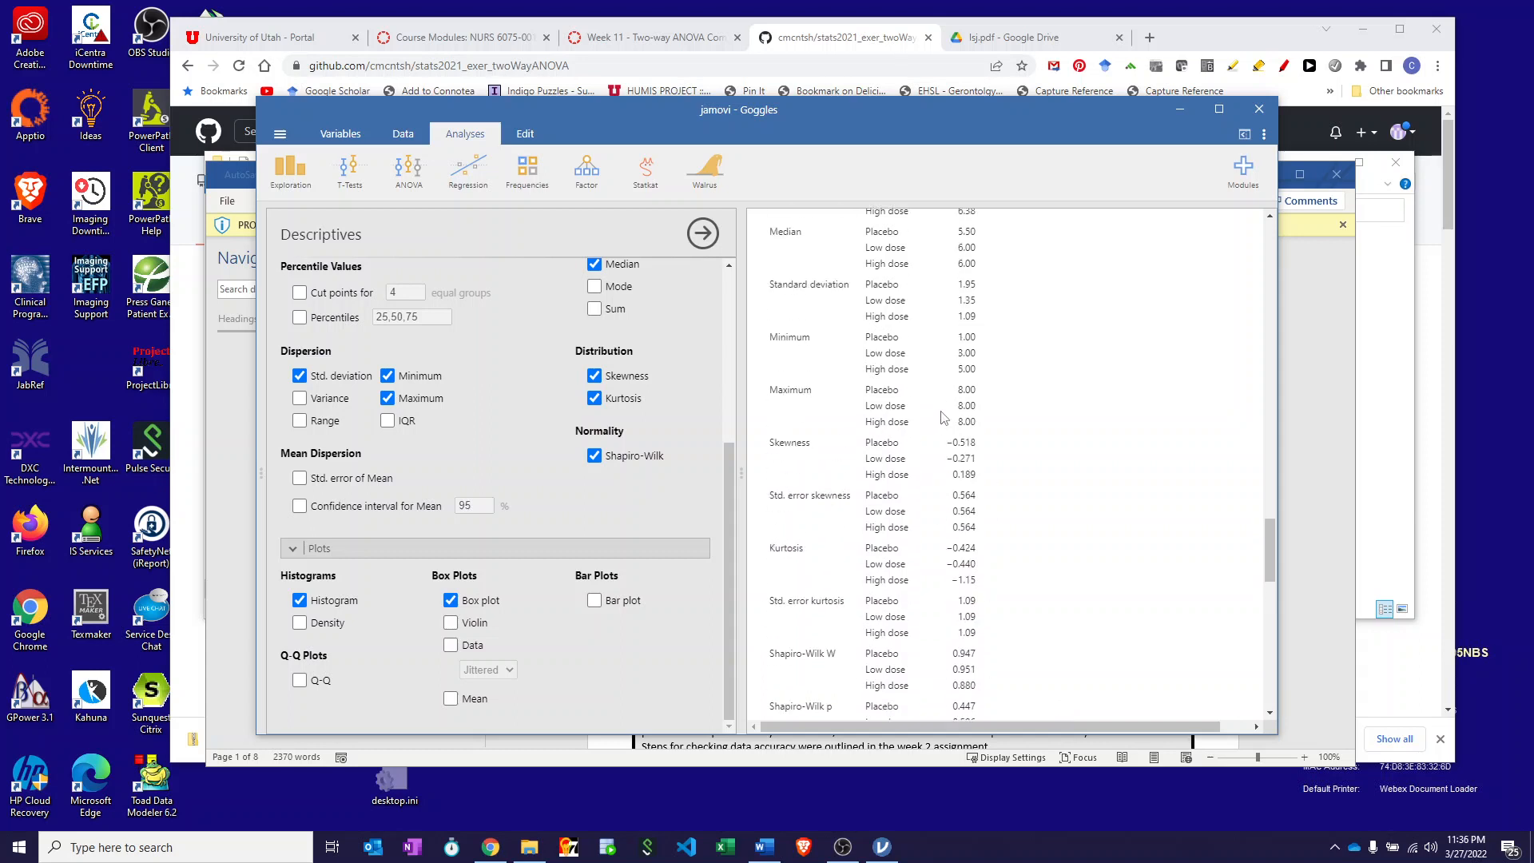
scroll(951, 455, "down", 6)
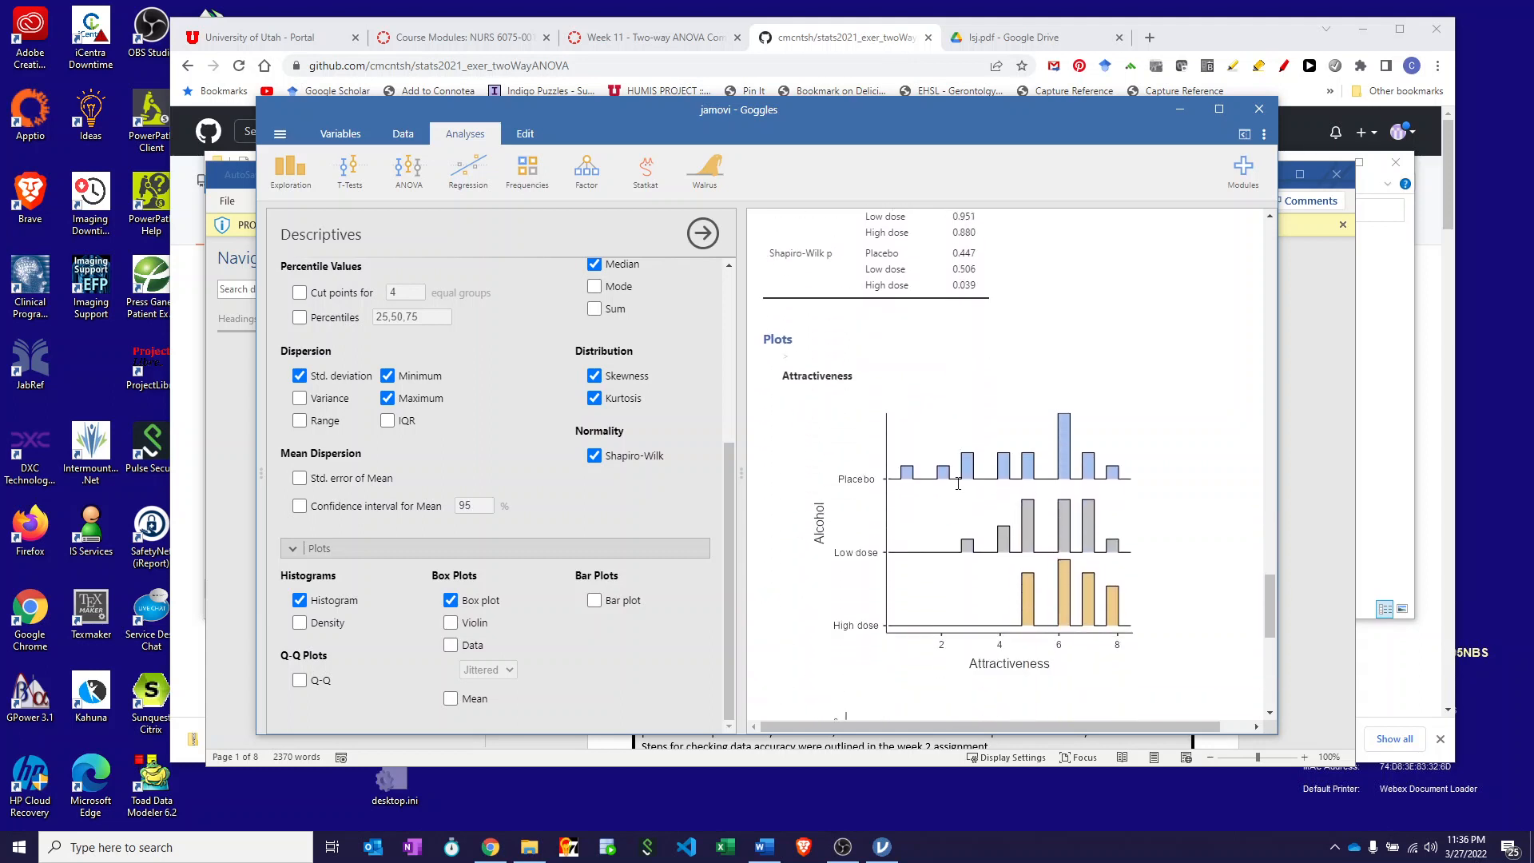
scroll(999, 484, "down", 3)
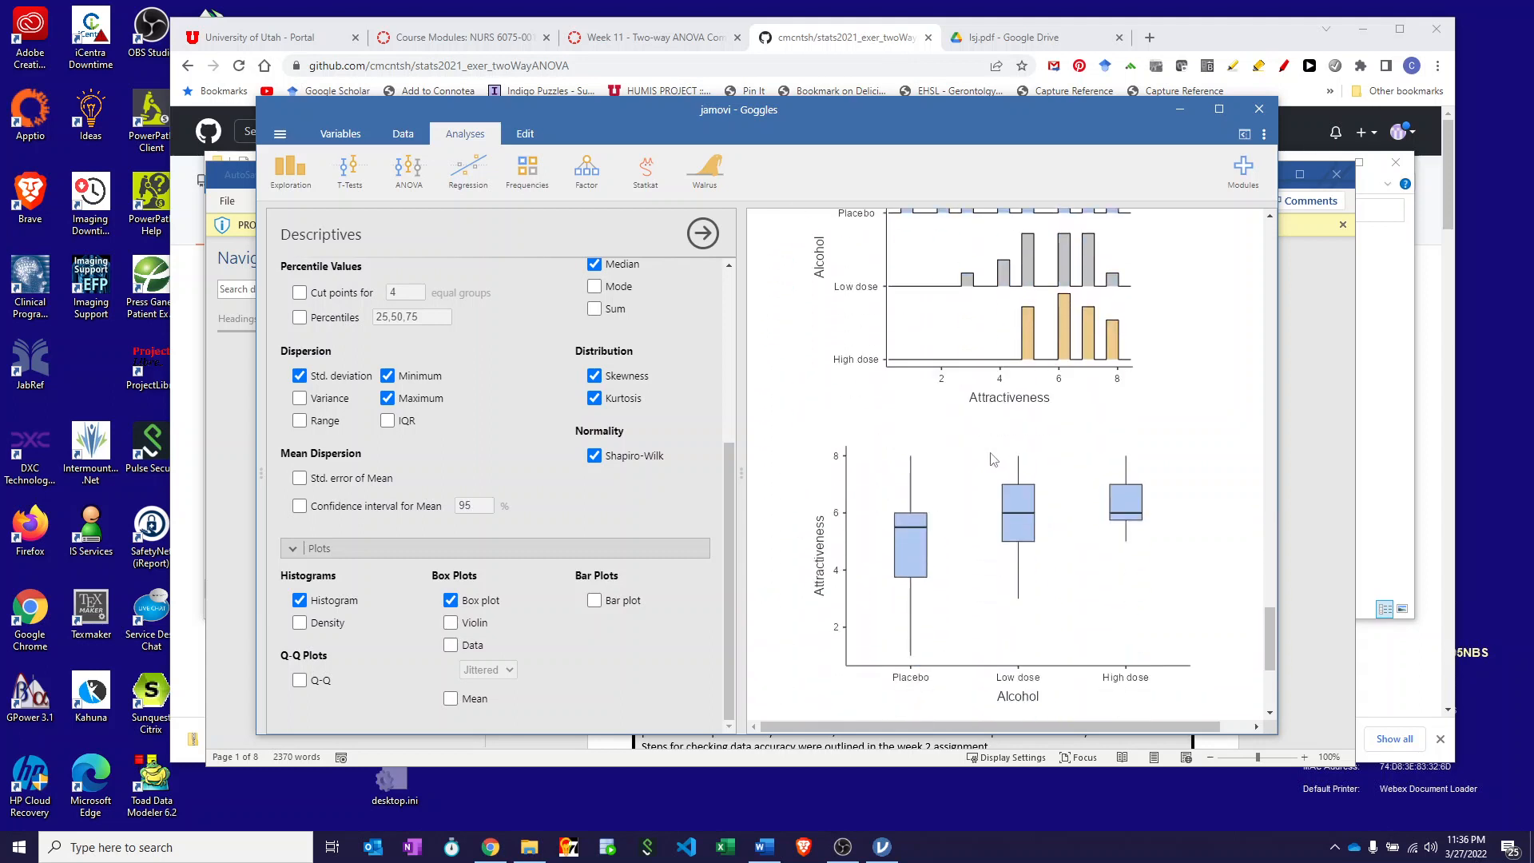
scroll(1019, 484, "up", 2)
scroll(1019, 483, "down", 2)
- Bring up the Word answer sheet and read down to page 4's list of ANOVA assumptions
left_click(1308, 307)
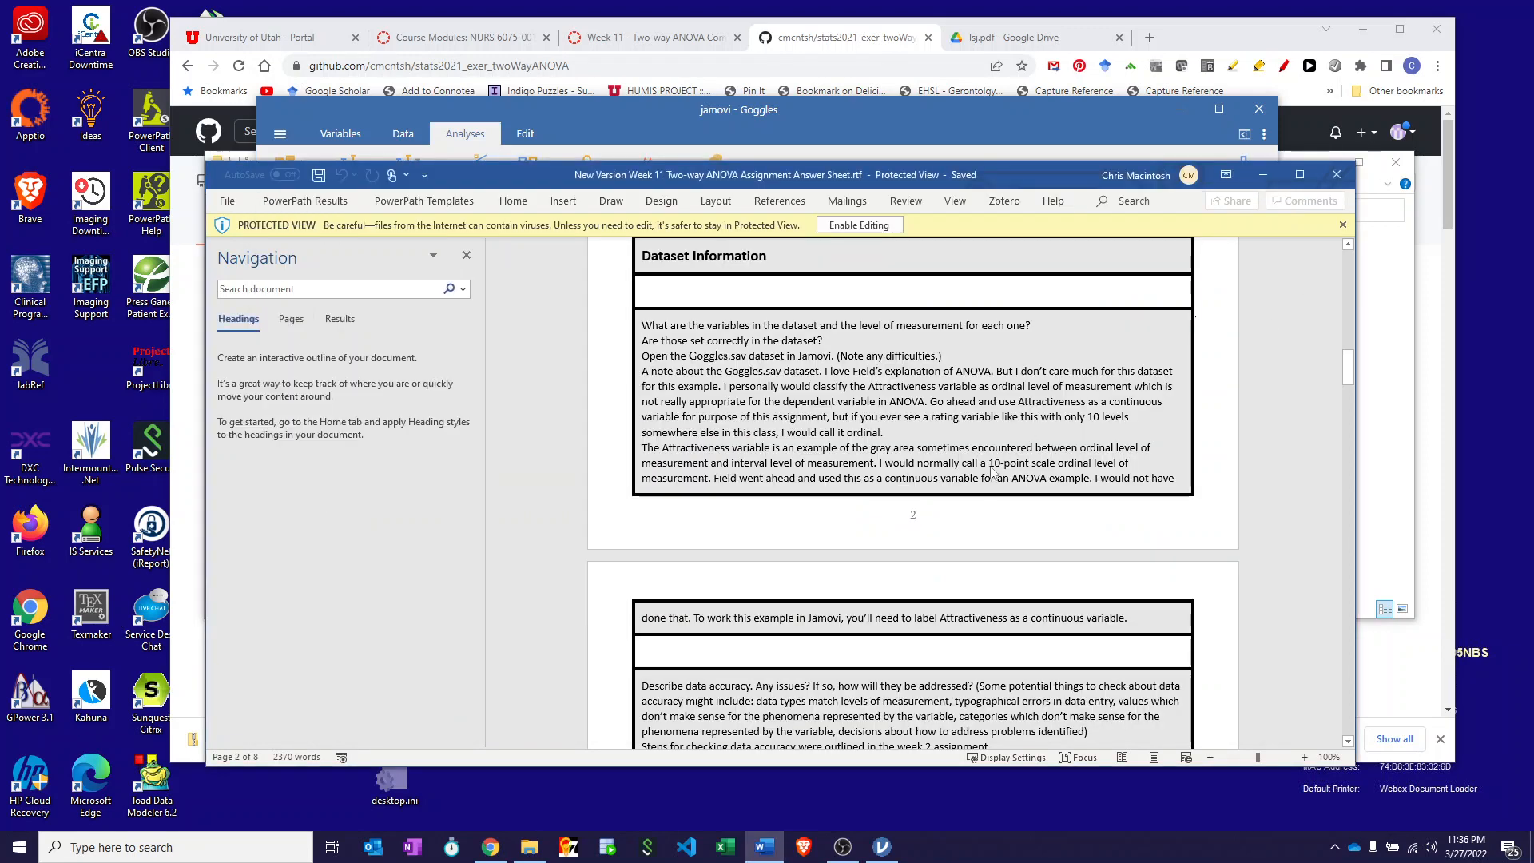
scroll(837, 421, "down", 8)
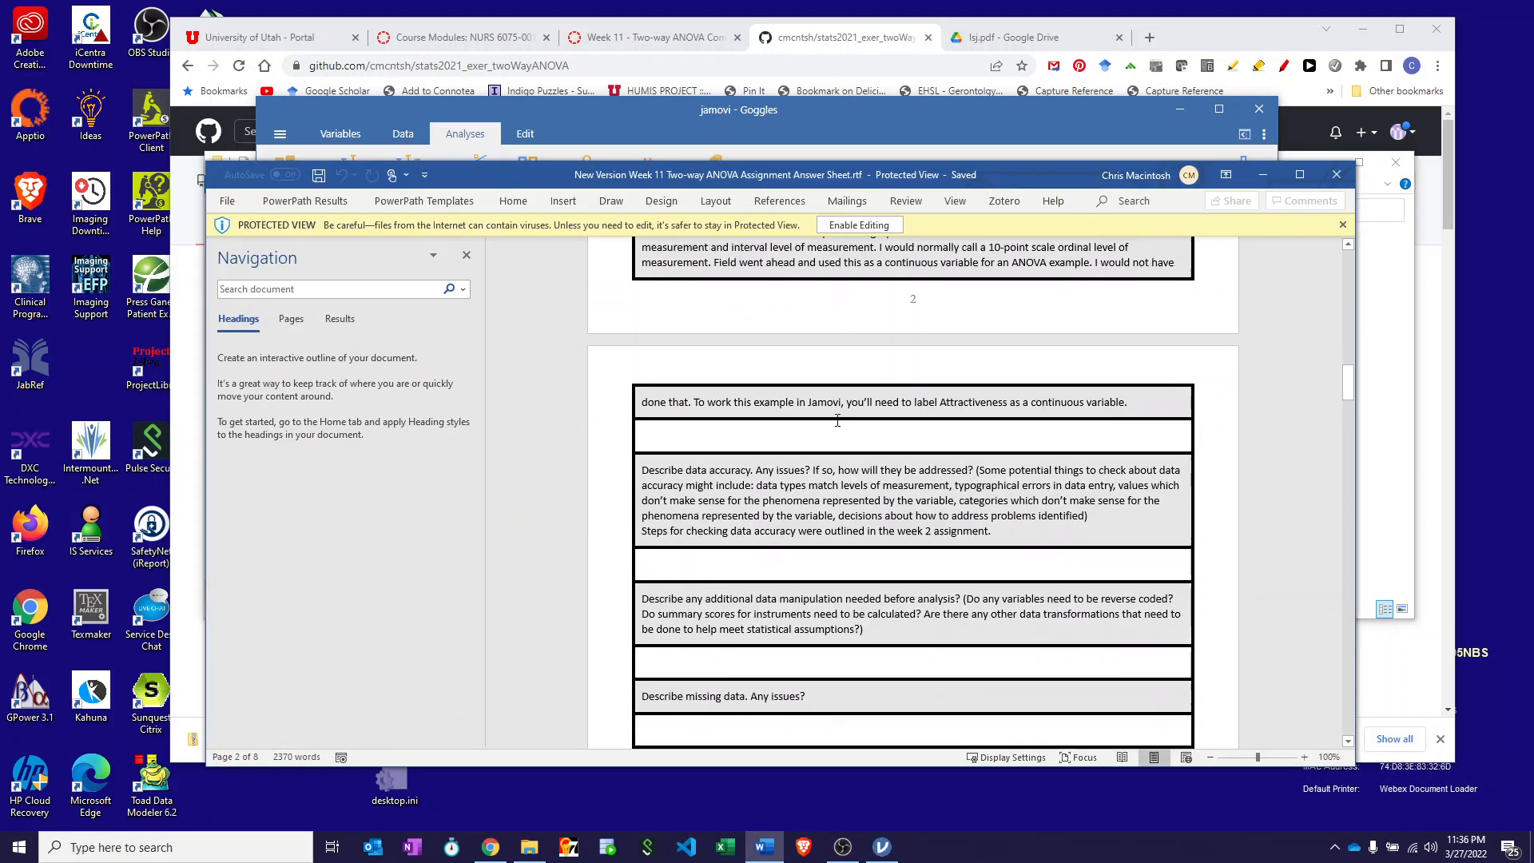
scroll(837, 426, "down", 6)
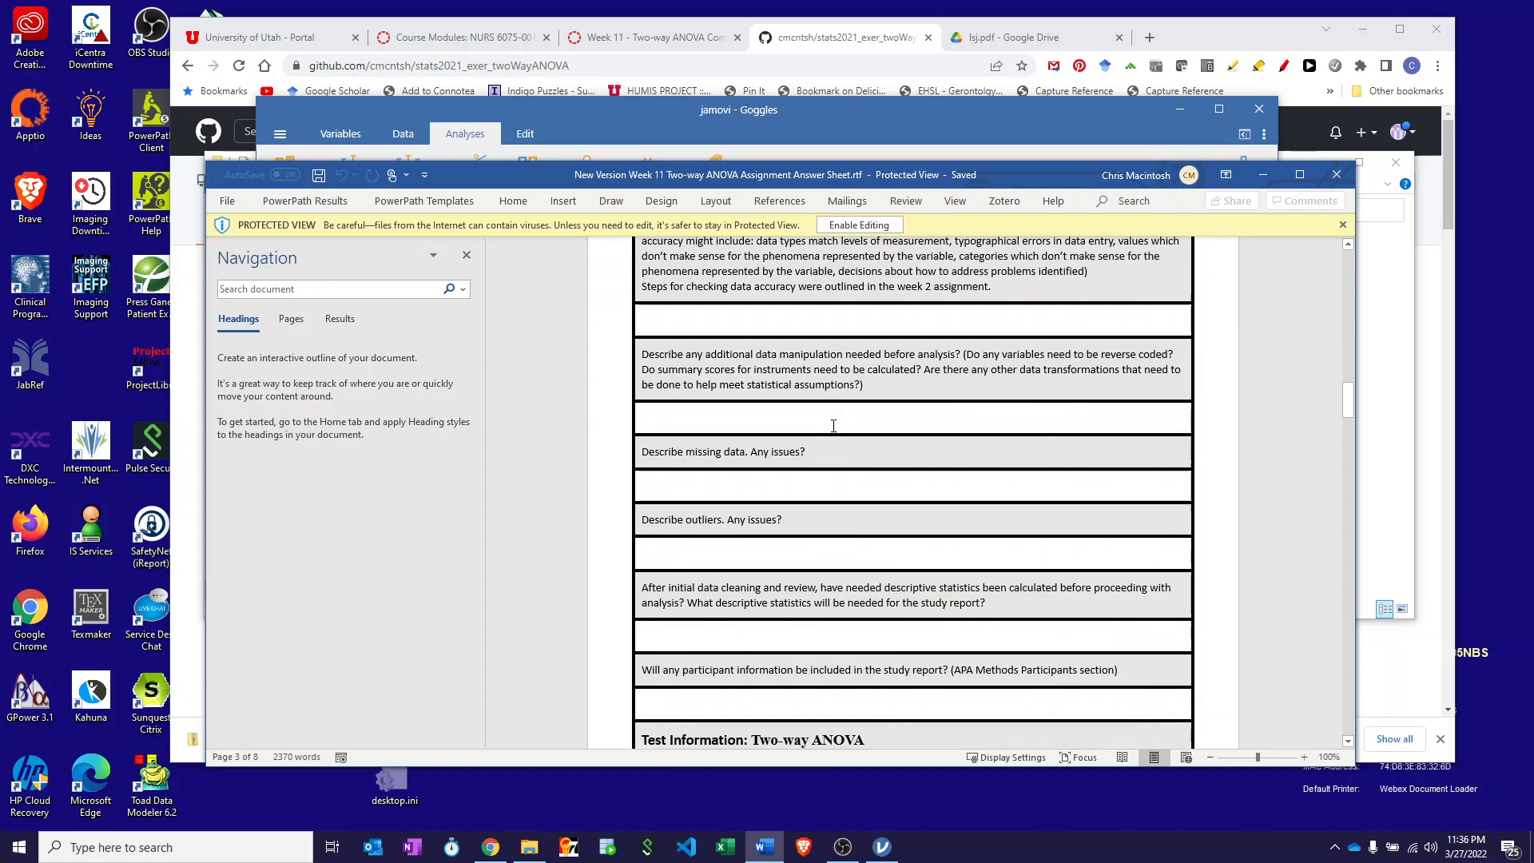
scroll(834, 426, "down", 2)
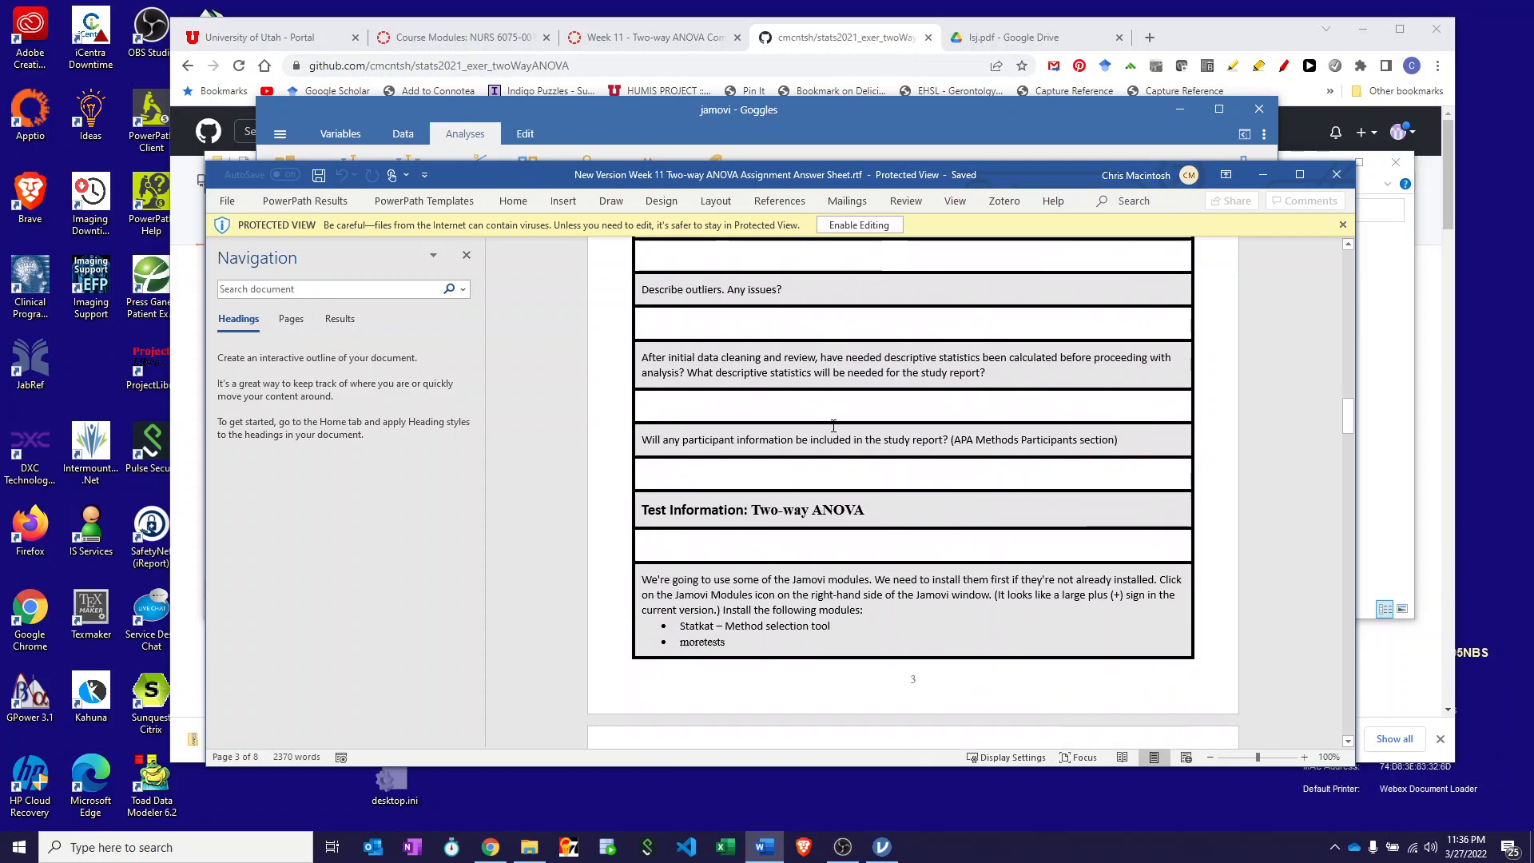
scroll(790, 393, "down", 3)
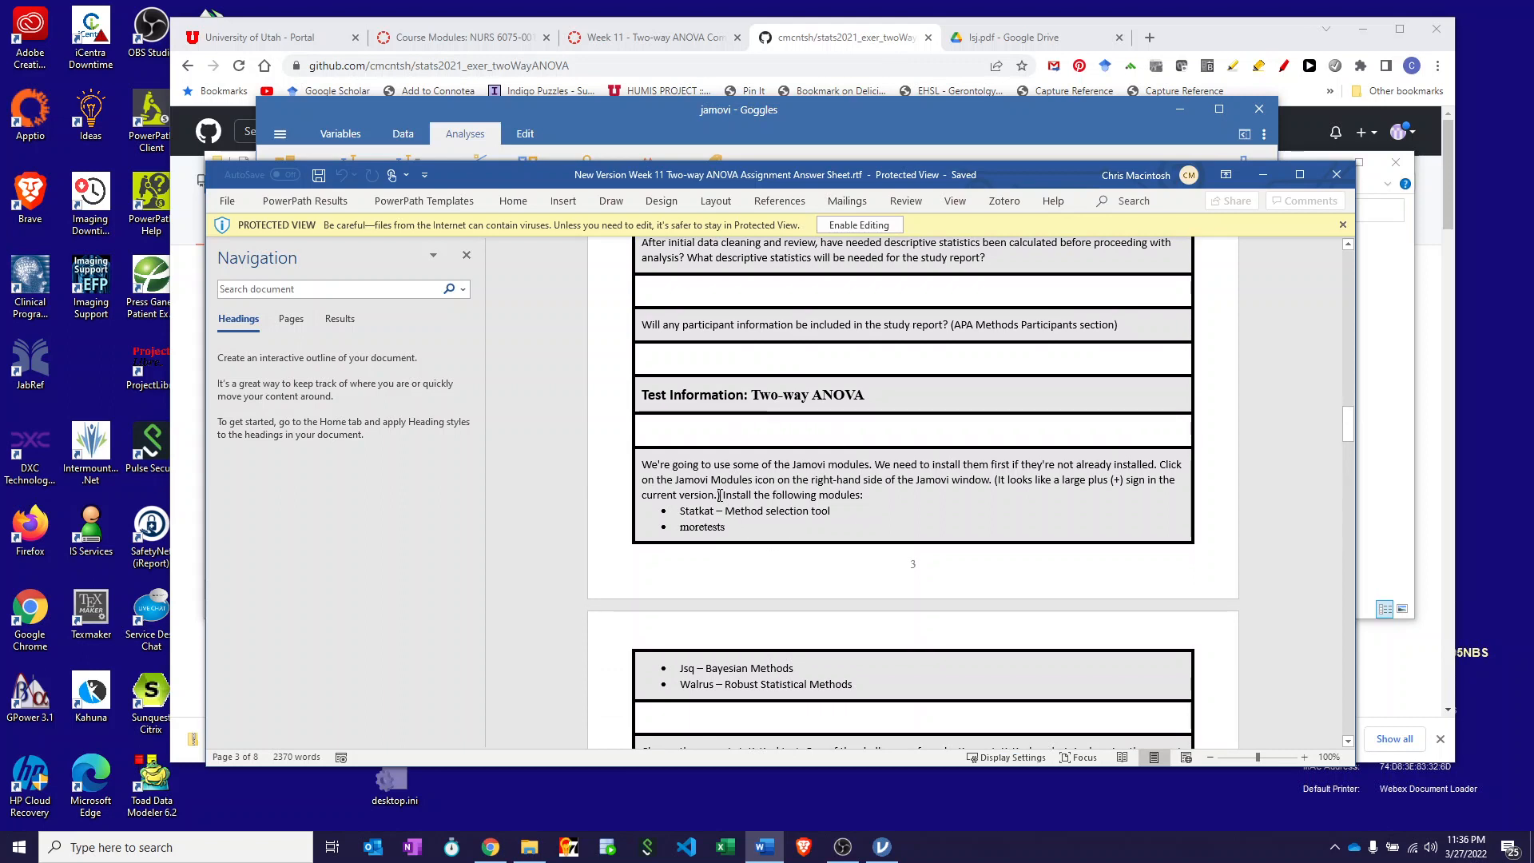
scroll(722, 494, "down", 2)
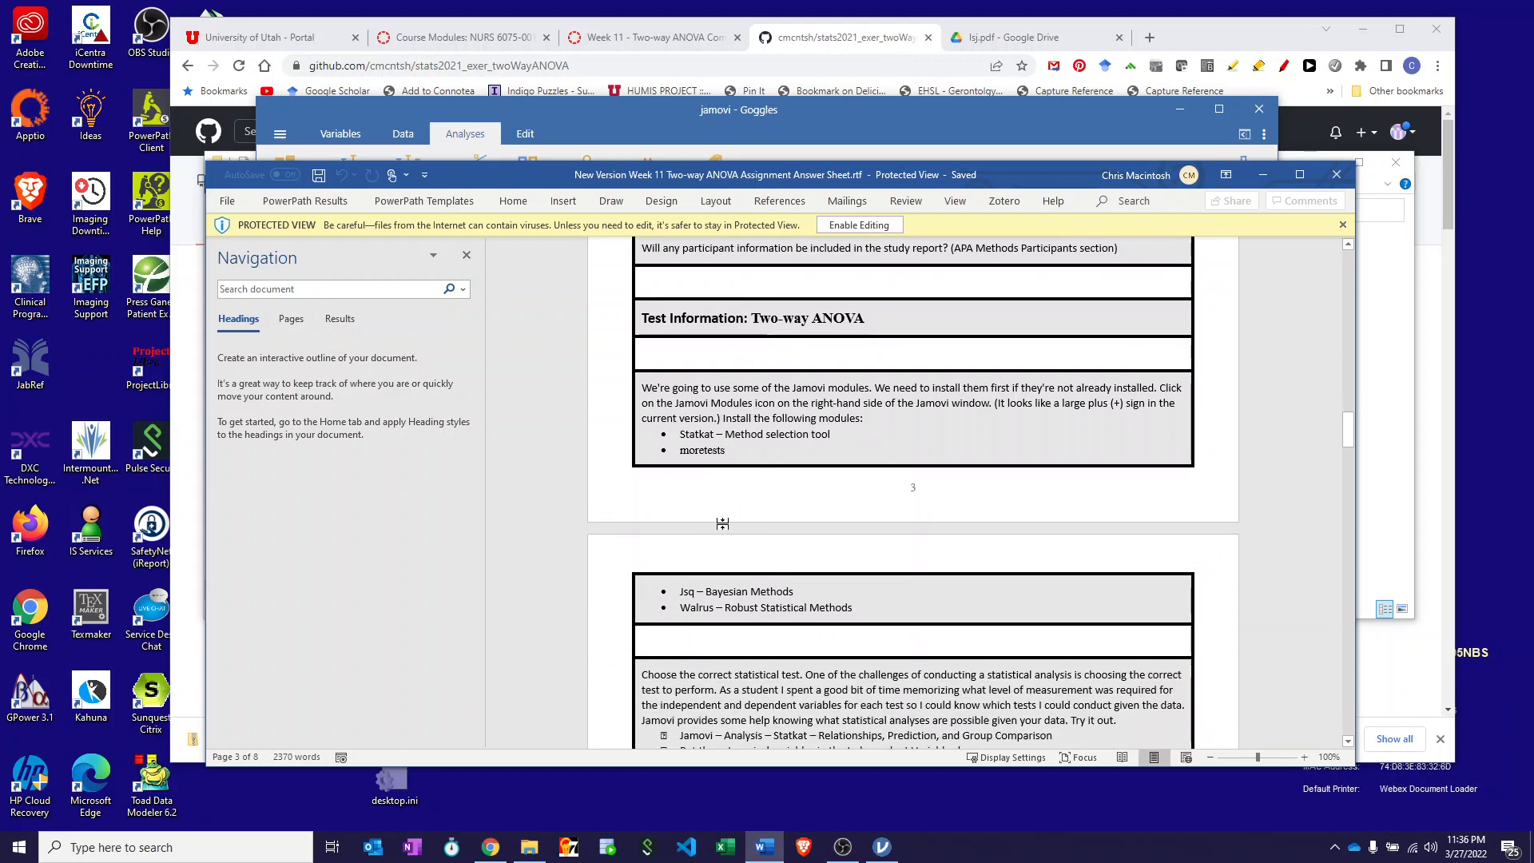
scroll(740, 584, "down", 10)
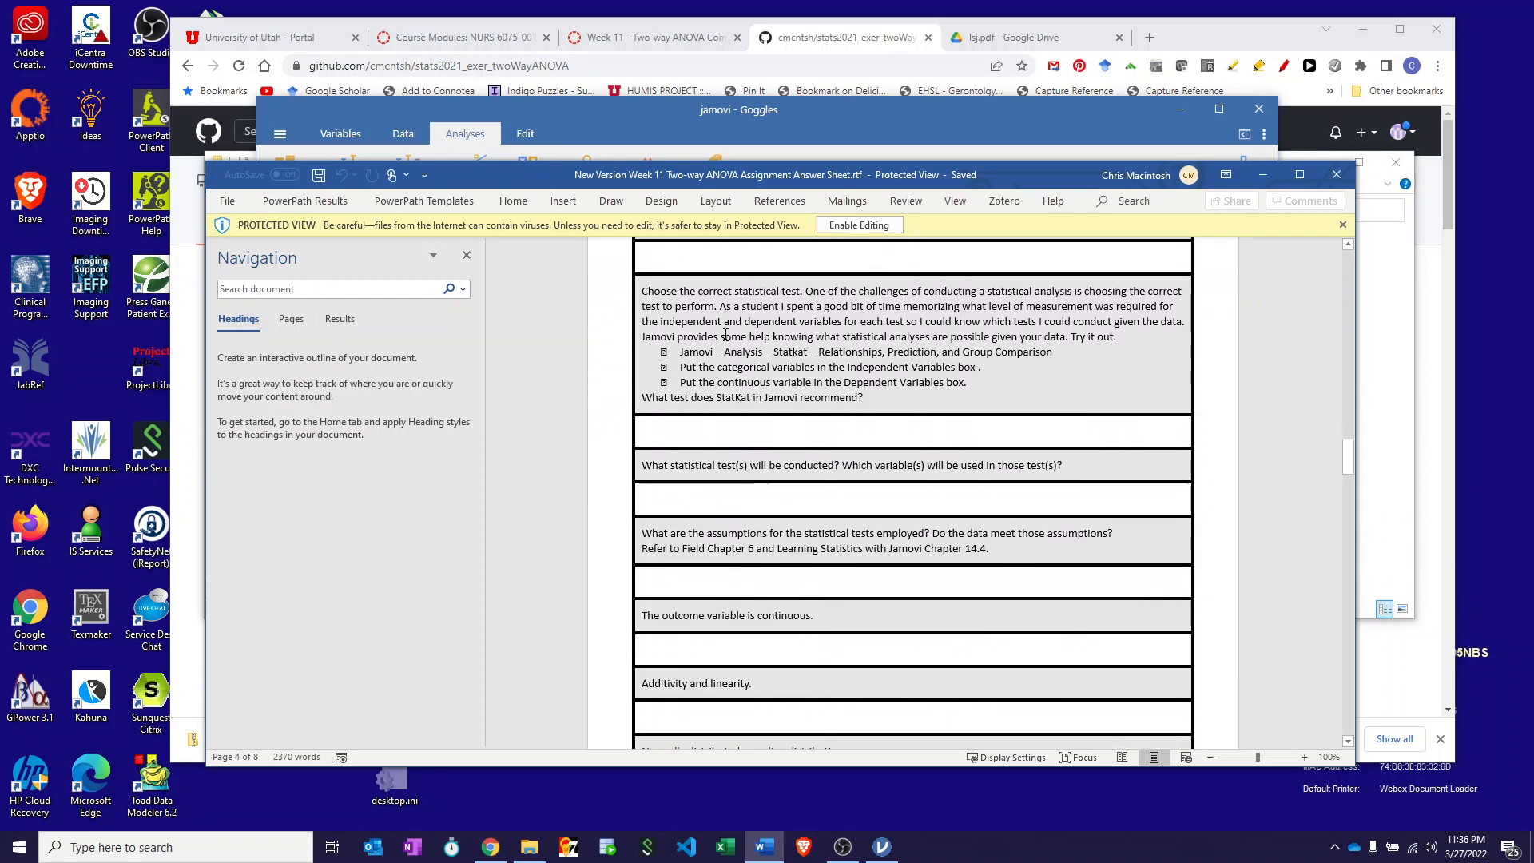
scroll(725, 336, "down", 4)
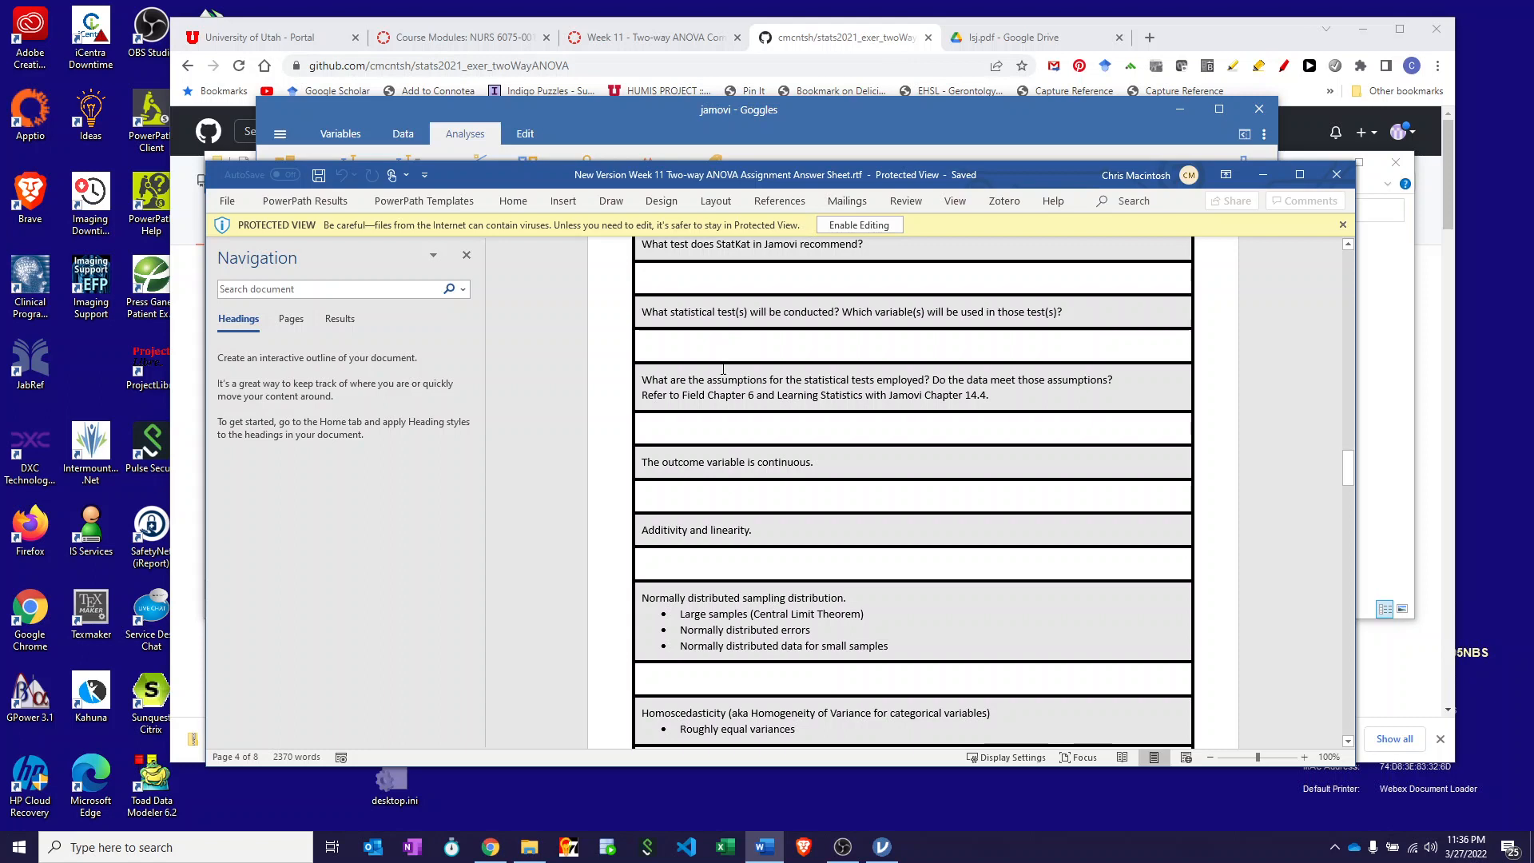
scroll(723, 370, "down", 1)
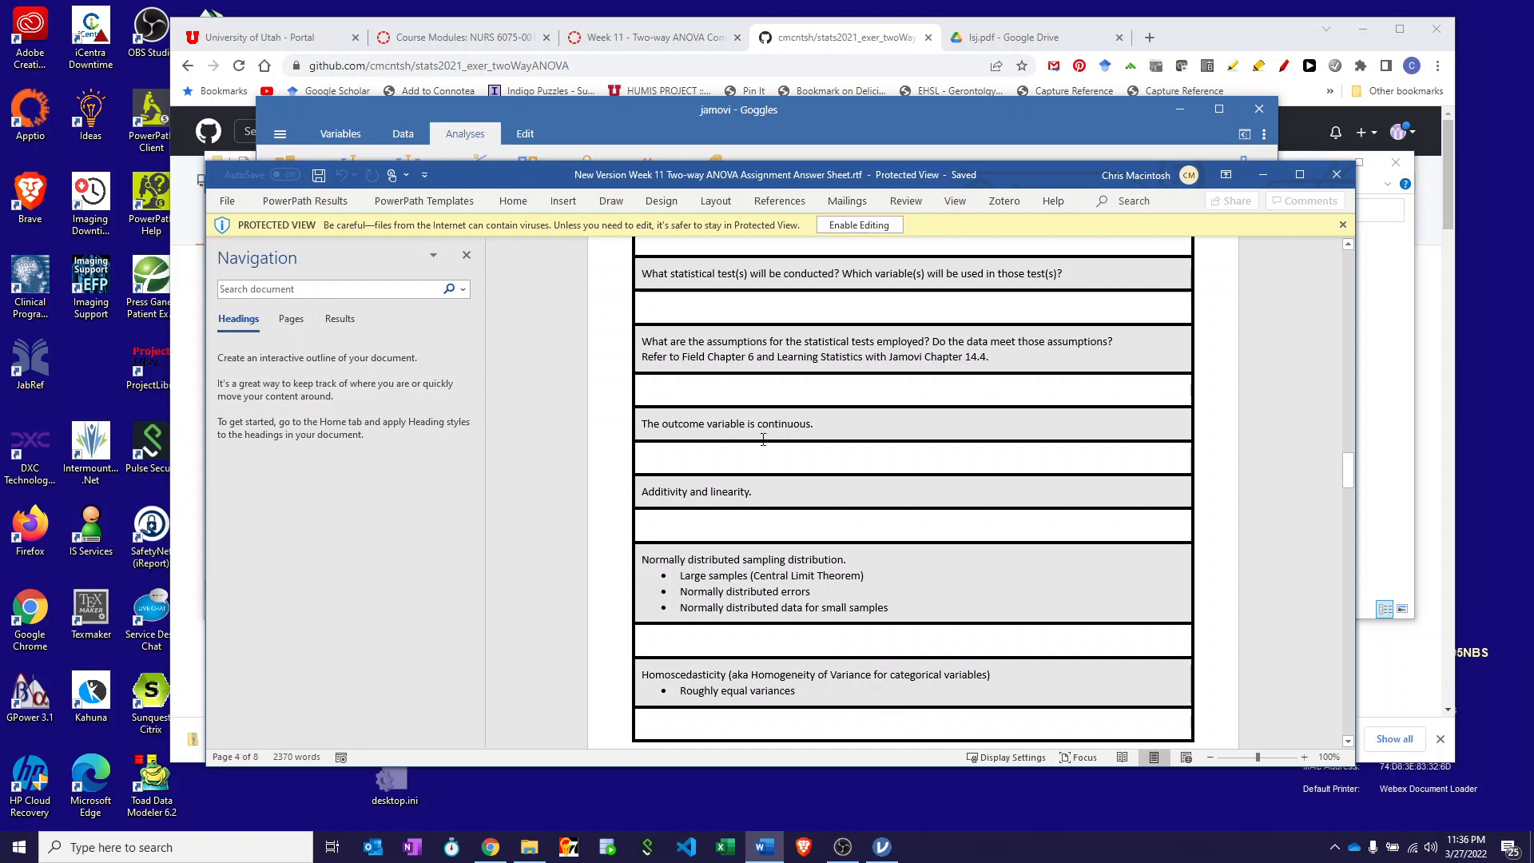
scroll(743, 453, "down", 2)
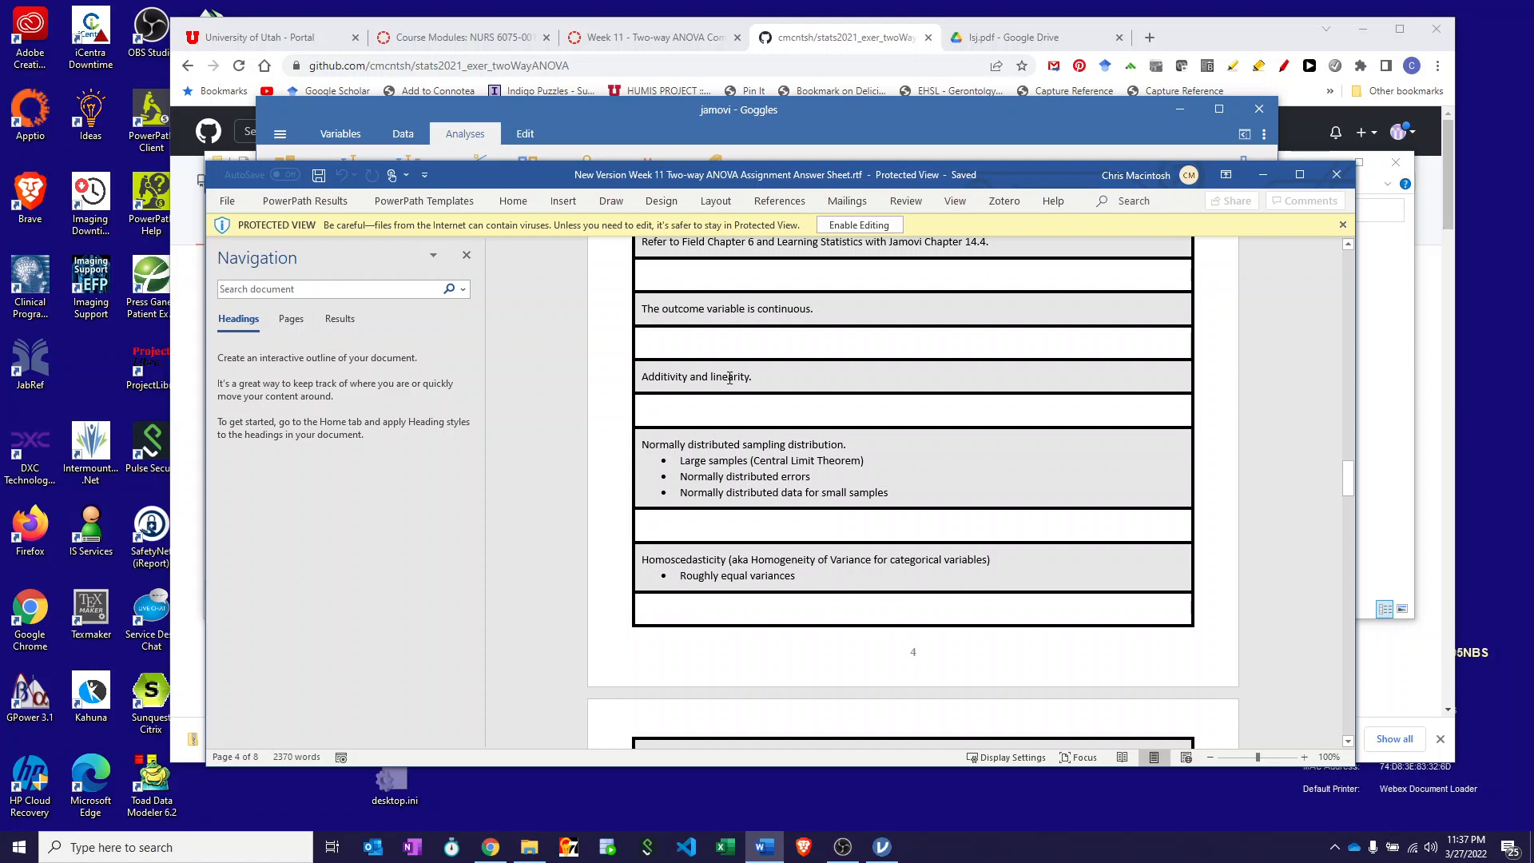
scroll(730, 378, "down", 3)
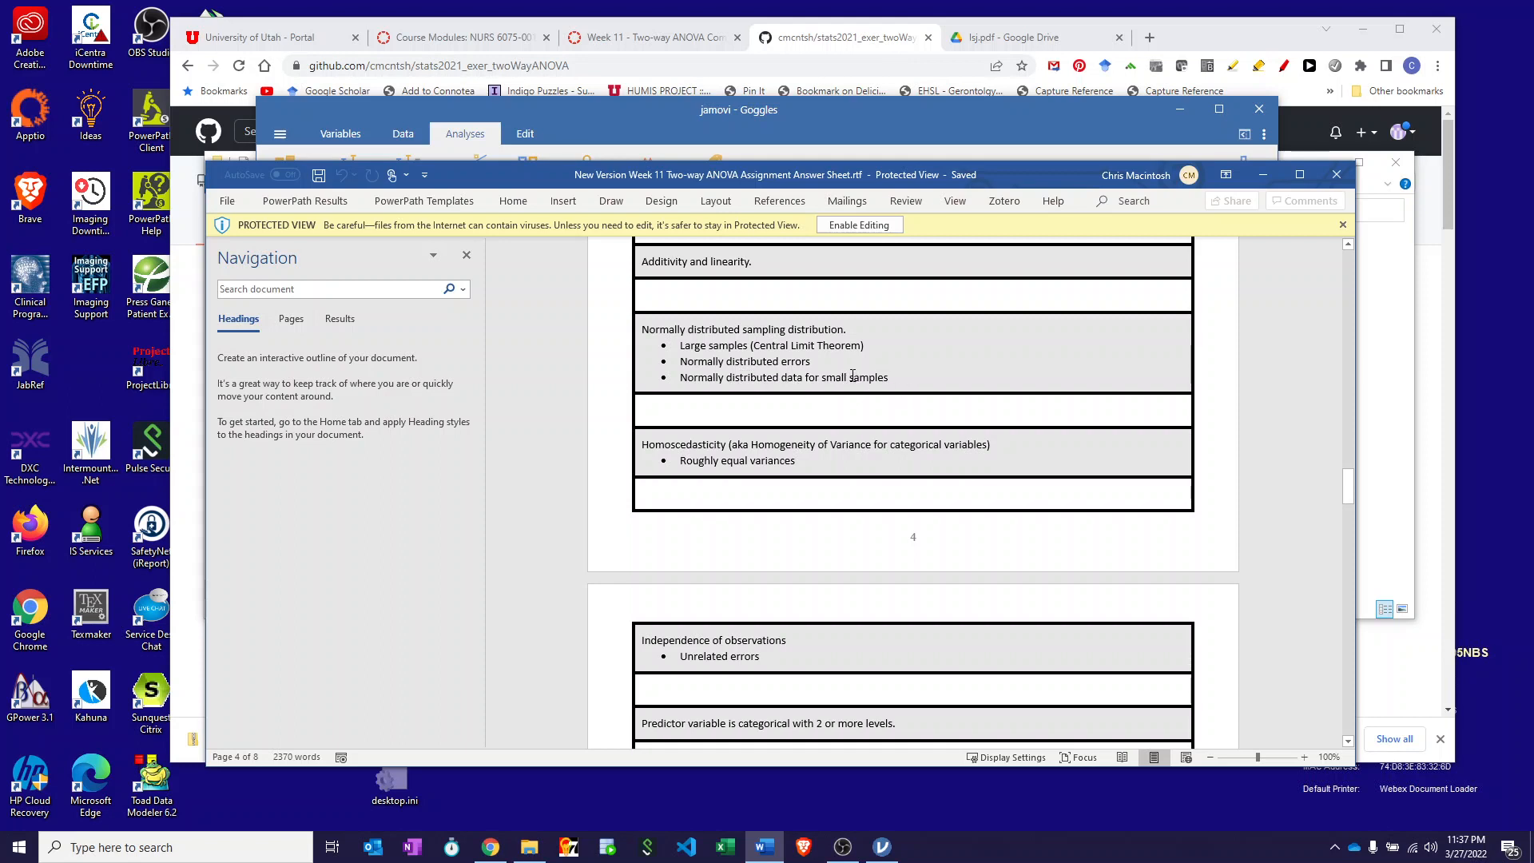
scroll(605, 364, "down", 3)
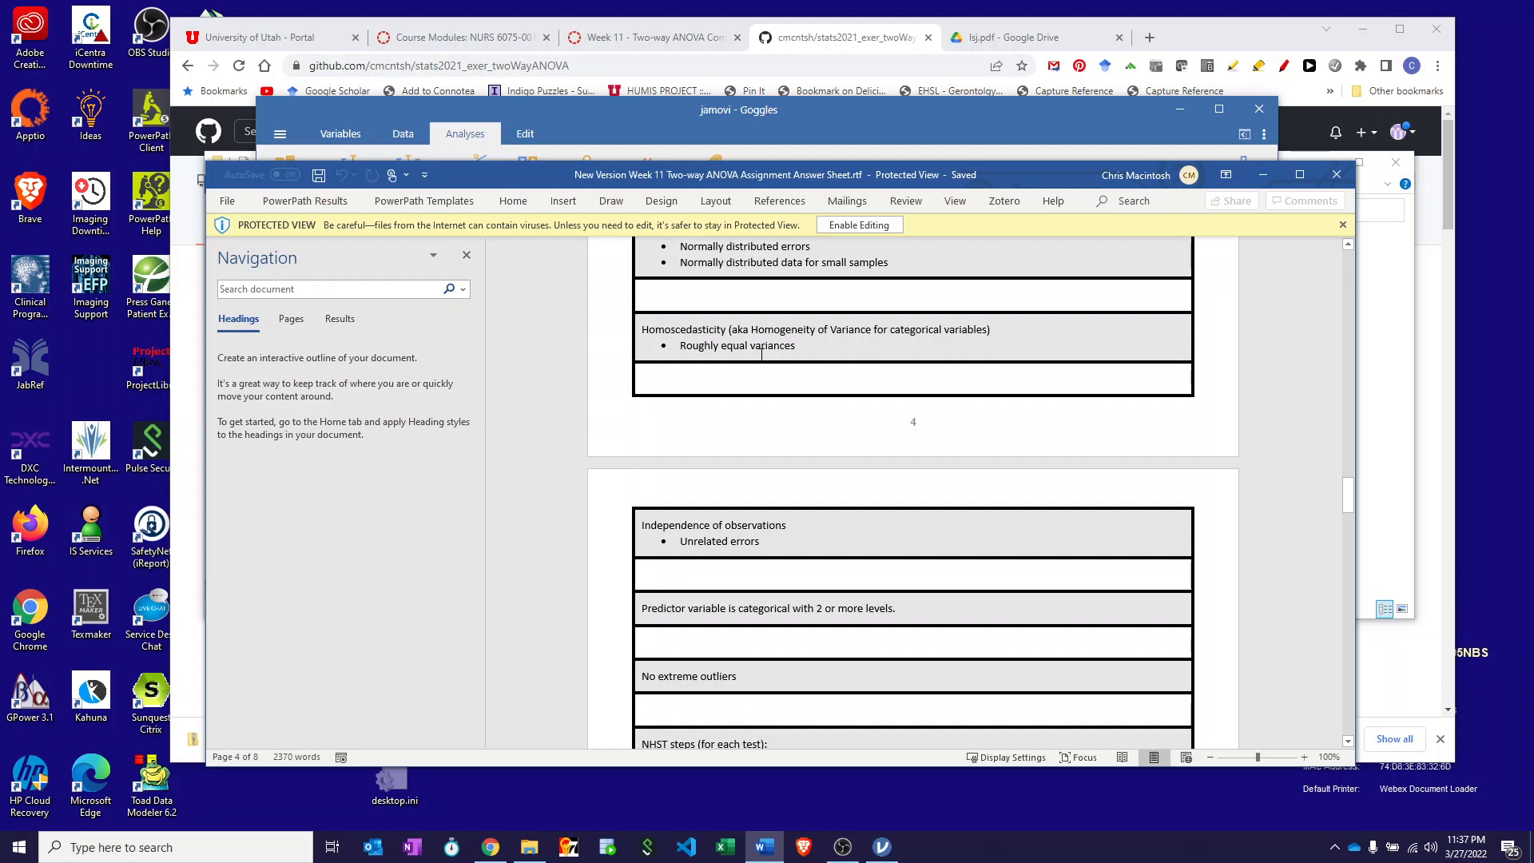
scroll(719, 400, "down", 3)
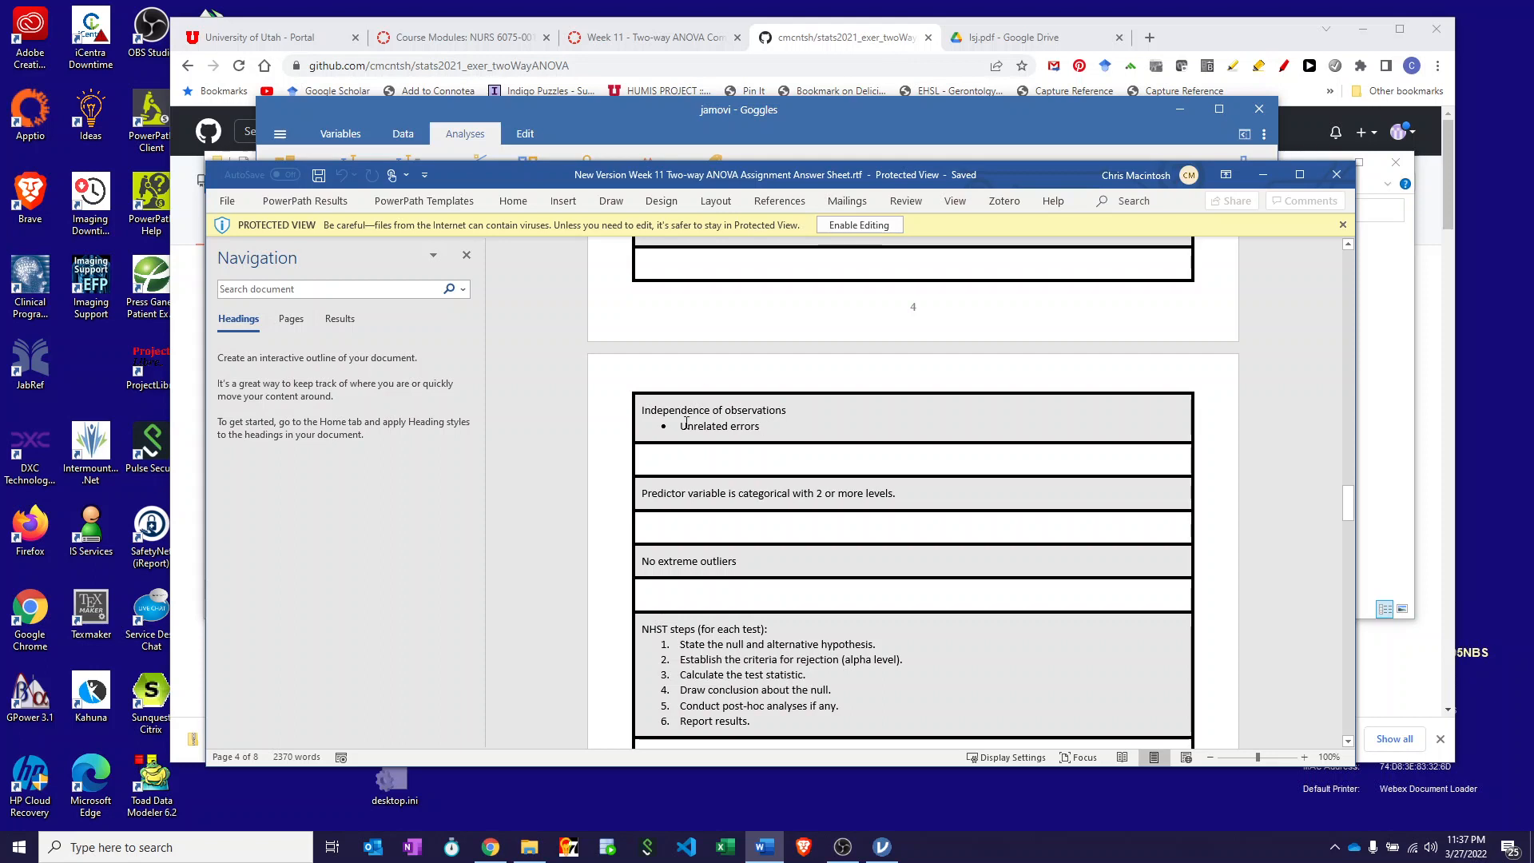
scroll(726, 420, "down", 3)
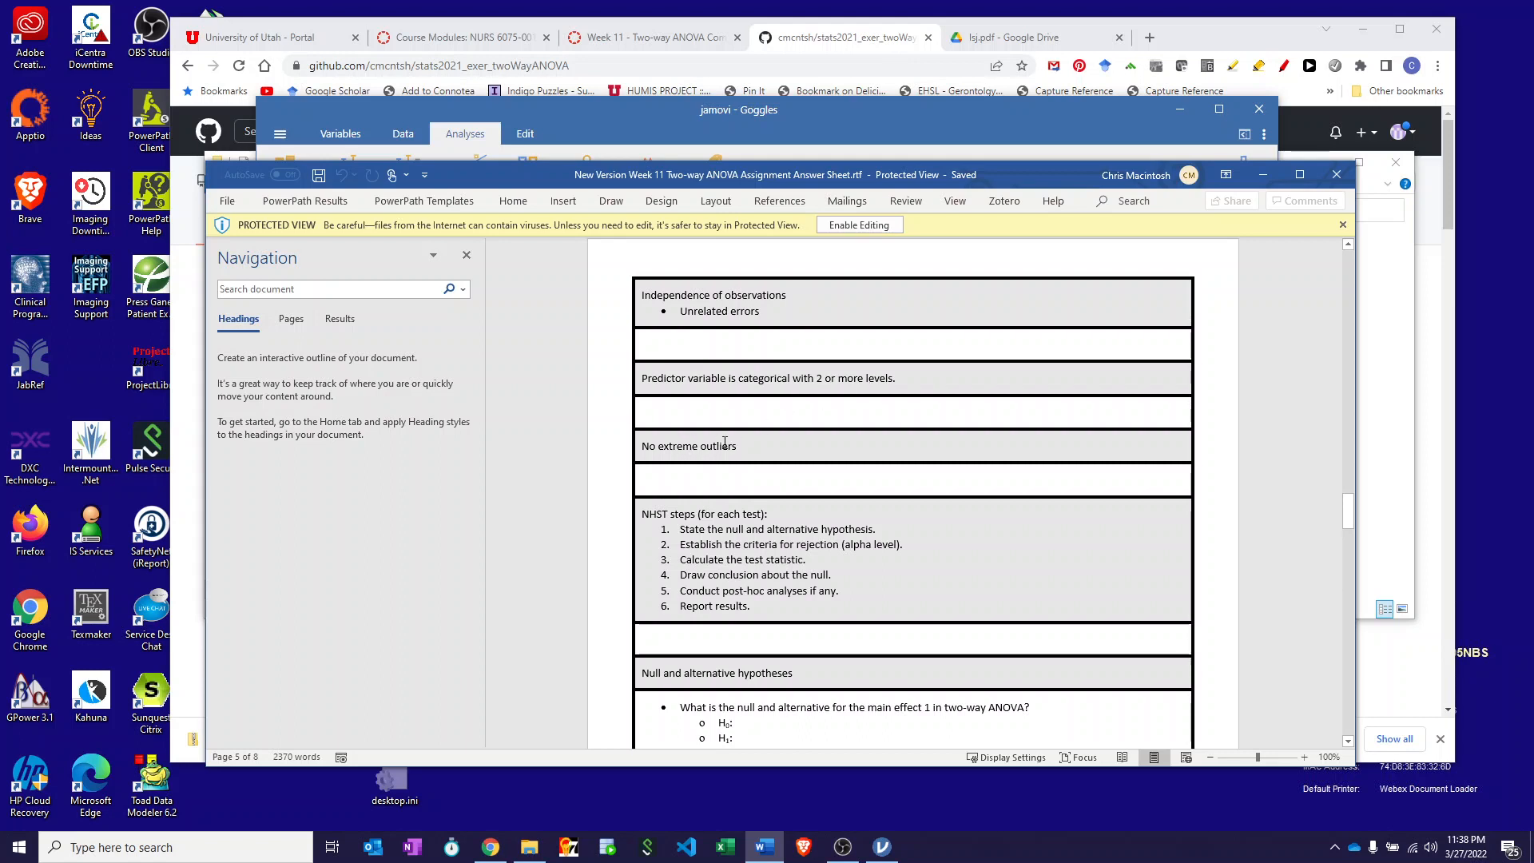
scroll(725, 442, "down", 3)
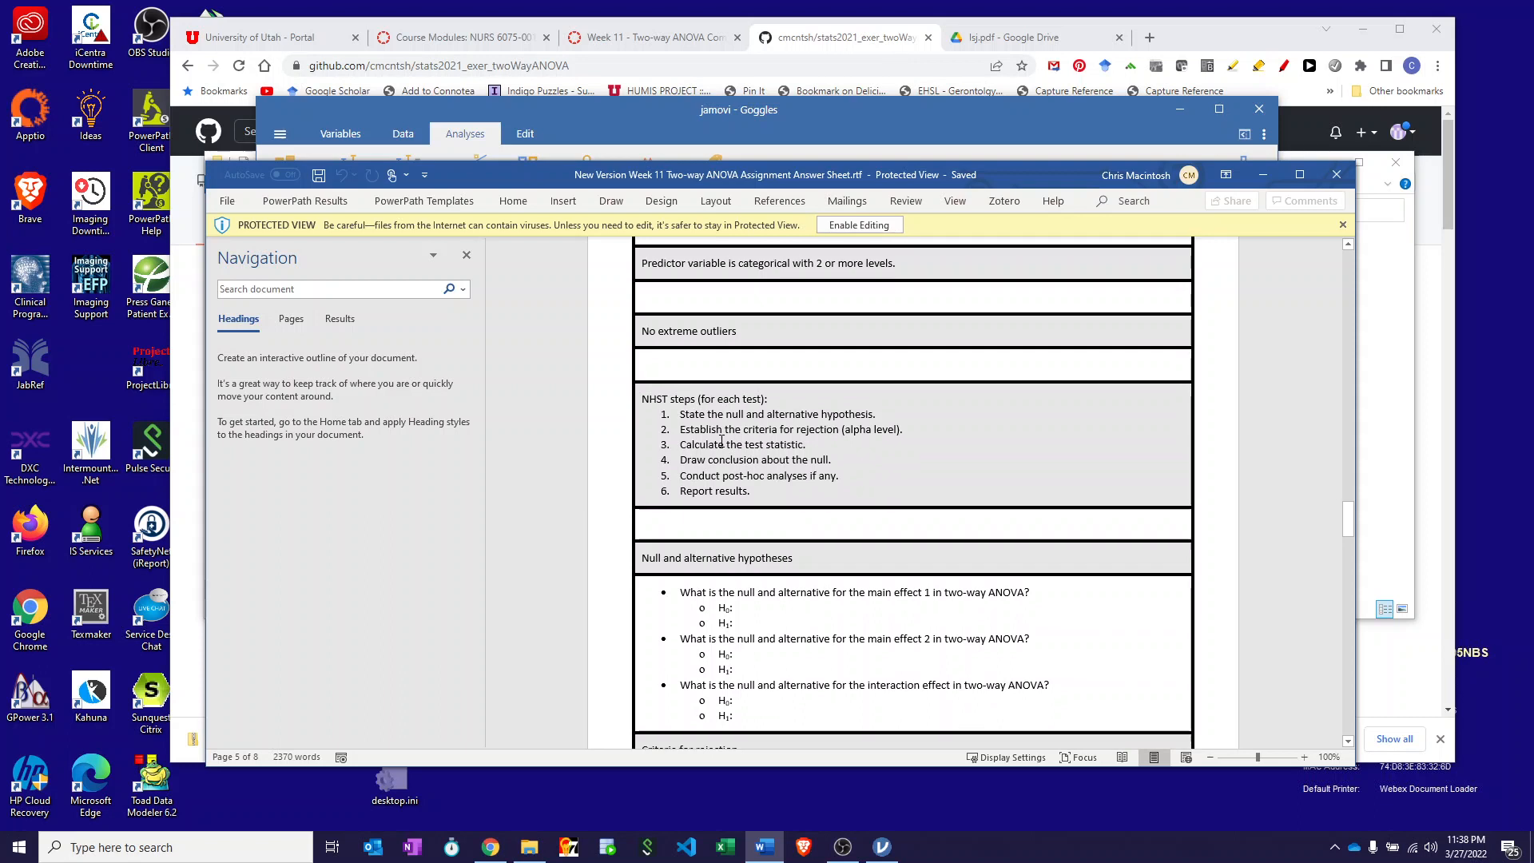
- Scroll the answer sheet to the NHST steps and the alpha .05 rejection criteria
scroll(721, 442, "down", 4)
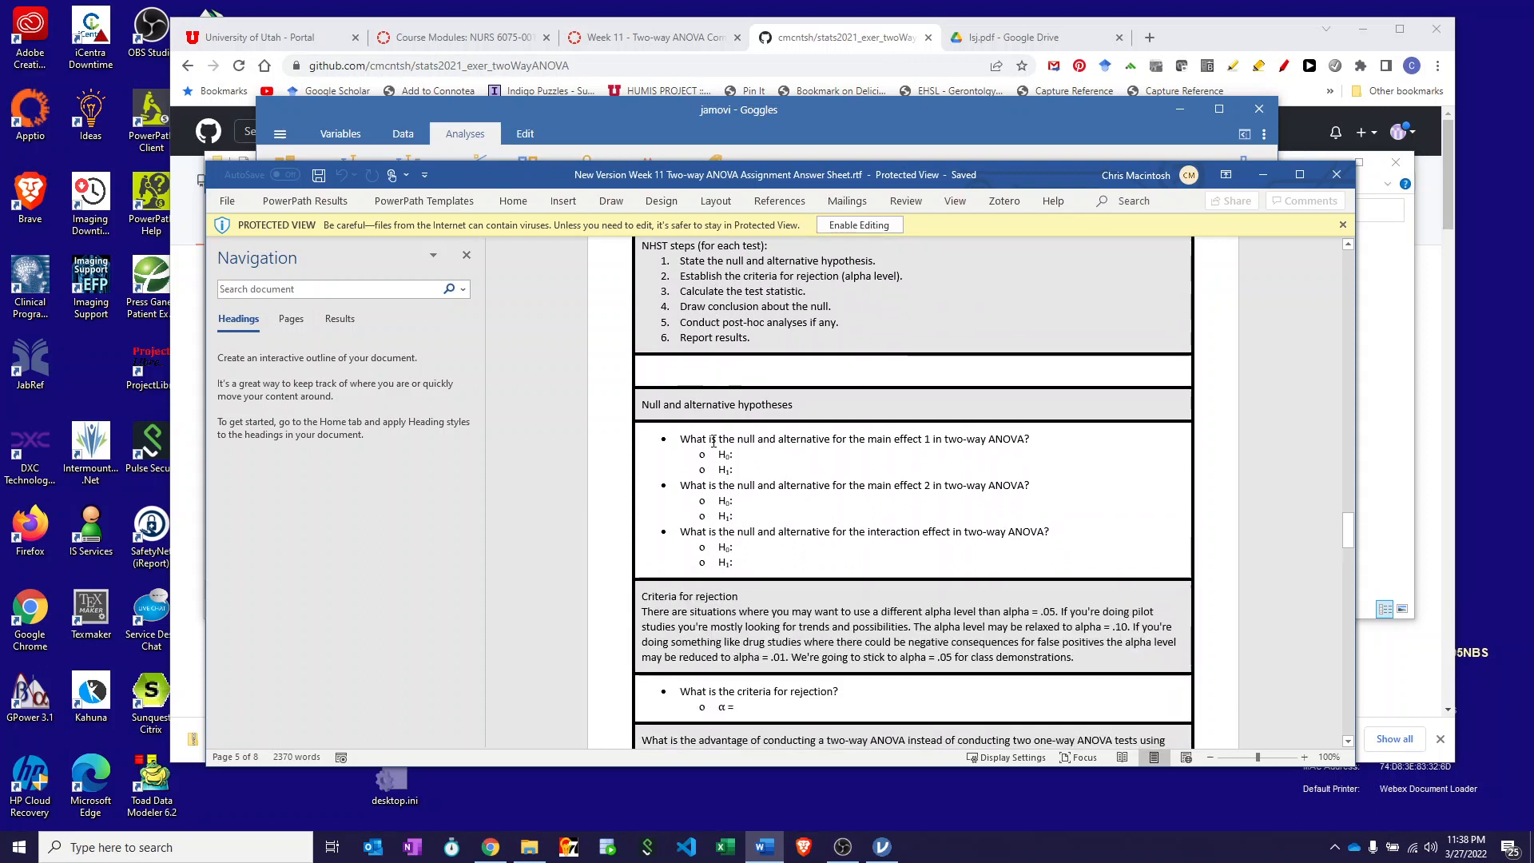
scroll(714, 442, "down", 2)
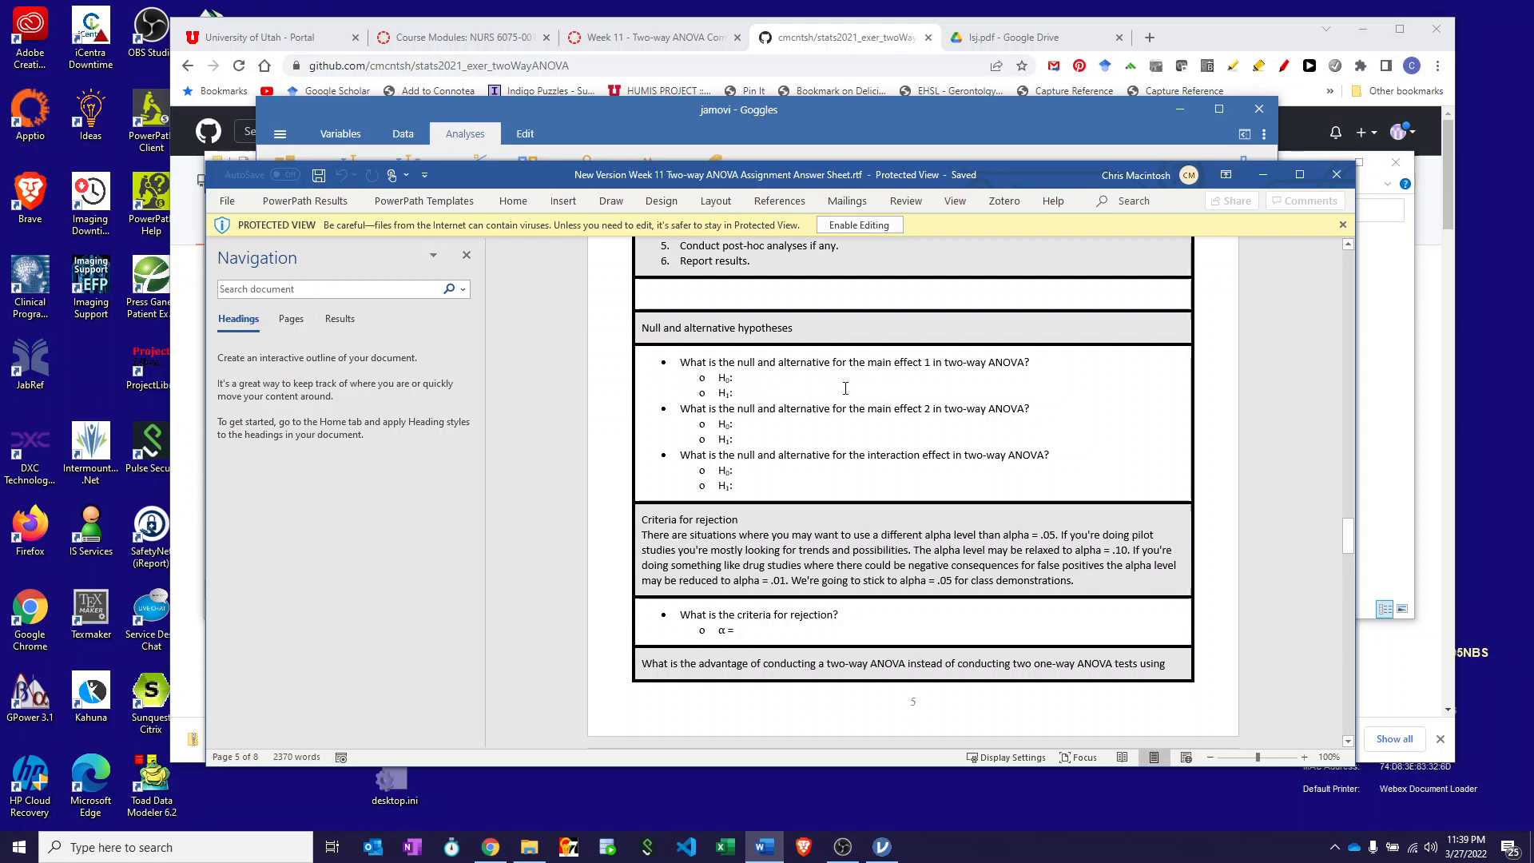
scroll(839, 389, "up", 1)
scroll(839, 389, "up", 3)
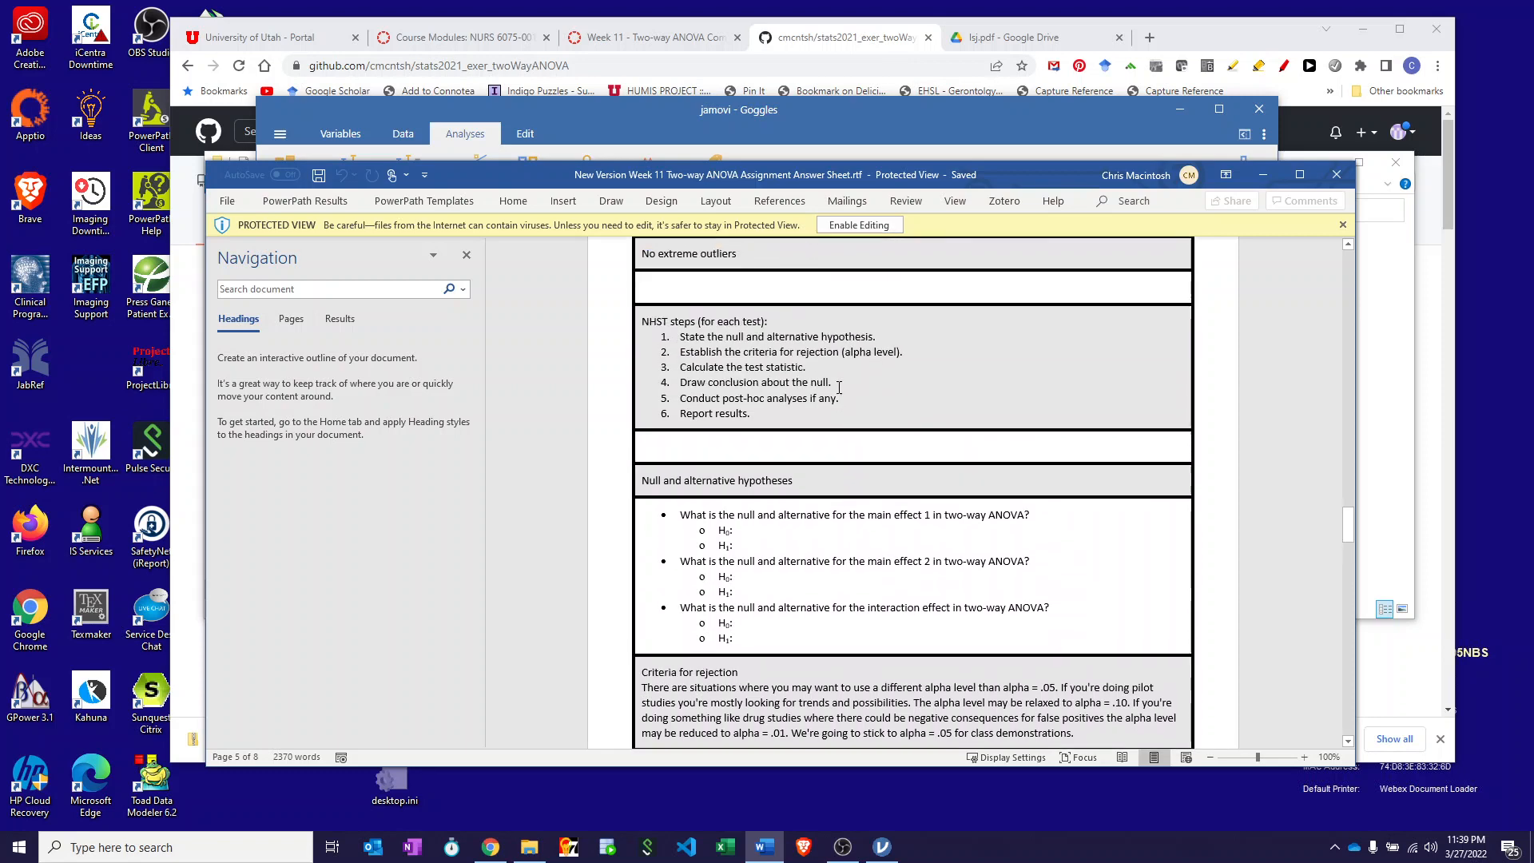
- In jamovi, review the Alcohol and FaceType descriptives, histograms and Attractiveness box plots
left_click(582, 126)
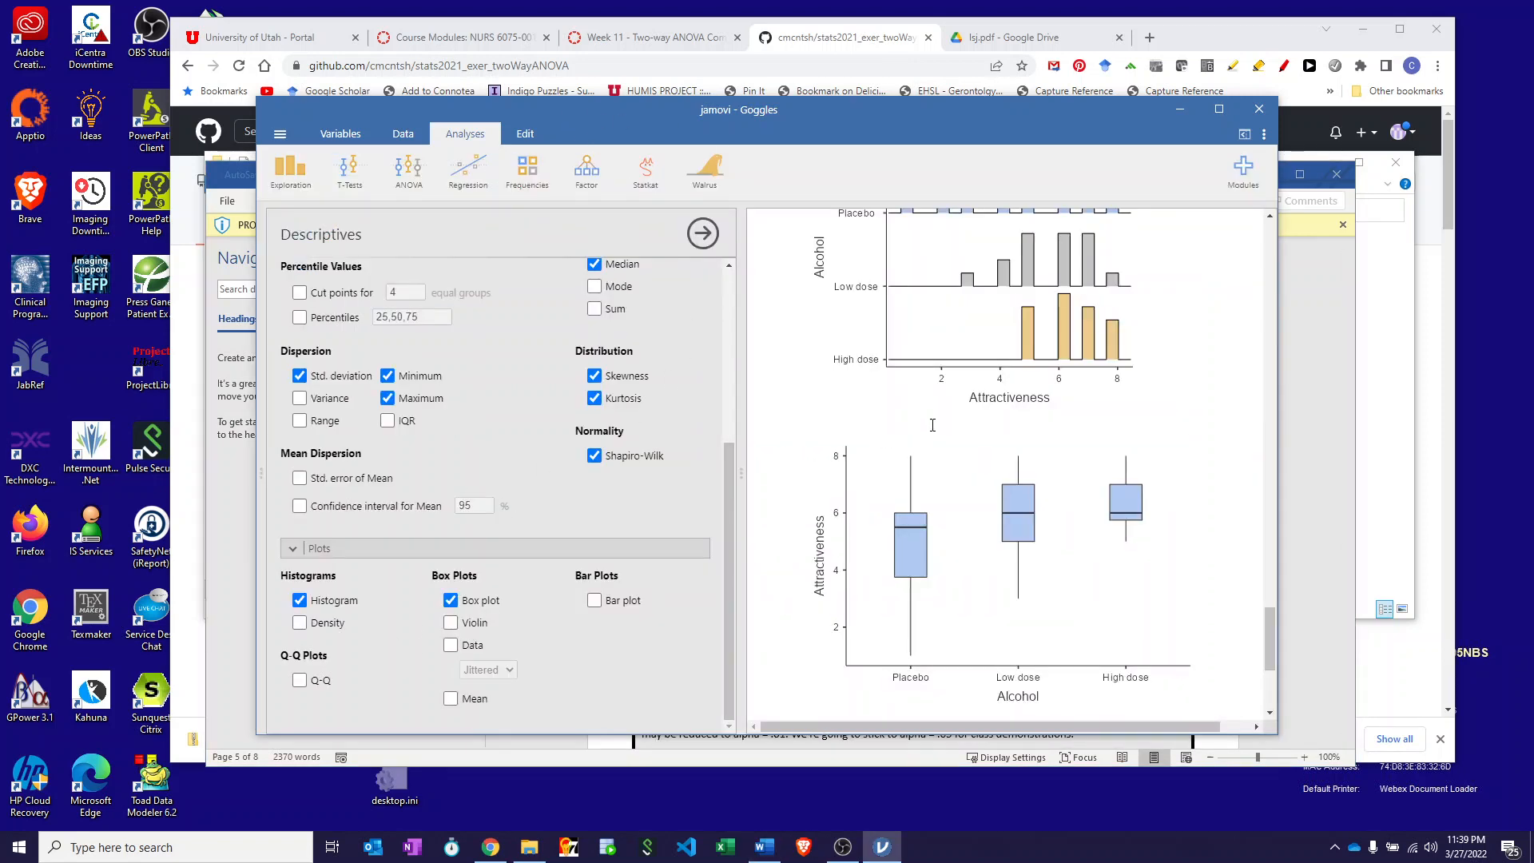
scroll(935, 433, "up", 4)
scroll(923, 445, "up", 6)
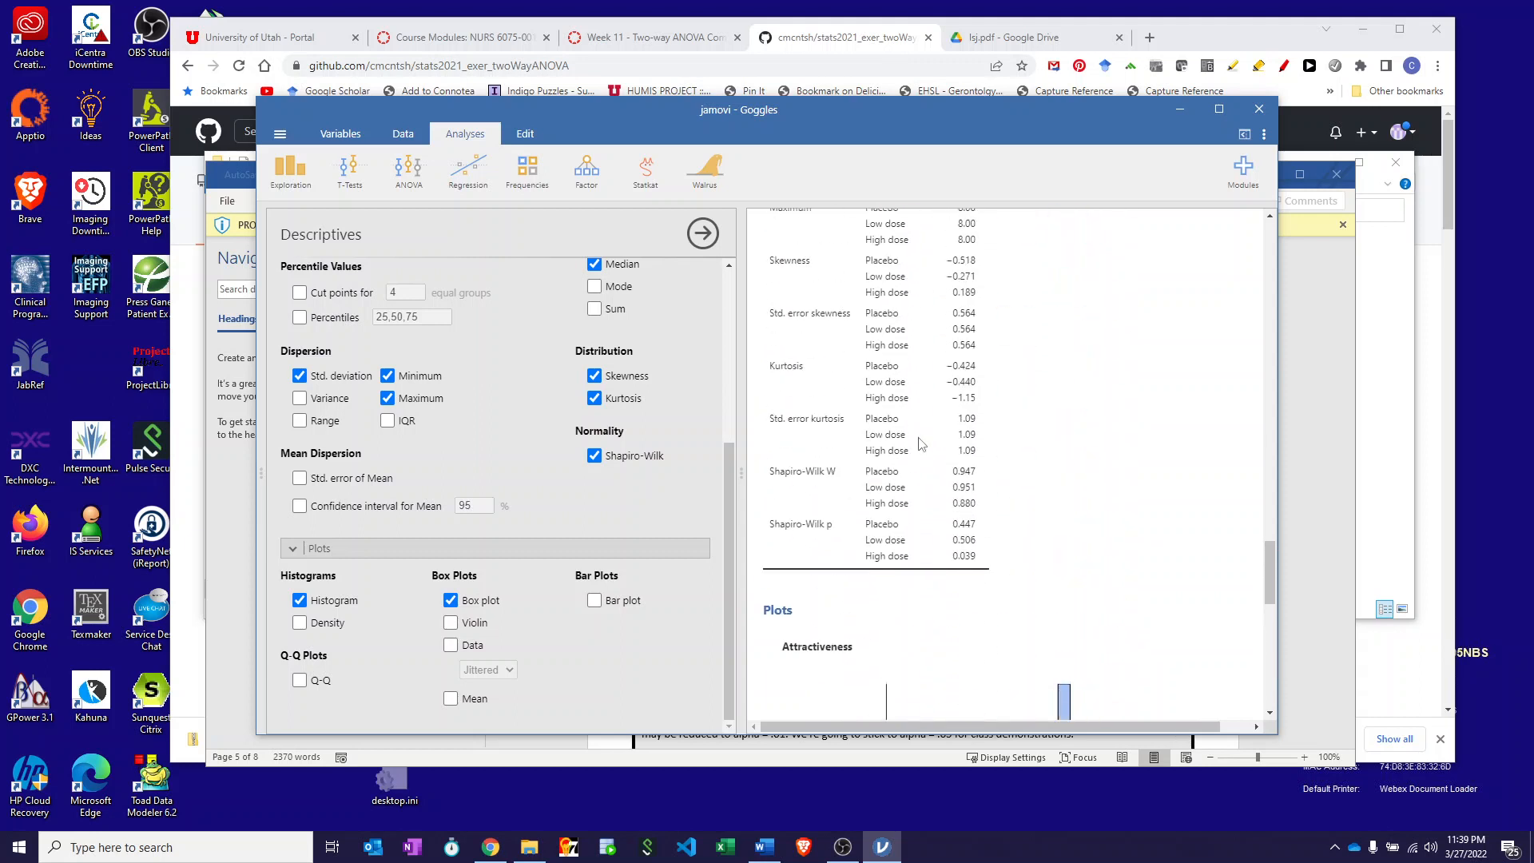
scroll(919, 439, "up", 8)
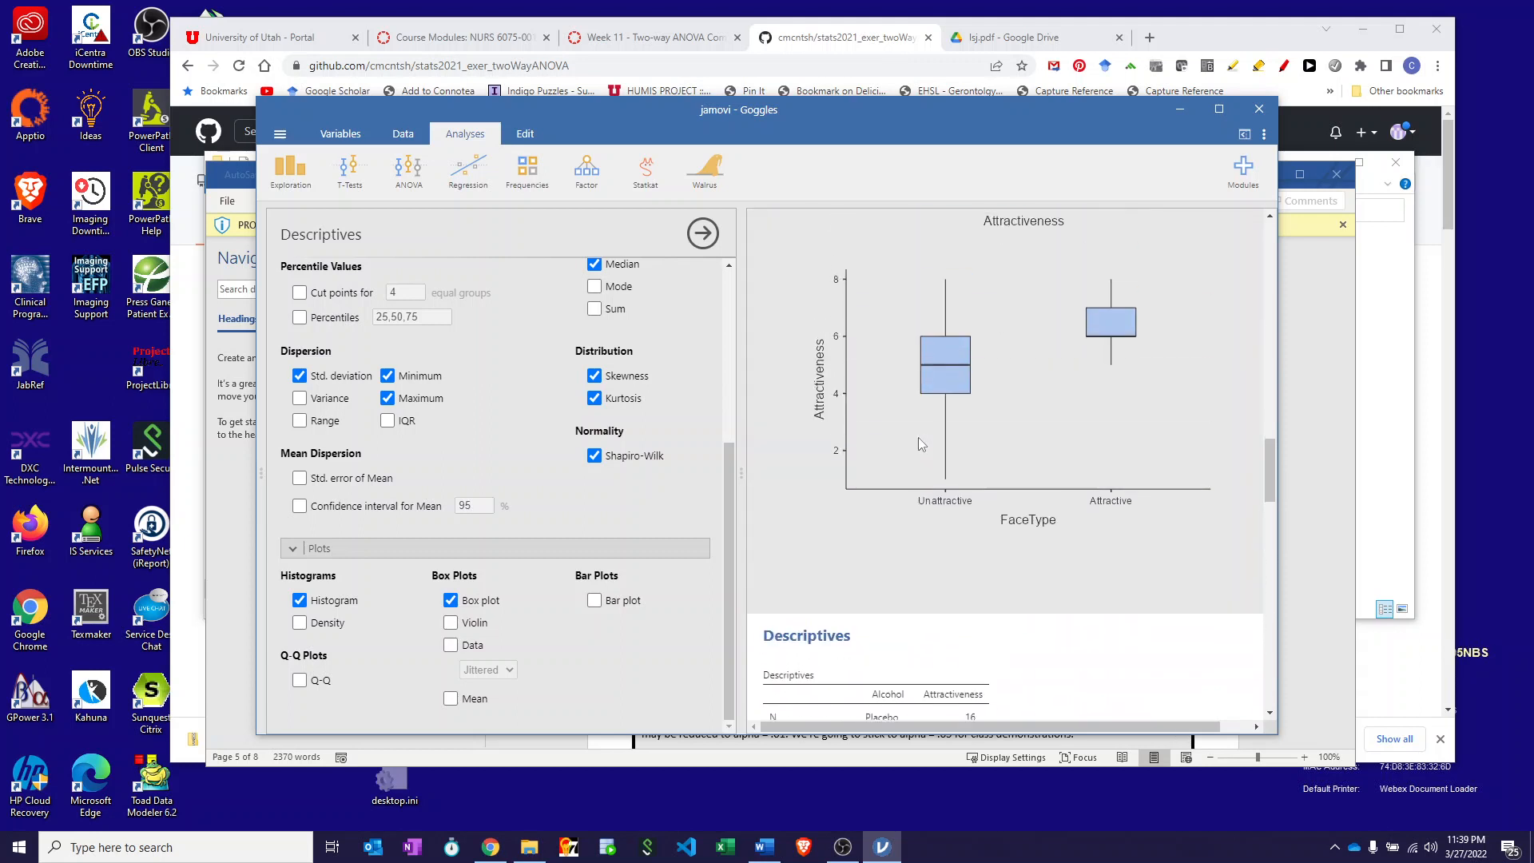
scroll(983, 387, "down", 5)
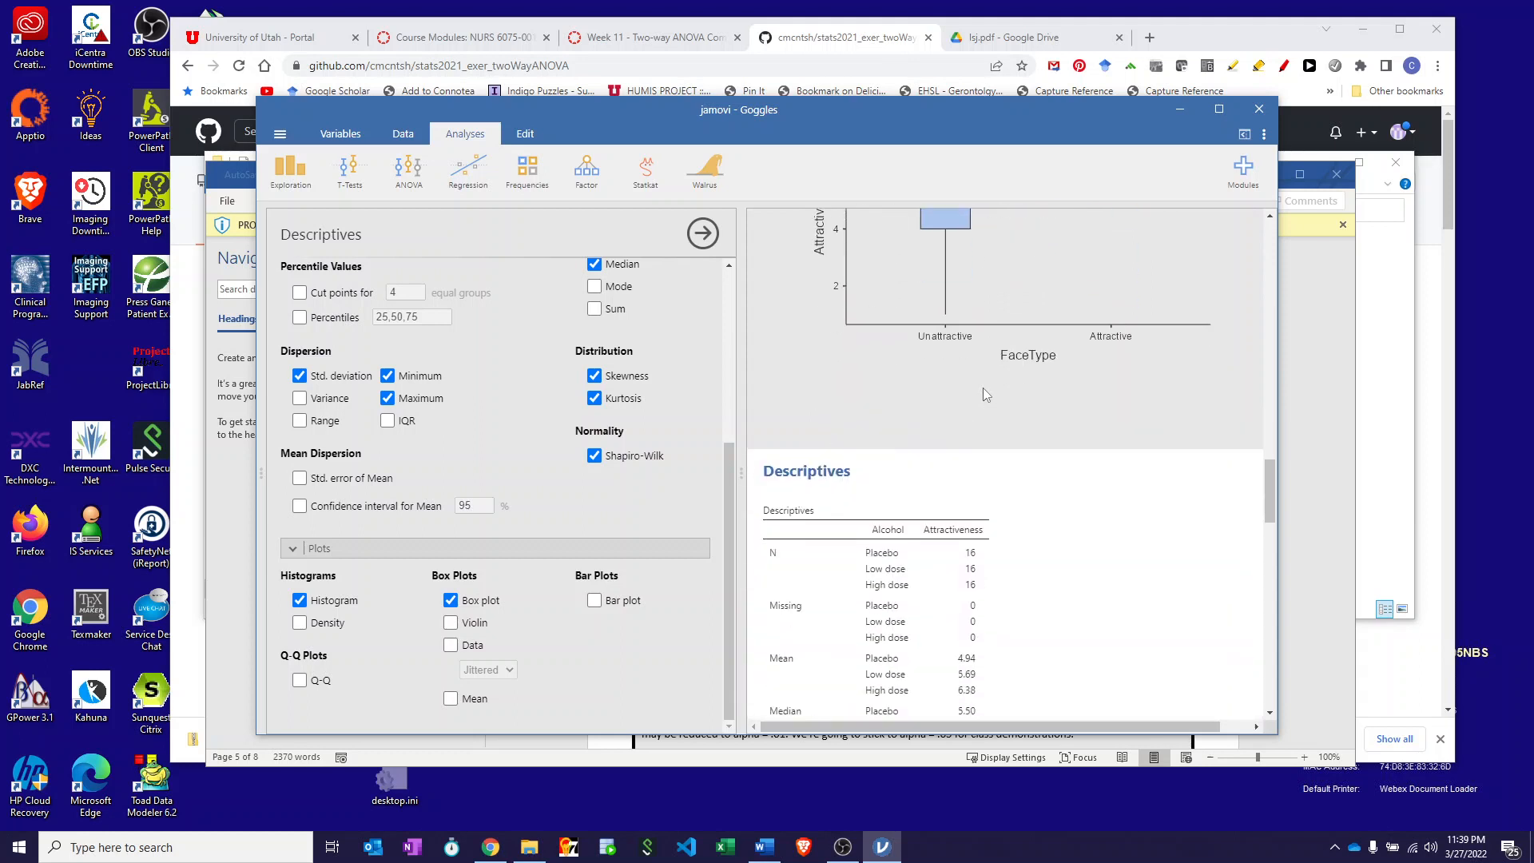
scroll(971, 414, "down", 3)
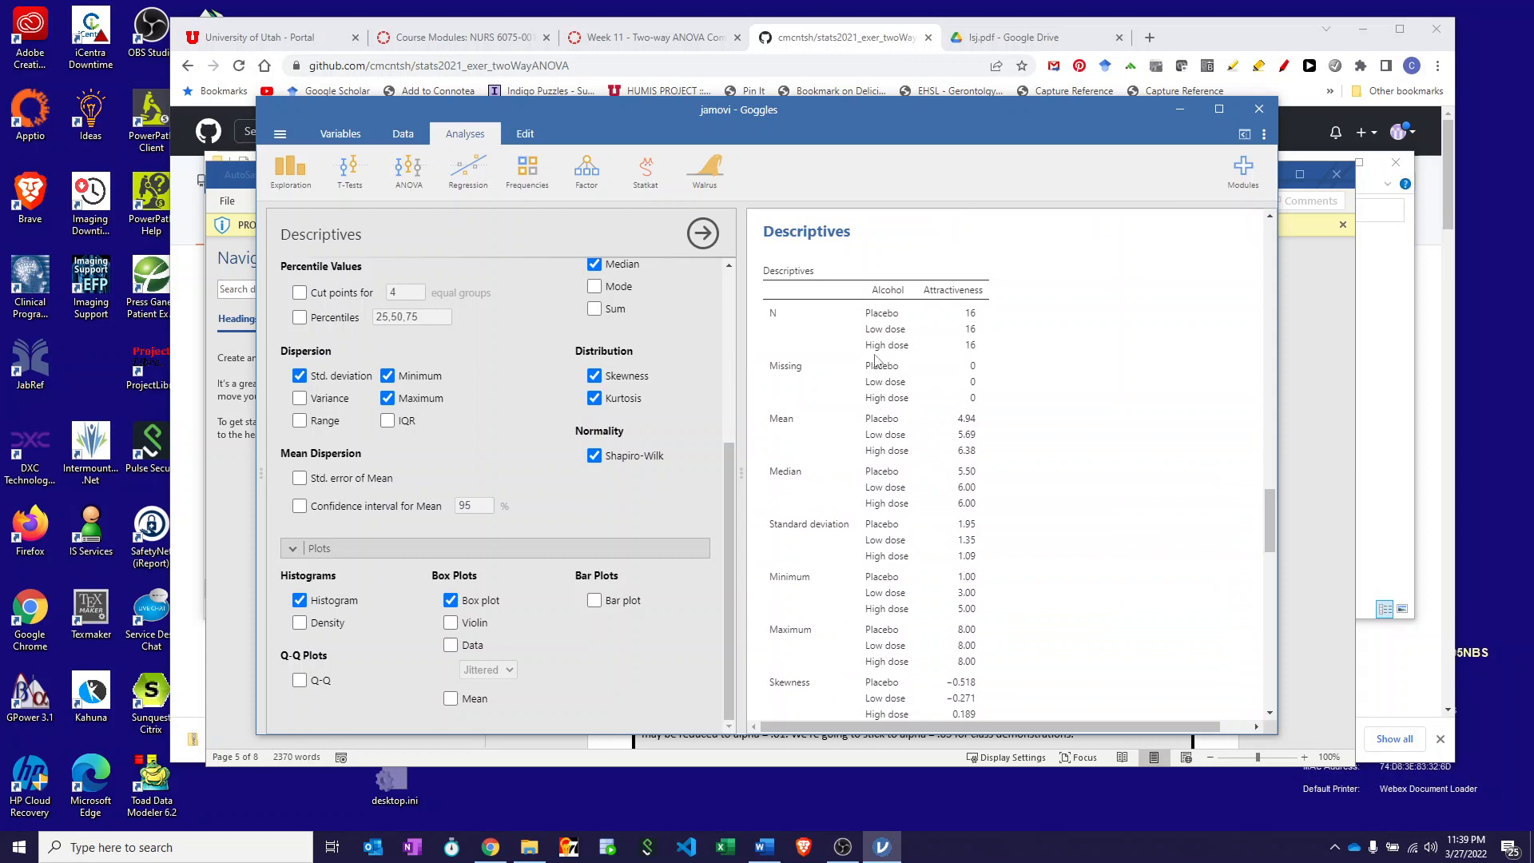
scroll(876, 359, "up", 12)
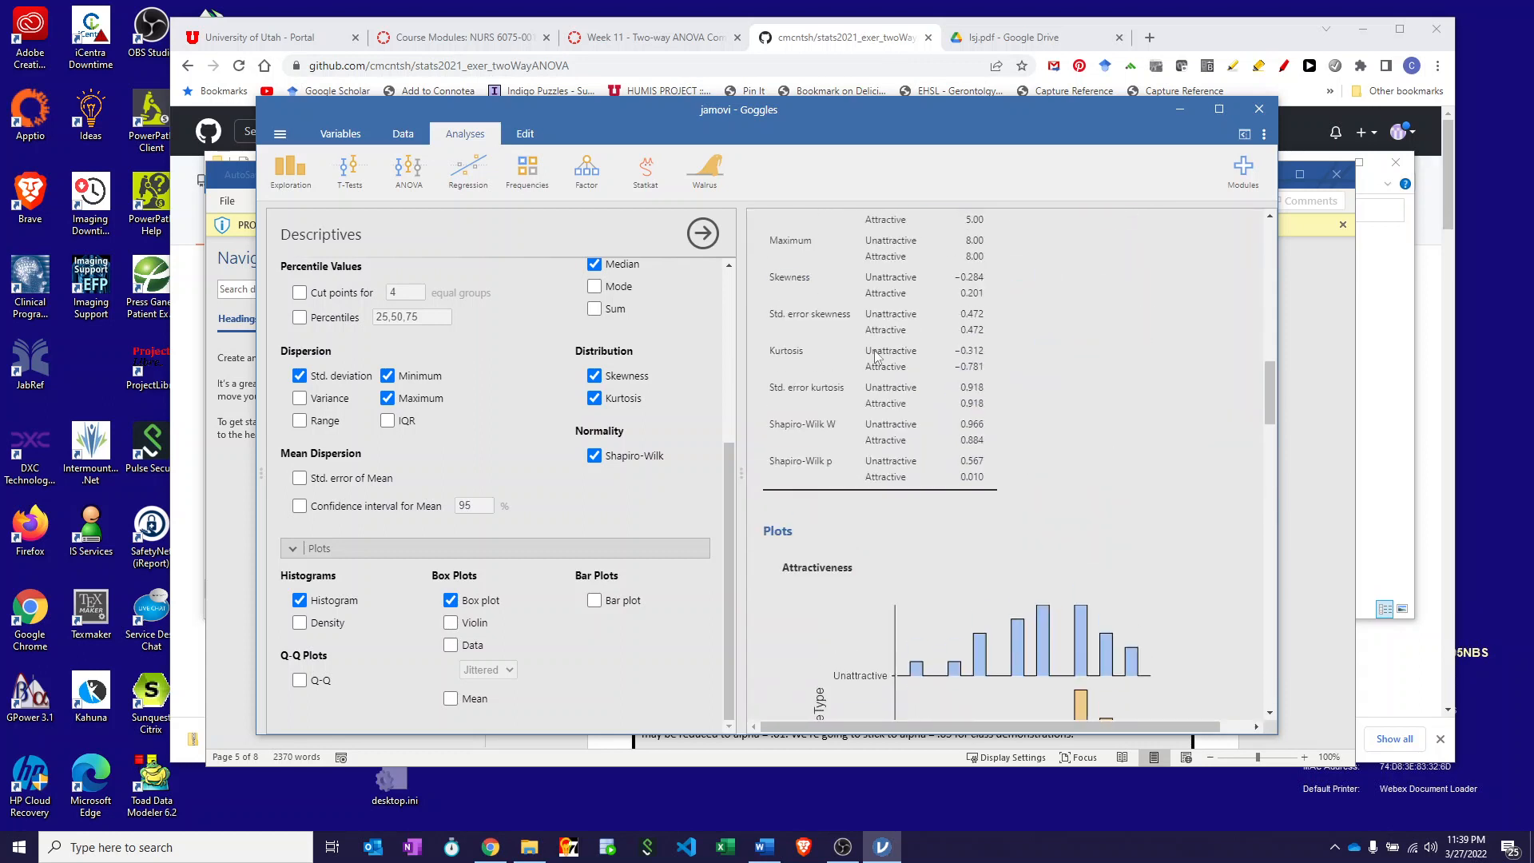
scroll(876, 358, "up", 5)
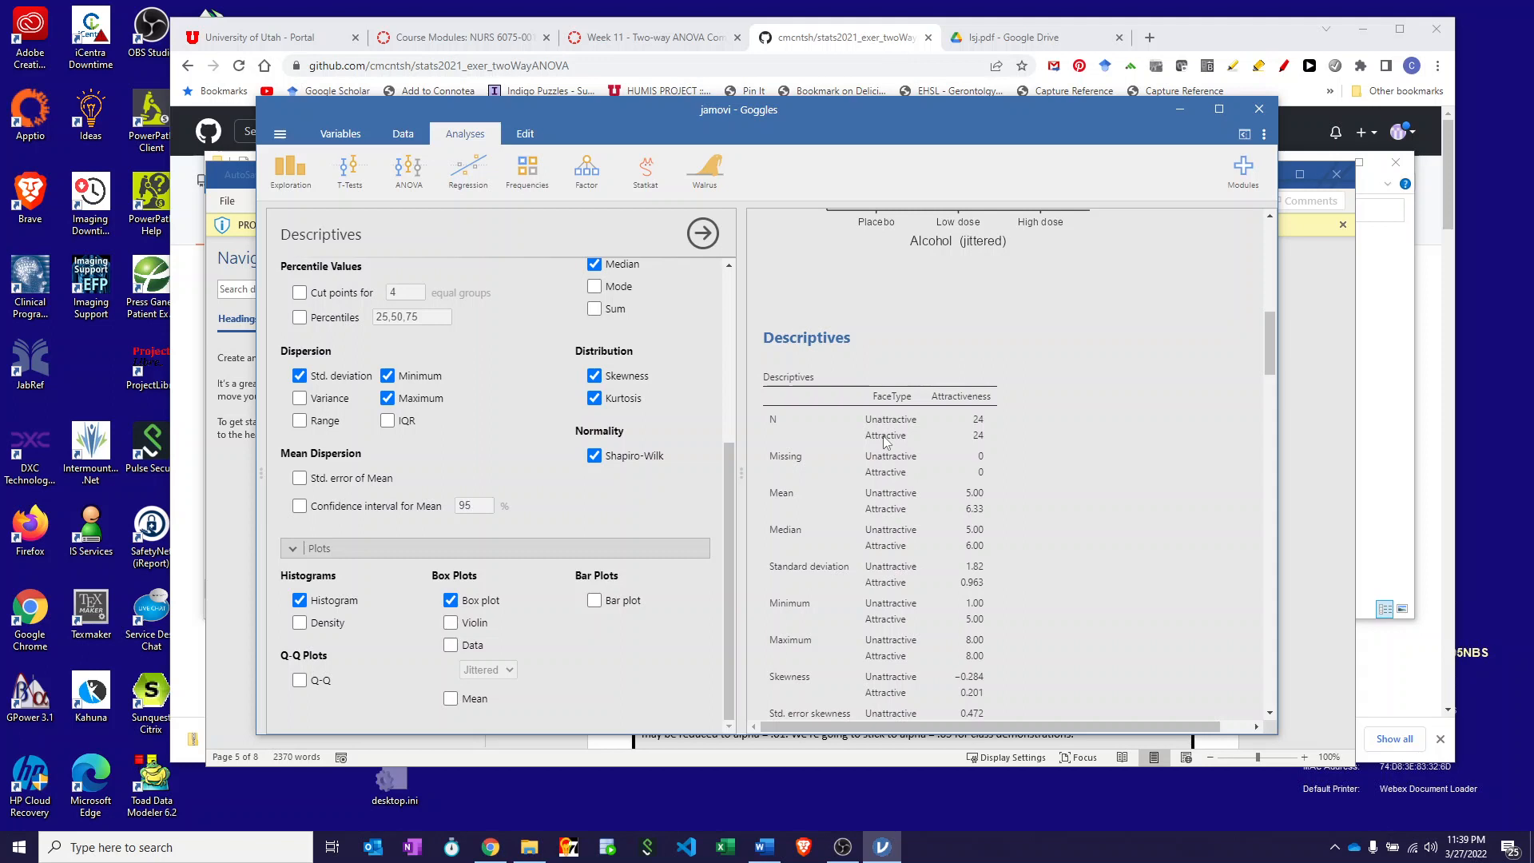
scroll(884, 438, "down", 15)
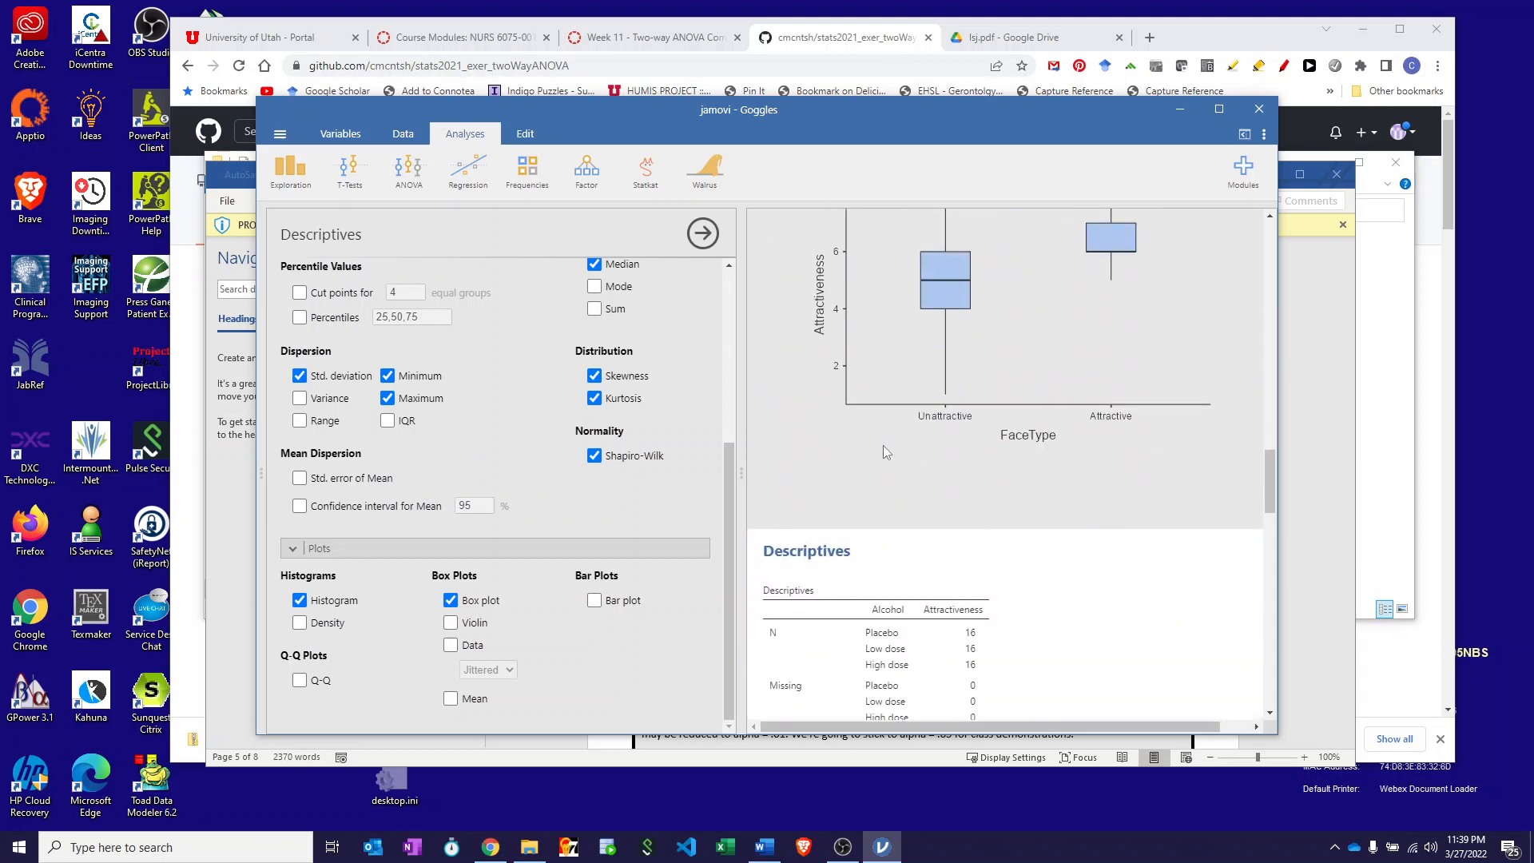
scroll(888, 453, "down", 4)
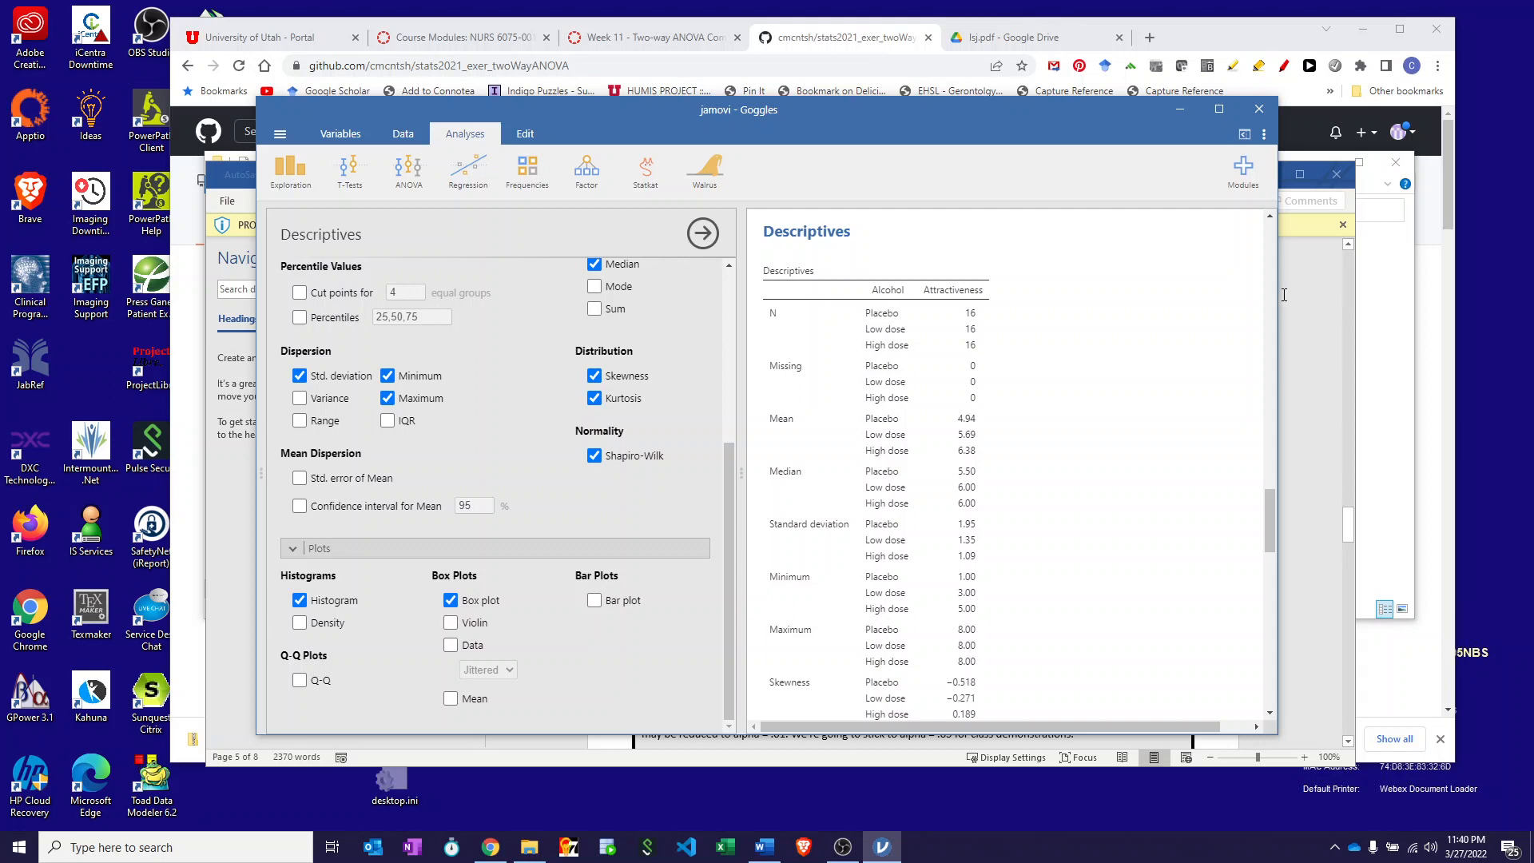
- Return to Word and scroll to the Calculate test statistic instructions for the two-way ANOVA
left_click(1355, 214)
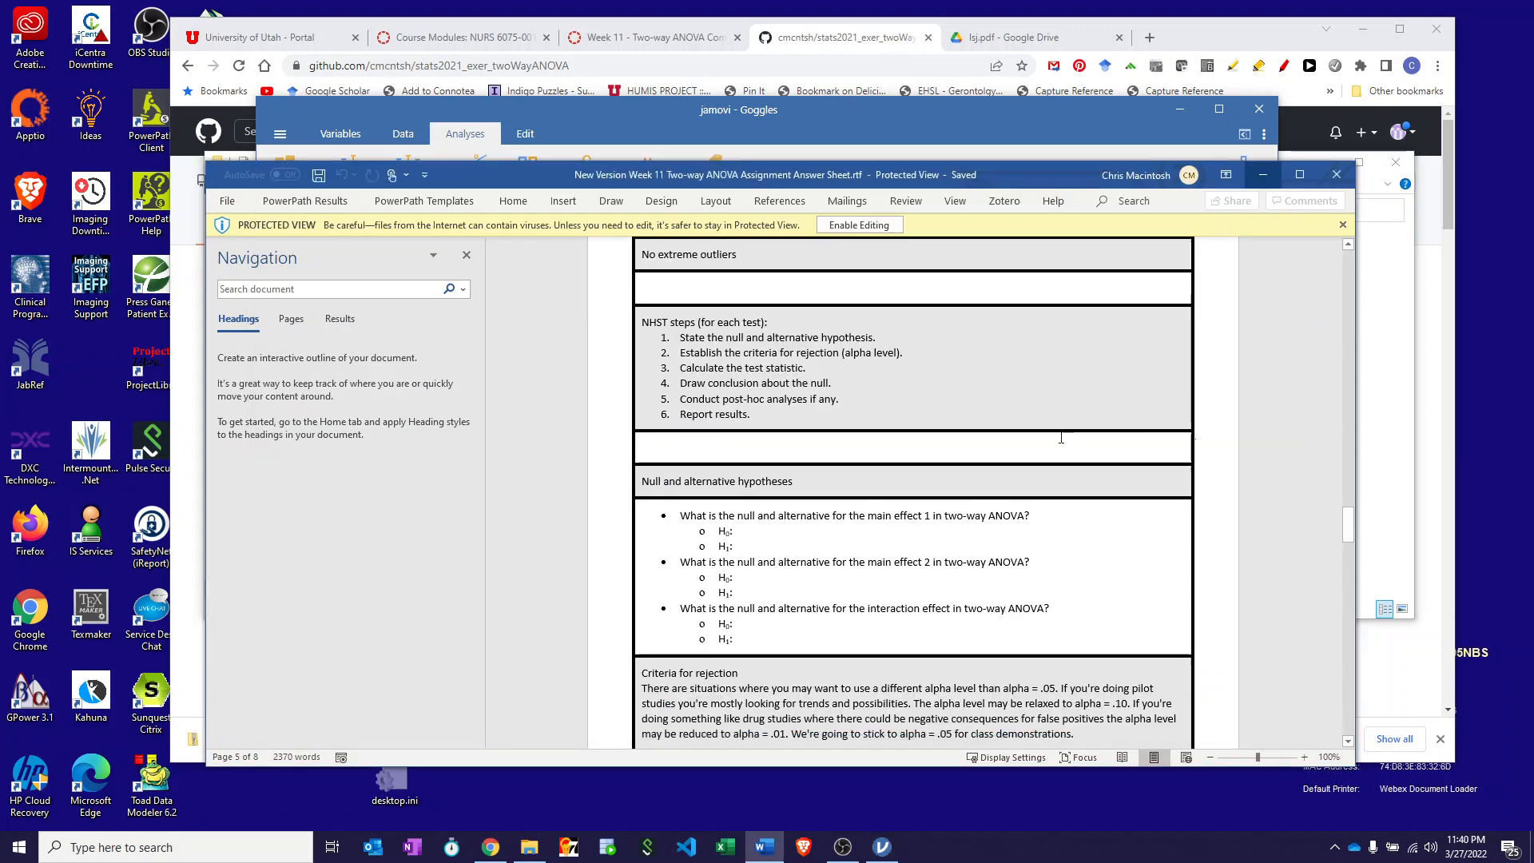
scroll(1061, 438, "down", 3)
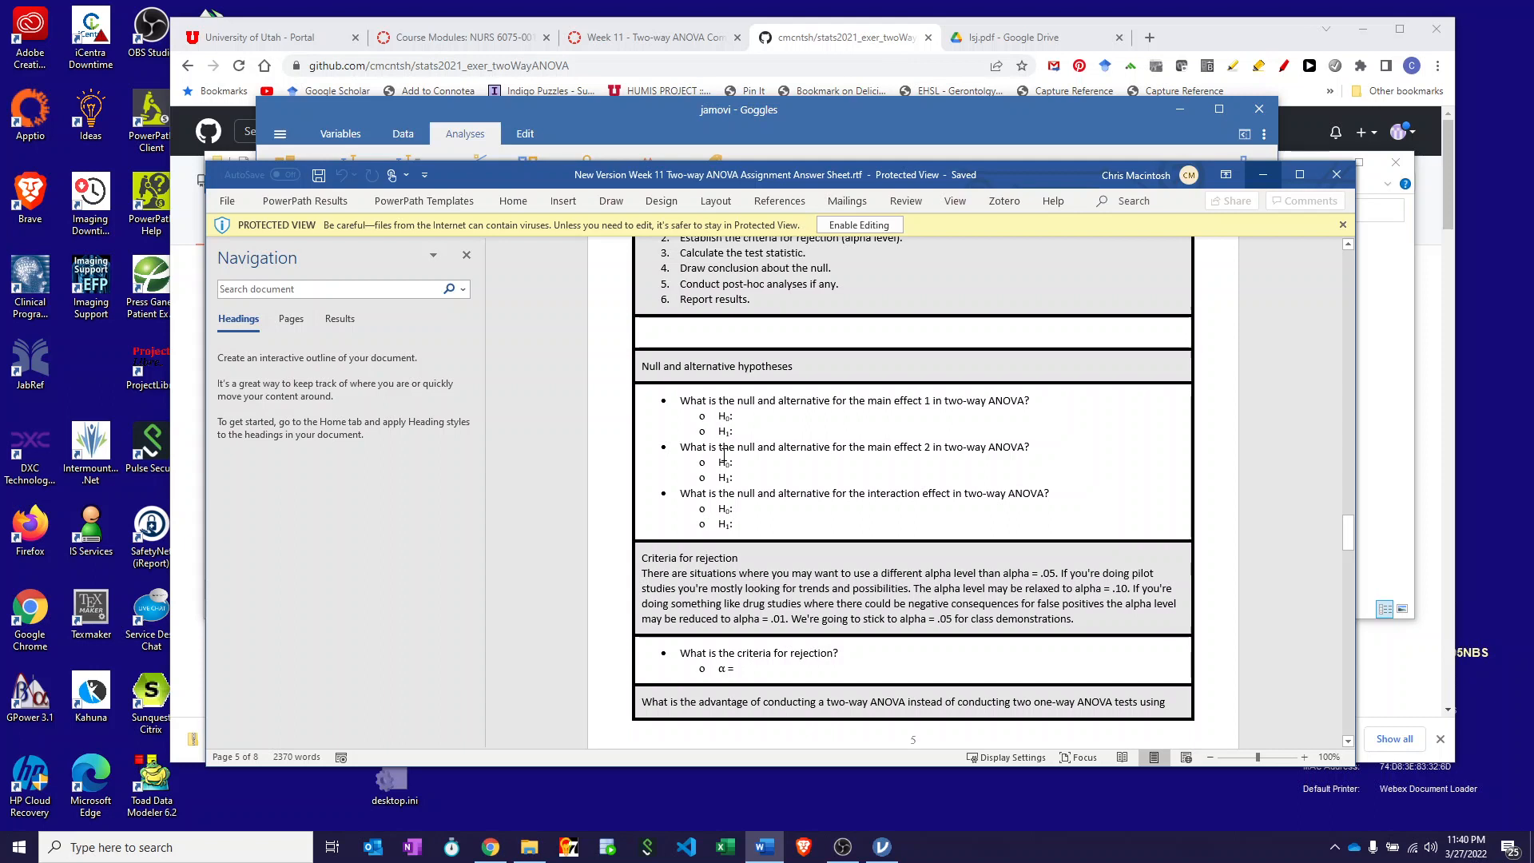
scroll(724, 454, "down", 7)
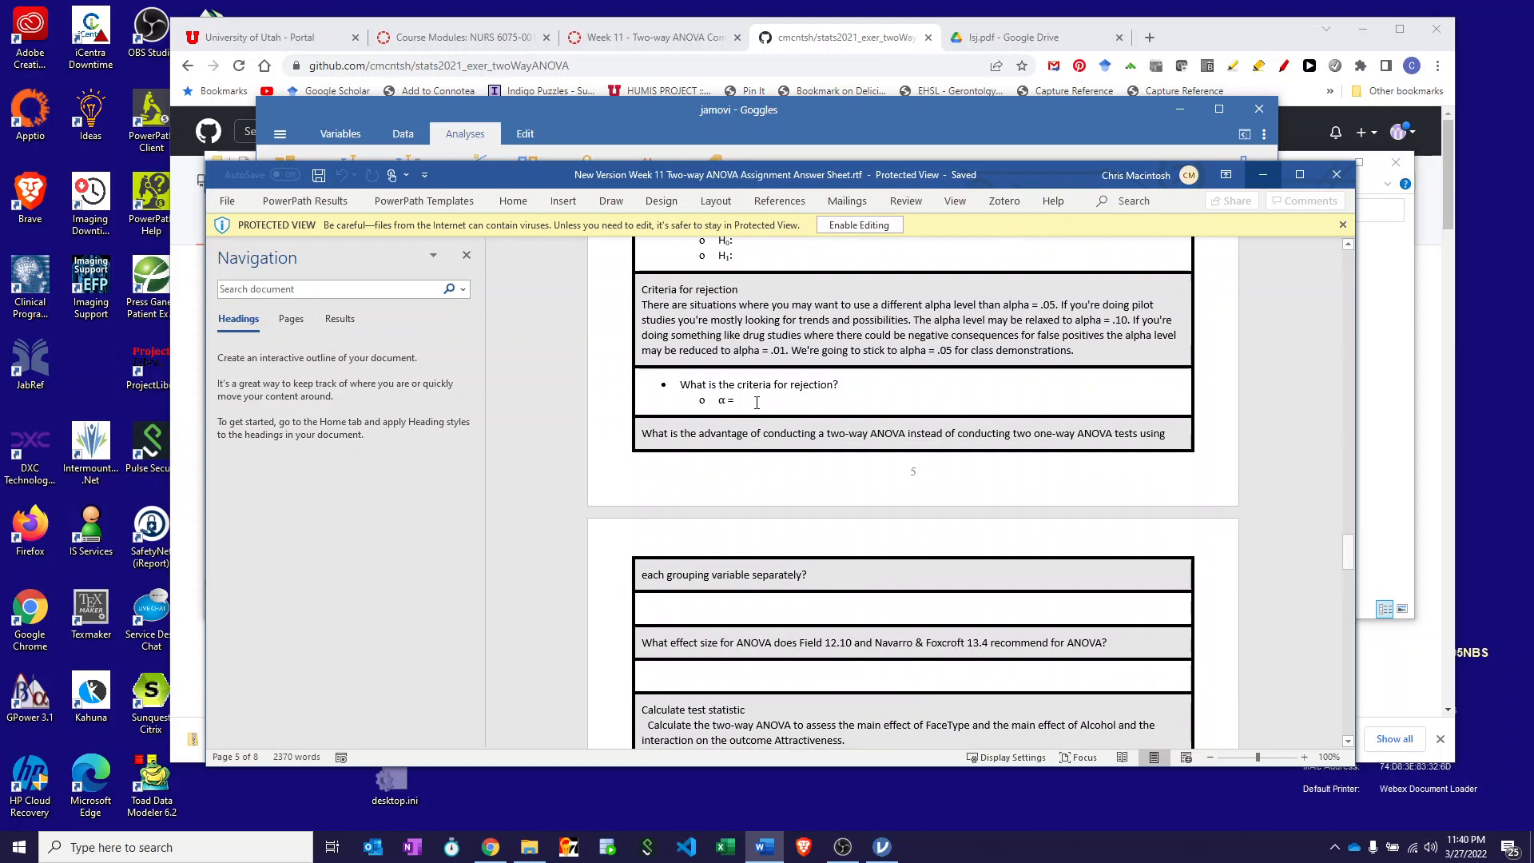
scroll(757, 403, "down", 4)
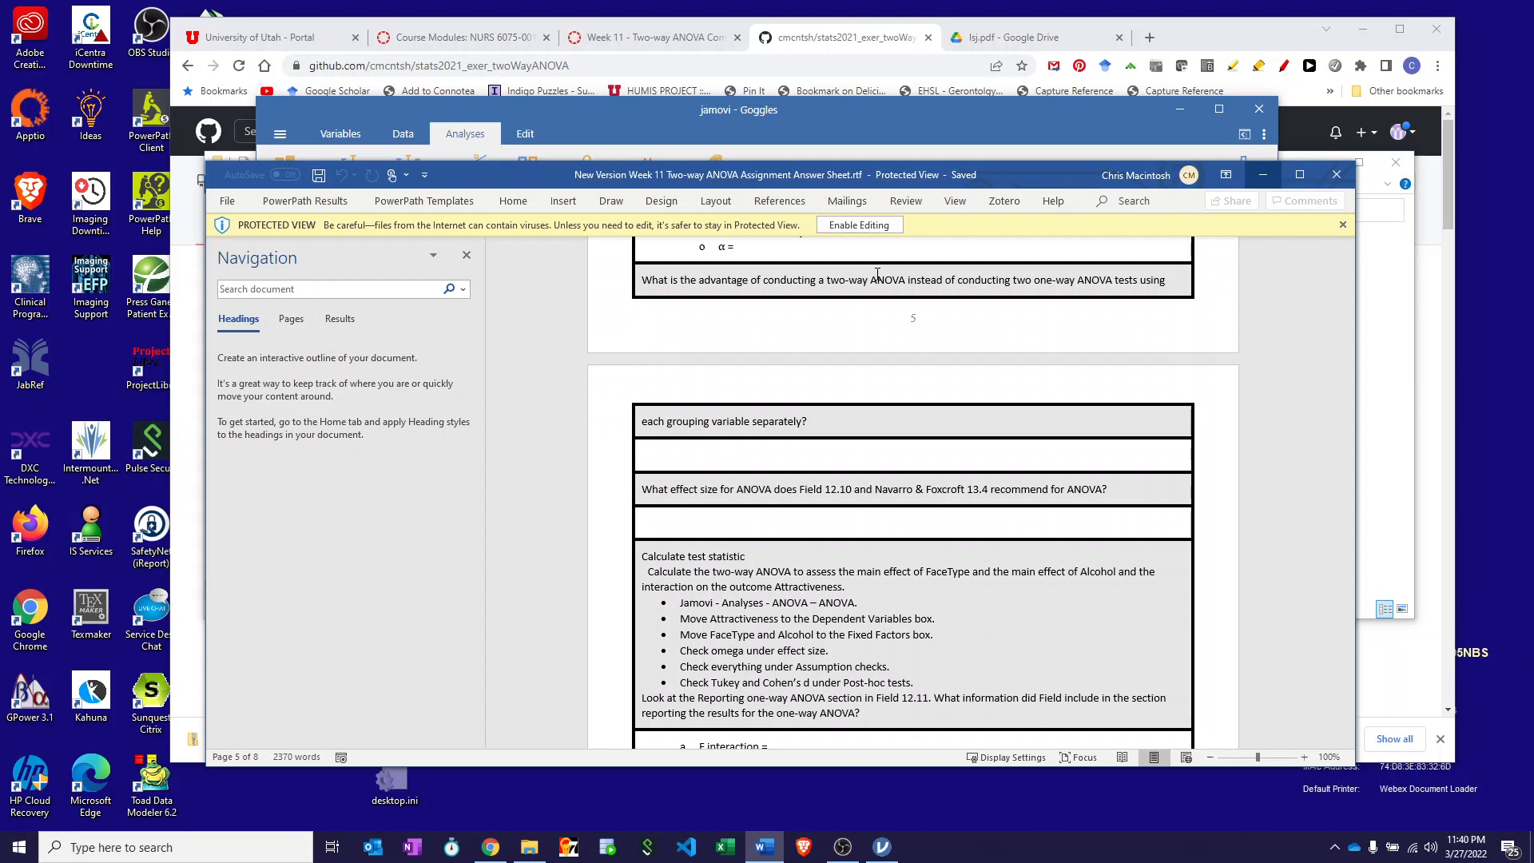
- Review the hypothesis questions and the F, p and omega-squared reporting list, then return to jamovi
scroll(877, 274, "up", 4)
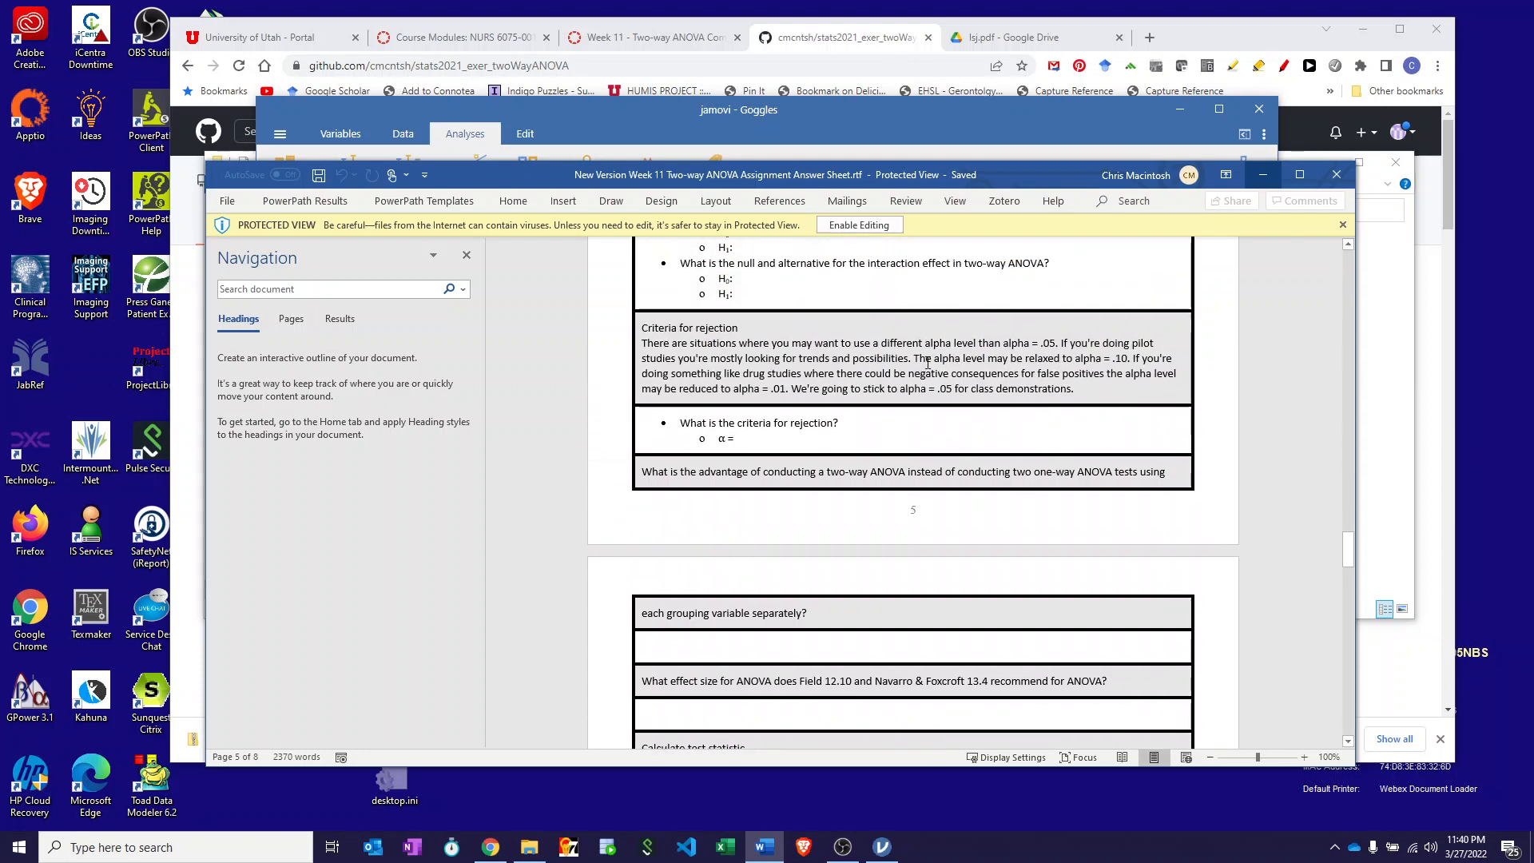
scroll(927, 363, "up", 4)
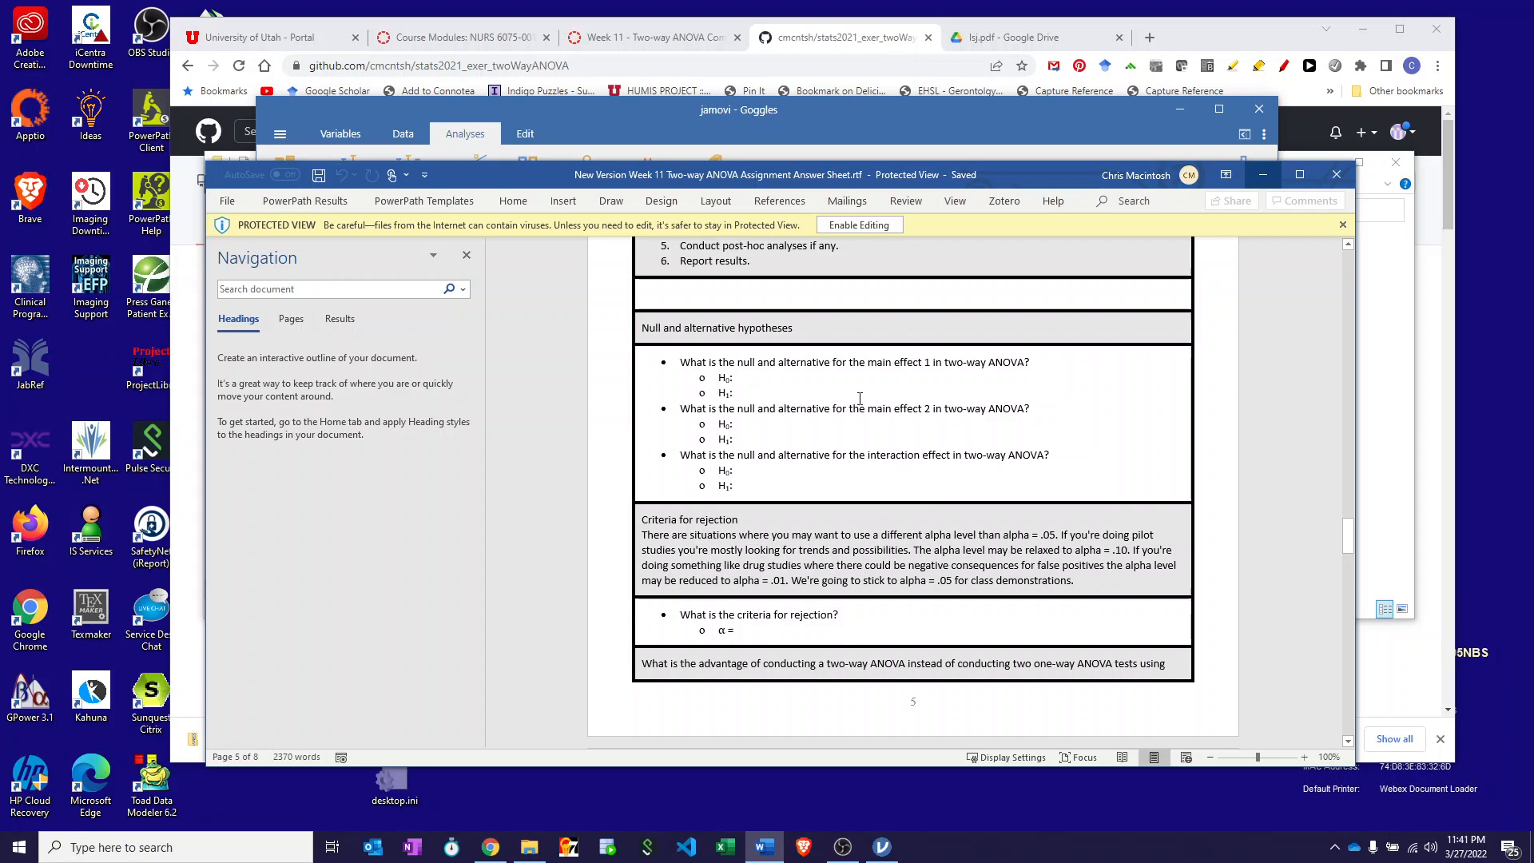
scroll(883, 421, "down", 5)
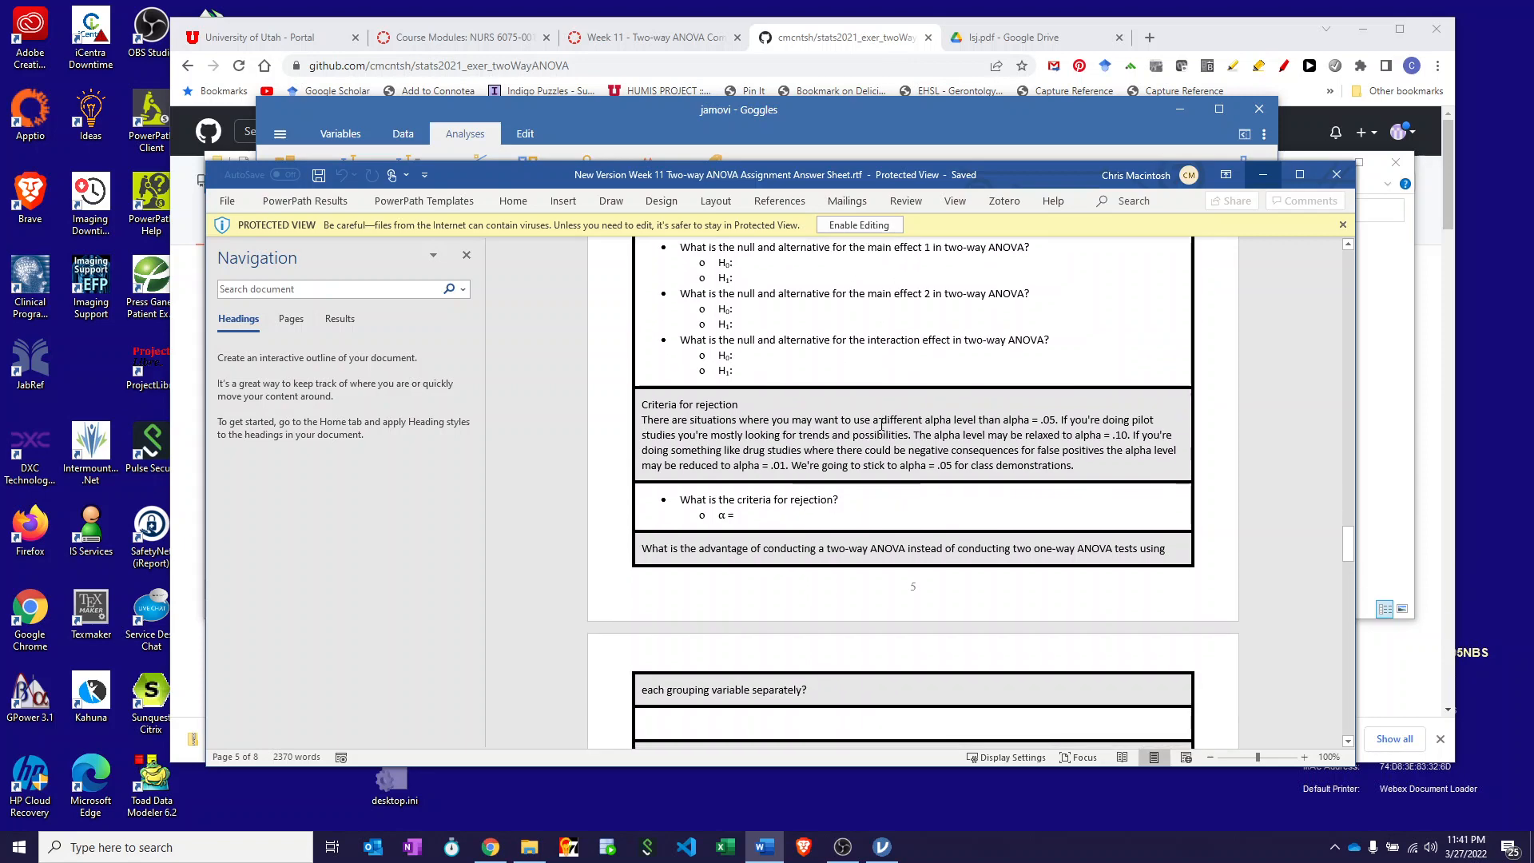
scroll(881, 424, "down", 2)
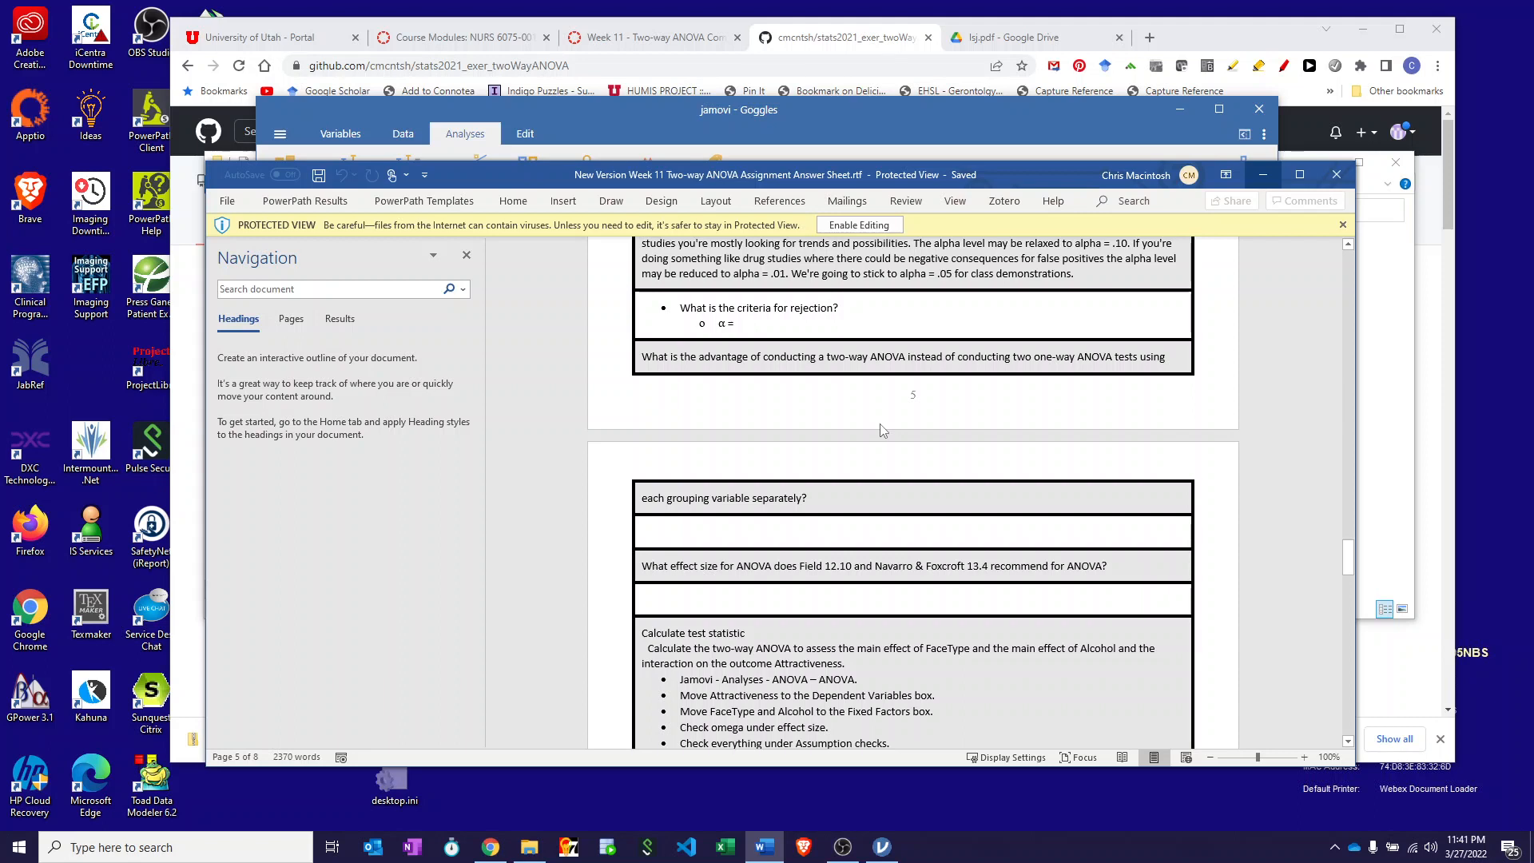
scroll(884, 430, "down", 3)
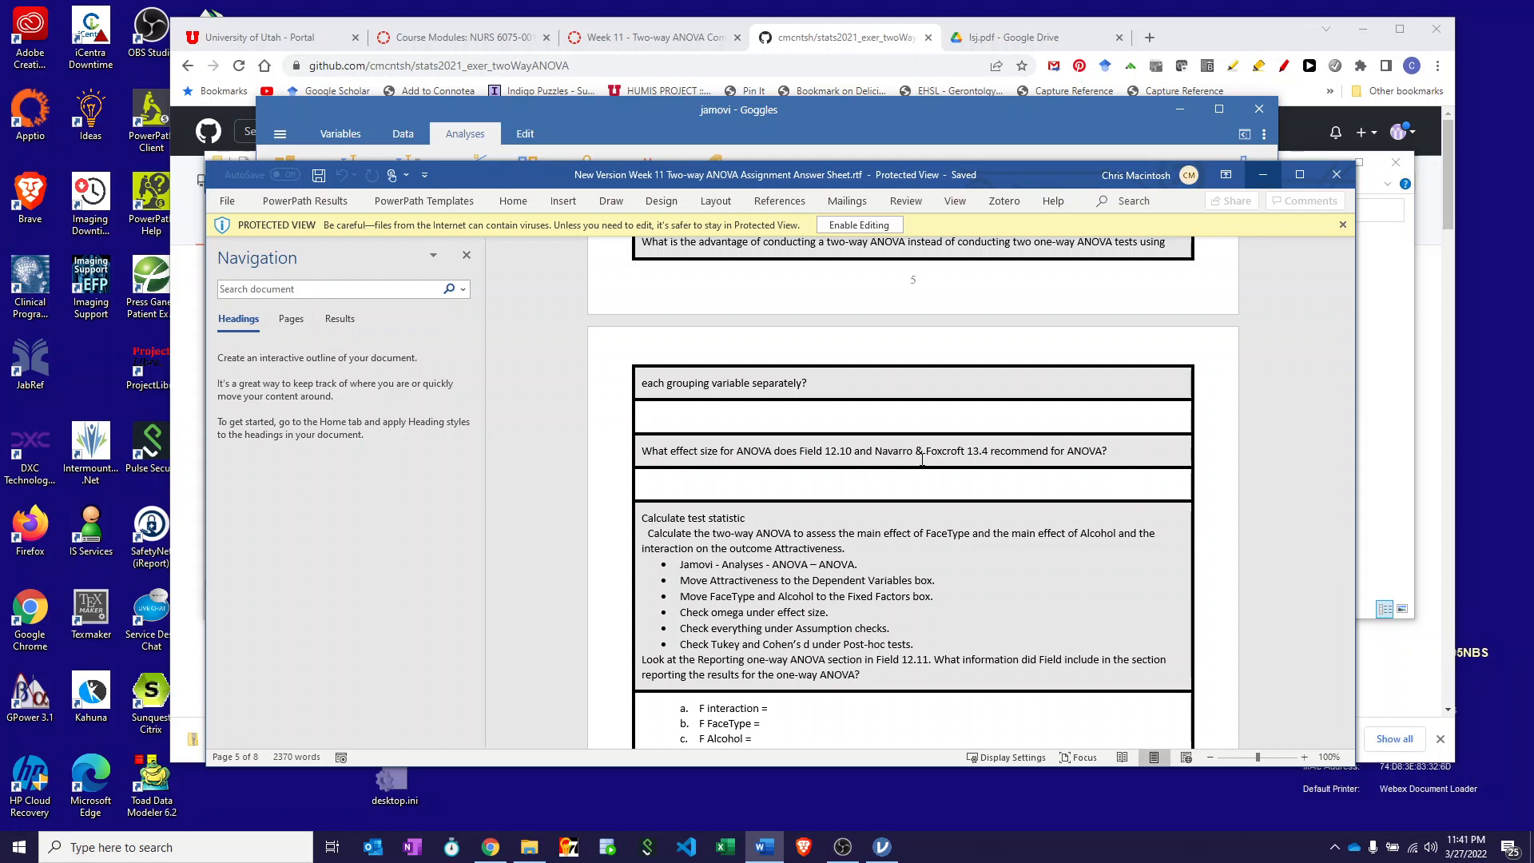
scroll(922, 461, "down", 3)
scroll(922, 460, "down", 2)
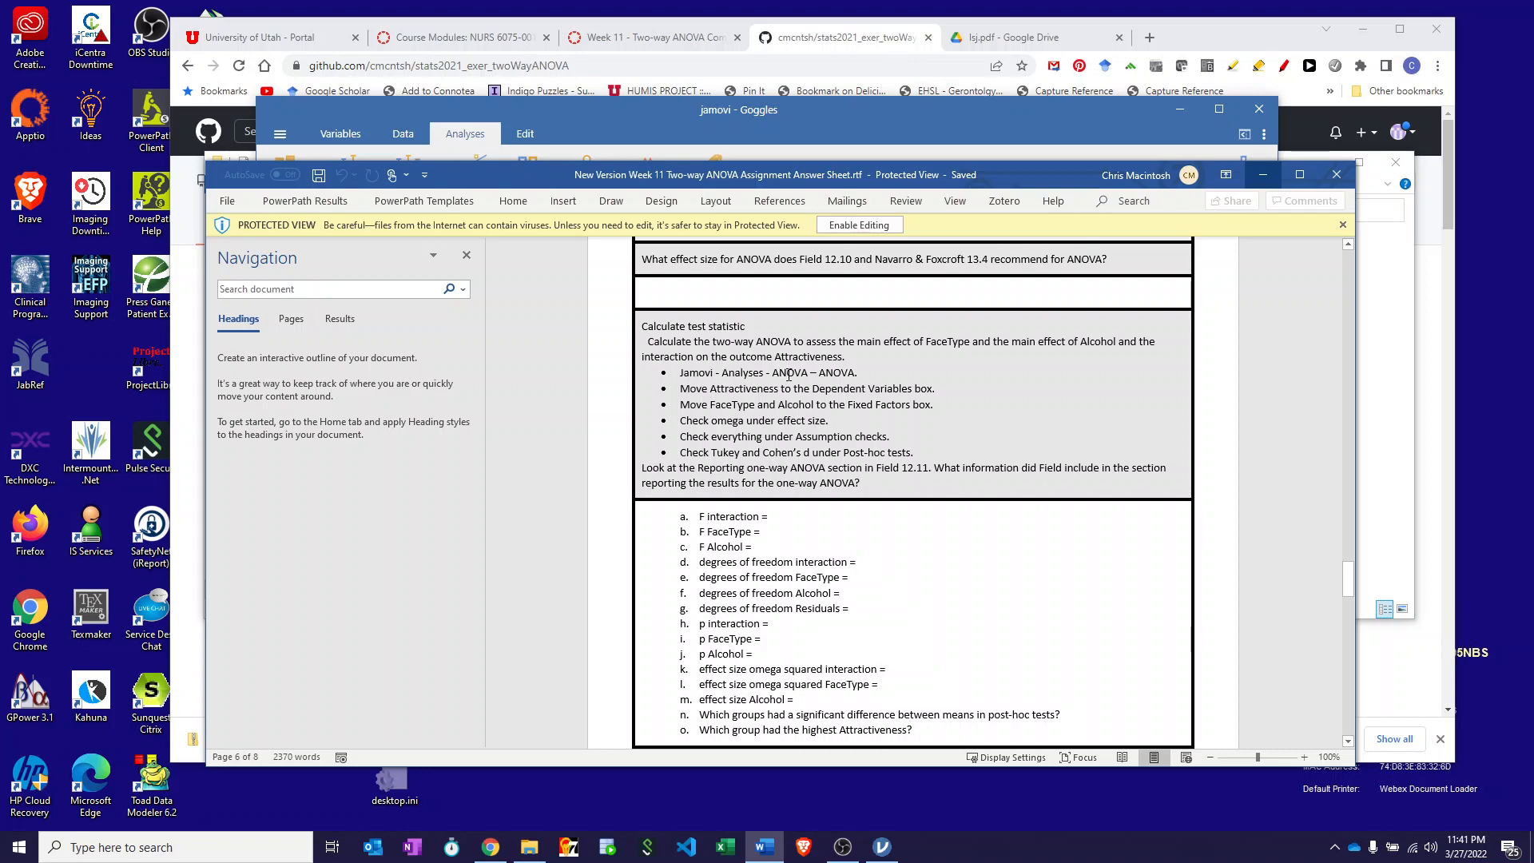
left_click(630, 107)
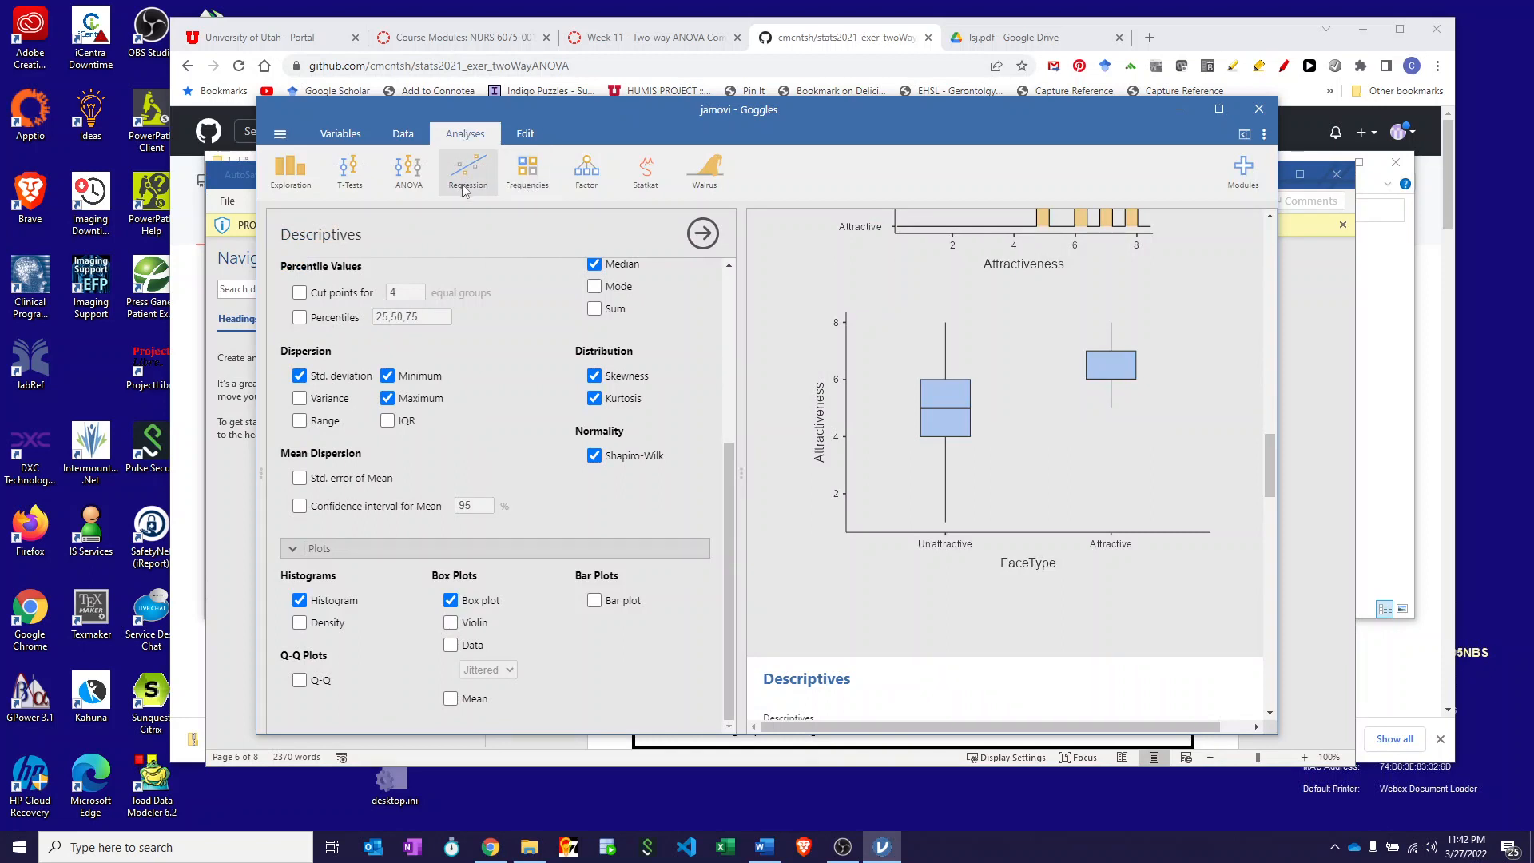
- Run an ANOVA of Attractiveness with FaceType and Alcohol as fixed factors and ω² effect sizes
left_click(402, 185)
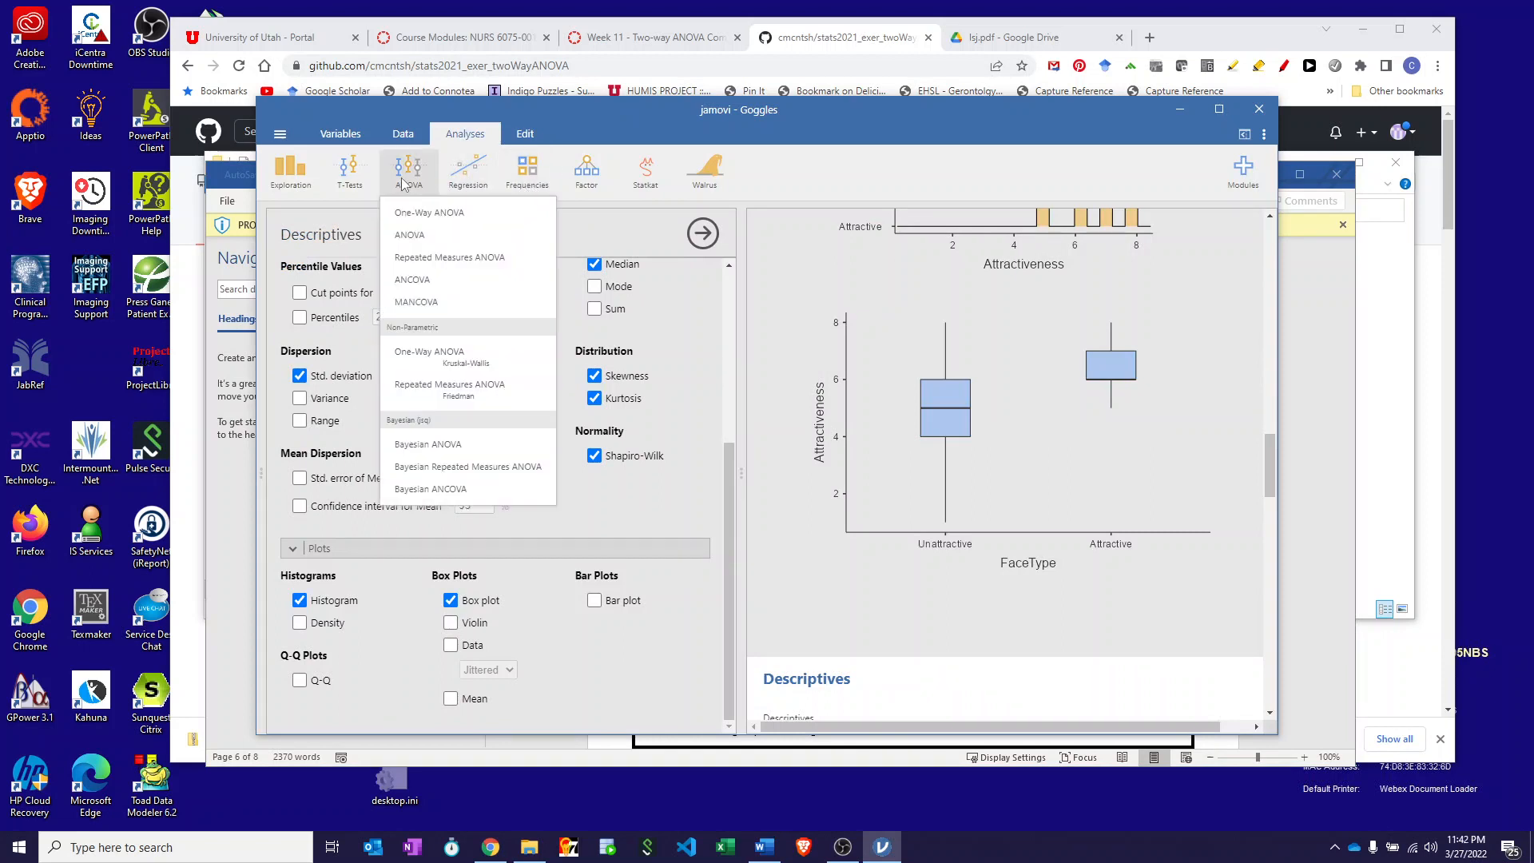
left_click(413, 232)
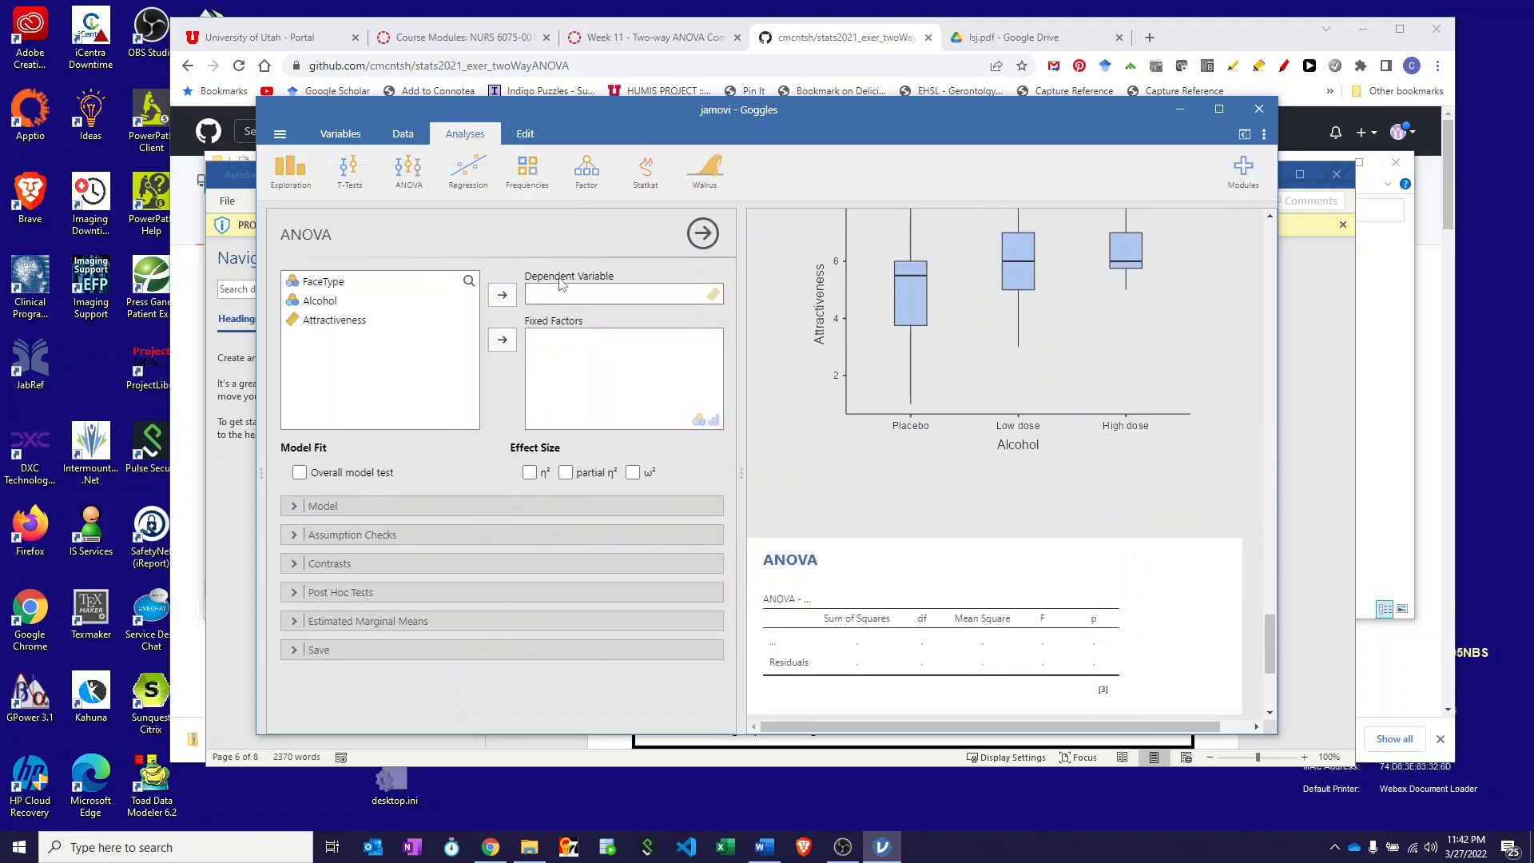
left_click(342, 321)
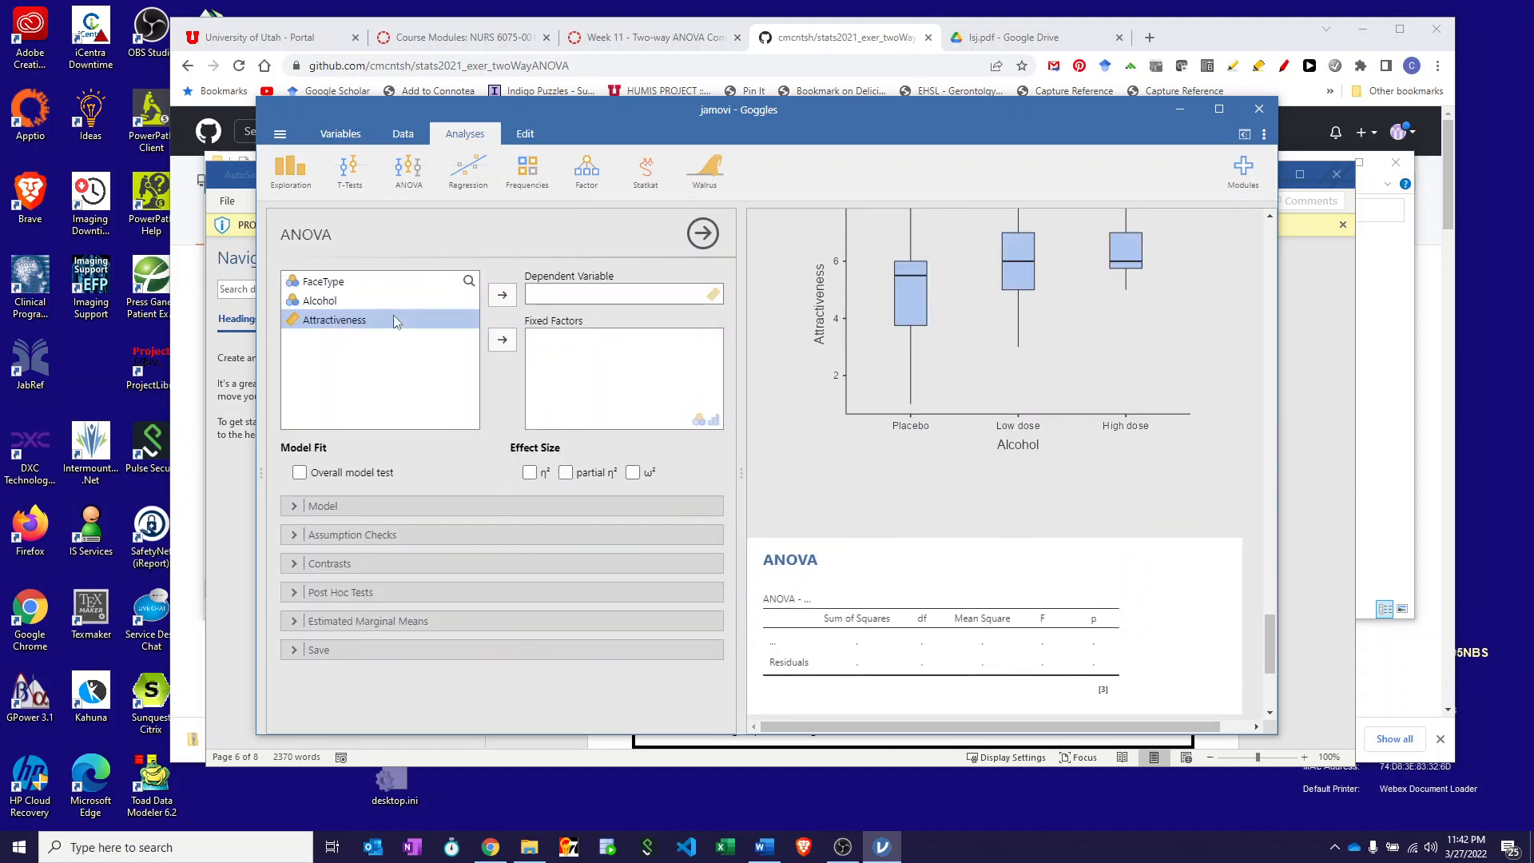
left_click(501, 296)
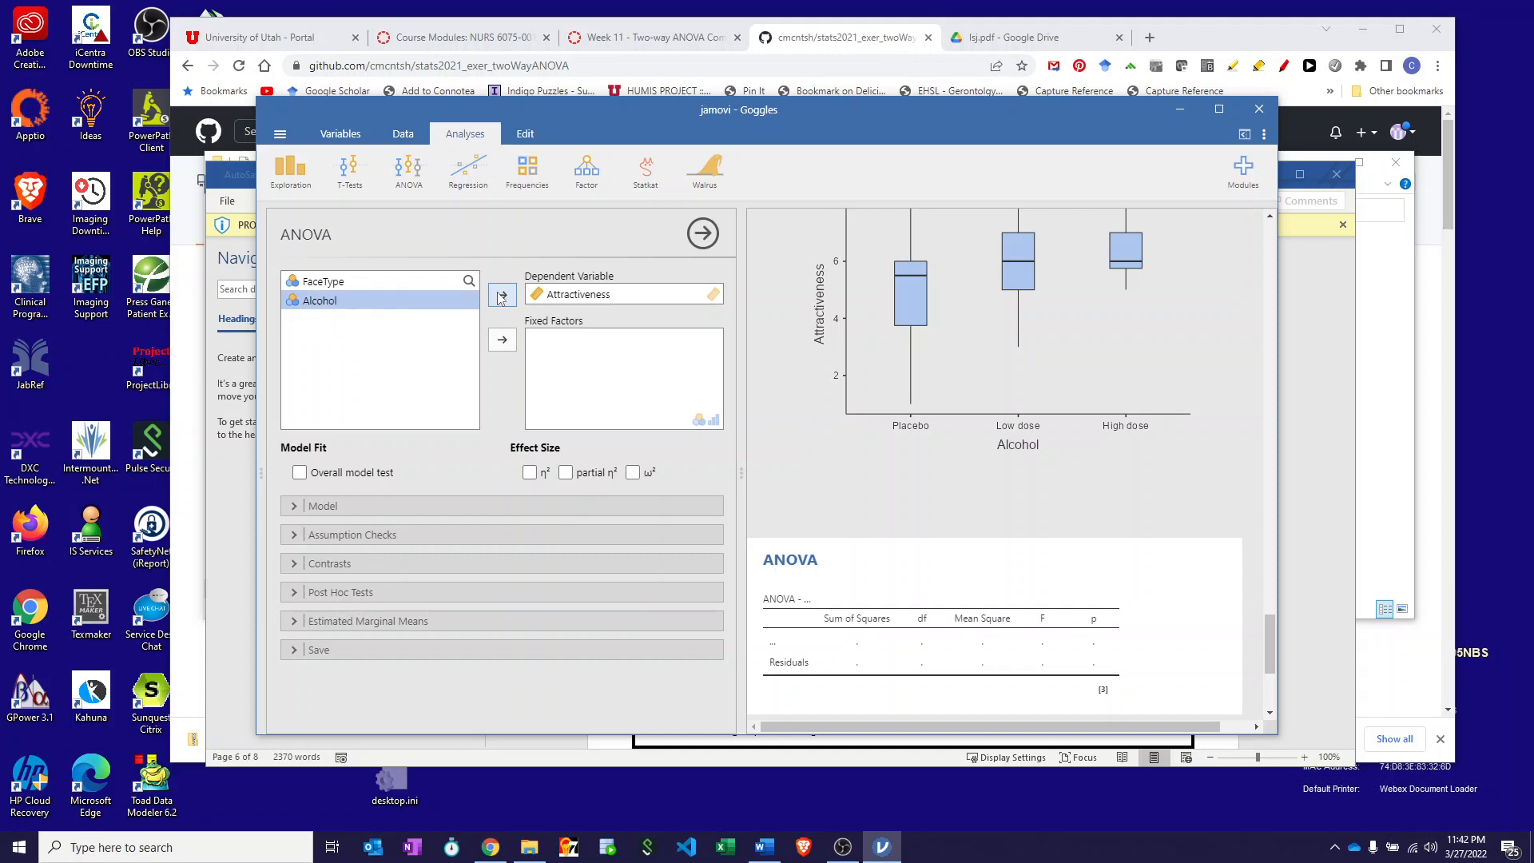
left_click(319, 282)
left_click(502, 340)
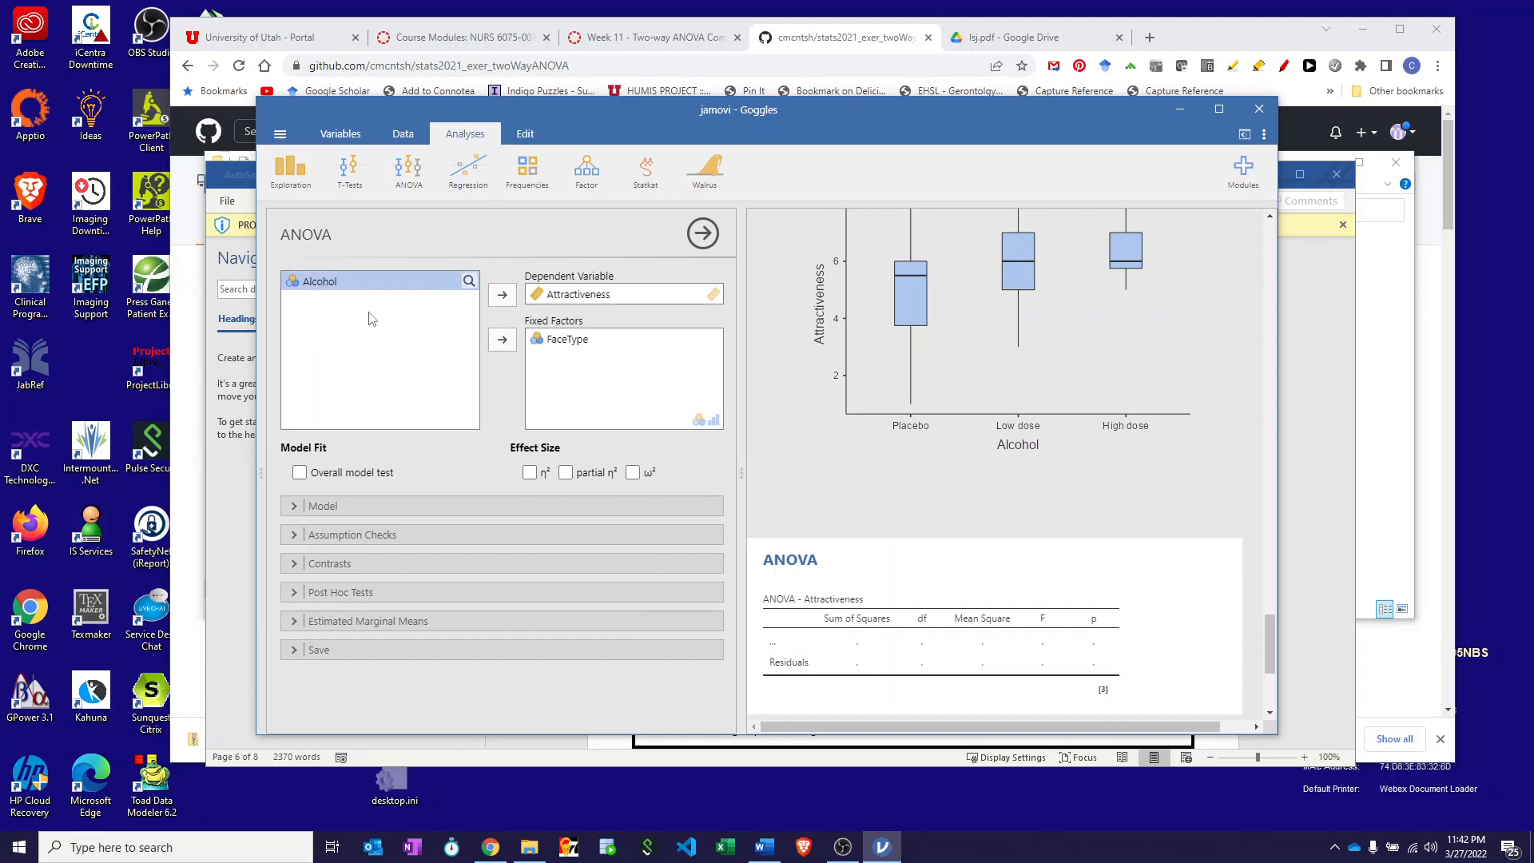
left_click(502, 340)
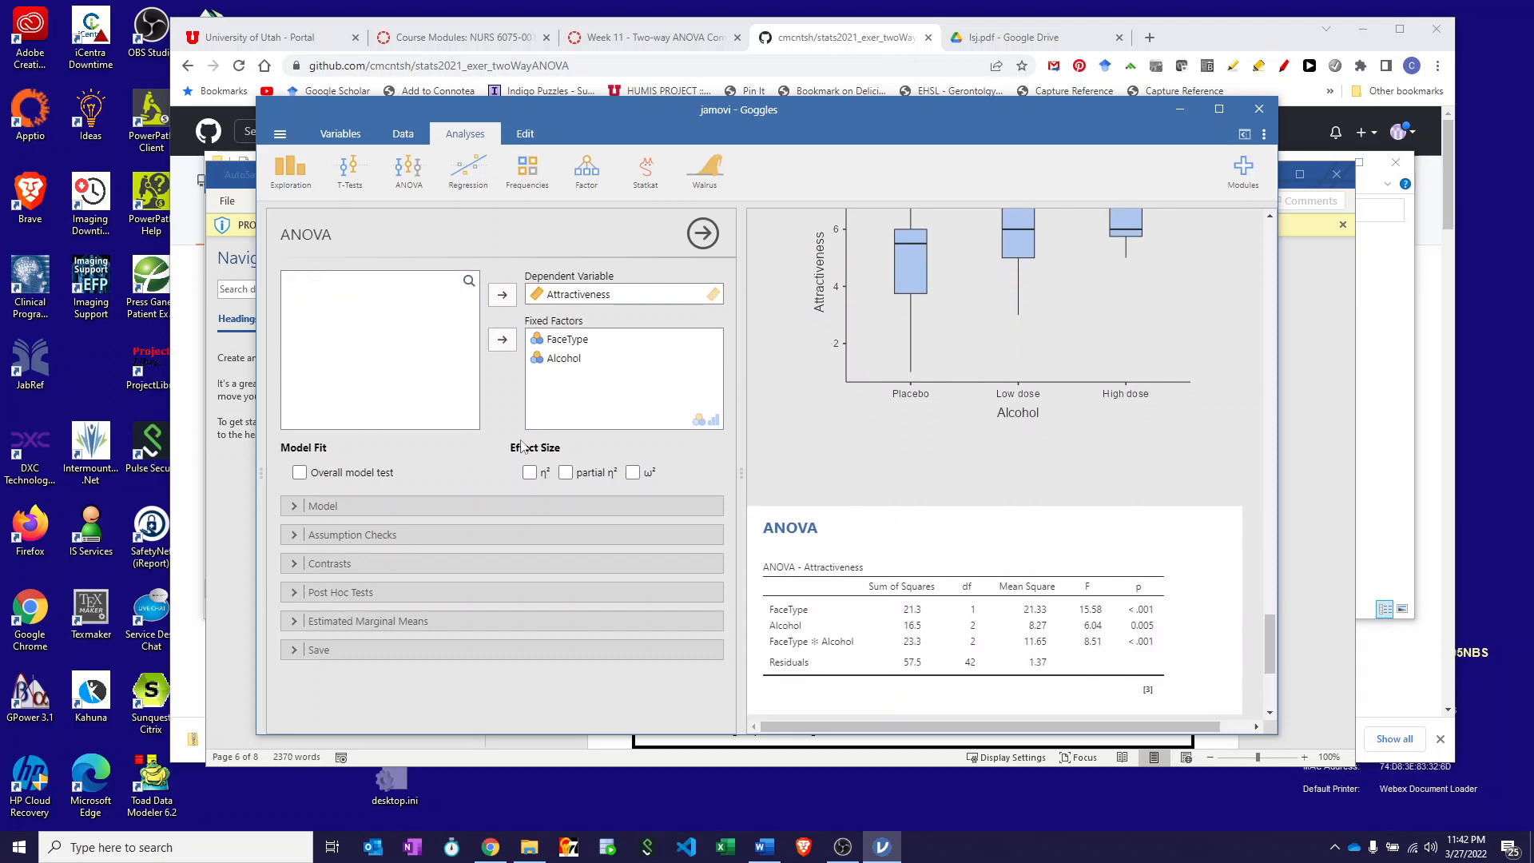
left_click(633, 474)
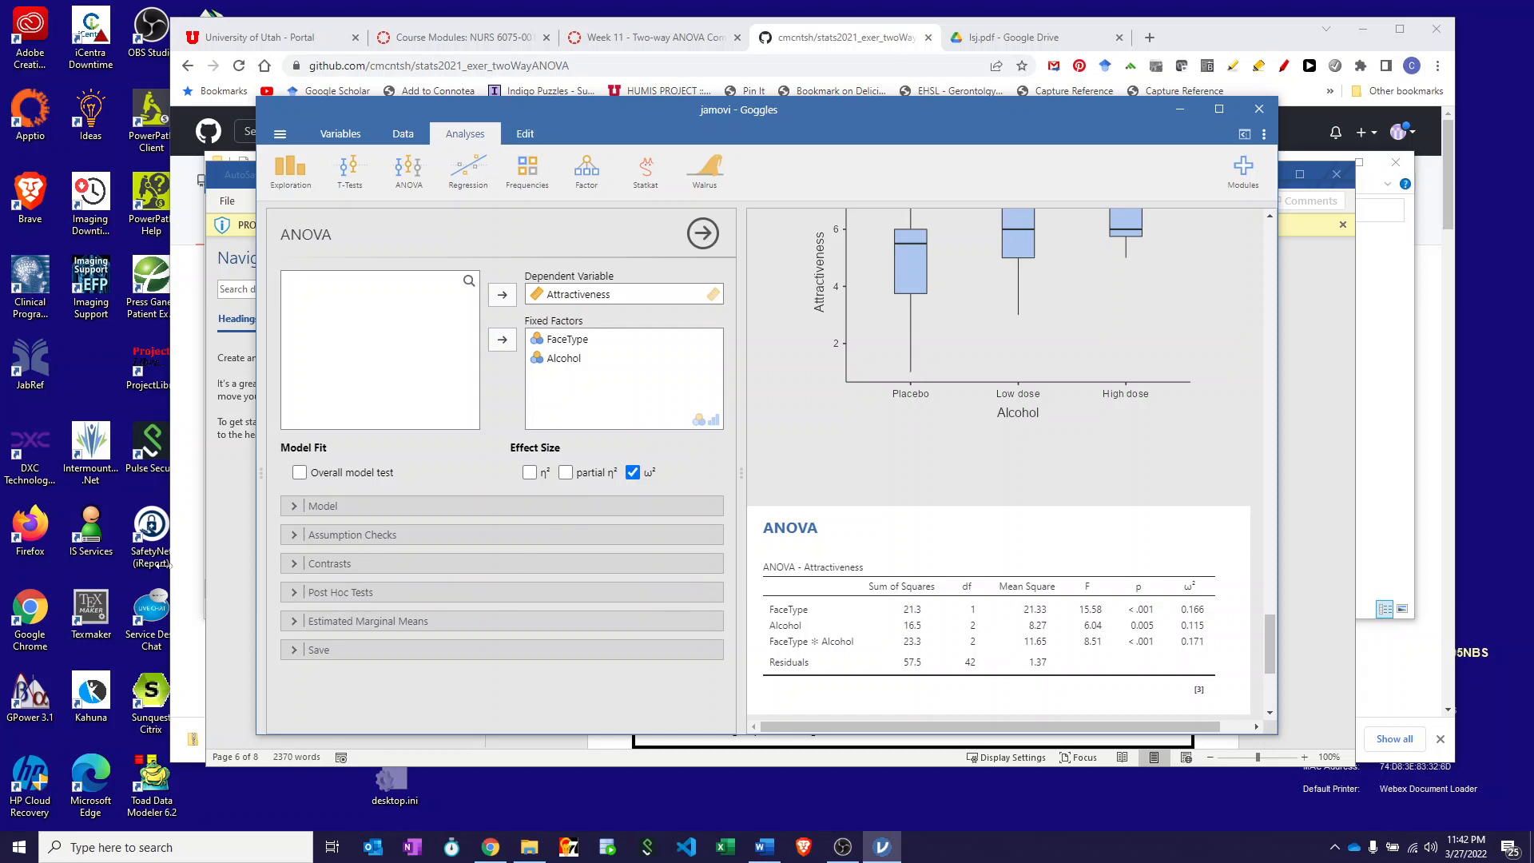
left_click(291, 535)
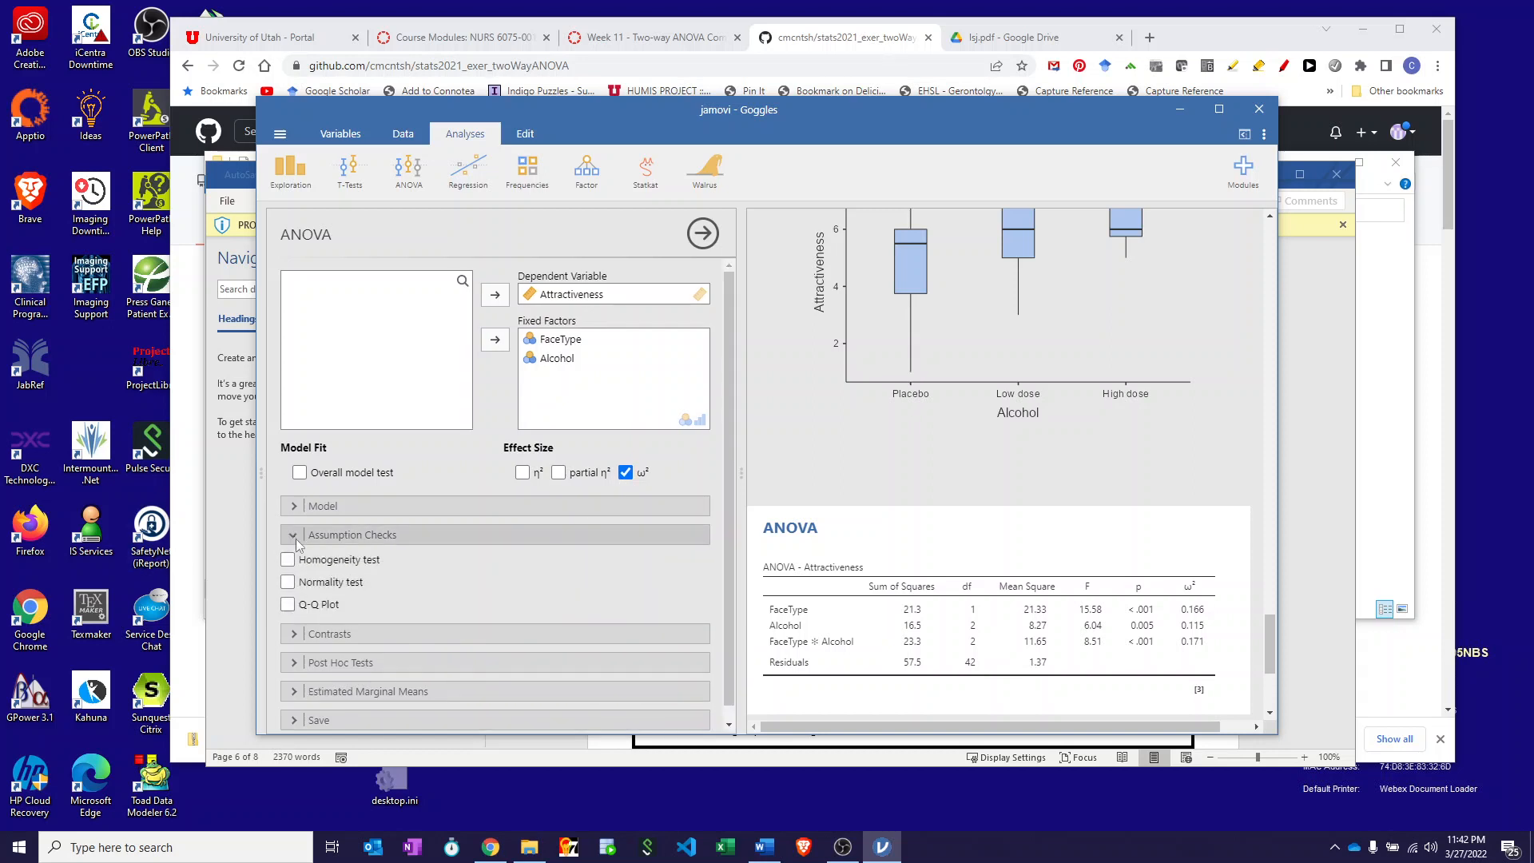
- Turn on the homogeneity of variance and normality tests and a residual Q-Q plot
left_click(288, 559)
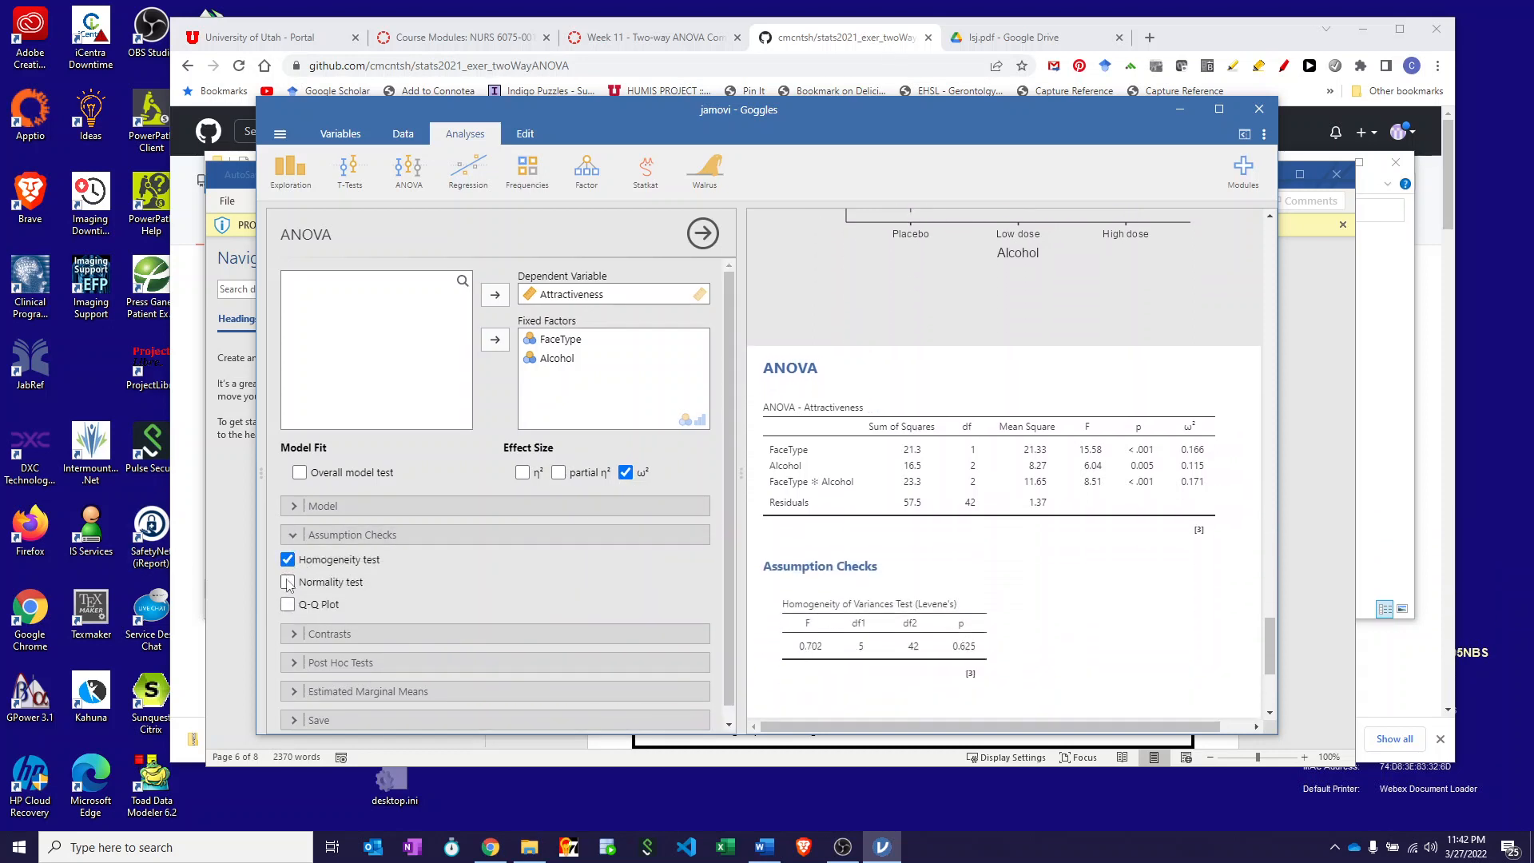
left_click(288, 581)
left_click(288, 605)
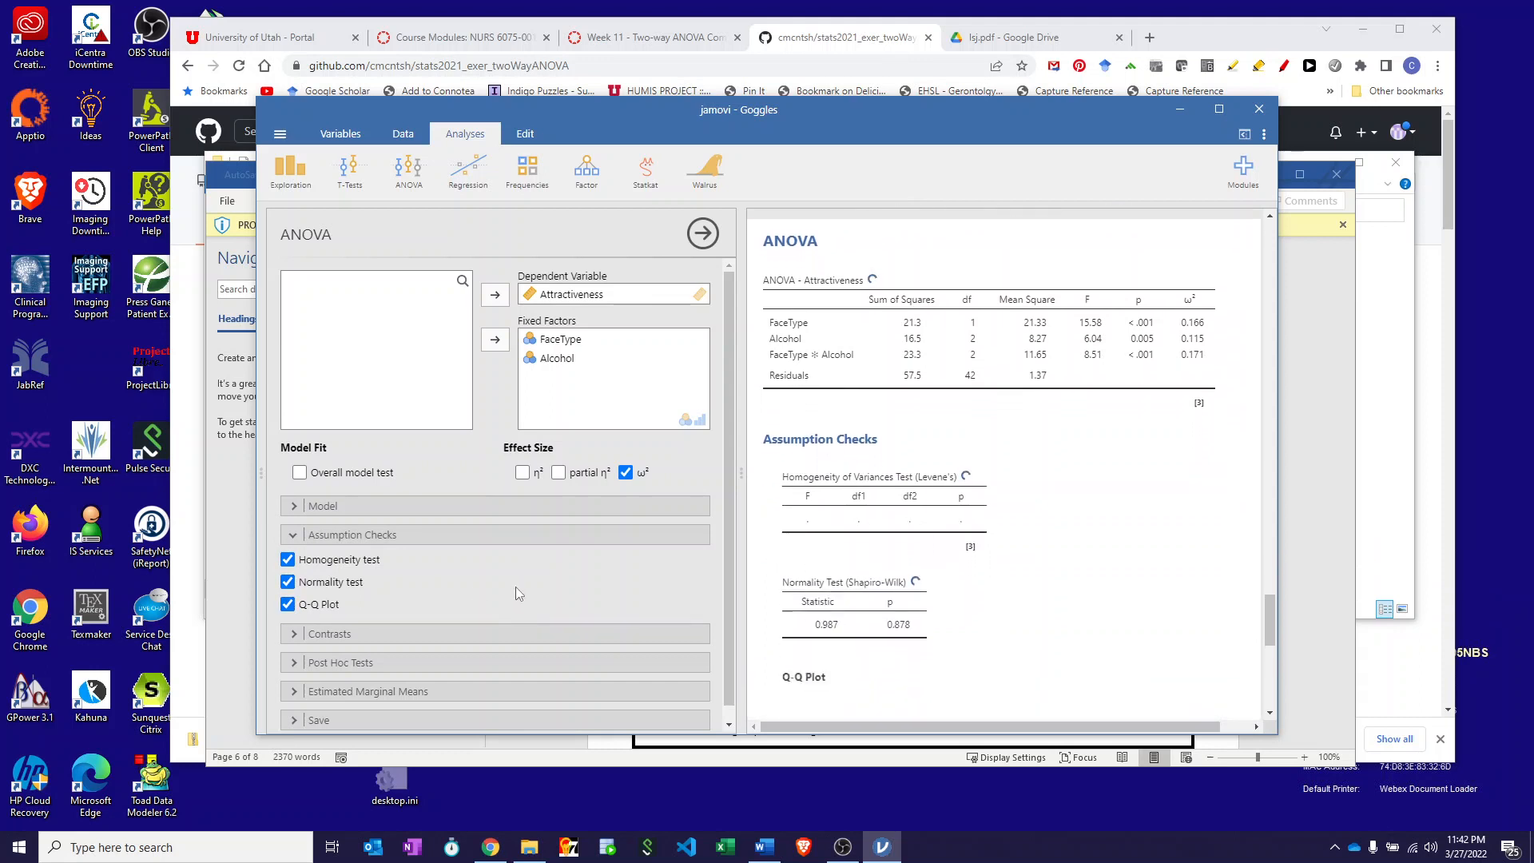
scroll(515, 590, "down", 1)
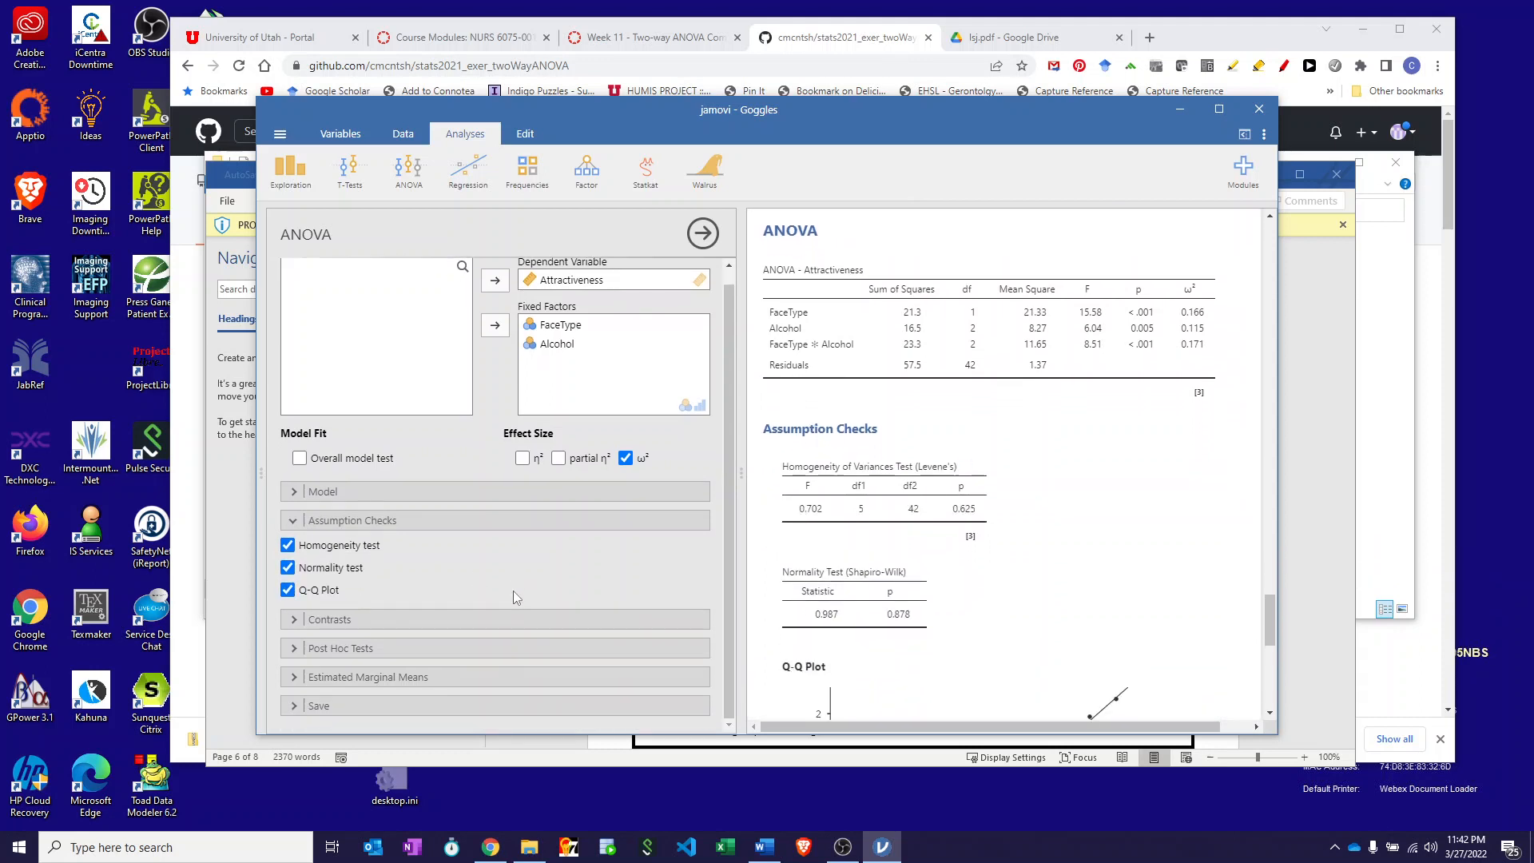
- Add Tukey post hoc tests for FaceType and Alcohol with Cohen's d effect sizes
left_click(293, 649)
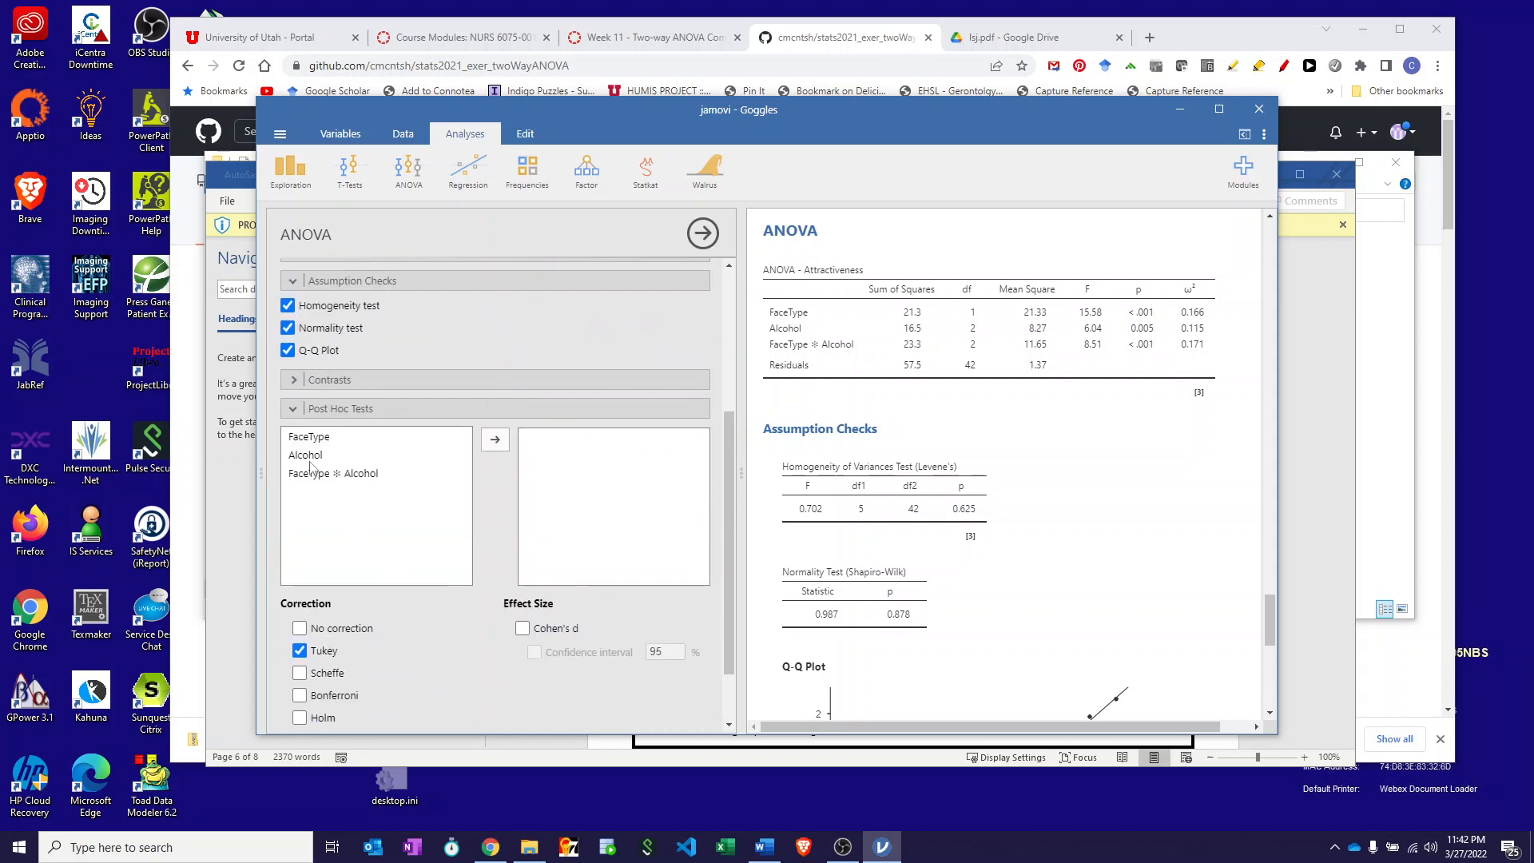
left_click(304, 437)
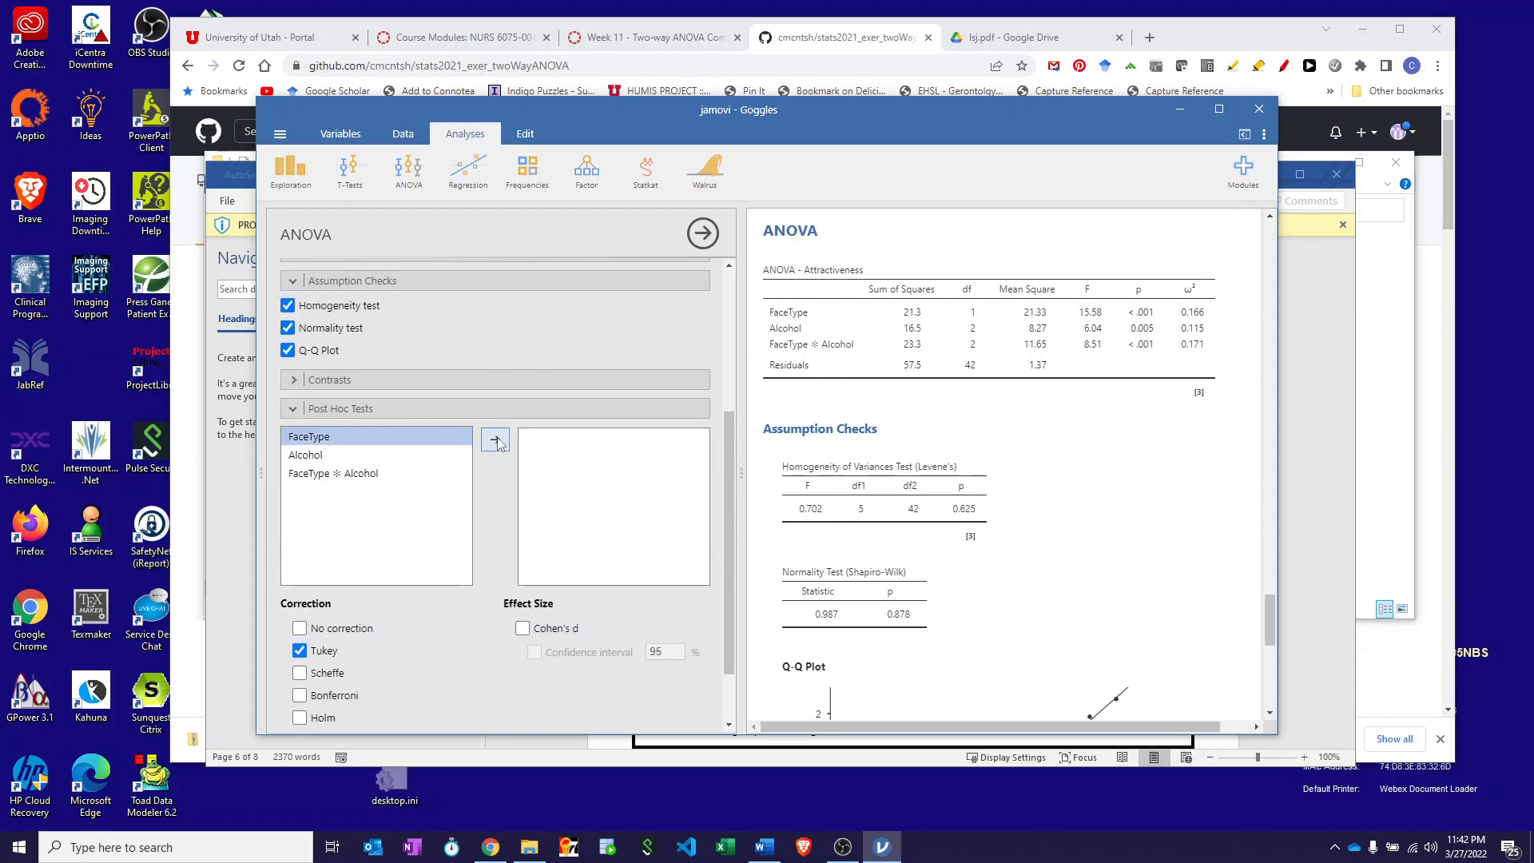
double_click(304, 437)
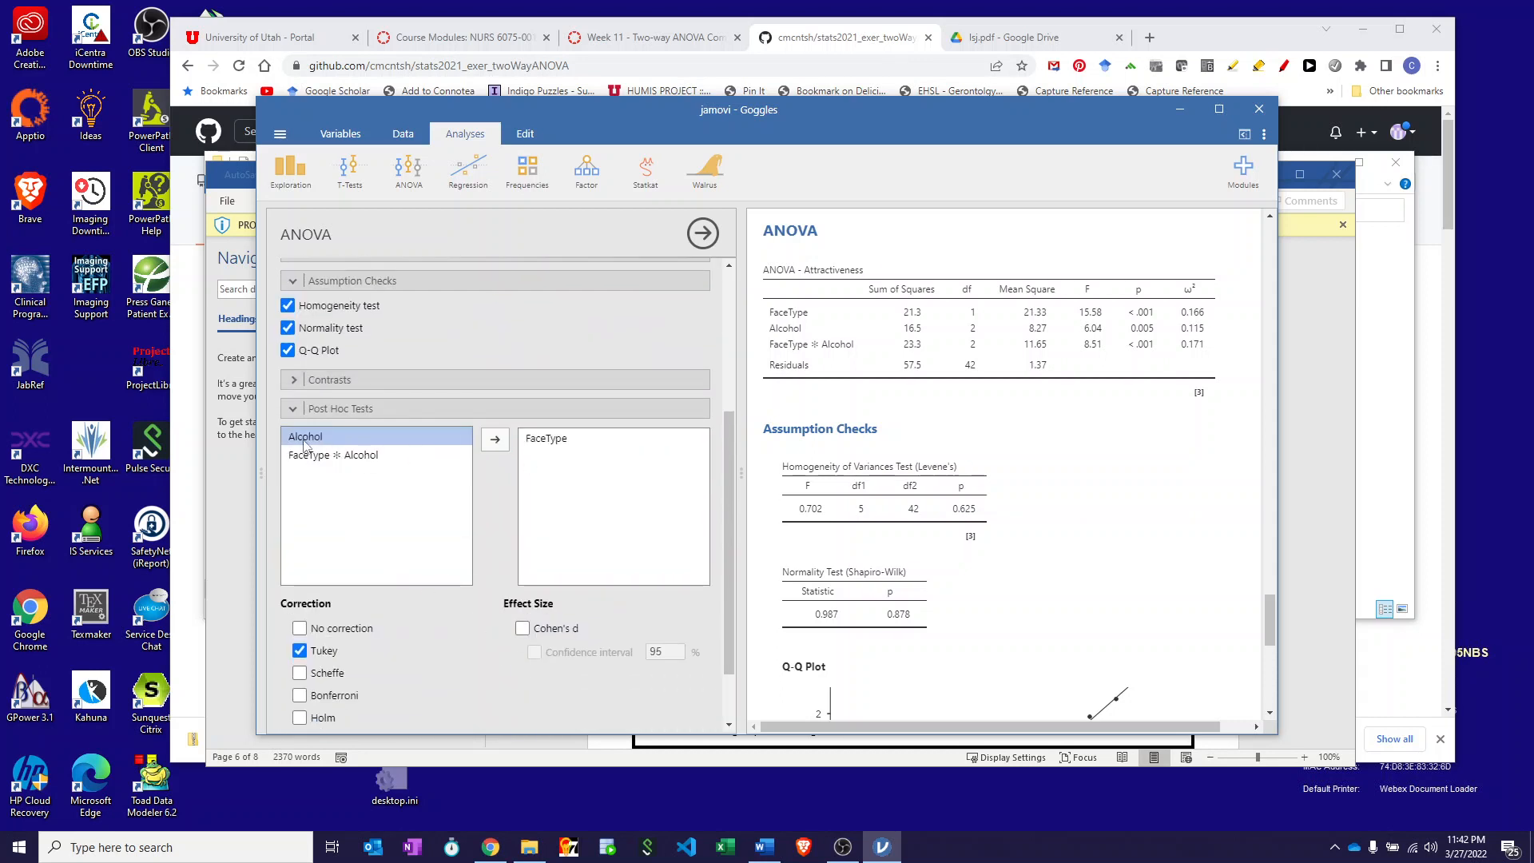
left_click(495, 439)
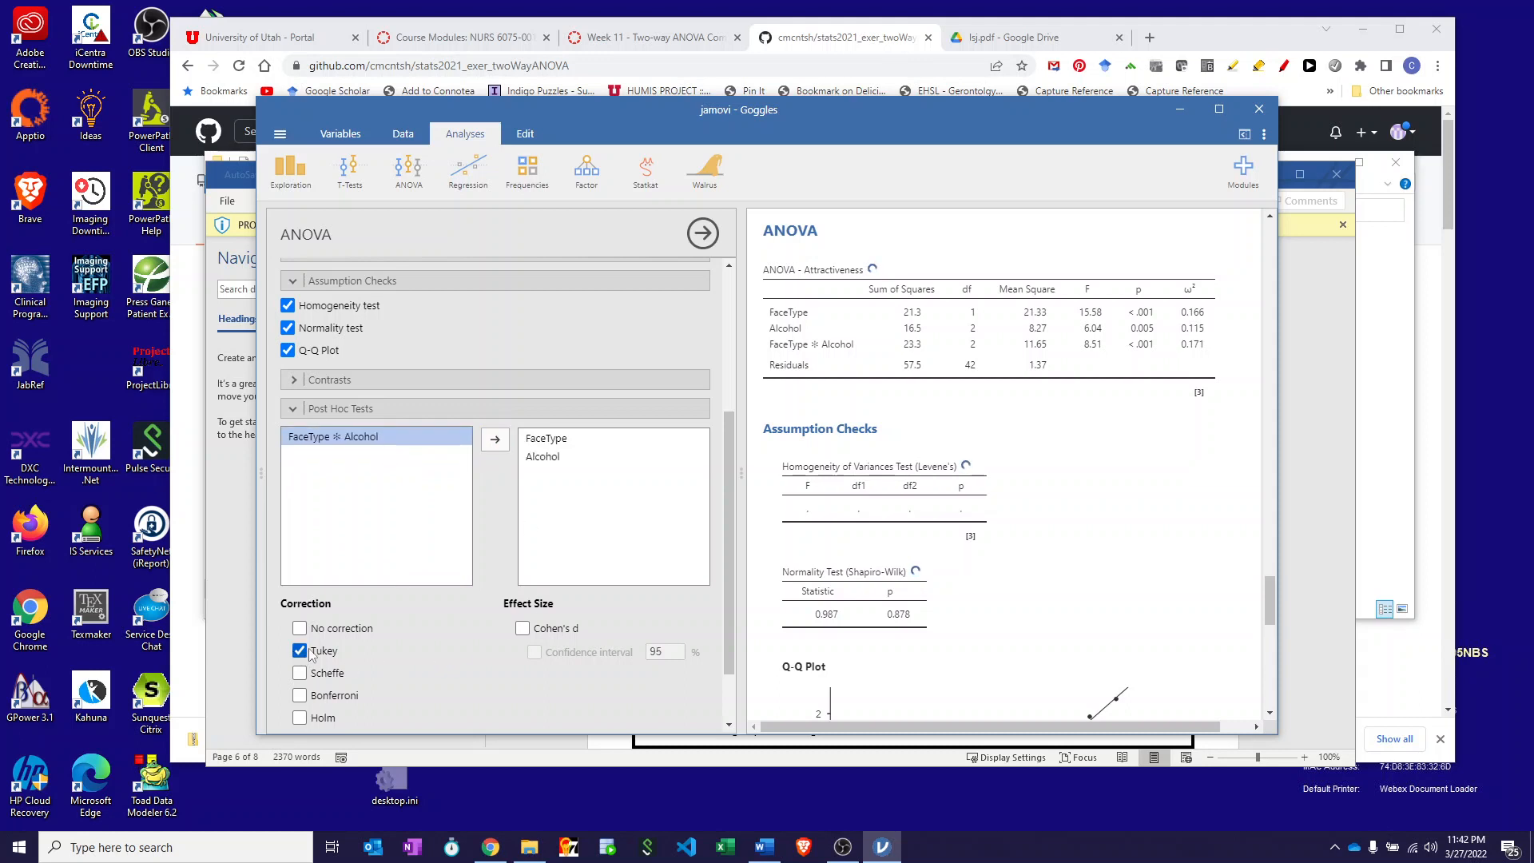
left_click(522, 629)
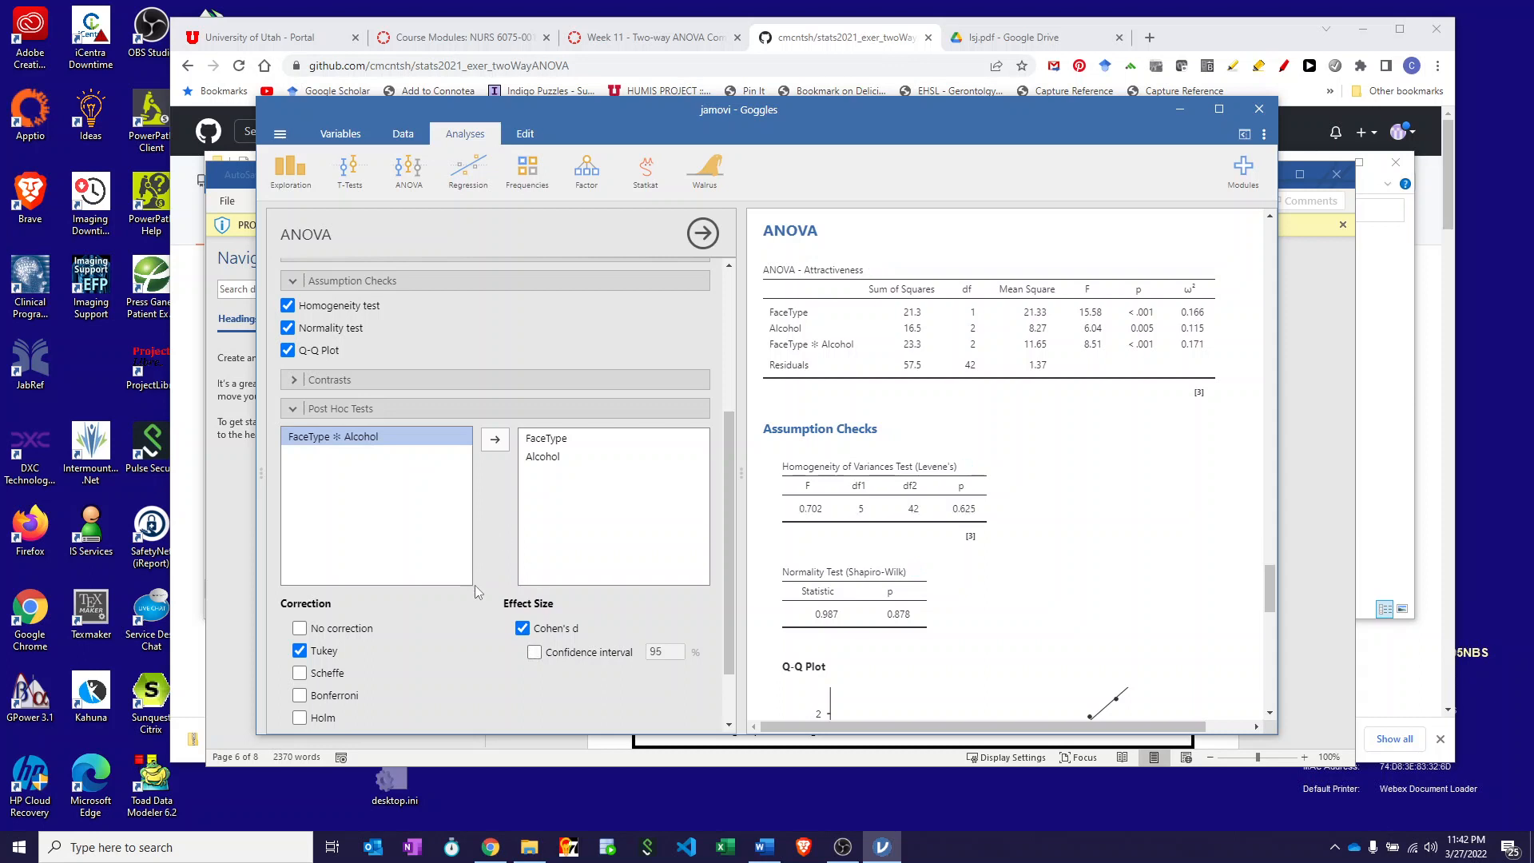
scroll(478, 596, "down", 1)
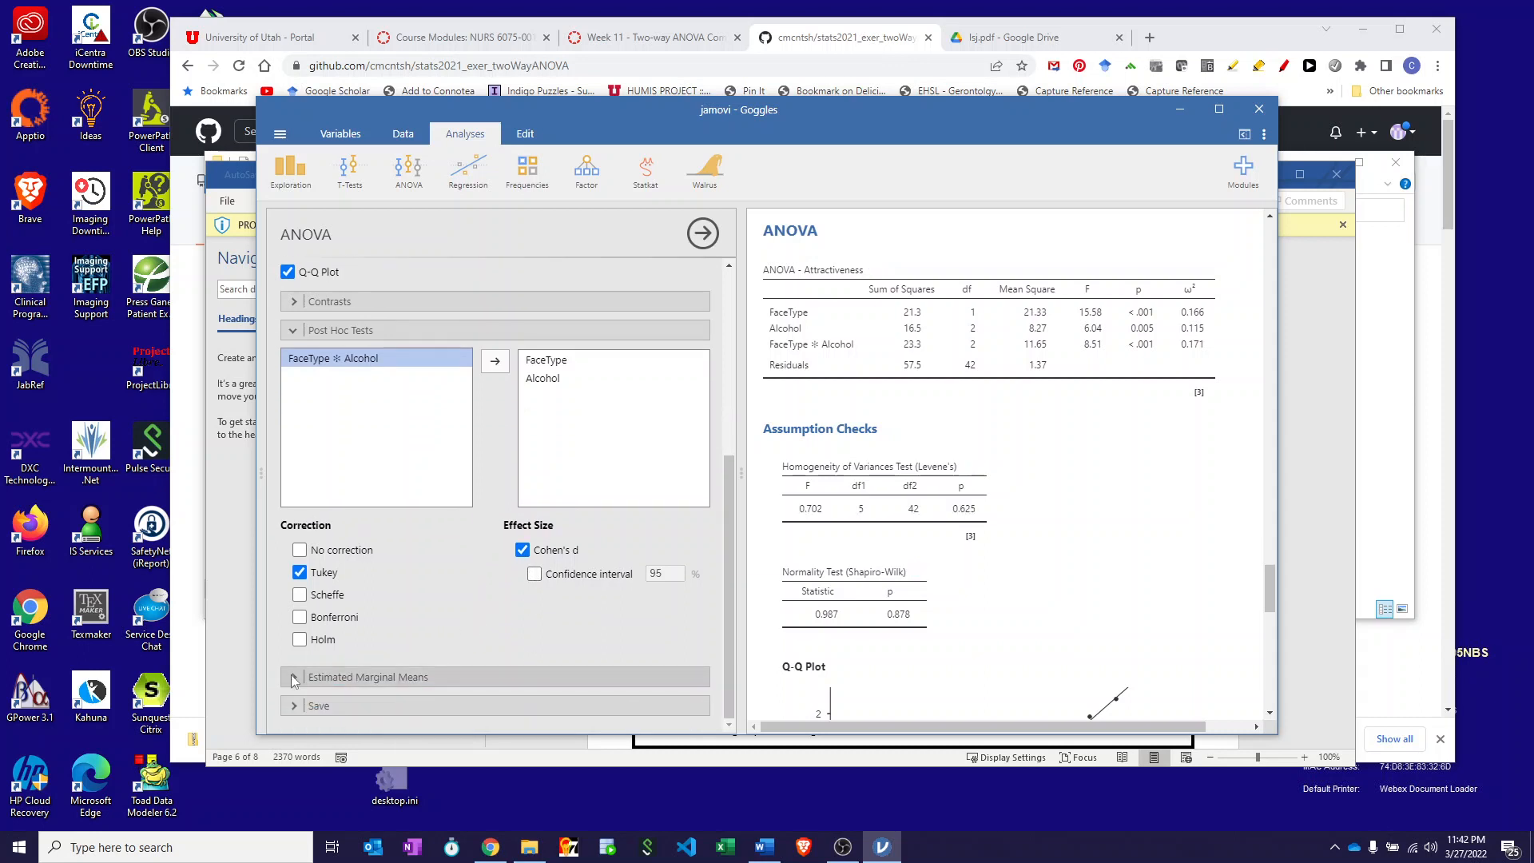
left_click(1314, 276)
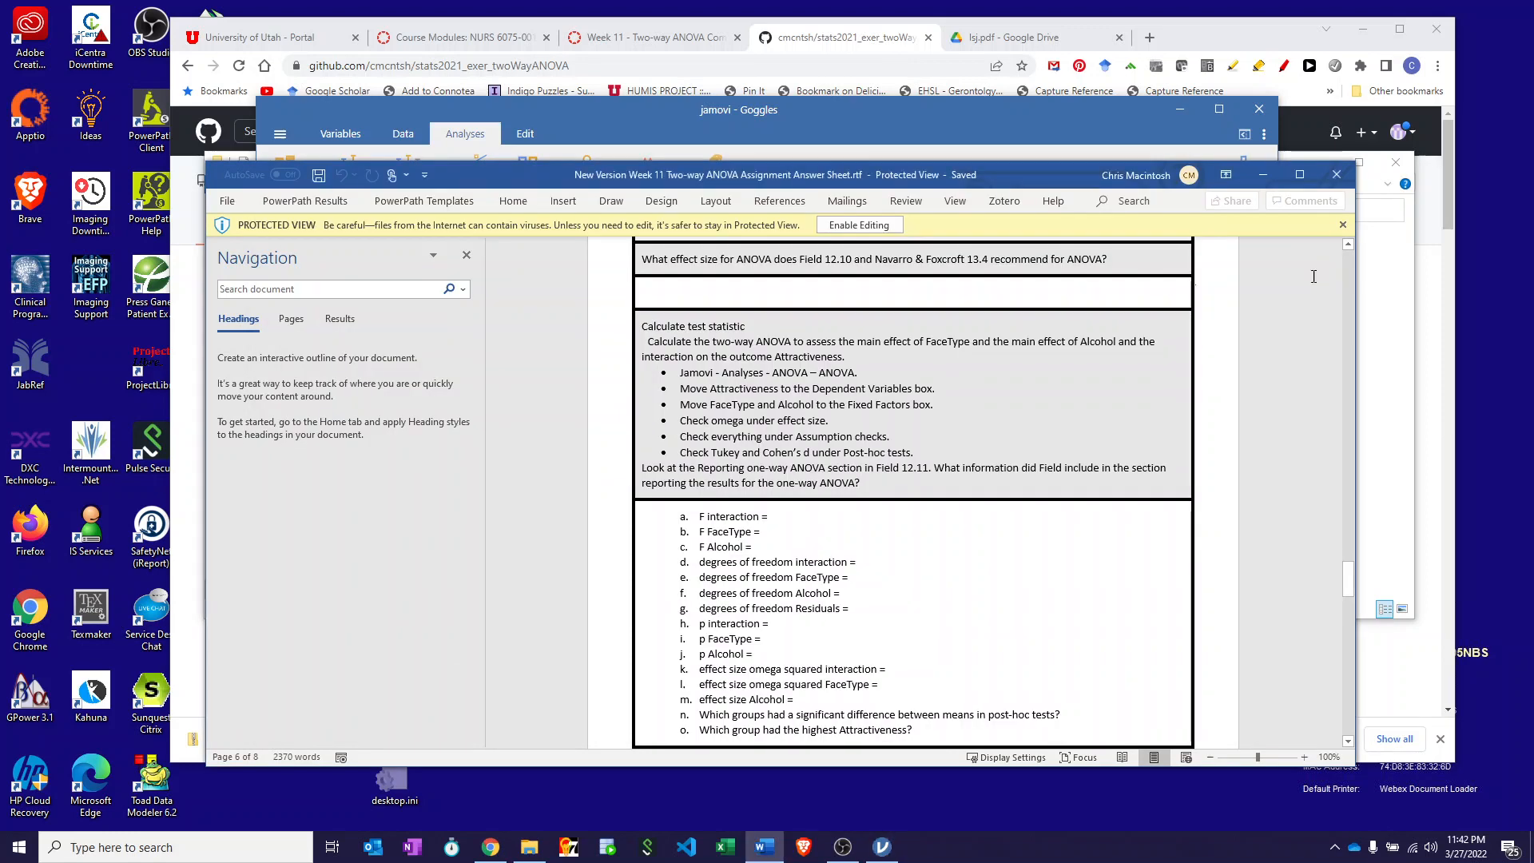
- Scroll the answer sheet down to page 7's Estimated Marginal Means interaction-plot instructions
scroll(895, 447, "down", 3)
scroll(893, 443, "up", 2)
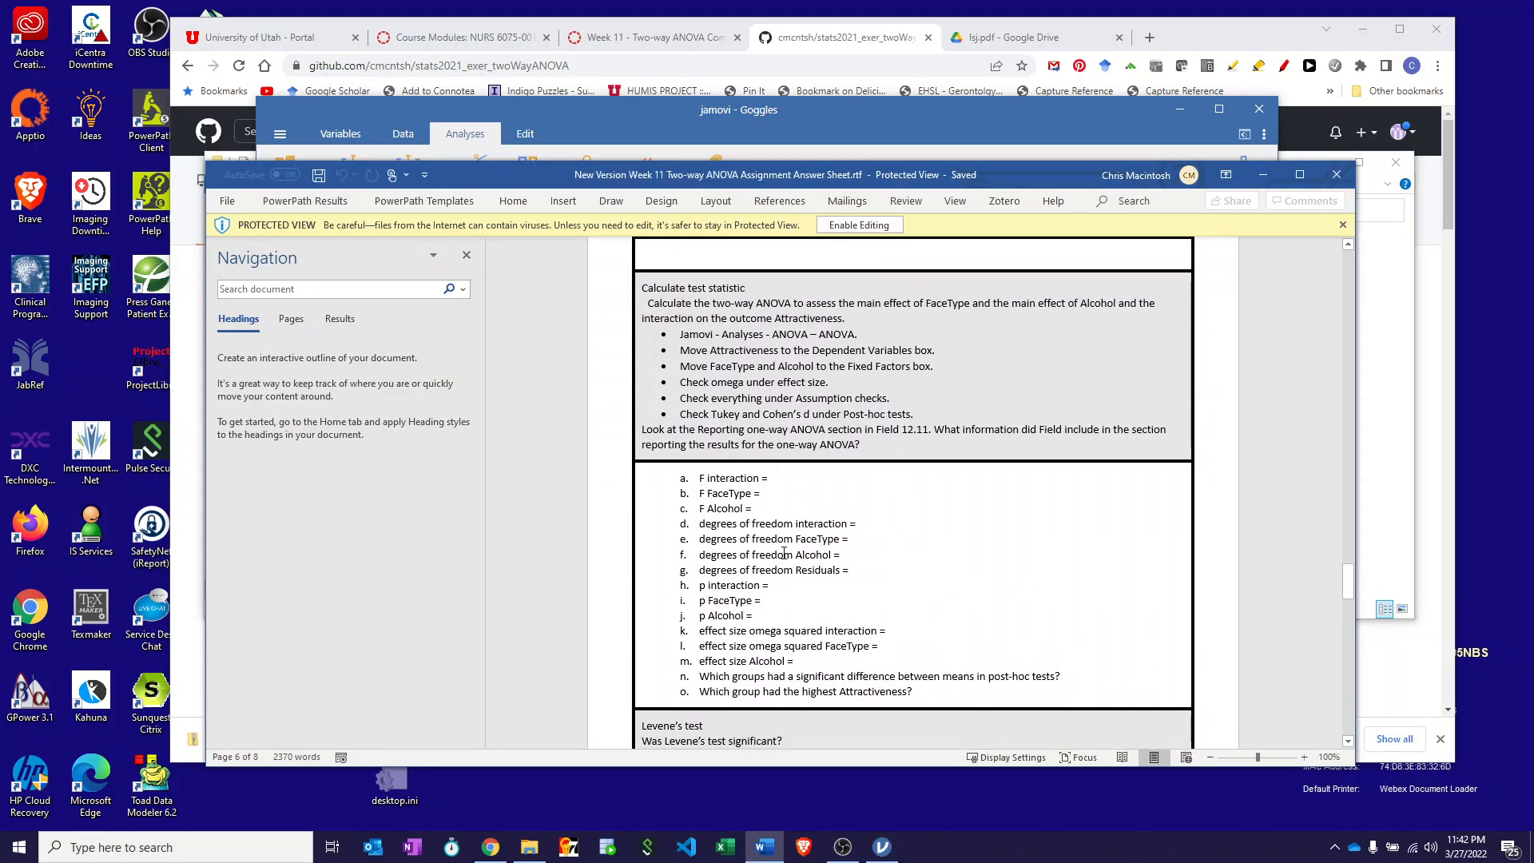
scroll(784, 553, "down", 7)
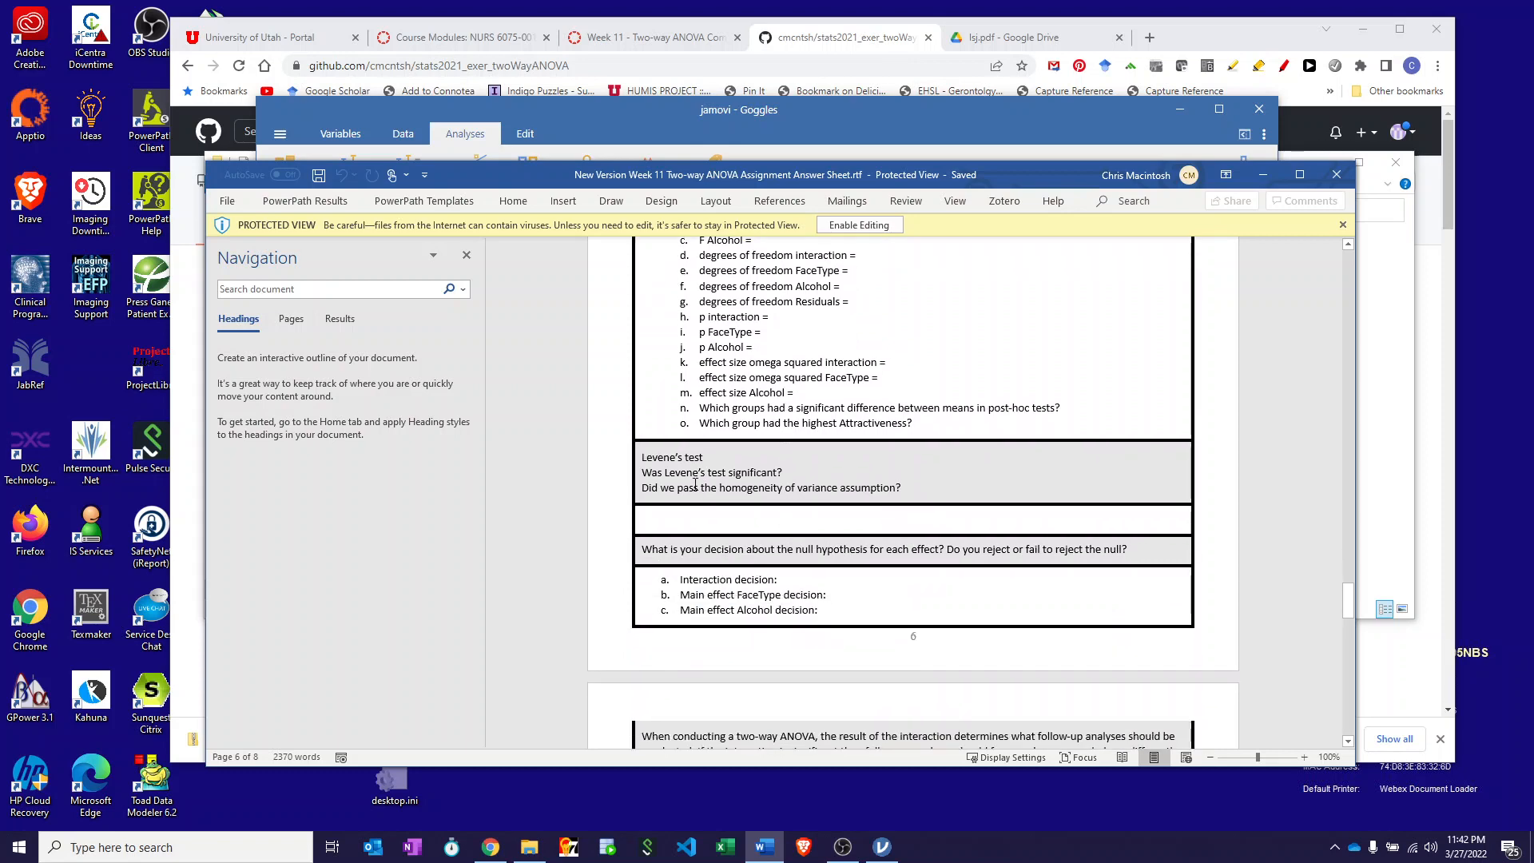
scroll(701, 532, "down", 7)
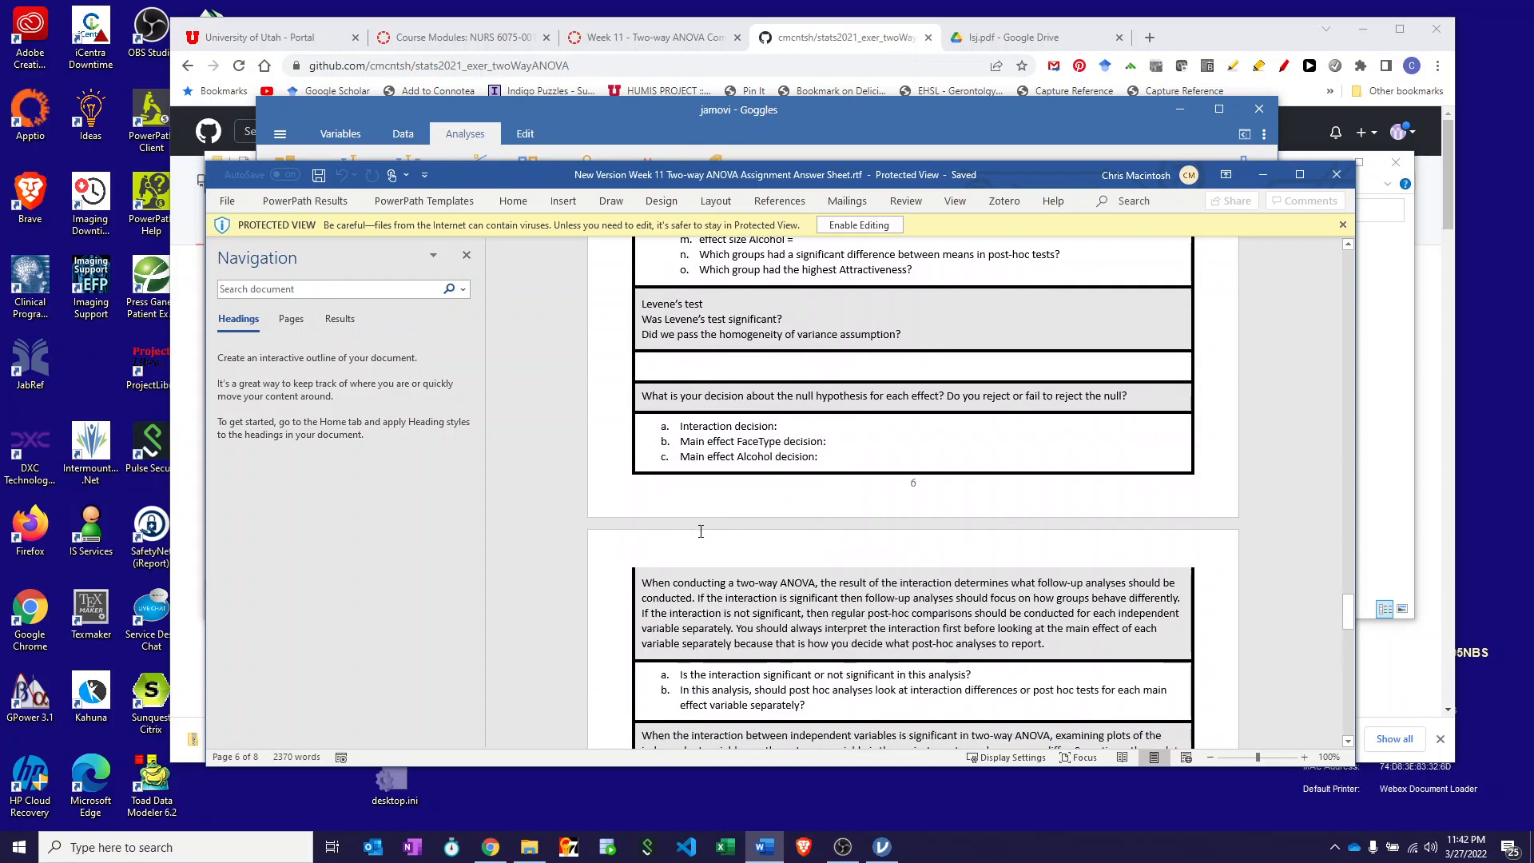
scroll(701, 532, "down", 2)
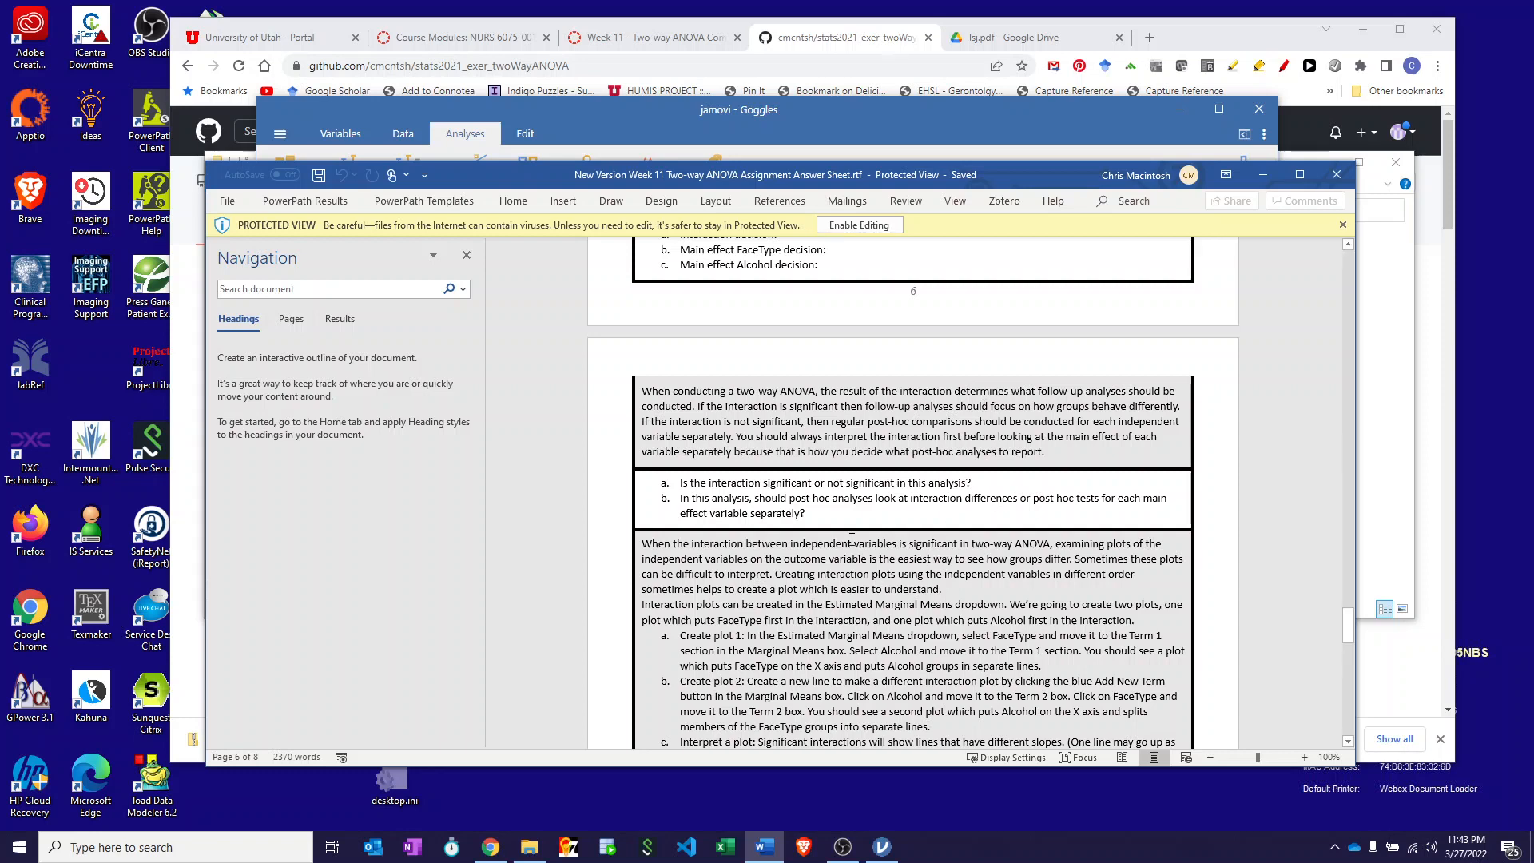
scroll(771, 424, "down", 6)
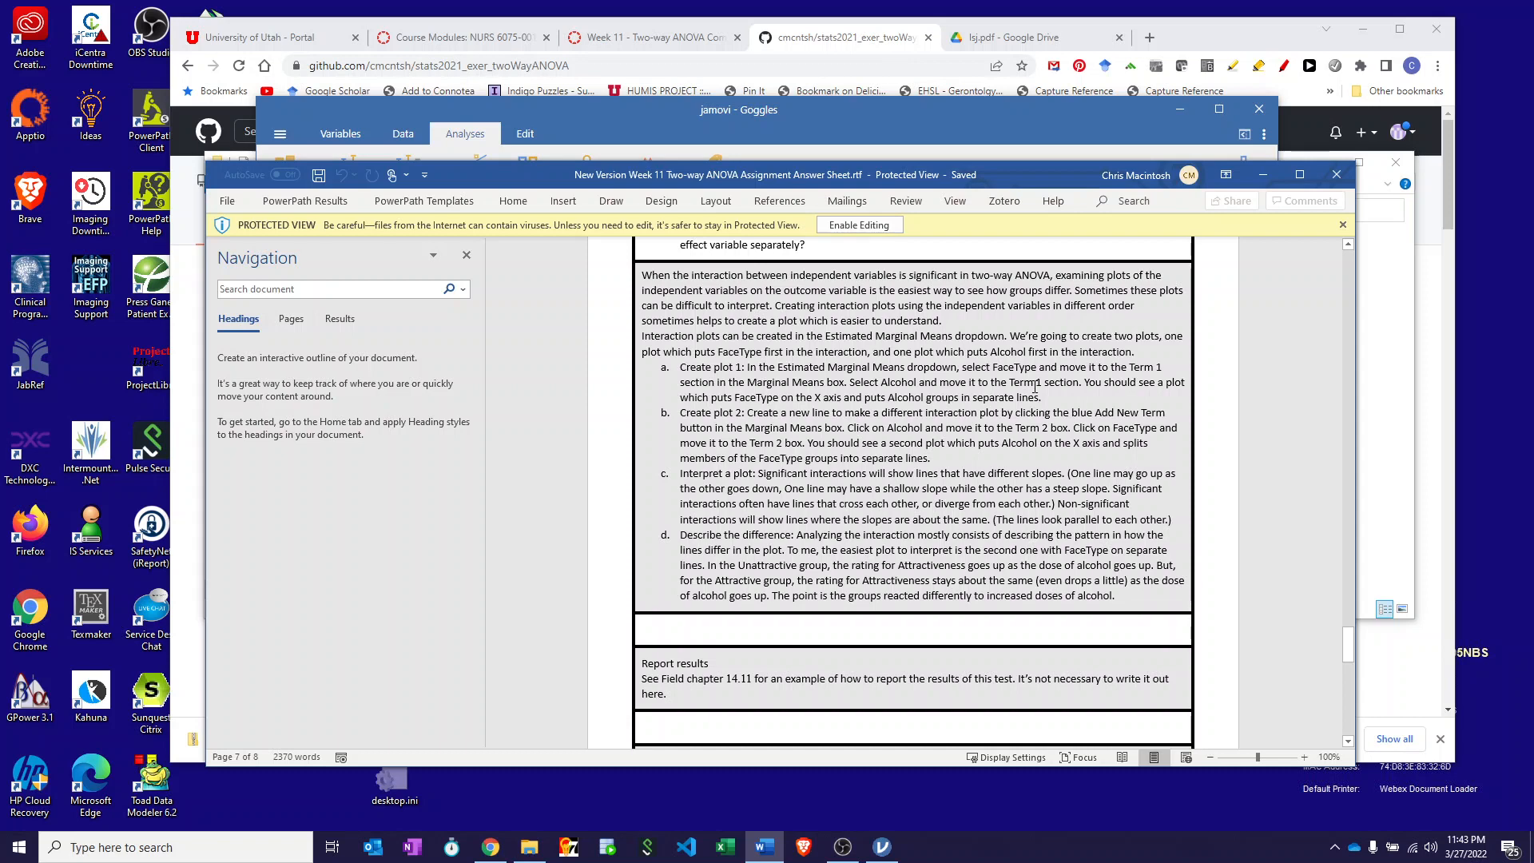
- Add an Estimated Marginal Means term with FaceType on the x axis and Alcohol as separate lines
left_click(673, 113)
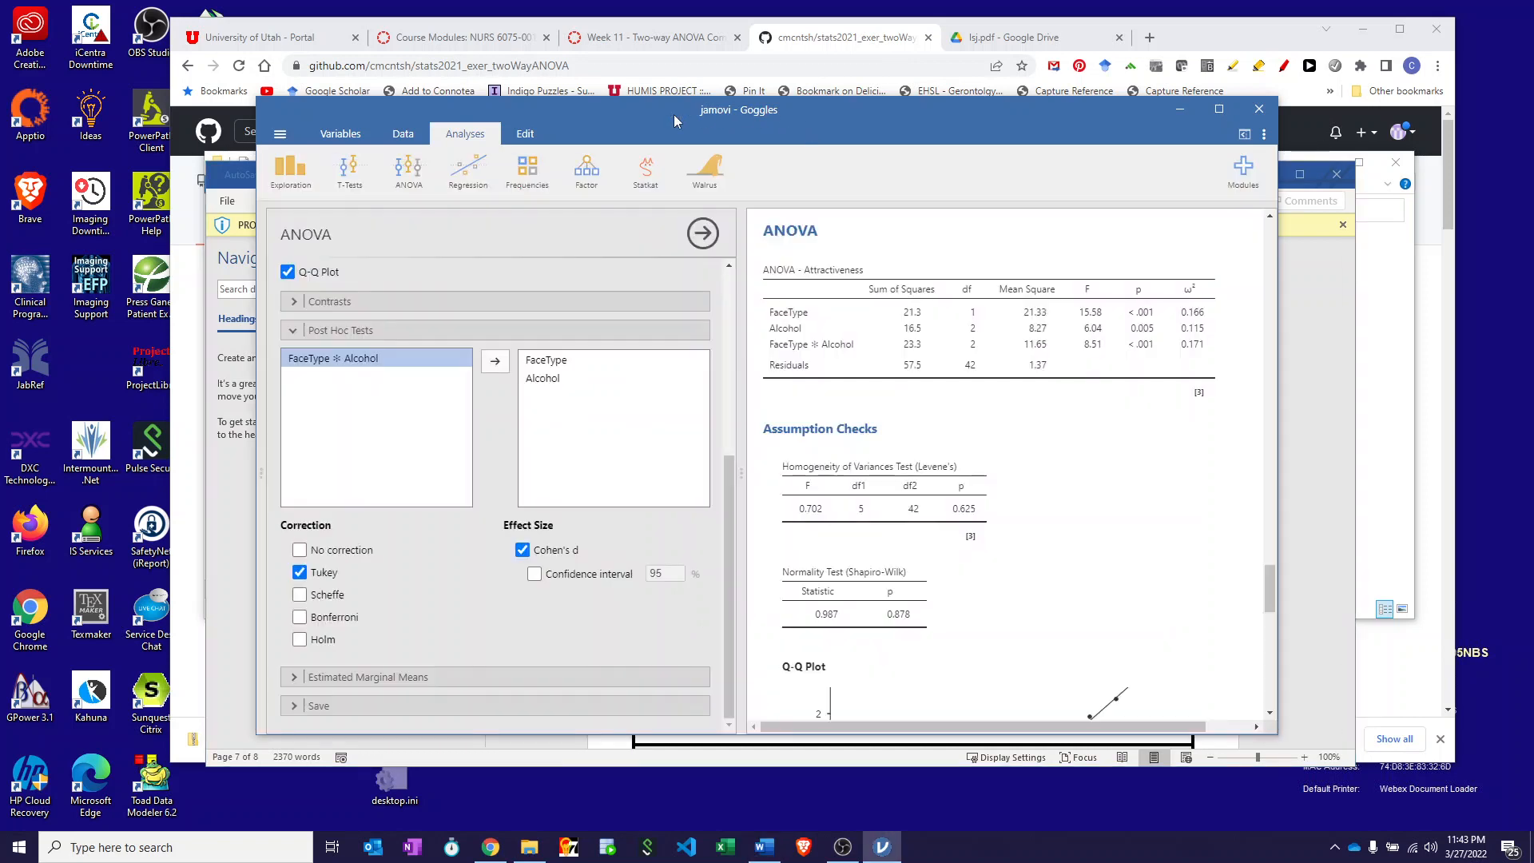
left_click(297, 677)
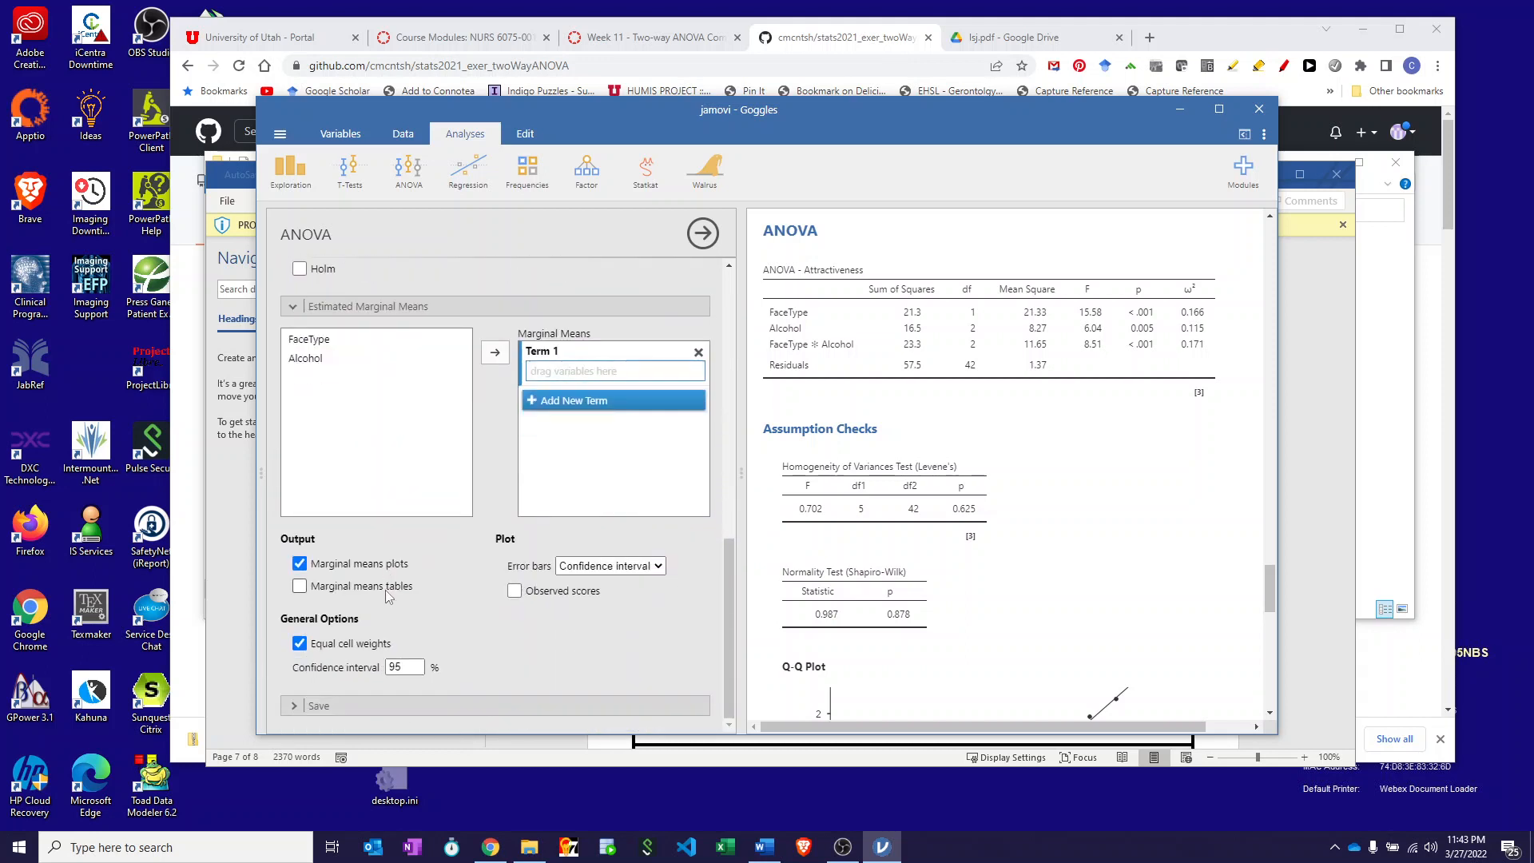
left_click(296, 342)
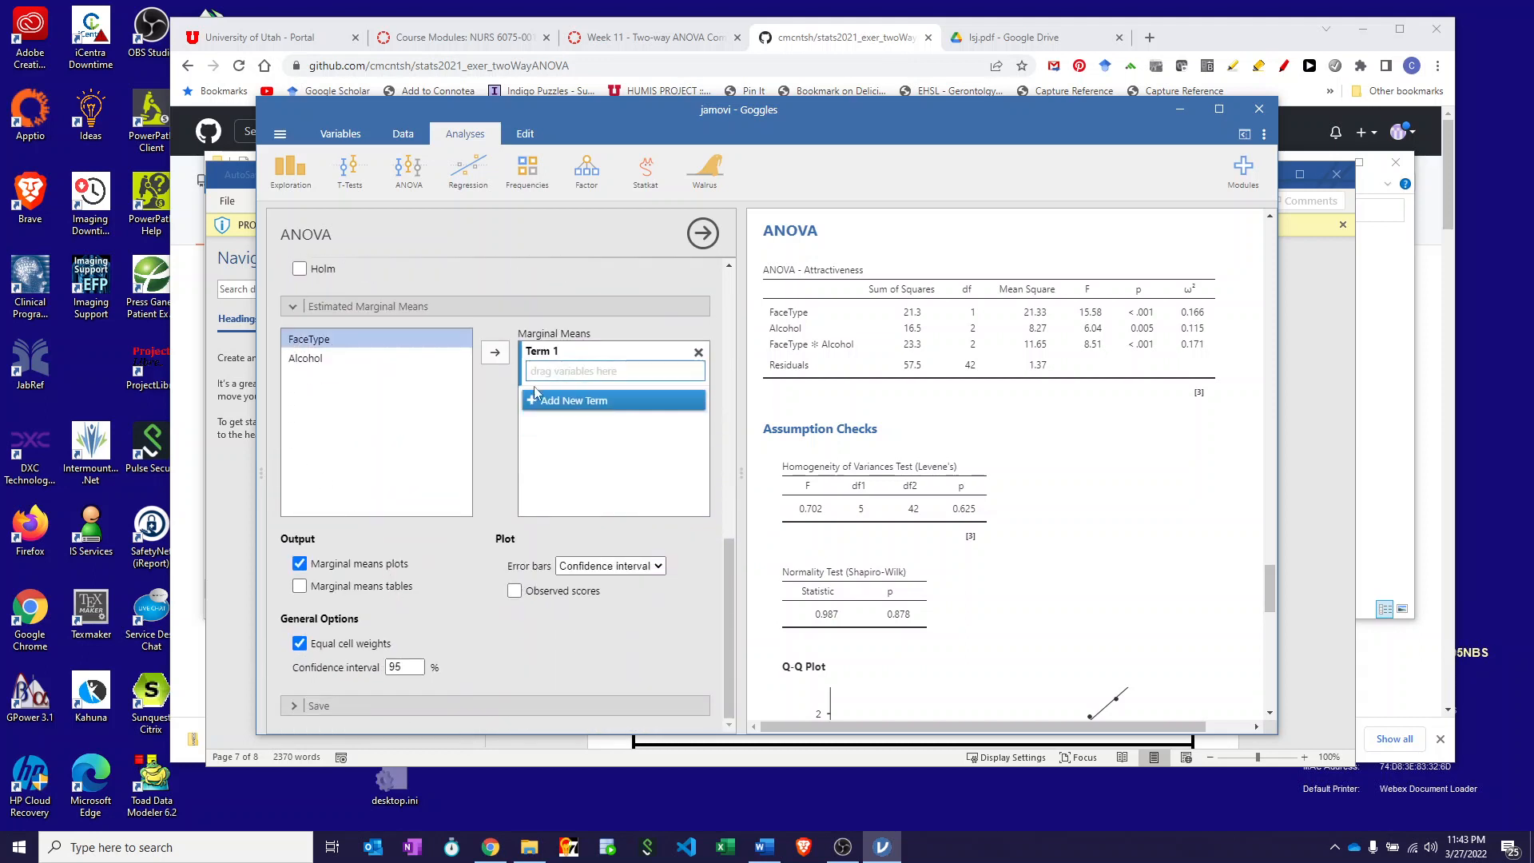
left_click(497, 353)
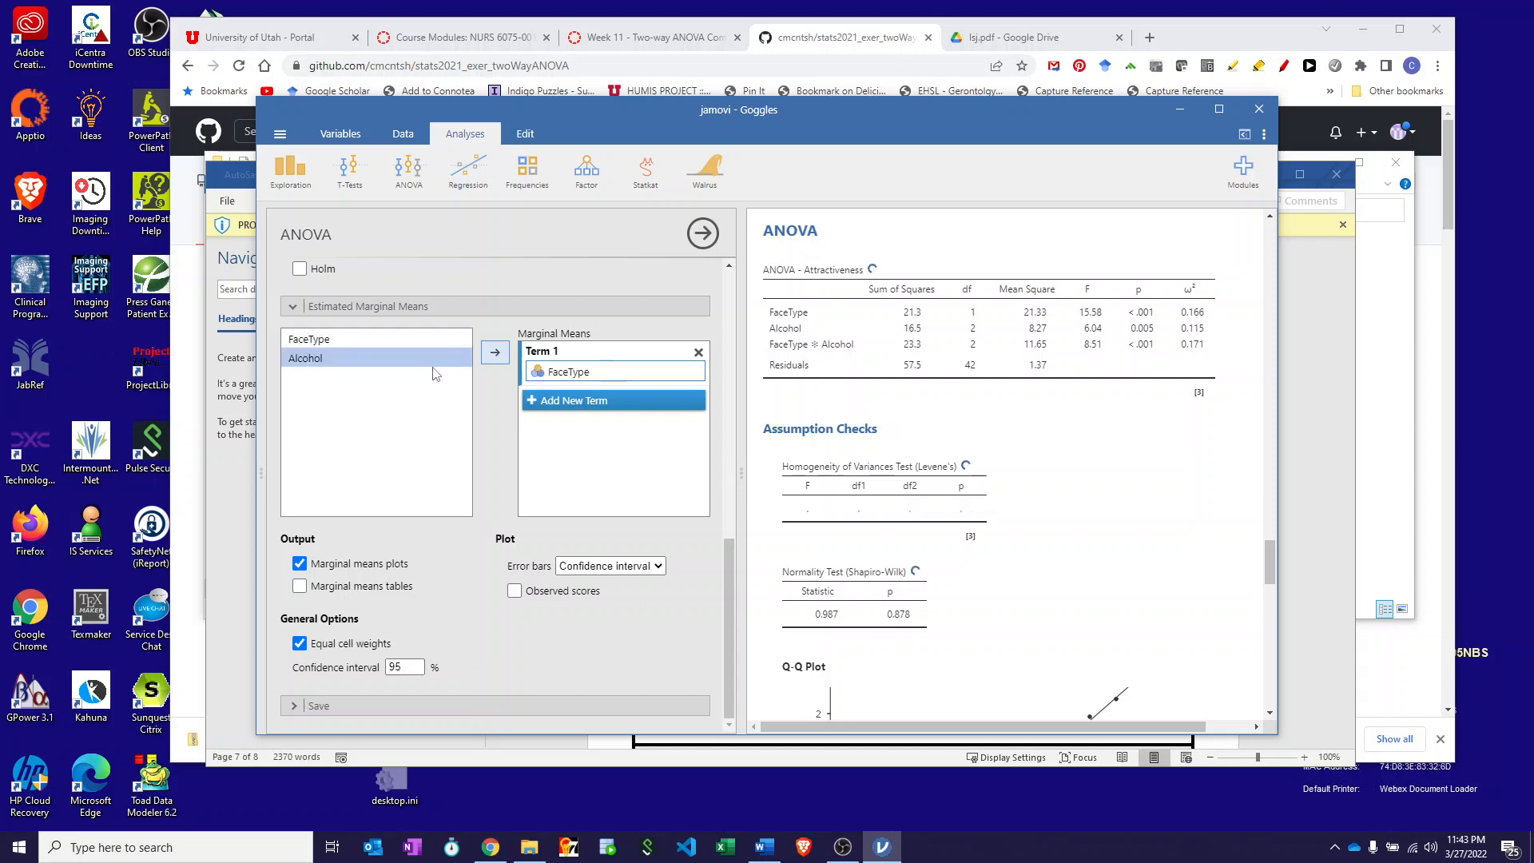
left_click(493, 354)
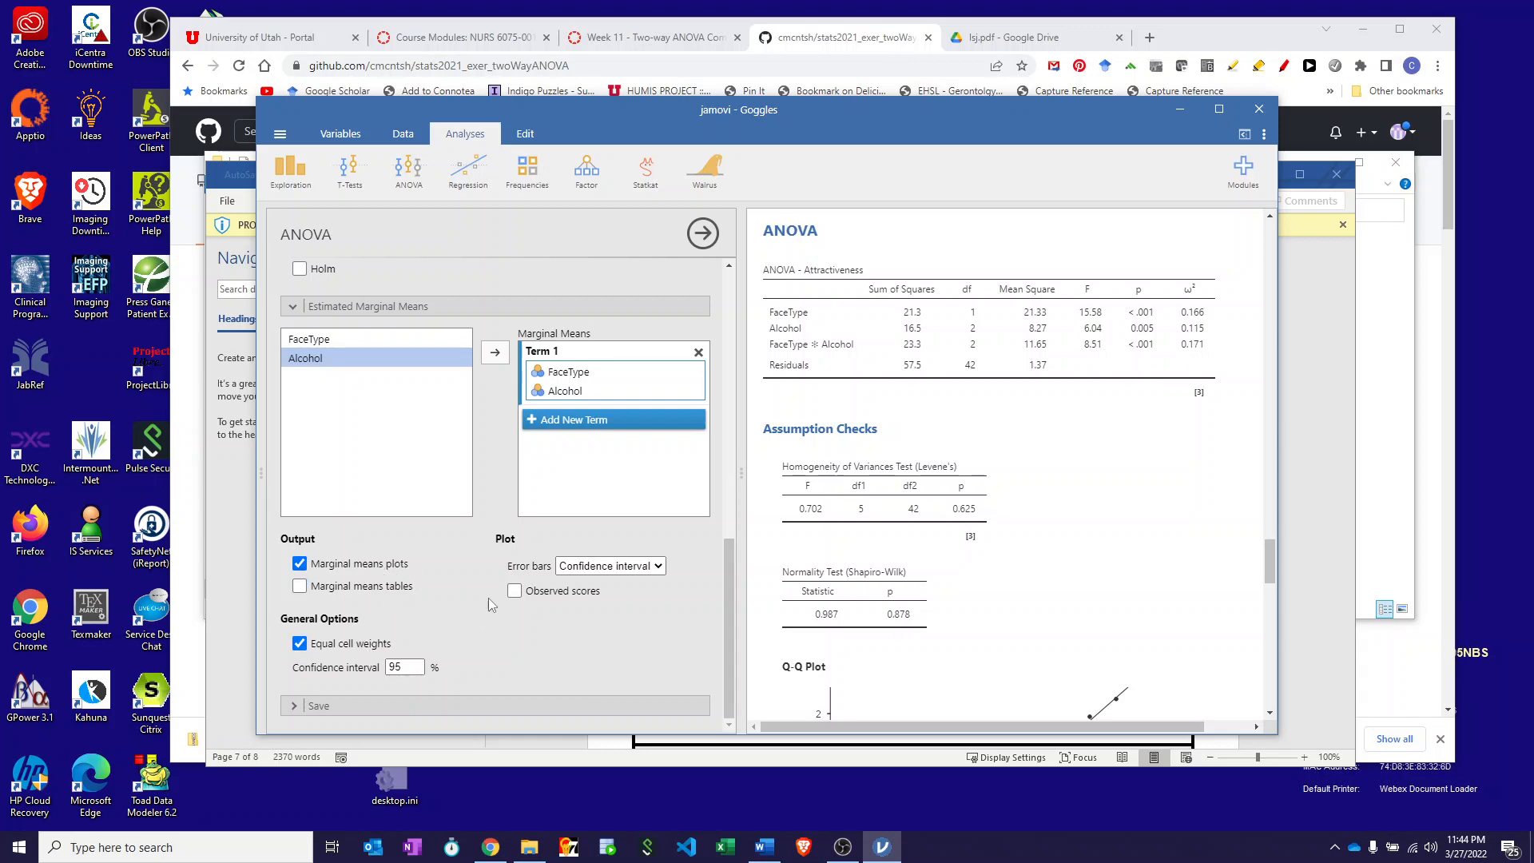
scroll(989, 565, "down", 10)
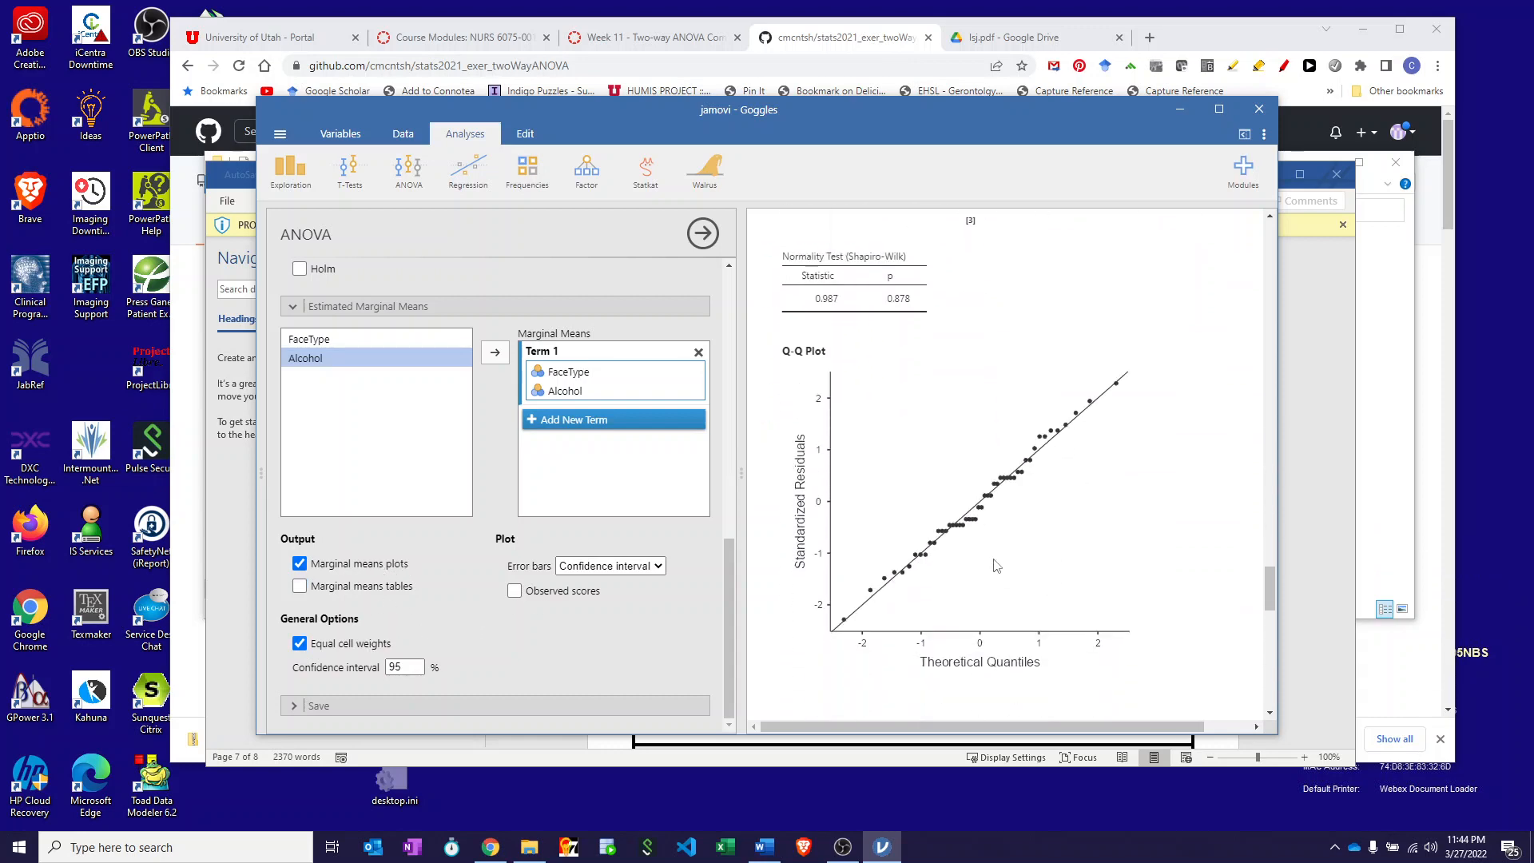
scroll(997, 565, "down", 5)
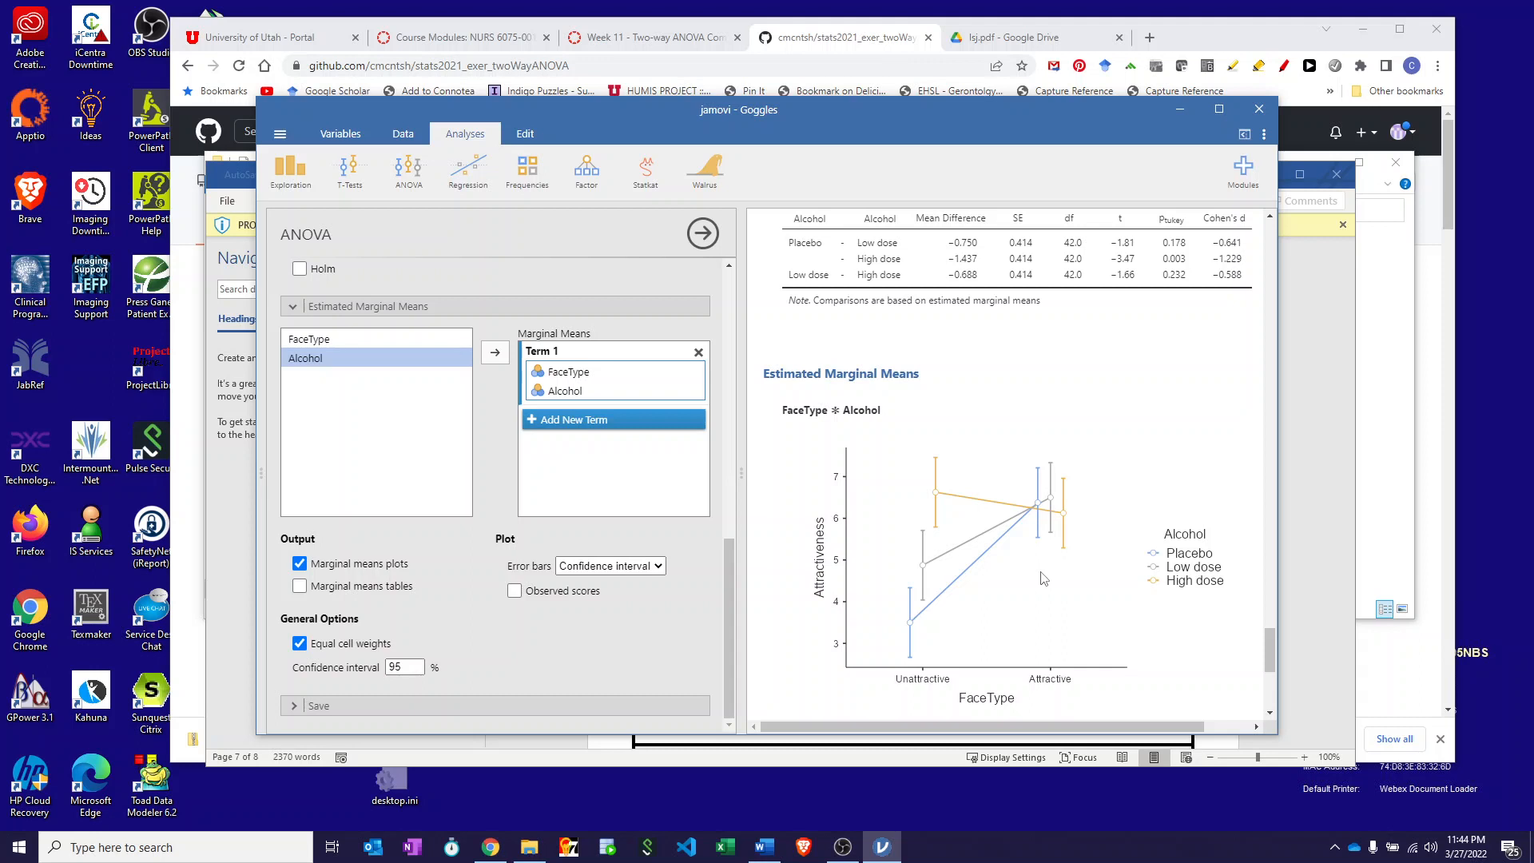
scroll(1043, 577, "down", 3)
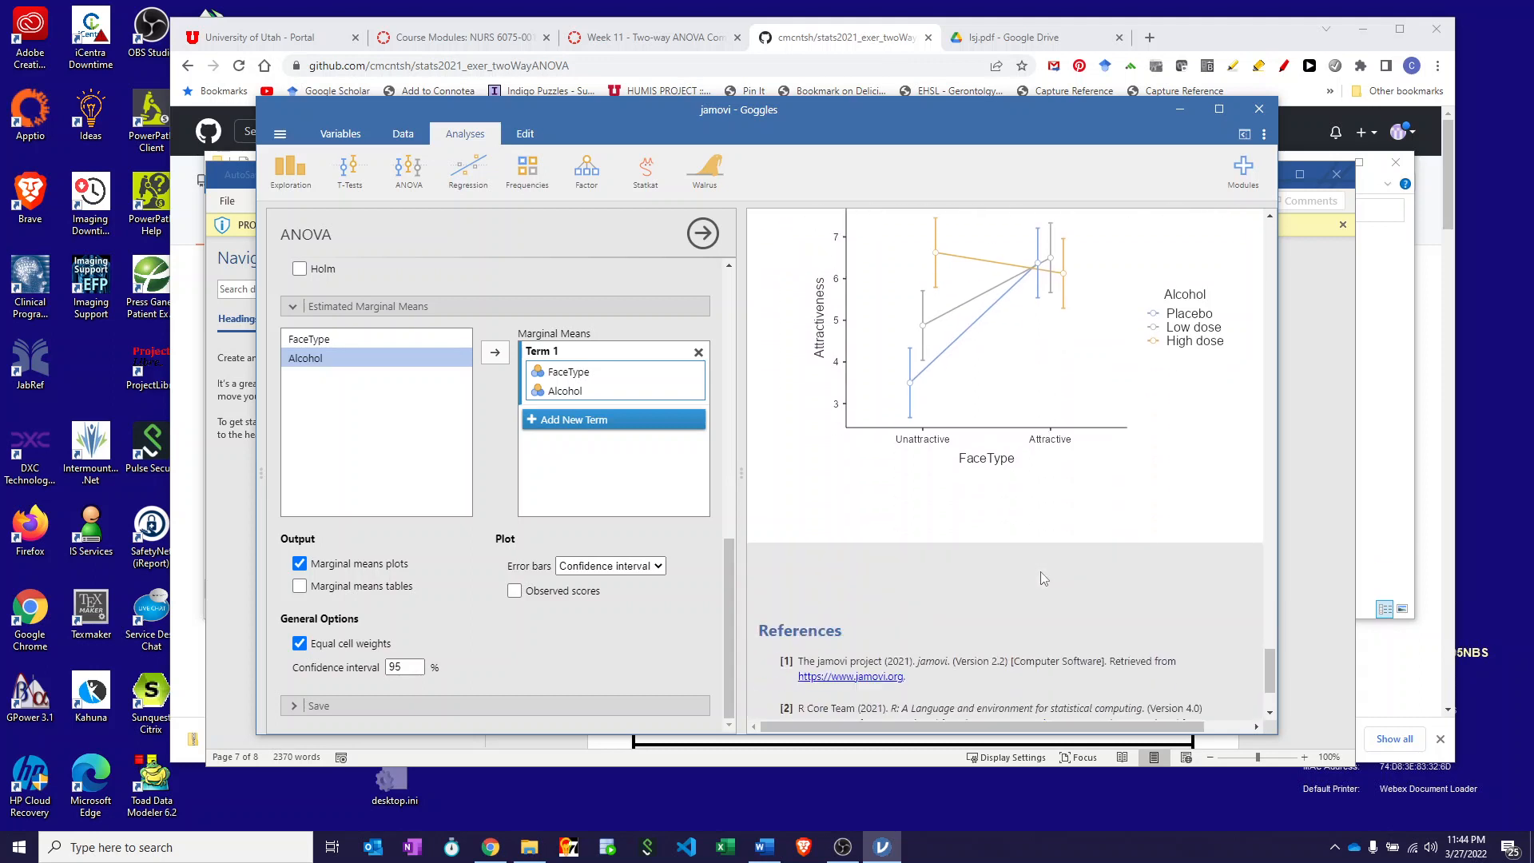
- Add a second marginal means term with Alcohol on the x axis and FaceType as lines
left_click(534, 424)
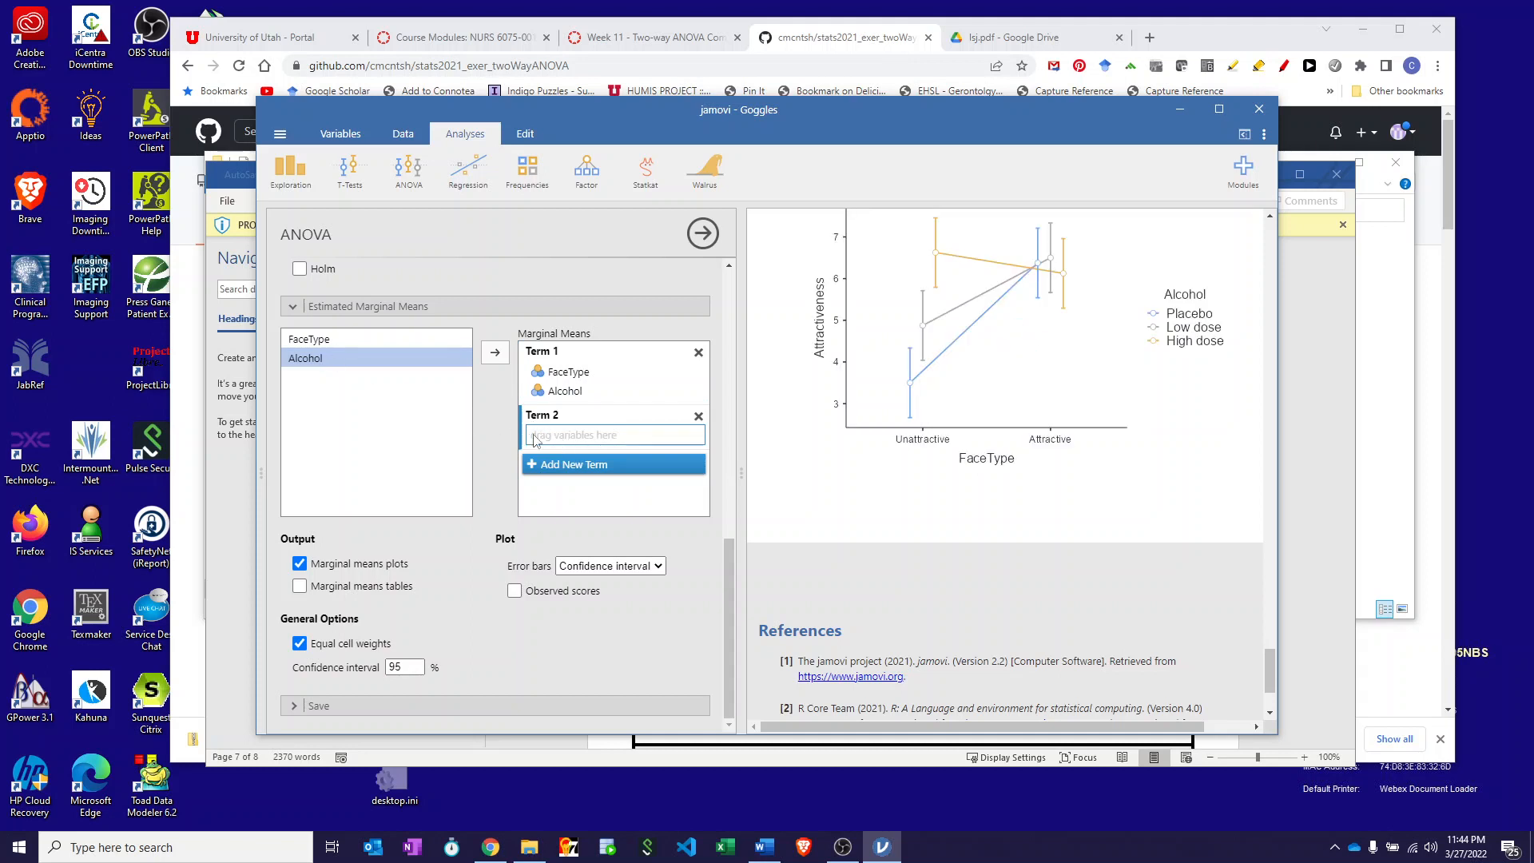
left_click(495, 353)
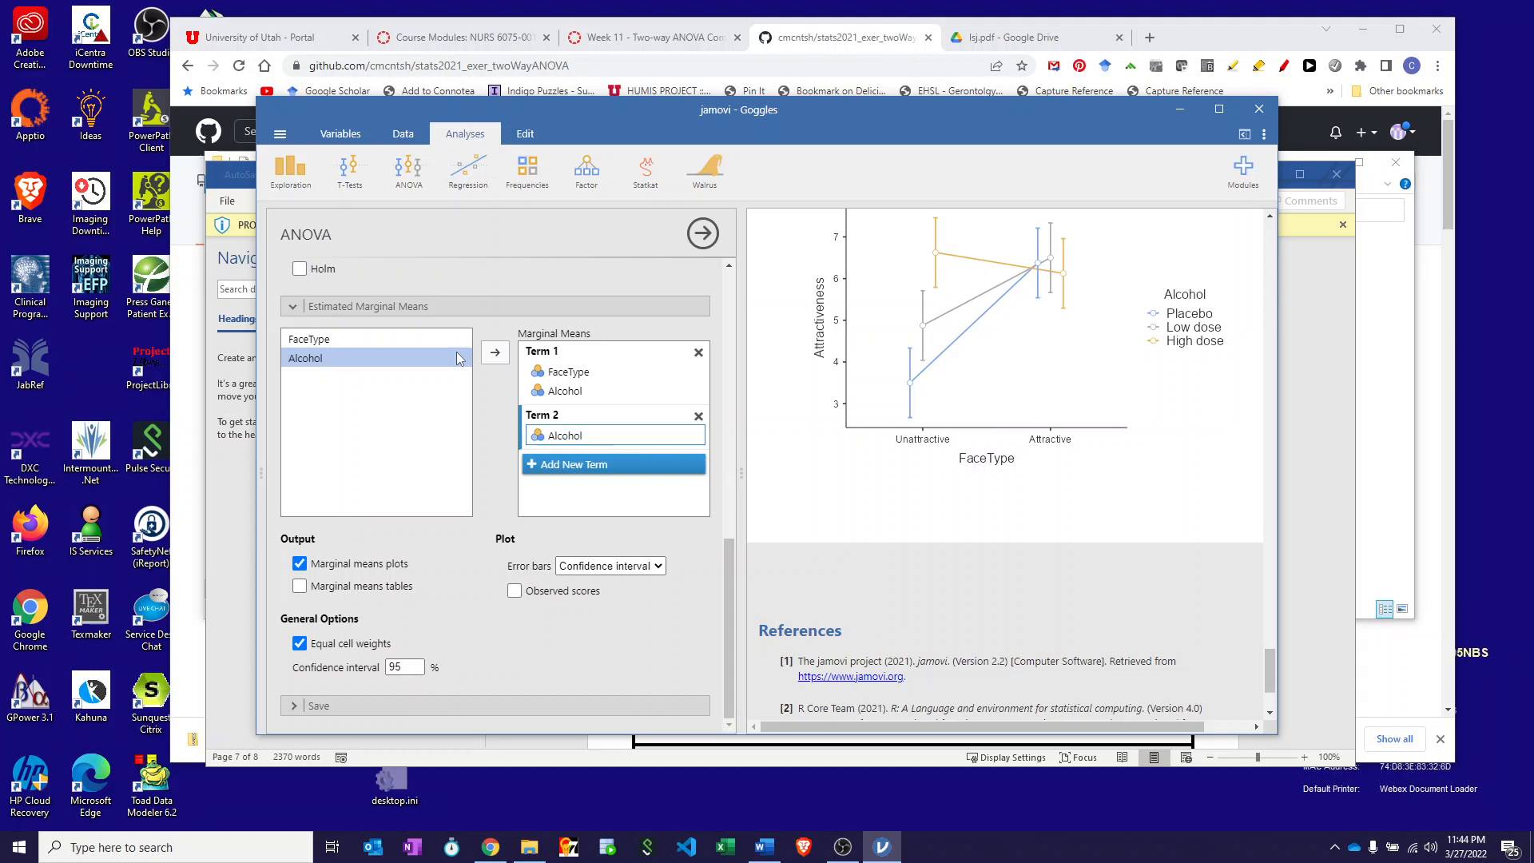
left_click(319, 340)
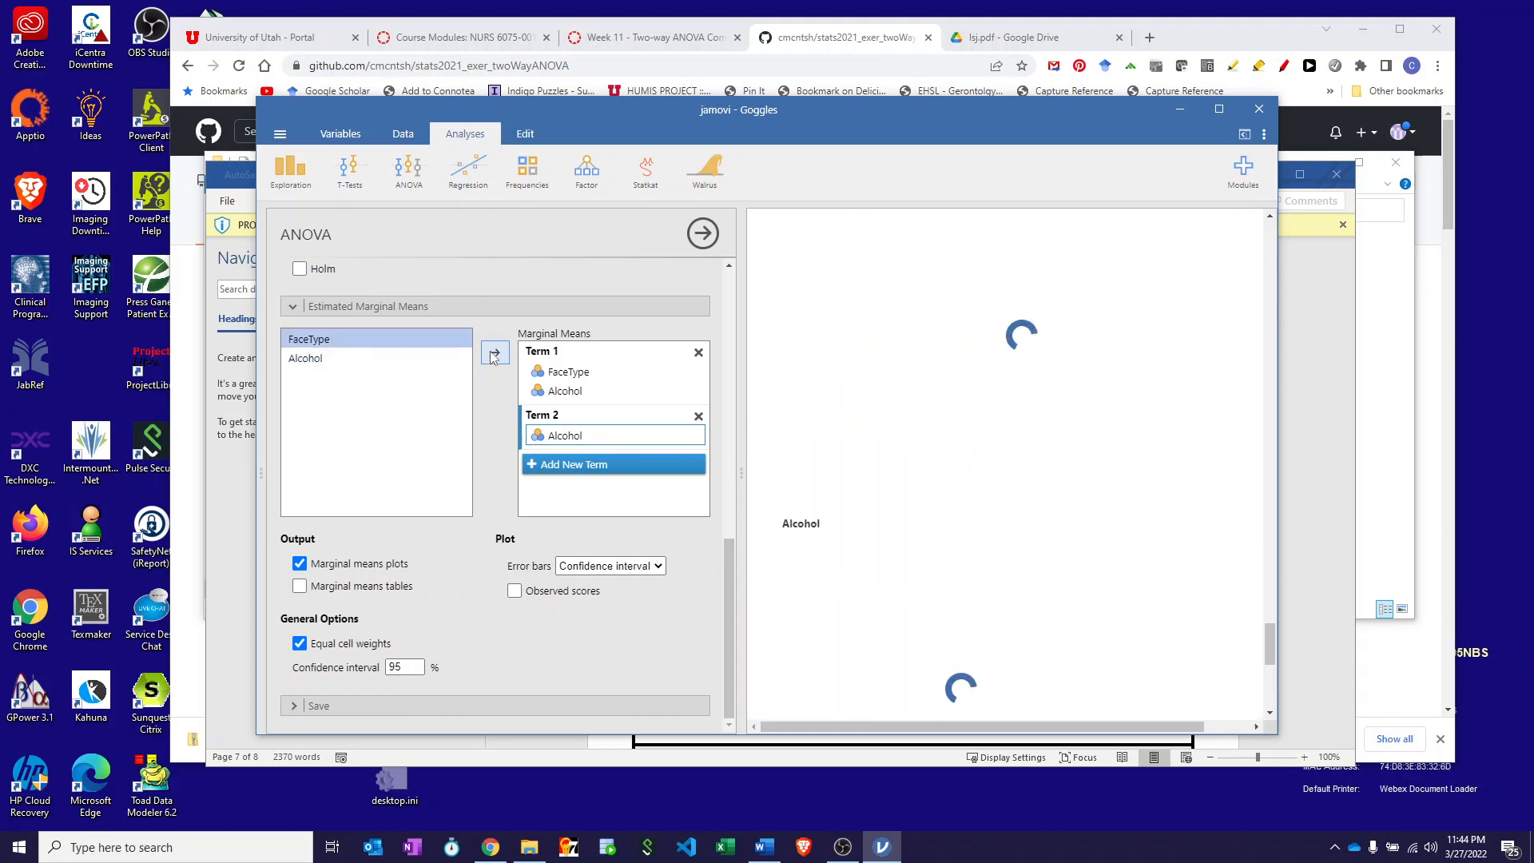
left_click(494, 354)
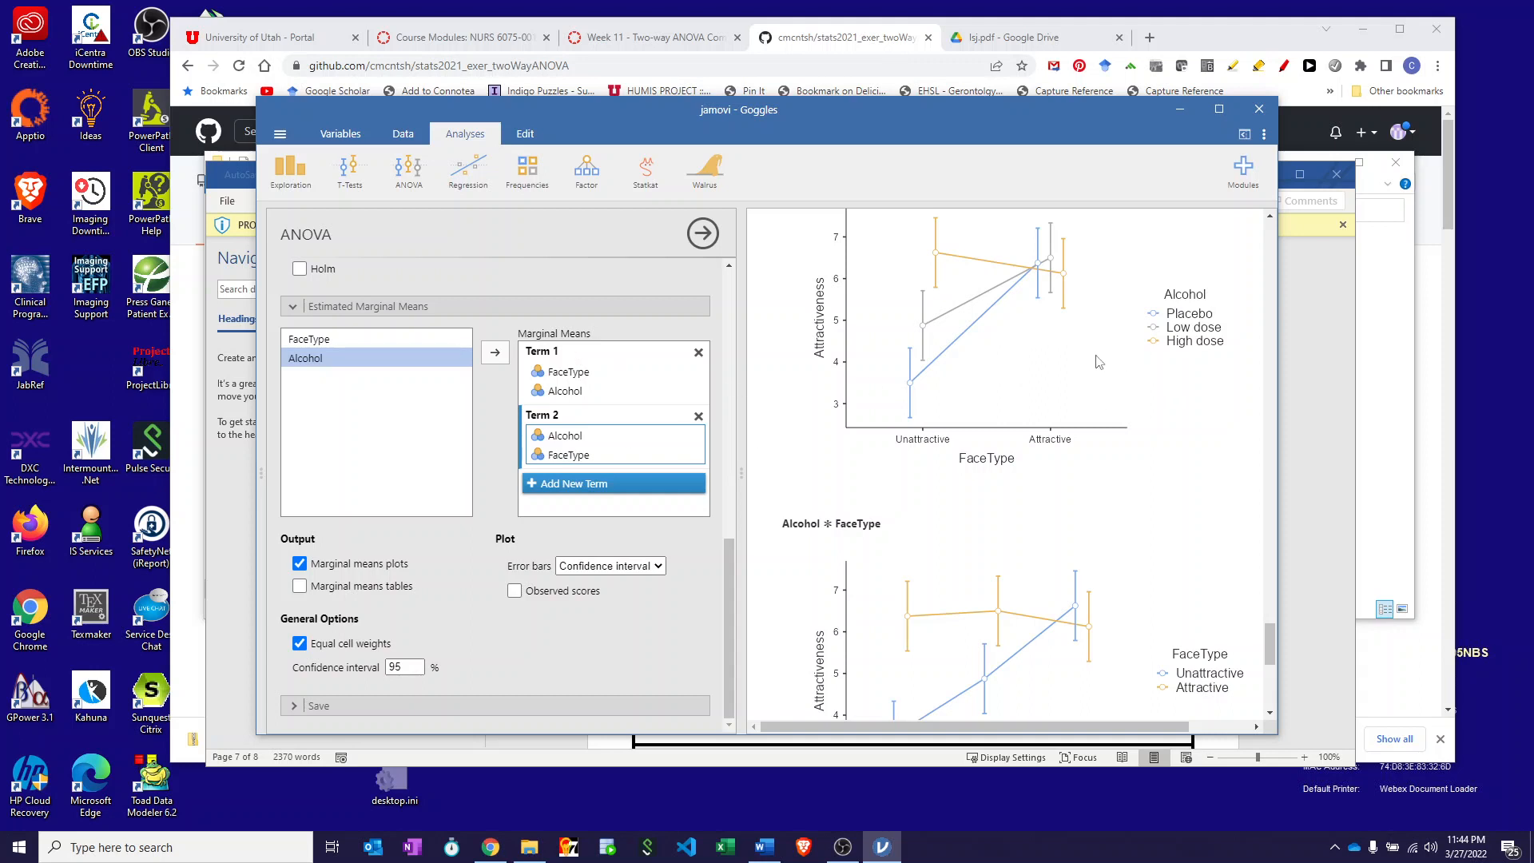
- Look over the resulting interaction plots, then bring the Word answer sheet back to the front
scroll(1098, 362, "up", 2)
scroll(1098, 362, "up", 2)
scroll(1098, 363, "down", 3)
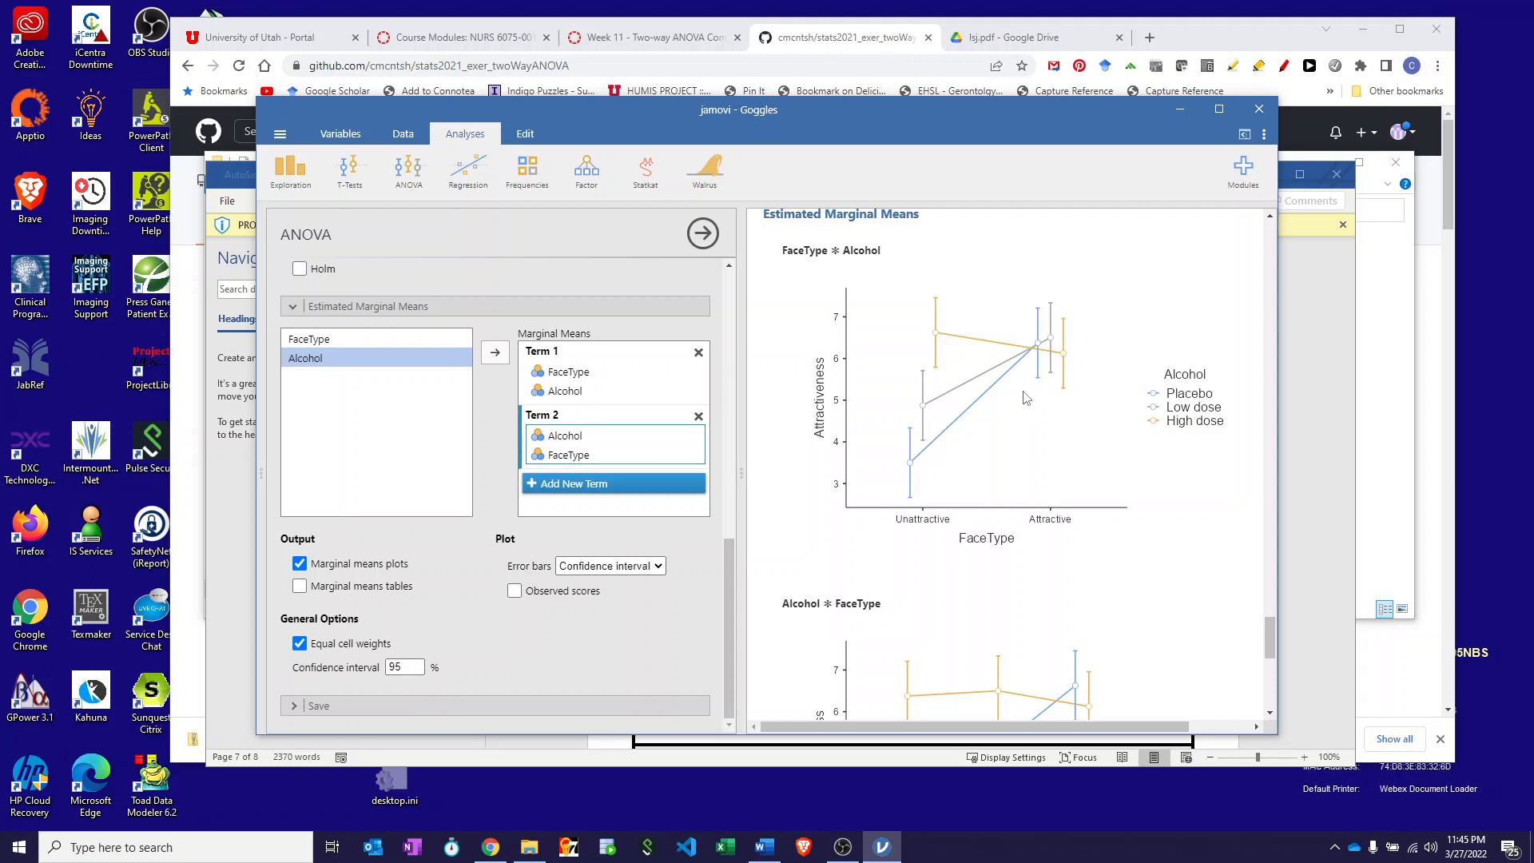
scroll(1121, 615, "down", 3)
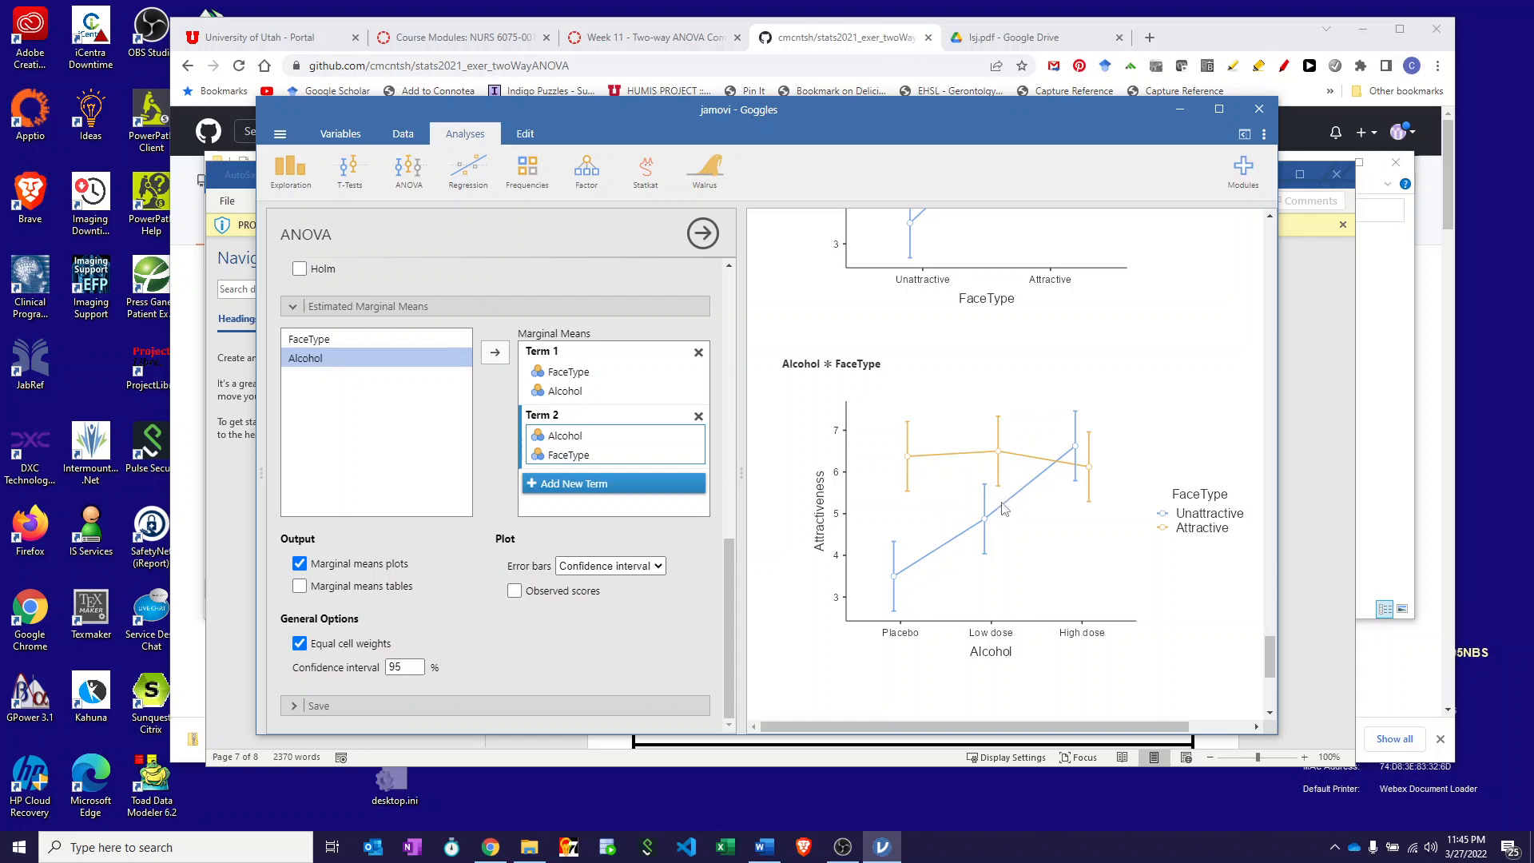
scroll(999, 535, "down", 3)
scroll(995, 534, "up", 10)
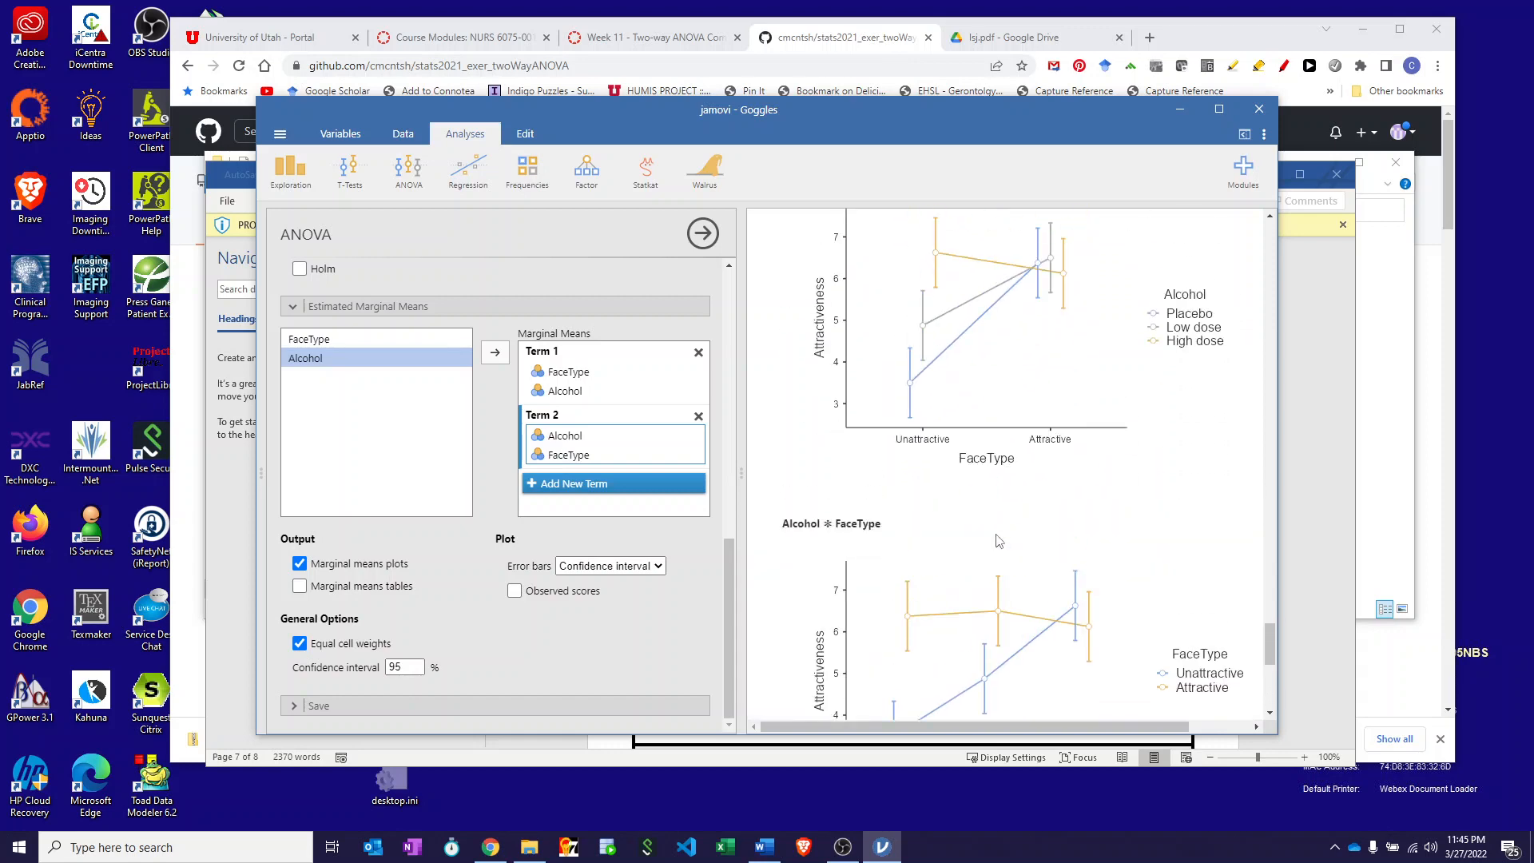
scroll(991, 530, "up", 5)
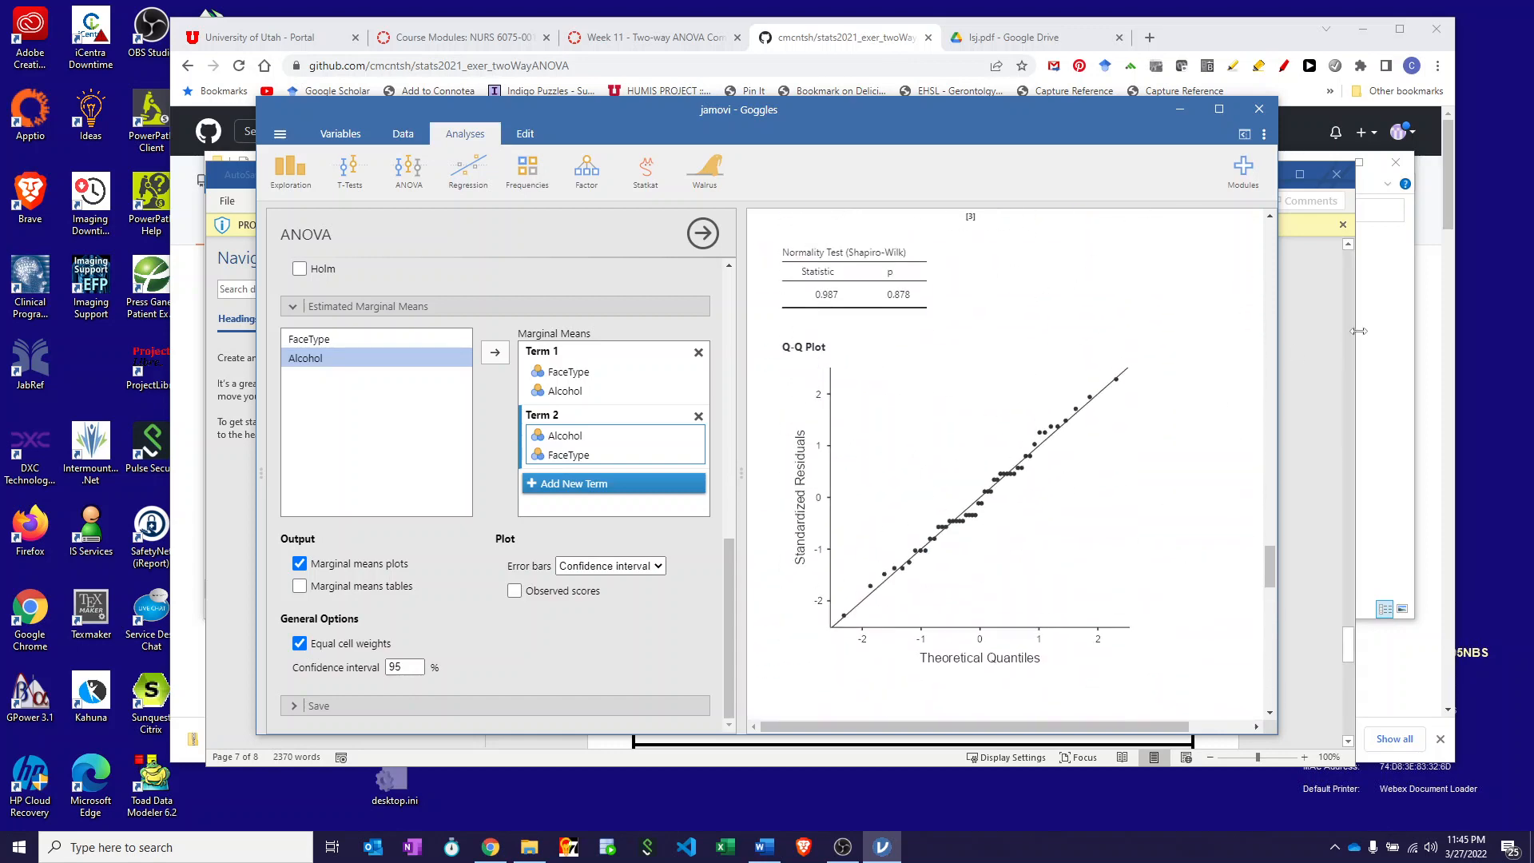
left_click(1305, 320)
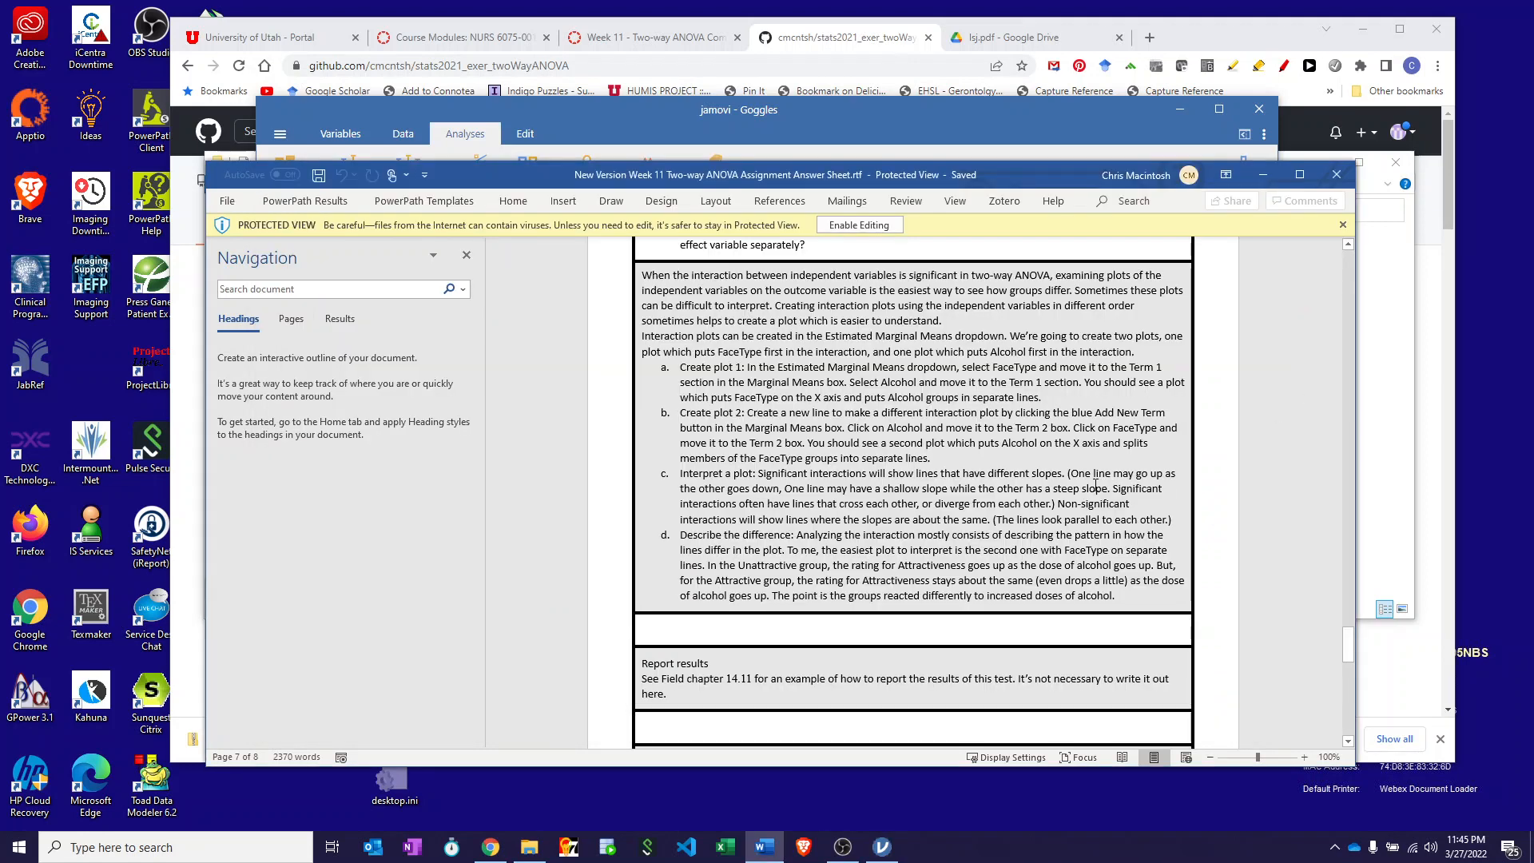
- Scroll the Word answer sheet to the 'Calculate test statistic' list of ANOVA values to report
scroll(1095, 485, "up", 12)
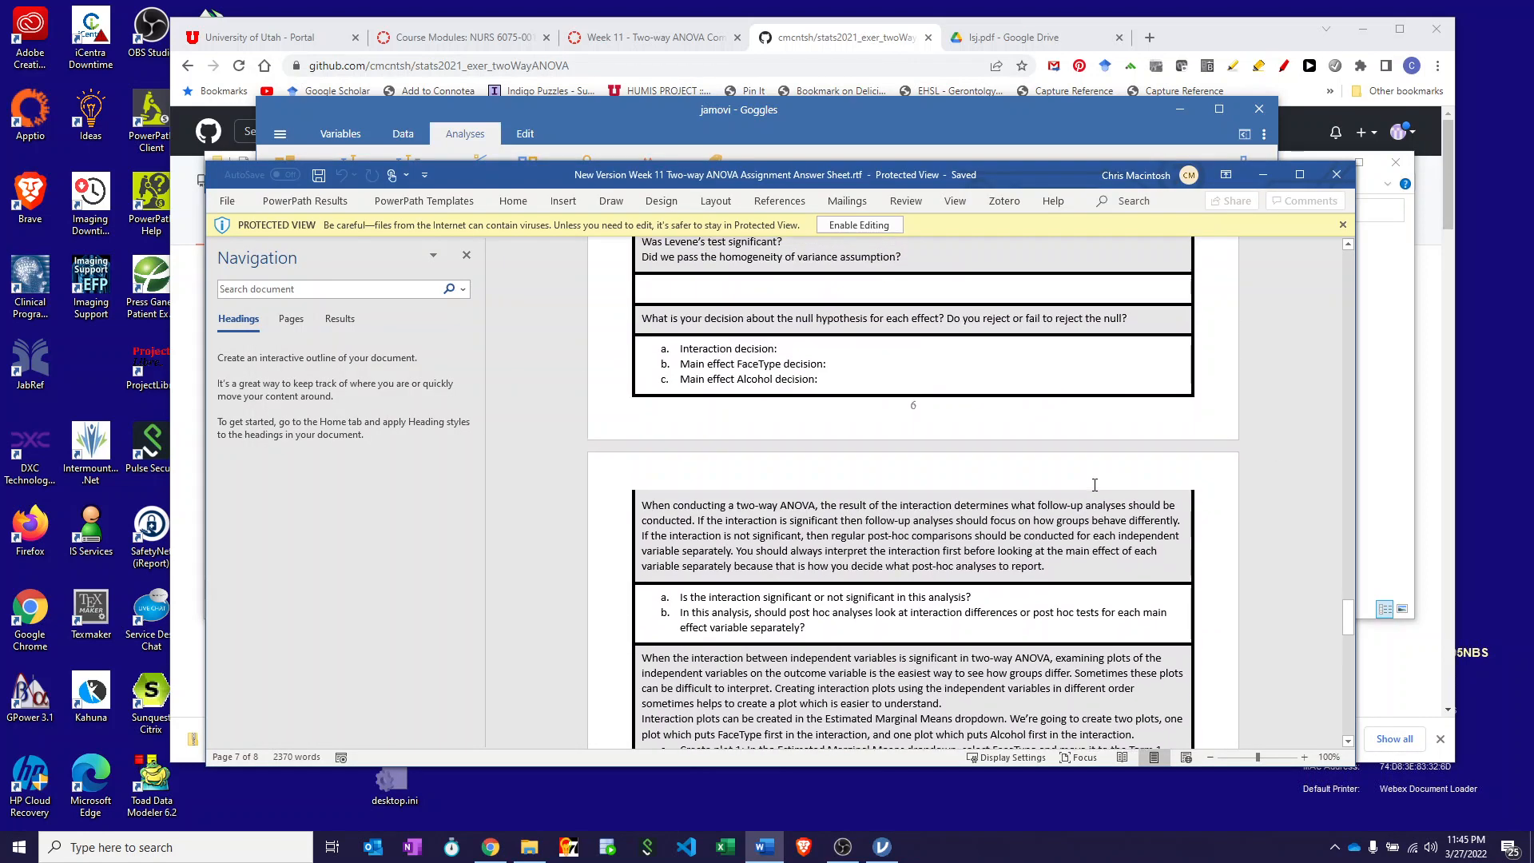
scroll(1093, 485, "up", 10)
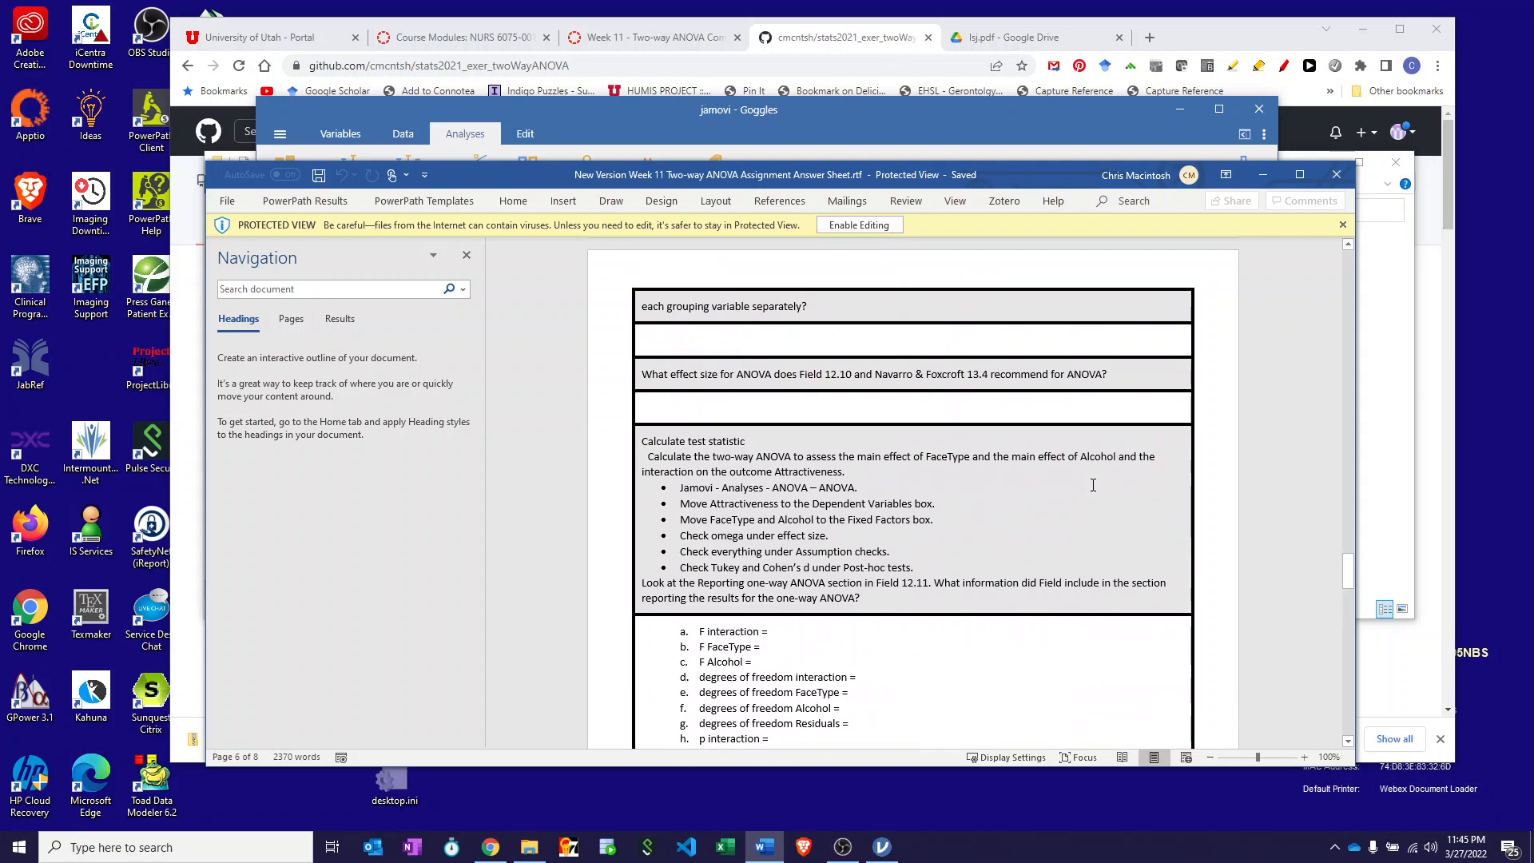
scroll(1093, 485, "down", 2)
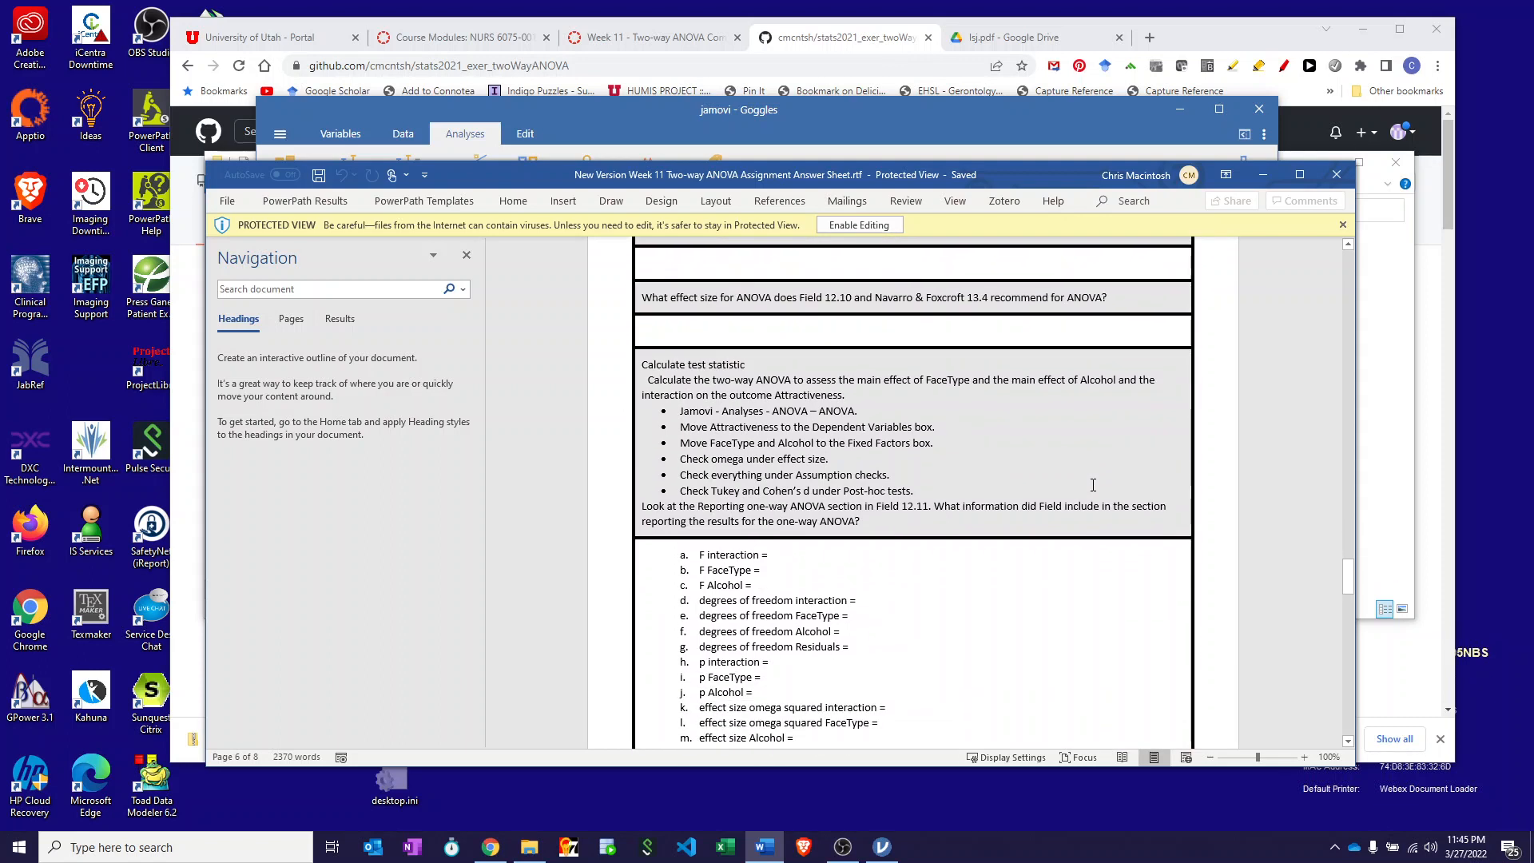
scroll(942, 421, "down", 2)
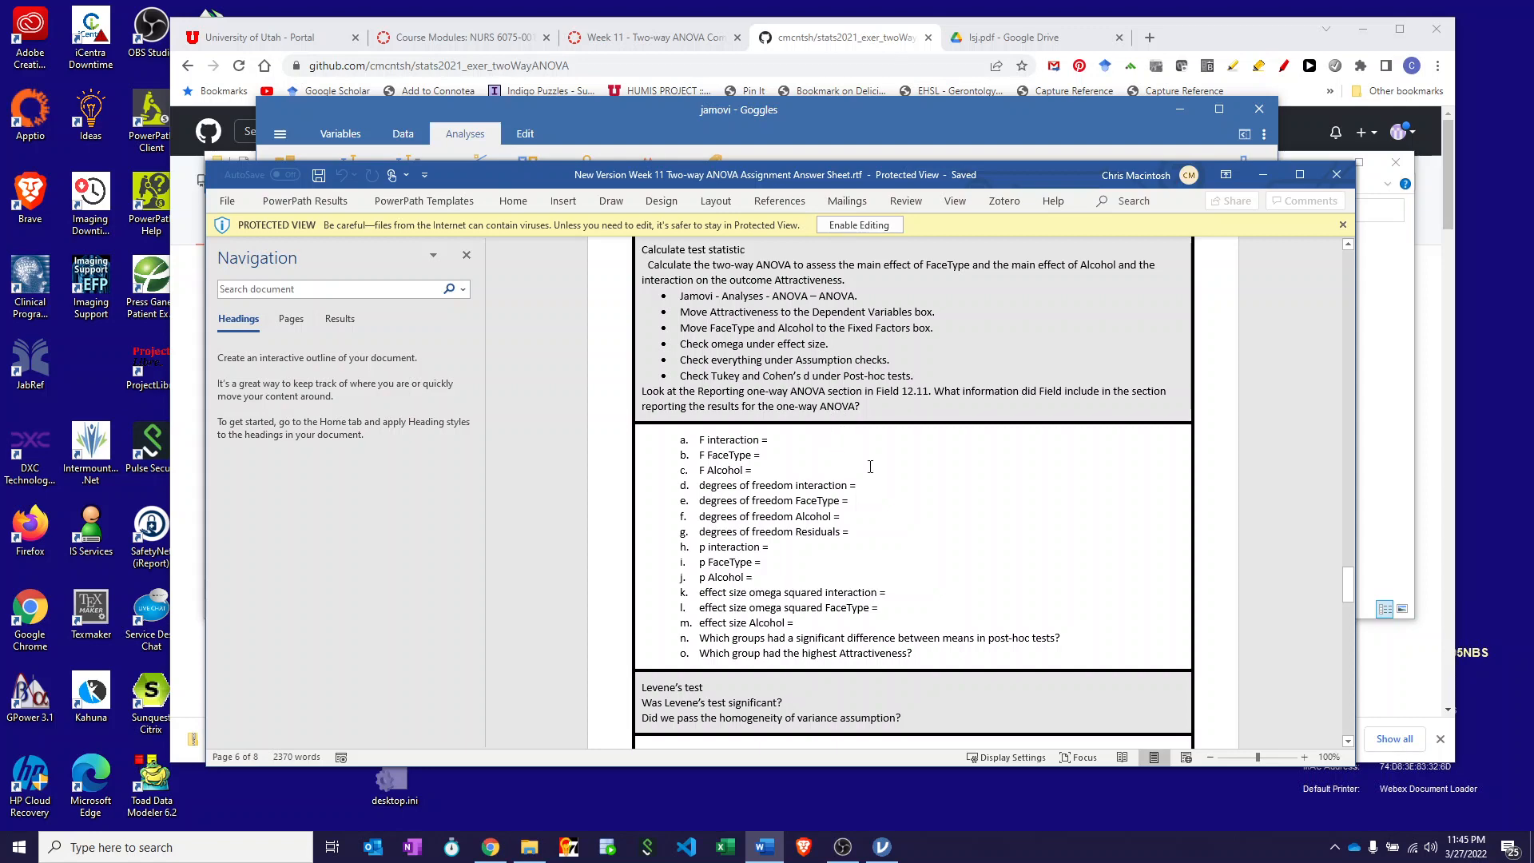
- Switch to jamovi and show the ANOVA table with FaceType F = 15.58 and Alcohol F = 6.04
left_click(1026, 106)
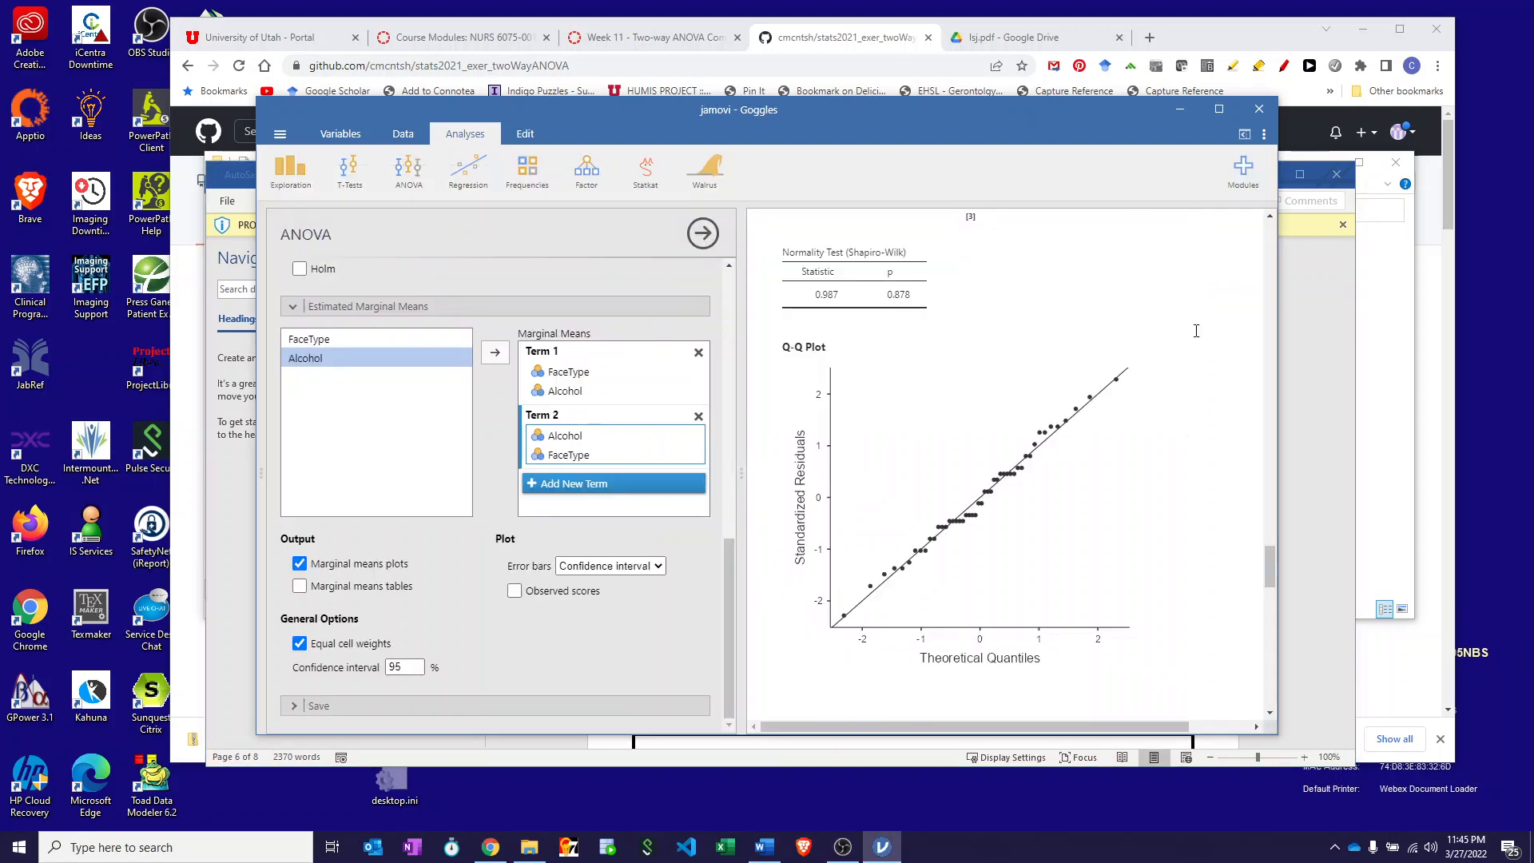
scroll(1135, 452, "up", 5)
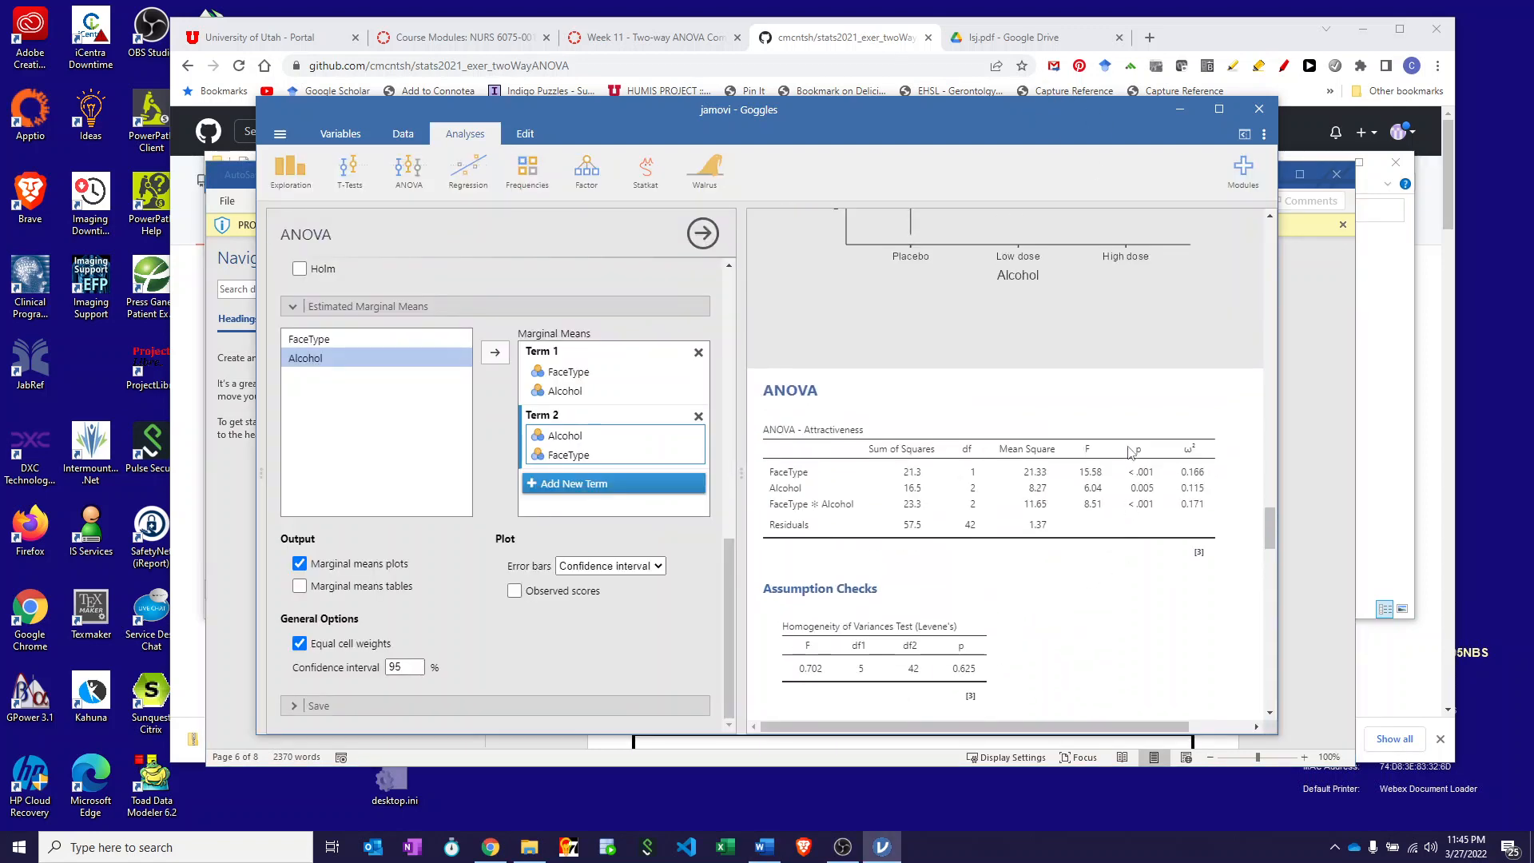
scroll(1129, 451, "down", 1)
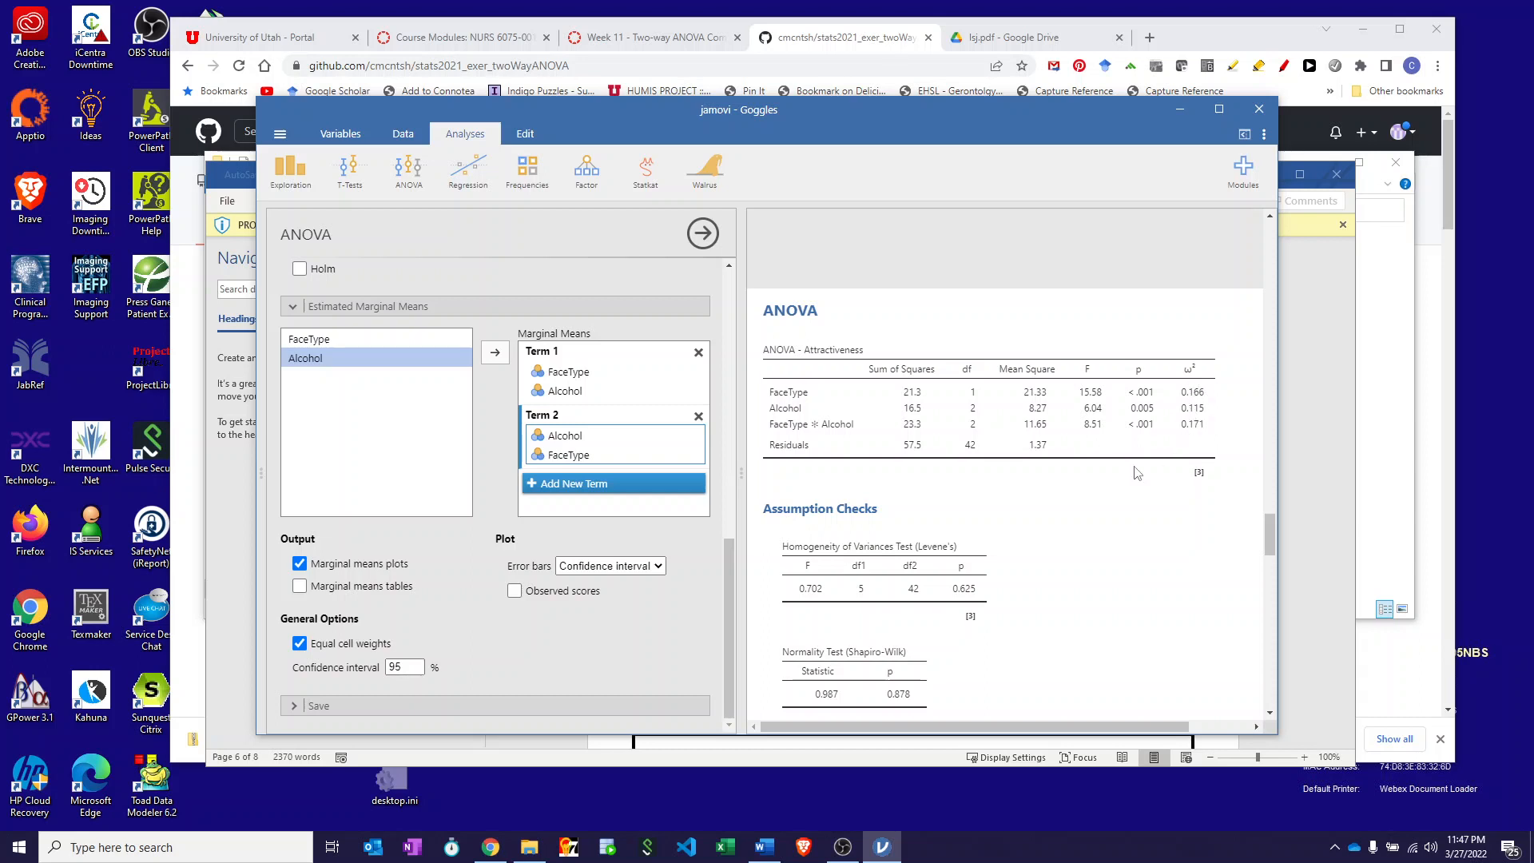
- Move jamovi's results past Assumption Checks (Levene's p = 0.625, Shapiro-Wilk p = 0.878) toward Post Hoc Tests
scroll(1038, 511, "down", 3)
scroll(1000, 523, "up", 1)
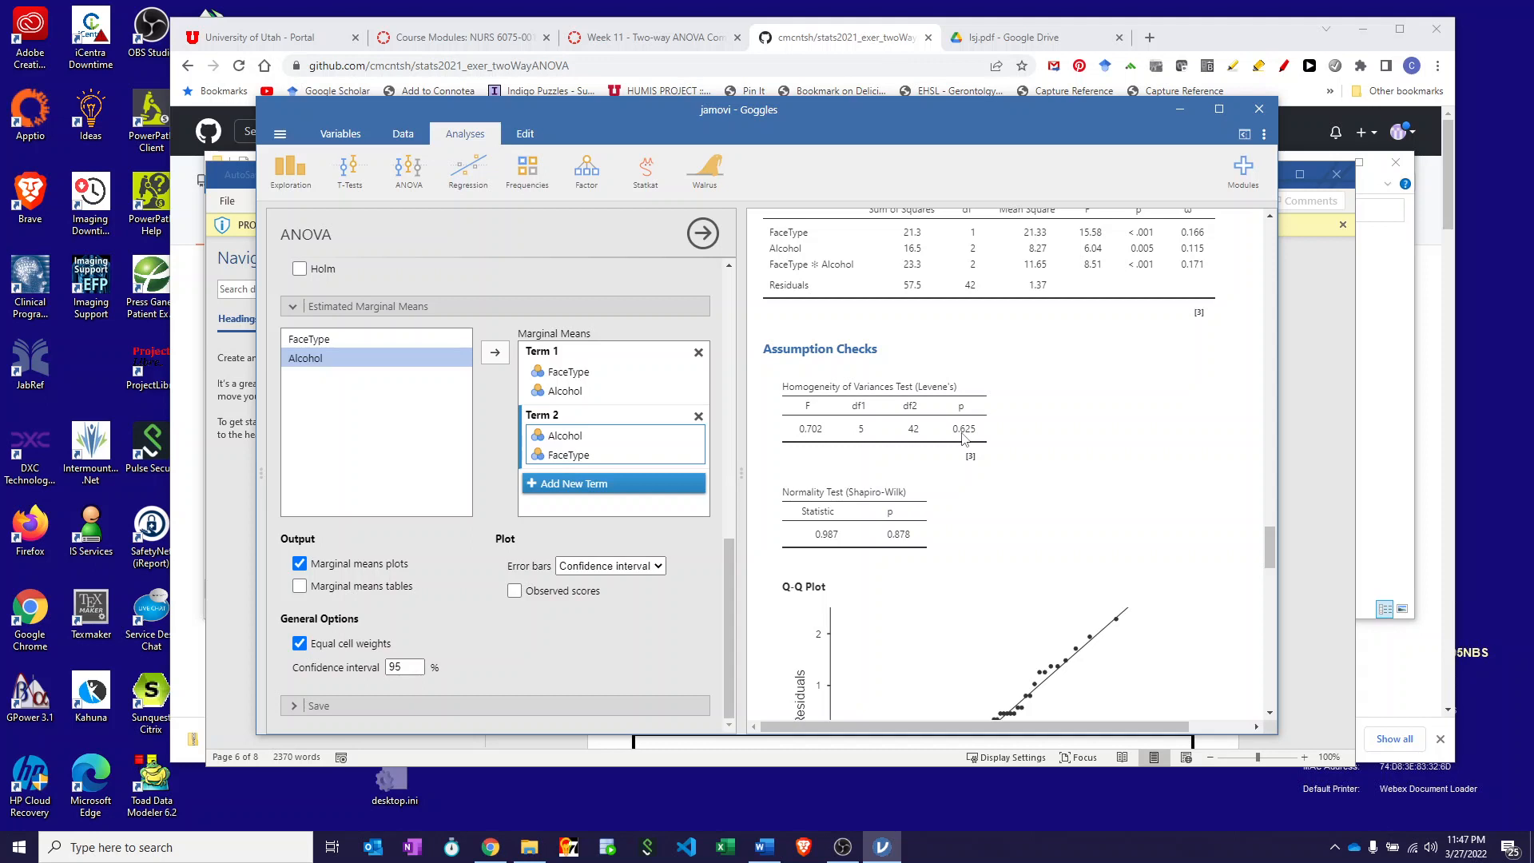
scroll(964, 438, "down", 4)
scroll(964, 439, "up", 1)
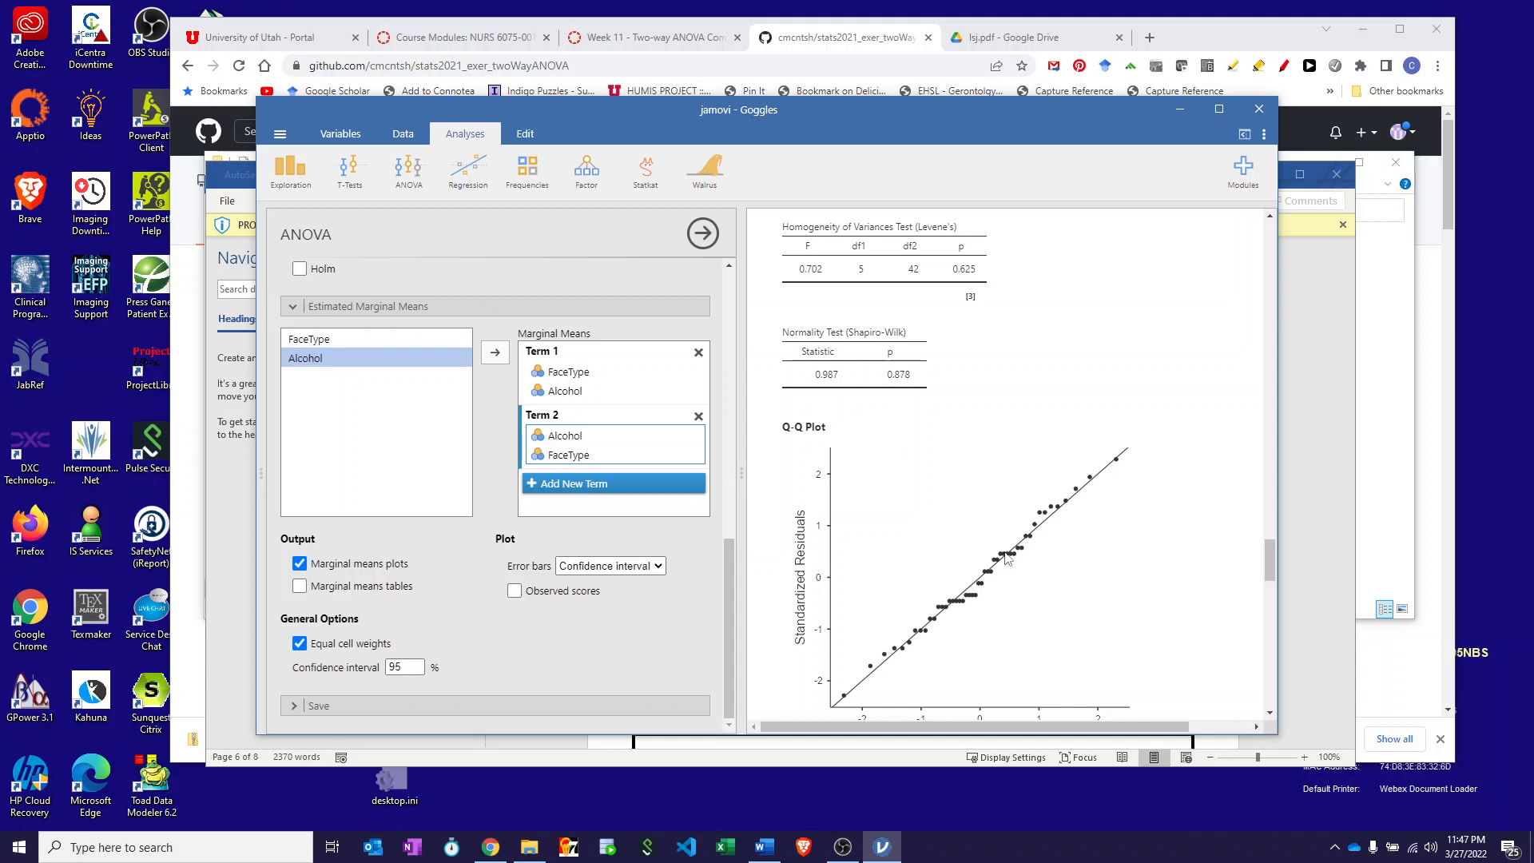
scroll(1008, 558, "down", 1)
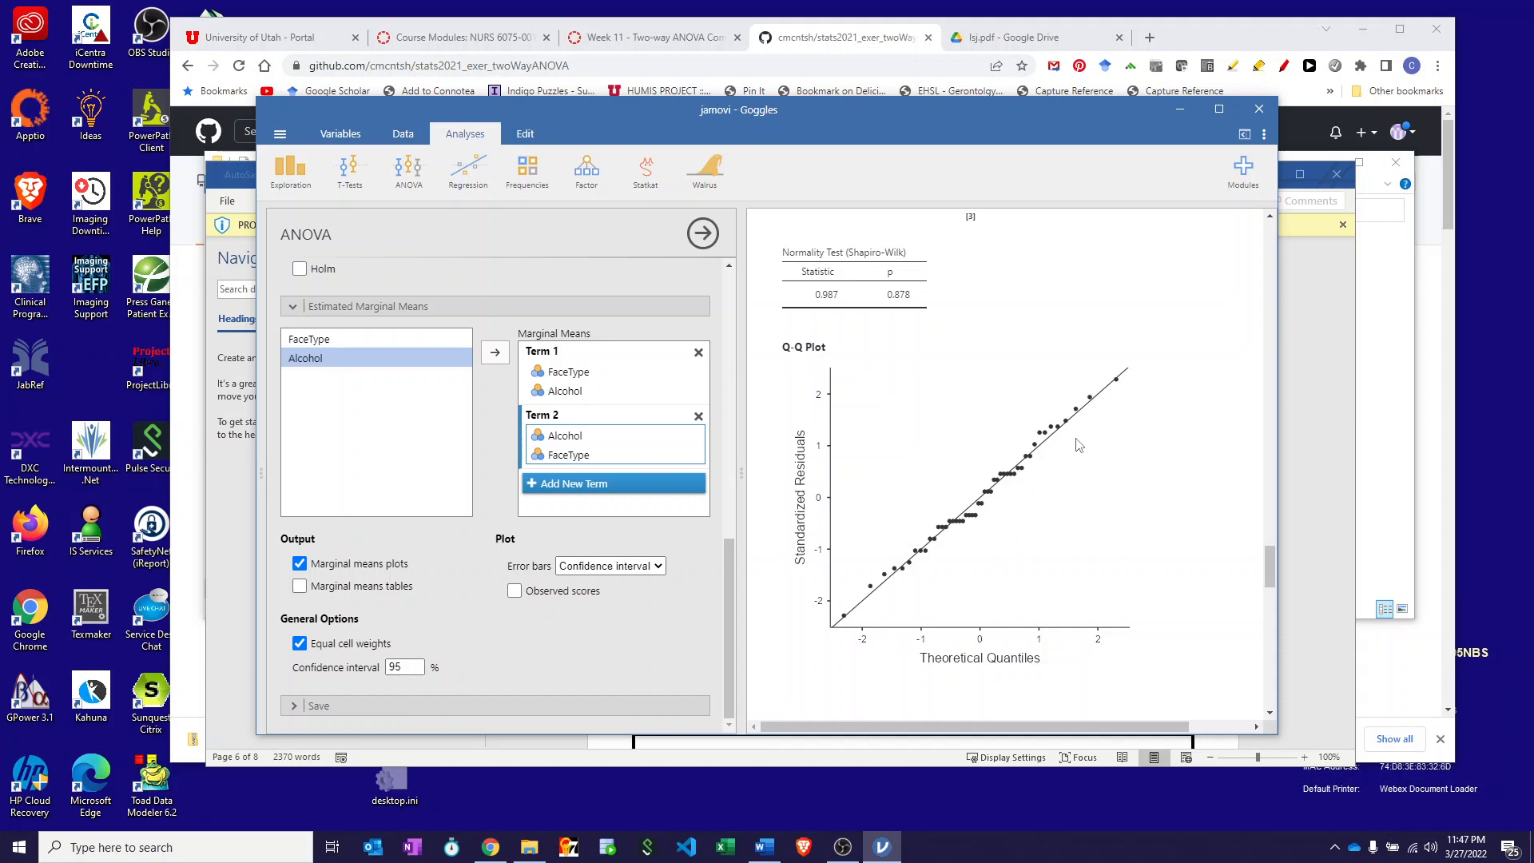
scroll(1039, 440, "down", 4)
scroll(1007, 375, "up", 6)
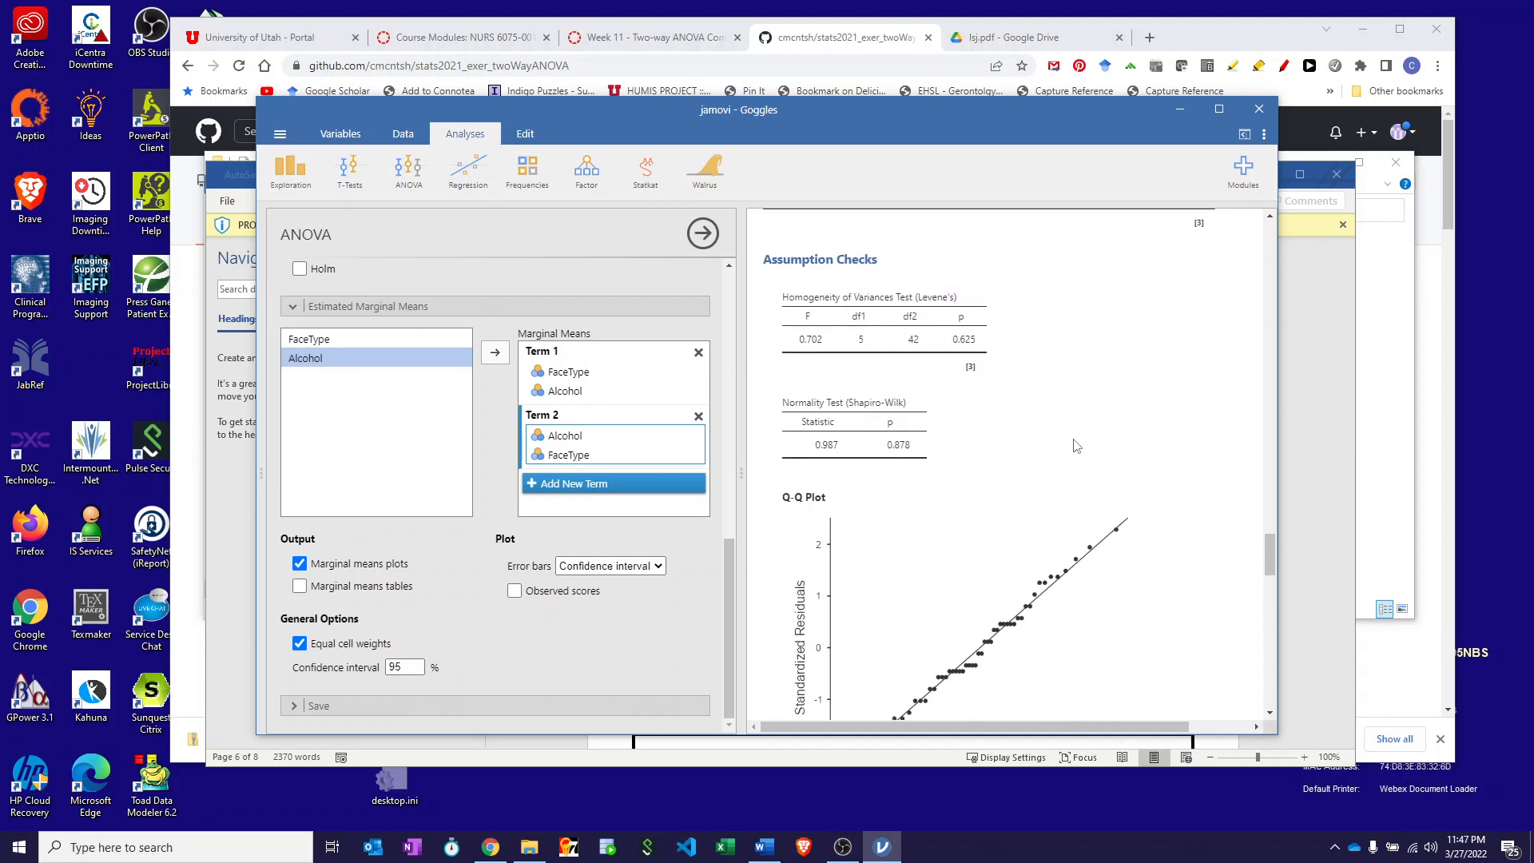
scroll(993, 368, "up", 3)
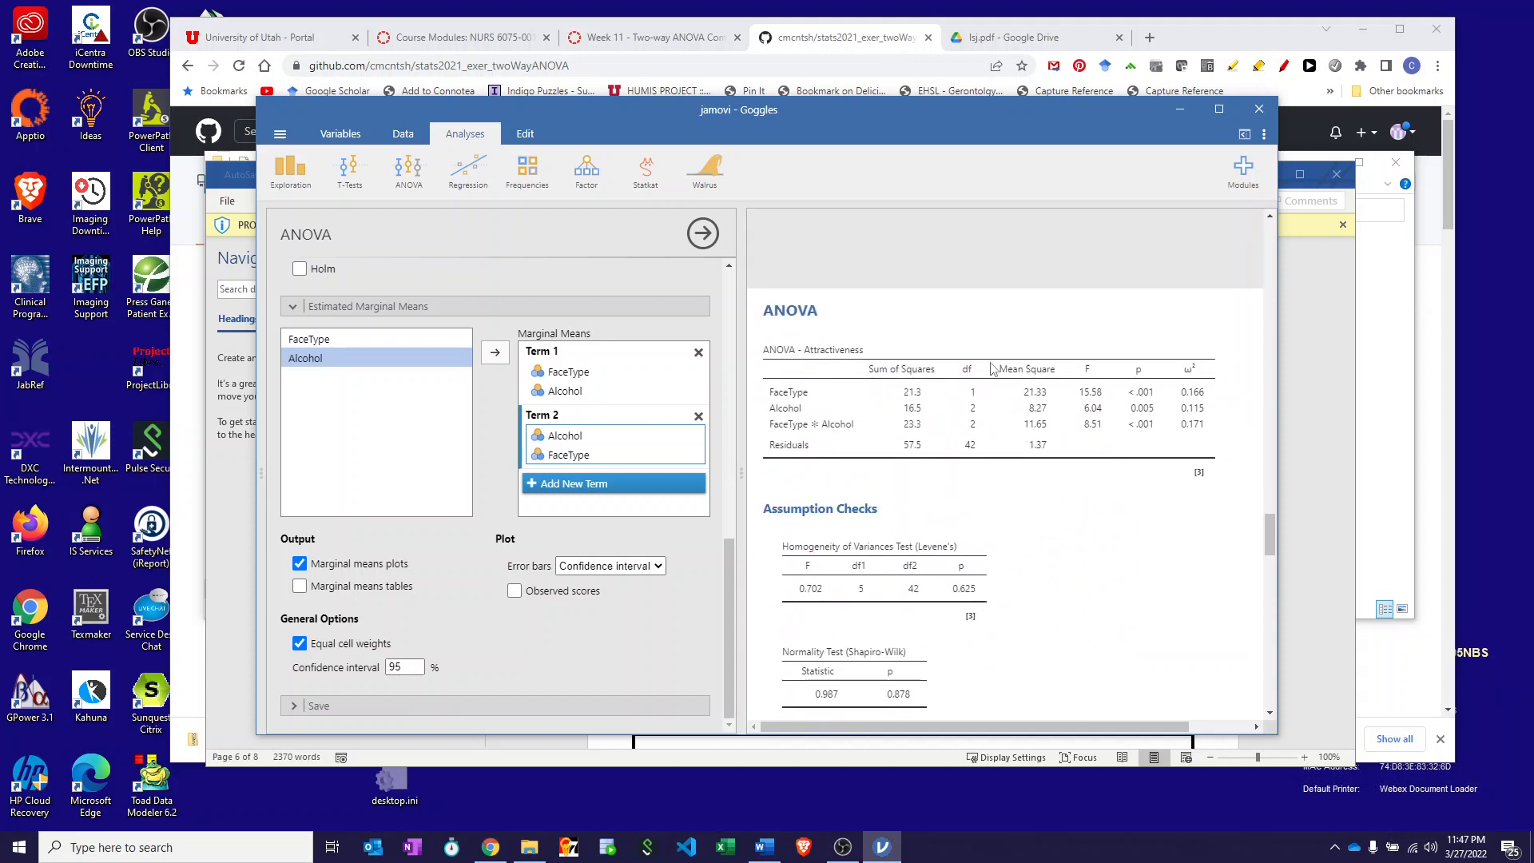
scroll(993, 368, "down", 10)
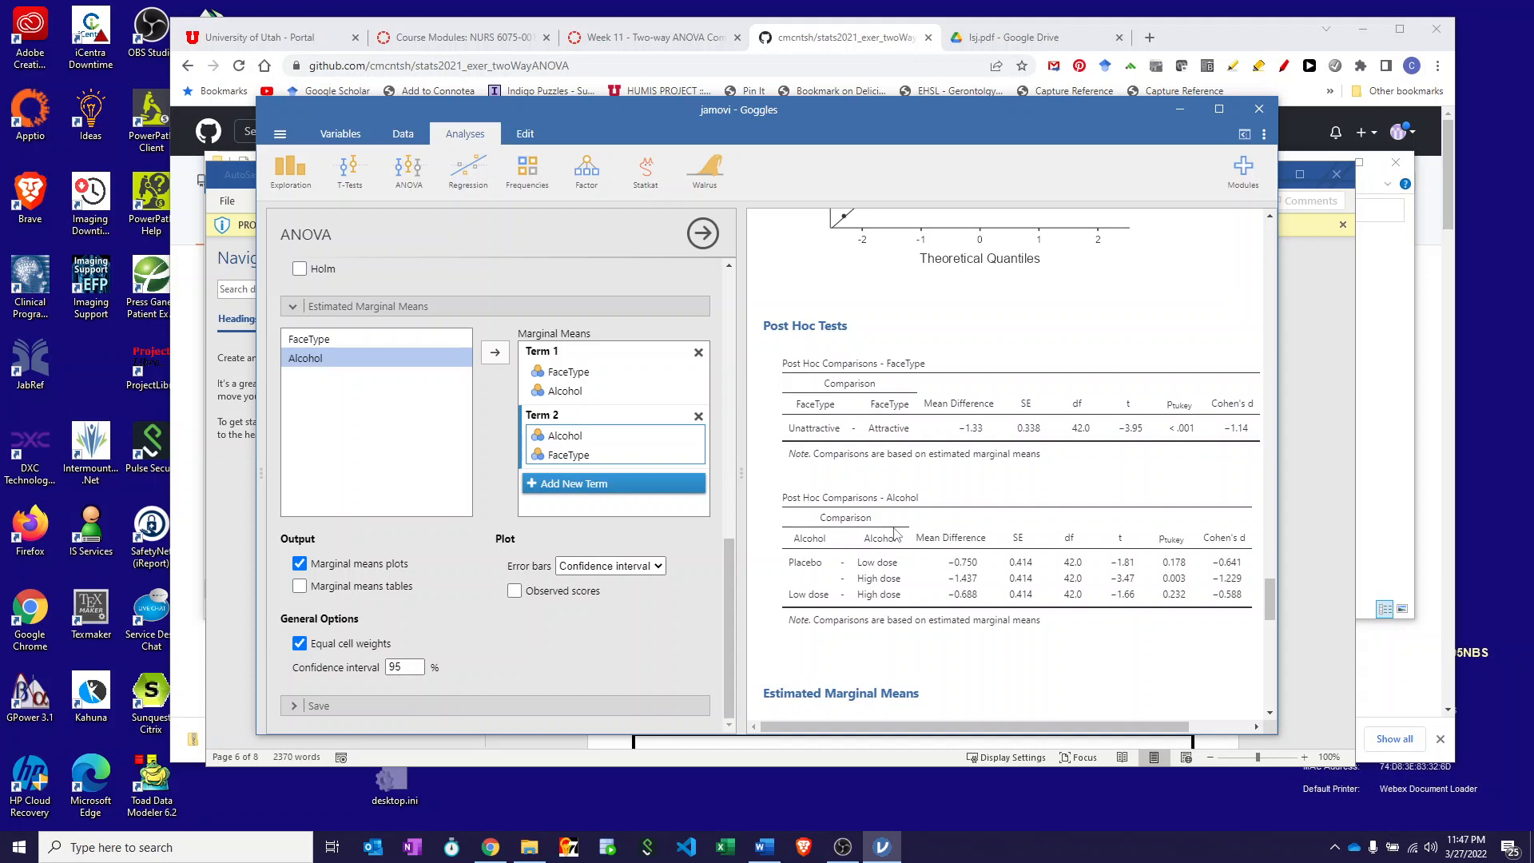
- Scroll jamovi's results down to the FaceType ✻ Alcohol estimated marginal means plot
scroll(930, 563, "down", 5)
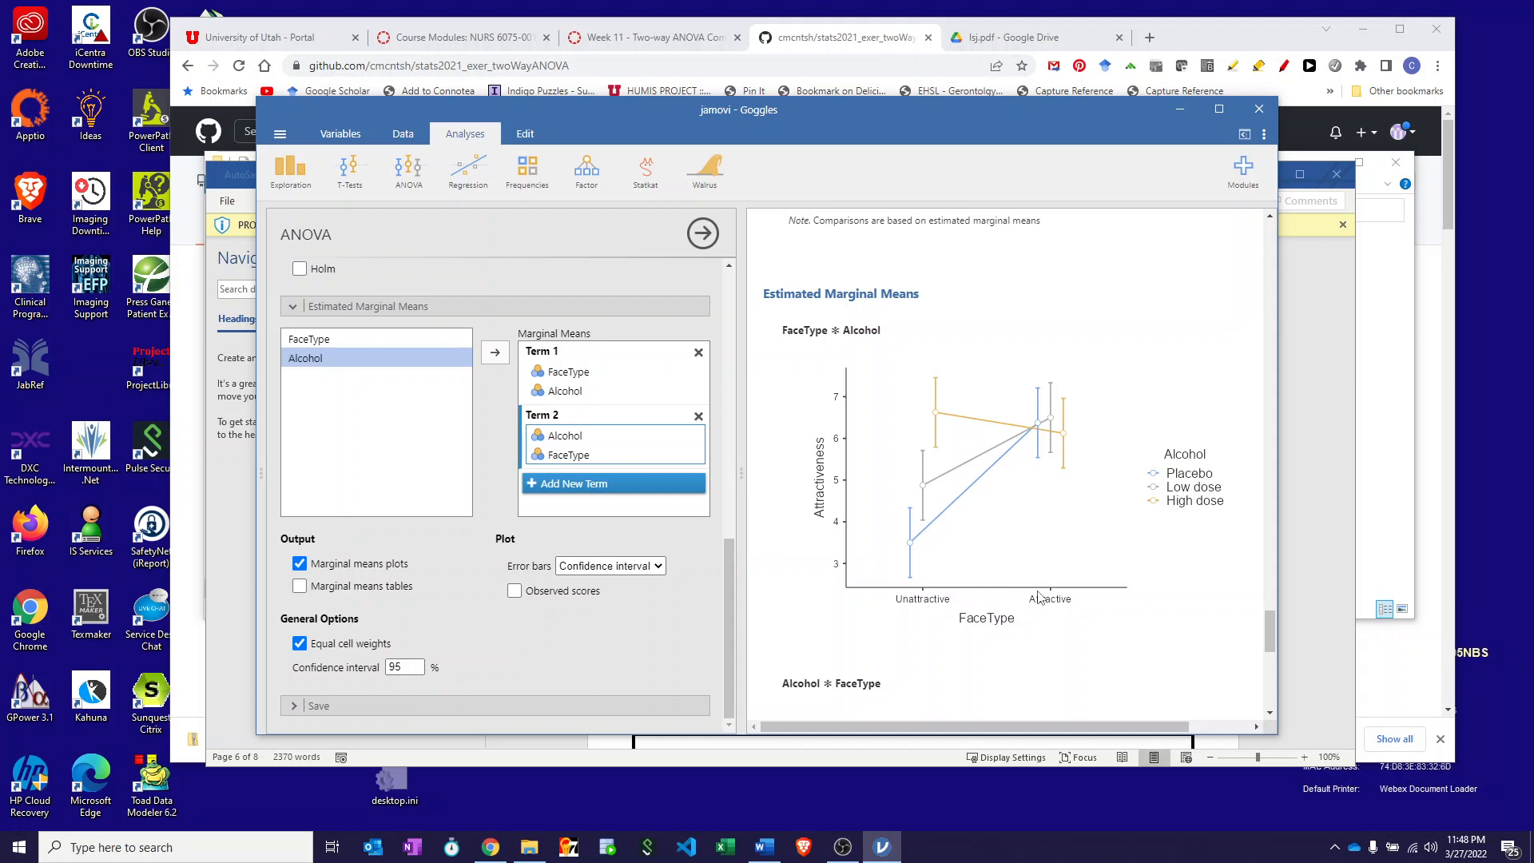
- Scroll further down to the Alcohol ✻ FaceType plot with Alcohol on the x-axis
scroll(1039, 598, "down", 4)
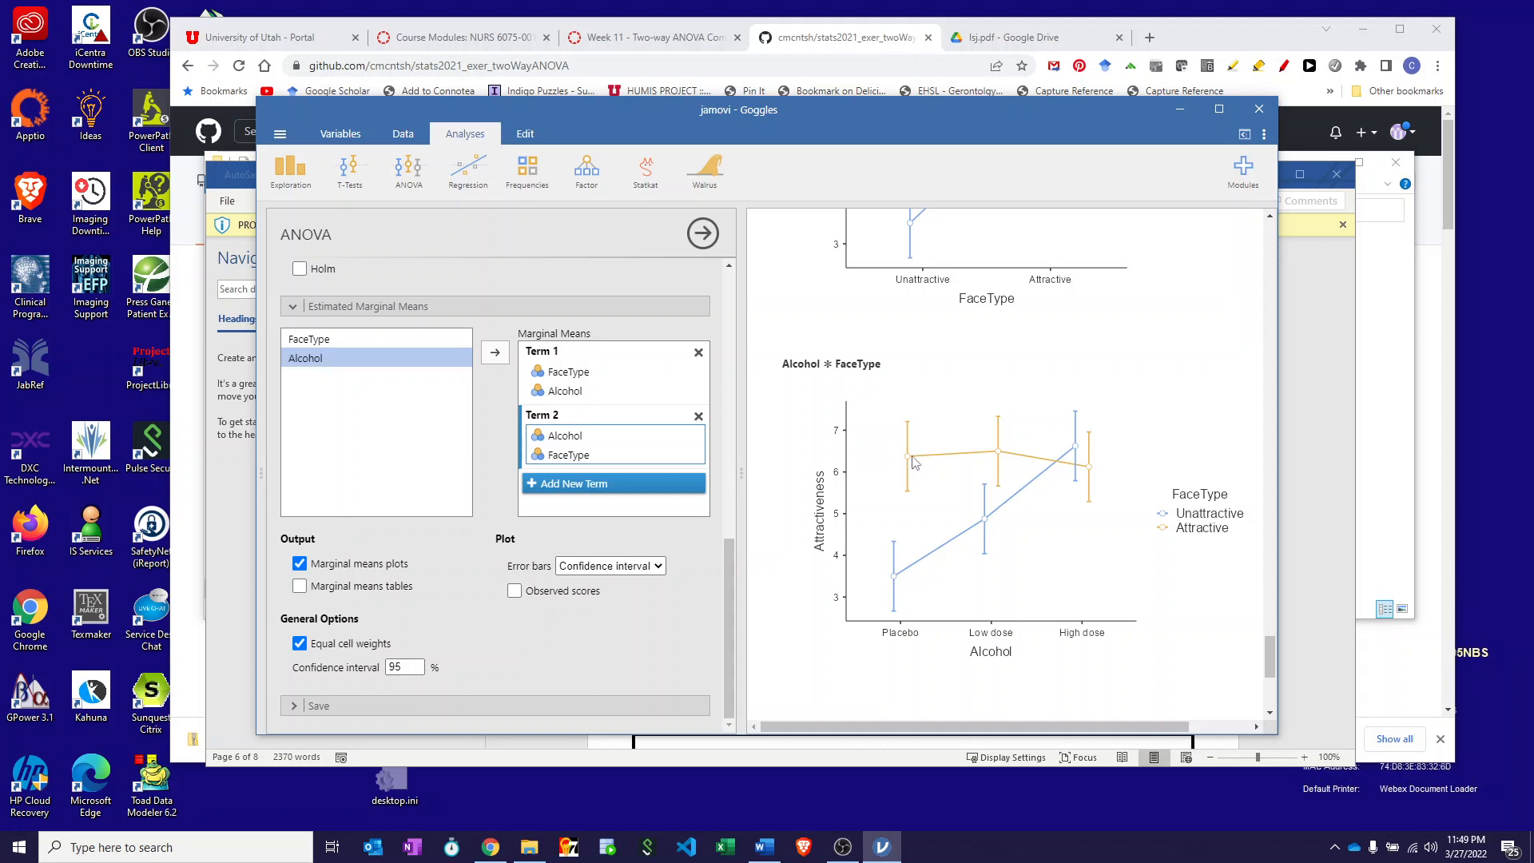
- Scroll jamovi's results around the marginal means plots back toward the Post Hoc Tests tables
scroll(1095, 464, "down", 1)
scroll(1095, 462, "down", 3)
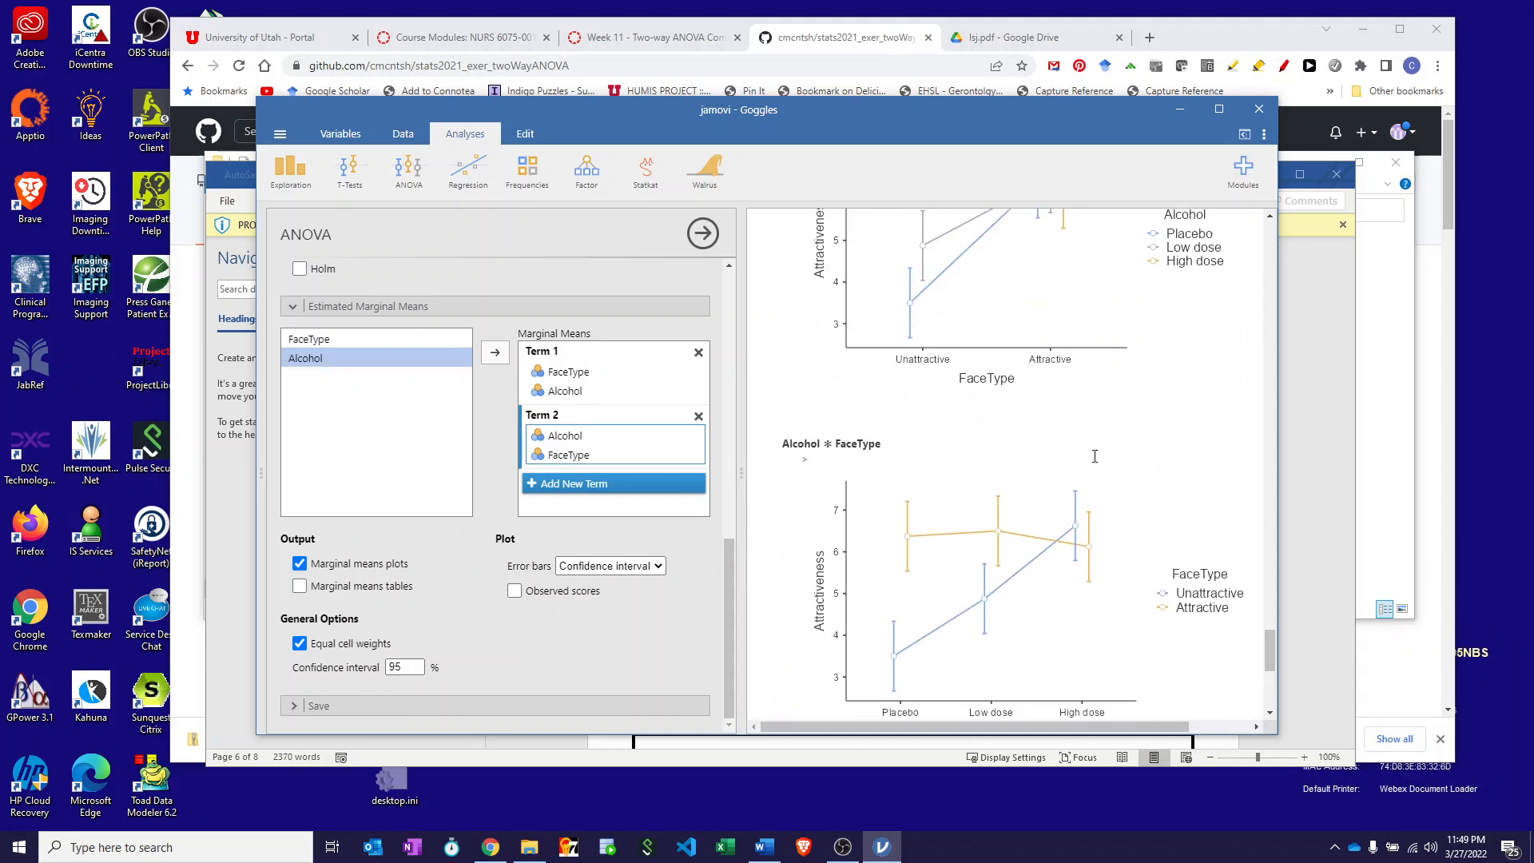
scroll(1095, 457, "down", 2)
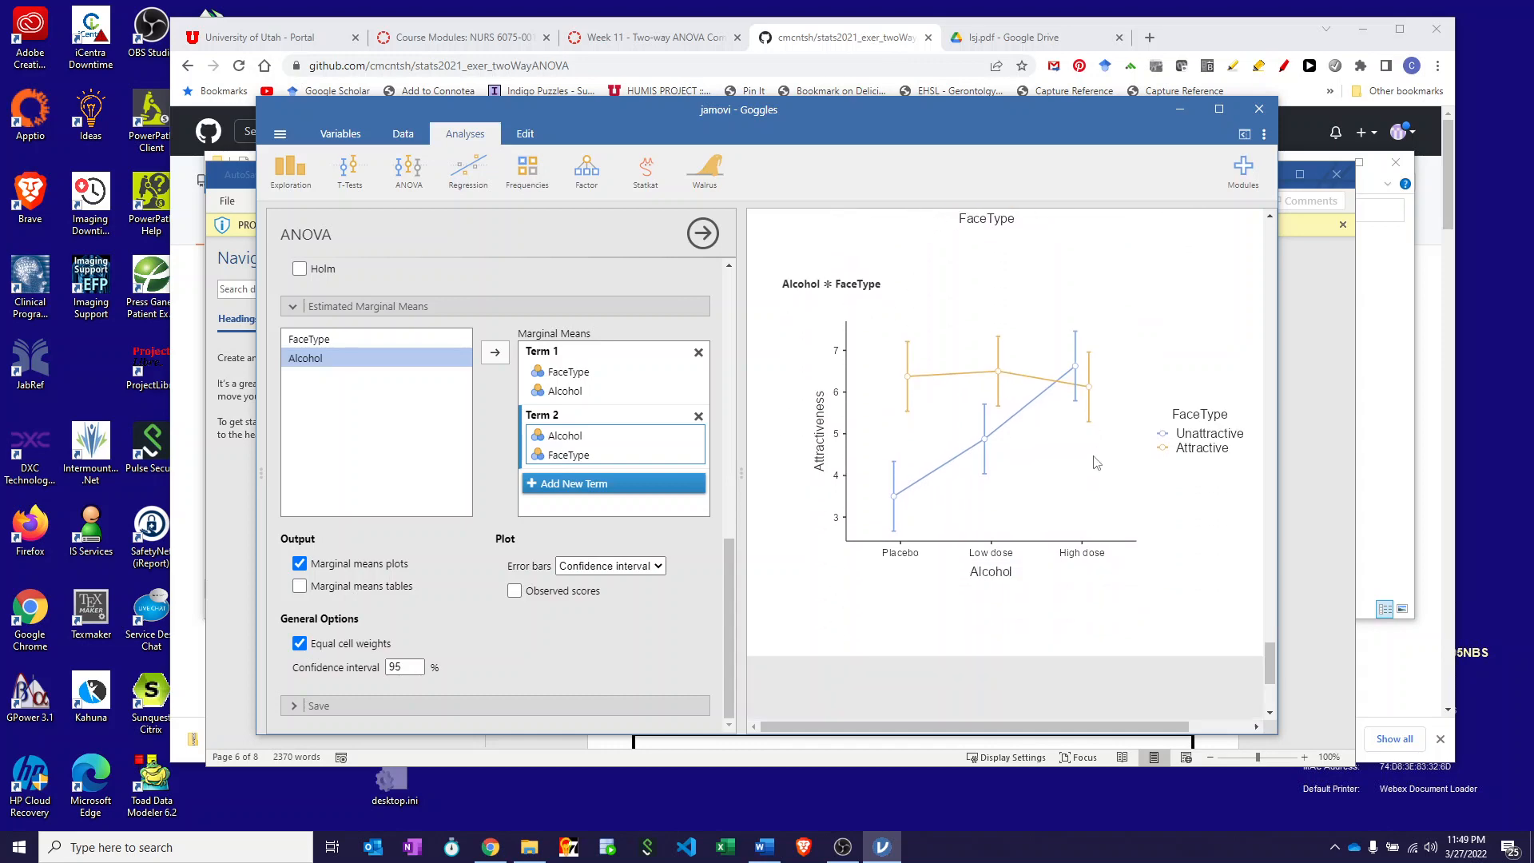
scroll(1097, 462, "up", 12)
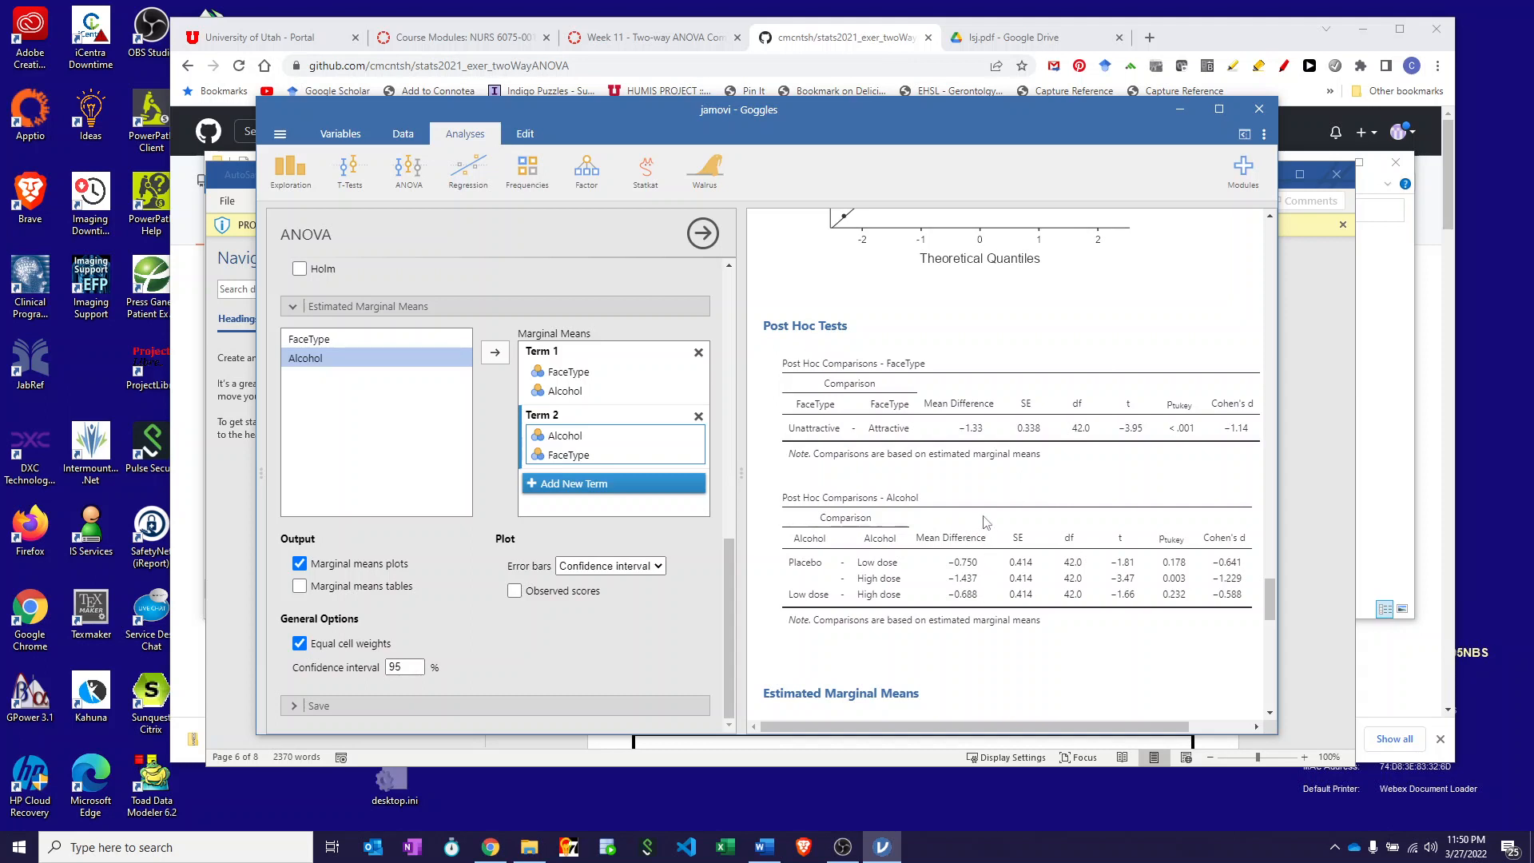
- Scroll jamovi's results to review the Alcohol ✻ FaceType marginal means term and plot
scroll(983, 484, "up", 4)
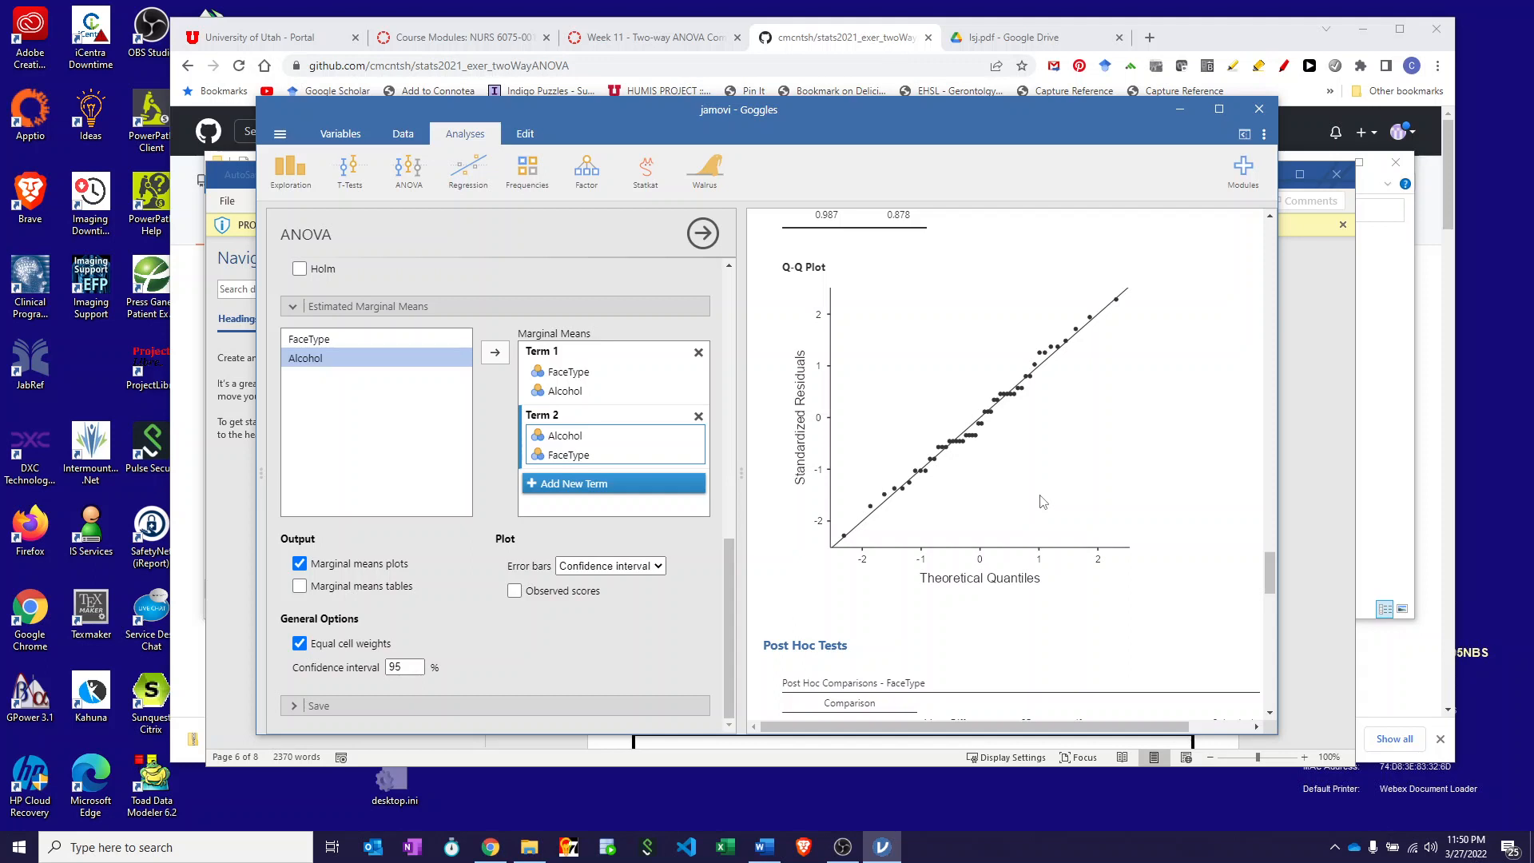
scroll(1043, 501, "down", 10)
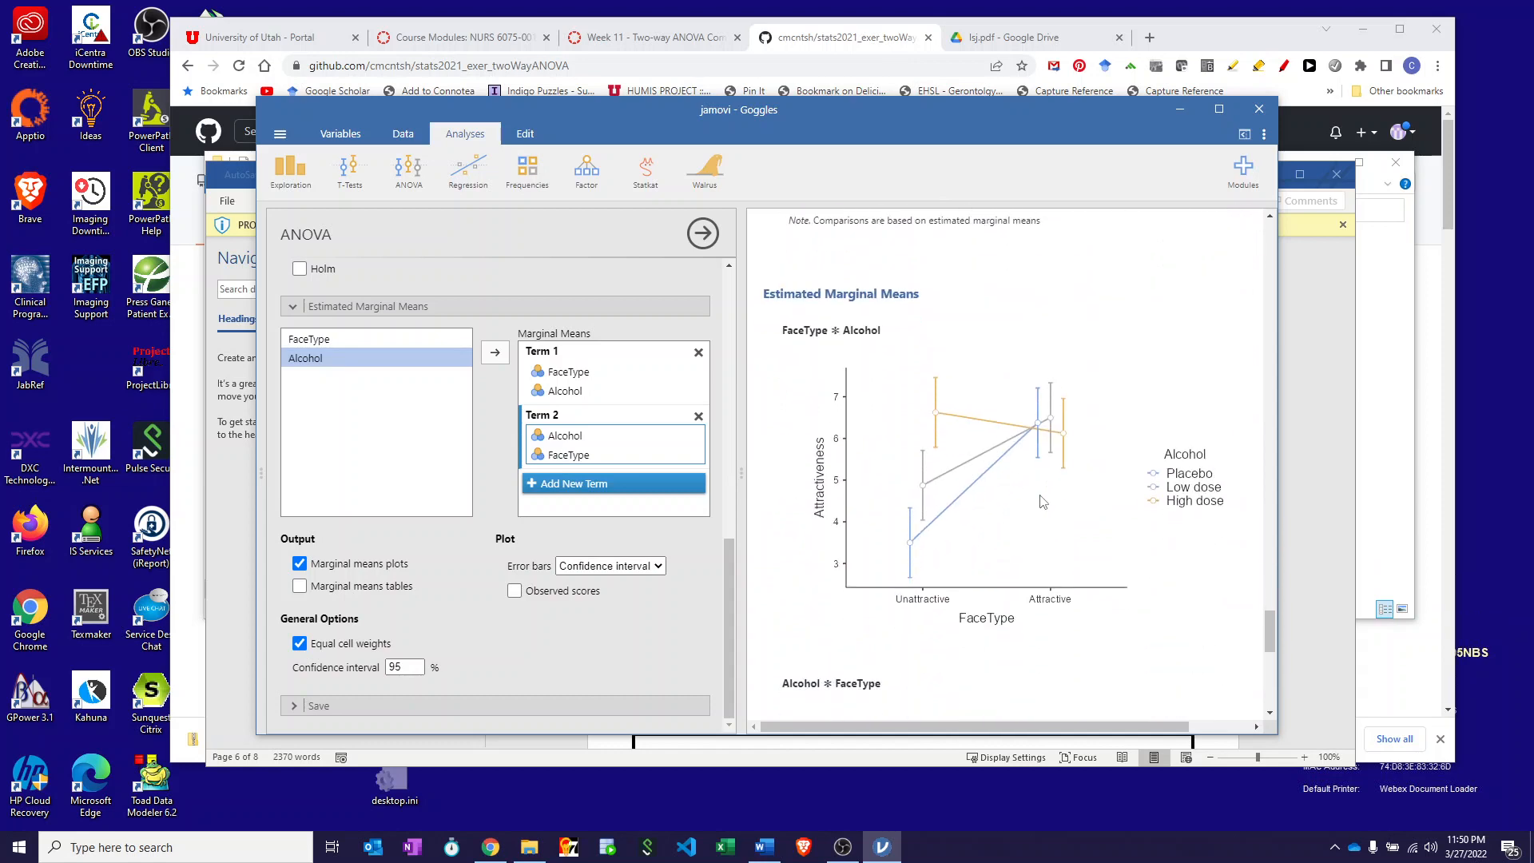
scroll(1043, 501, "down", 5)
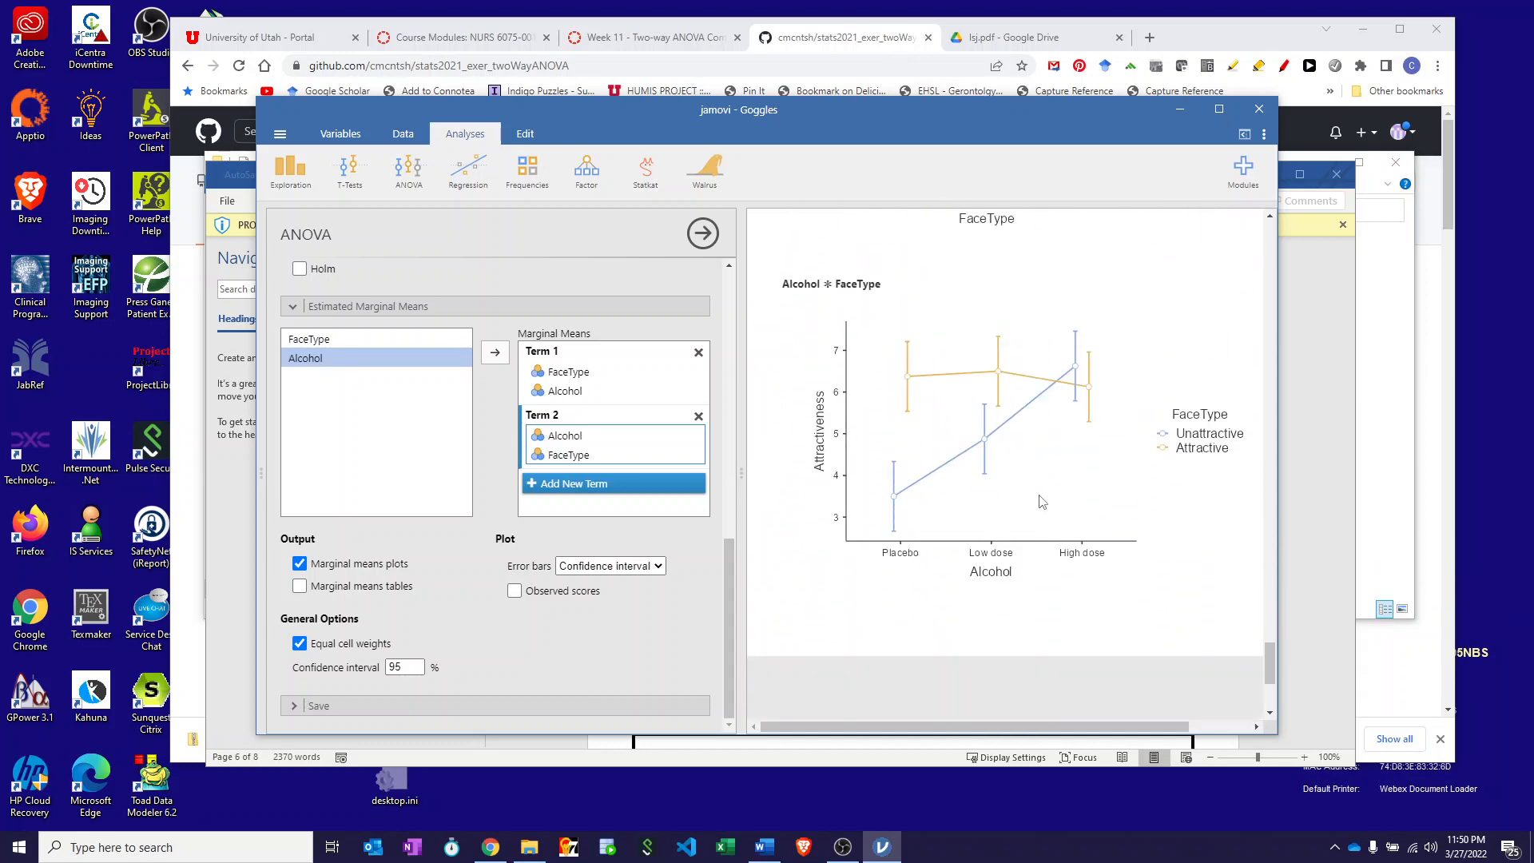
scroll(1043, 502, "up", 2)
scroll(1043, 501, "down", 2)
scroll(1043, 502, "up", 2)
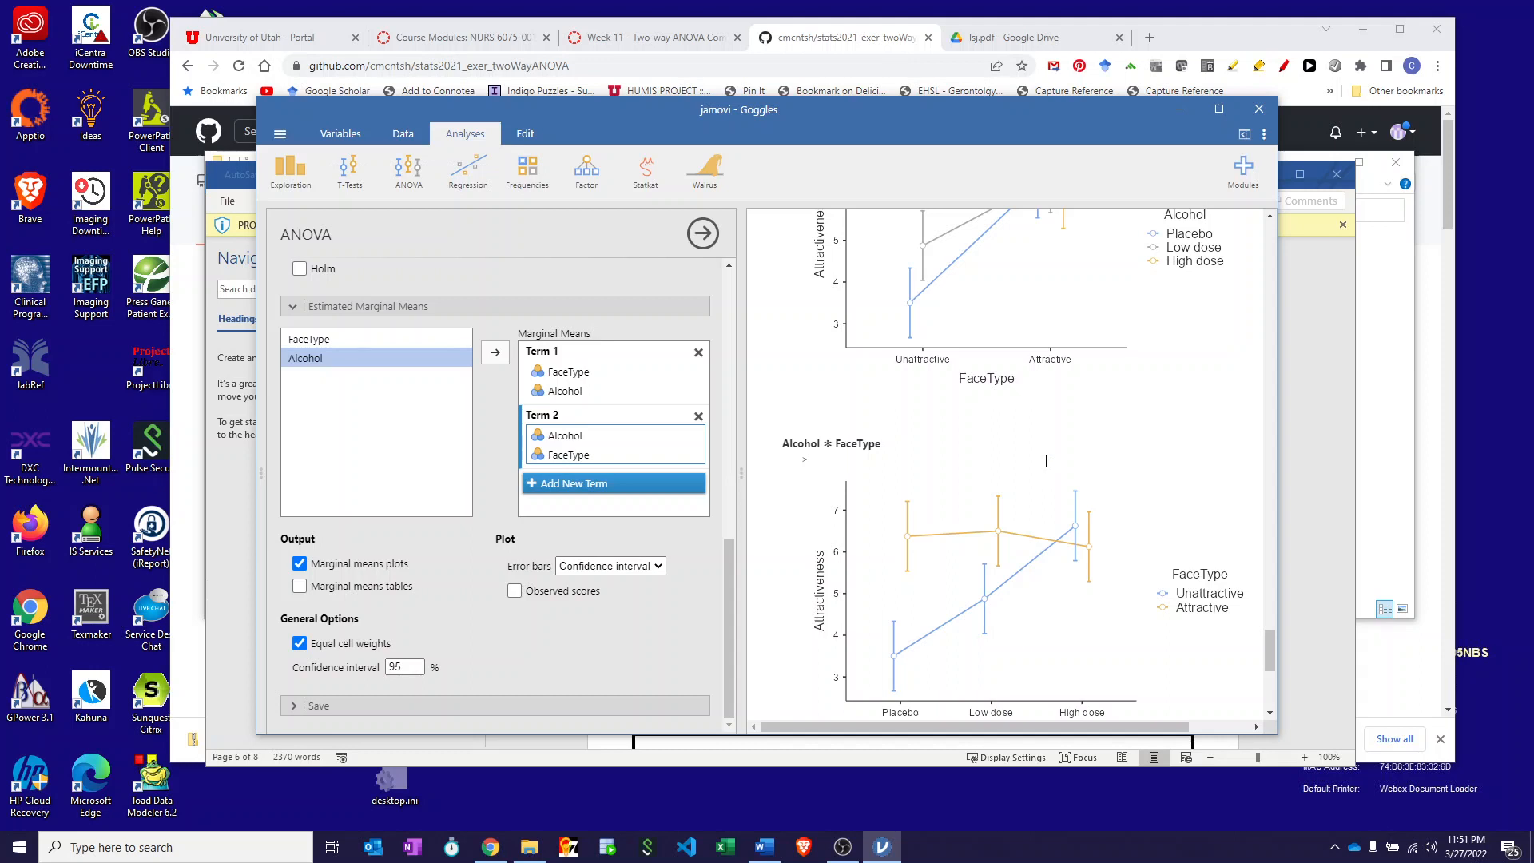
- Use ☰ > Save As > Browse to save Goggles.omv into stats2021_exer_twoWayANOVA-main
left_click(280, 136)
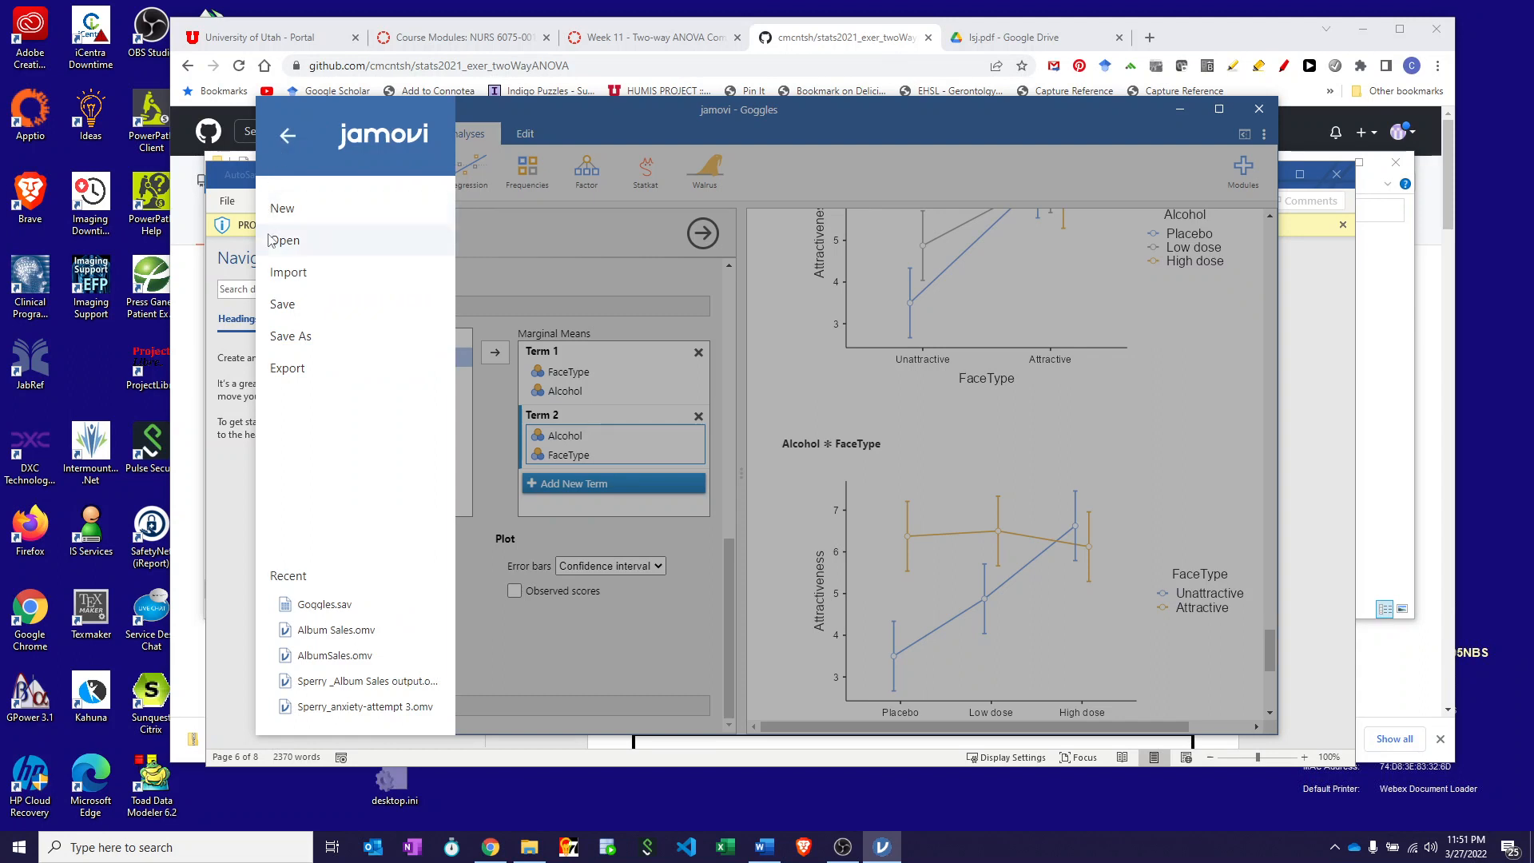
left_click(293, 335)
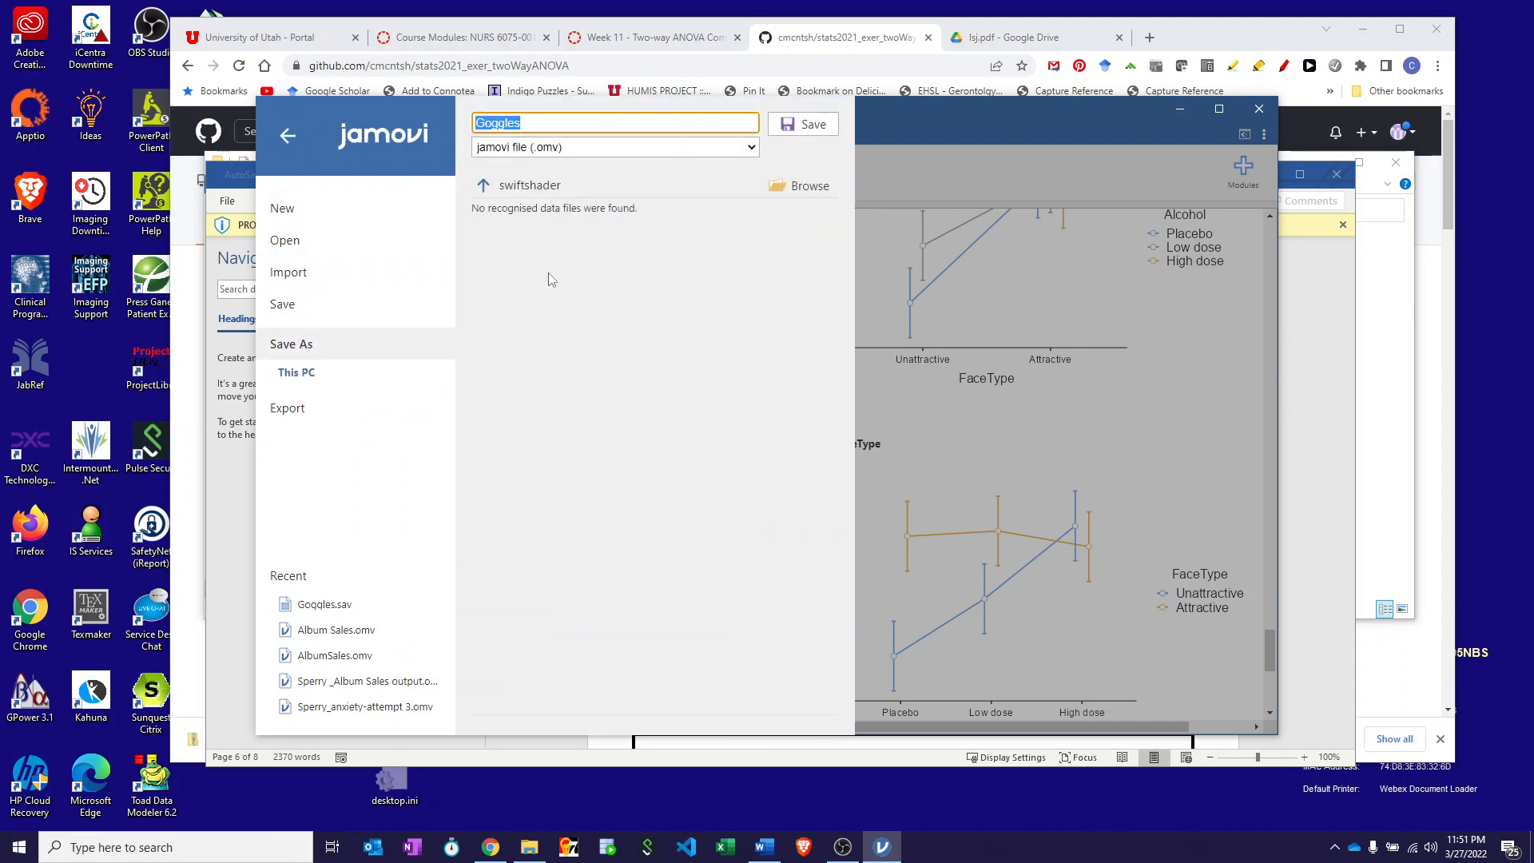
left_click(808, 187)
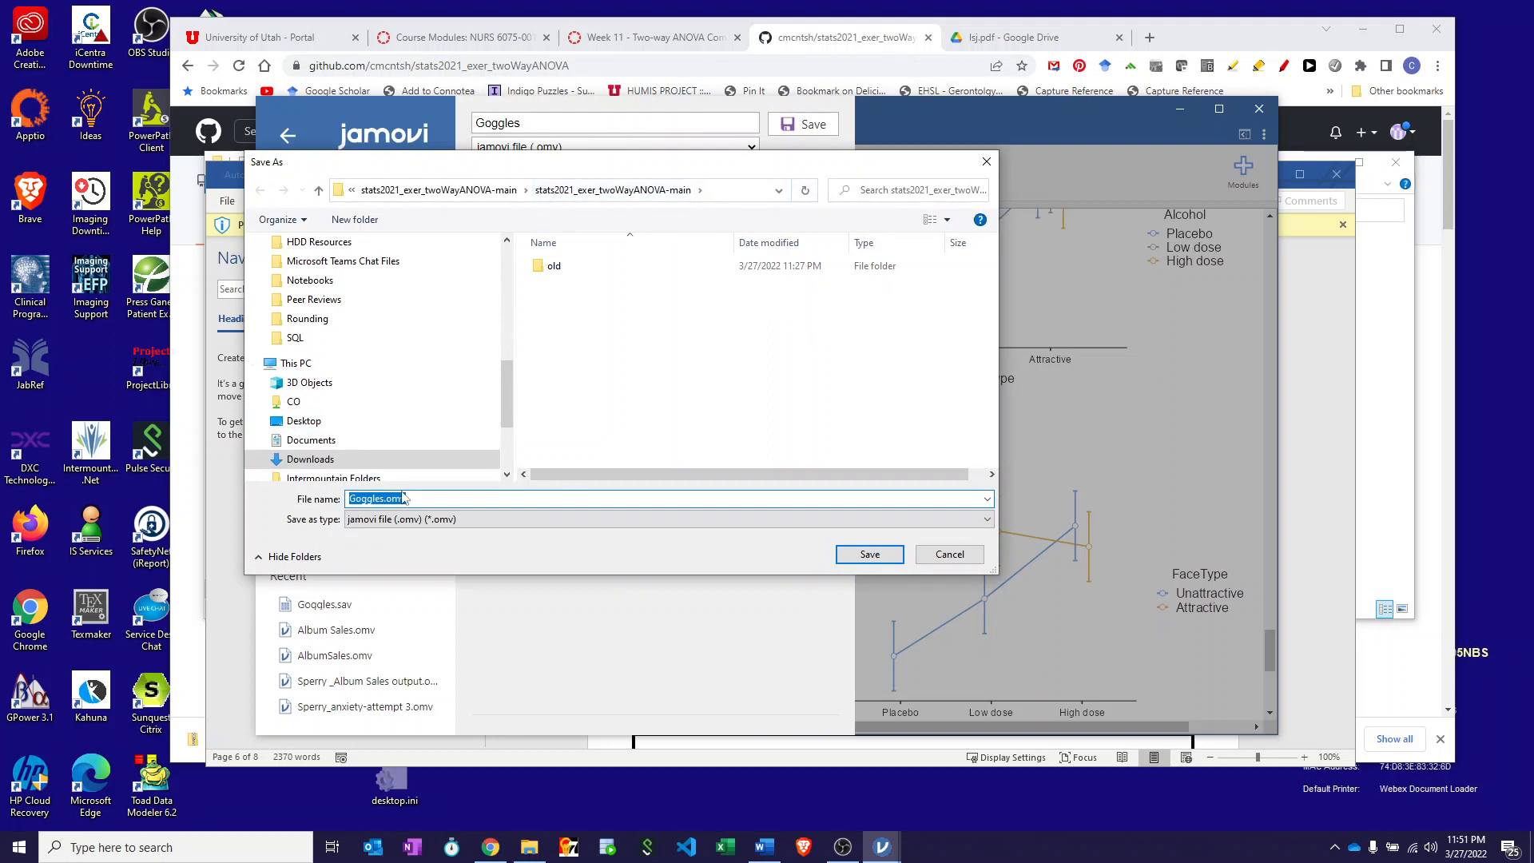
left_click(868, 557)
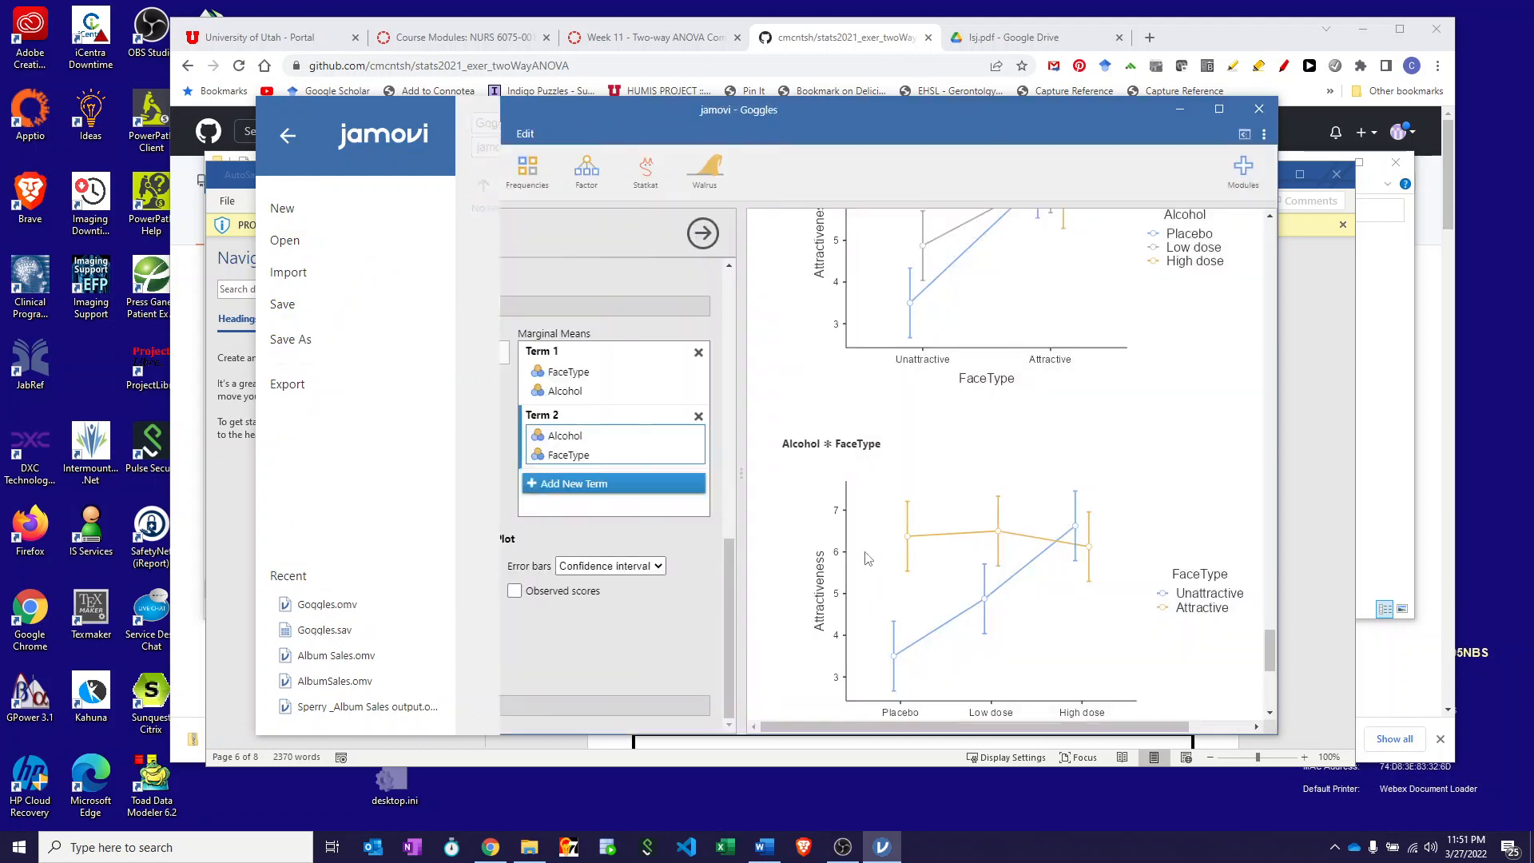
- Export all results as the PDF 'GogglesOutput' into the stats2021_exer_twoWayANOVA-main folder
right_click(1192, 404)
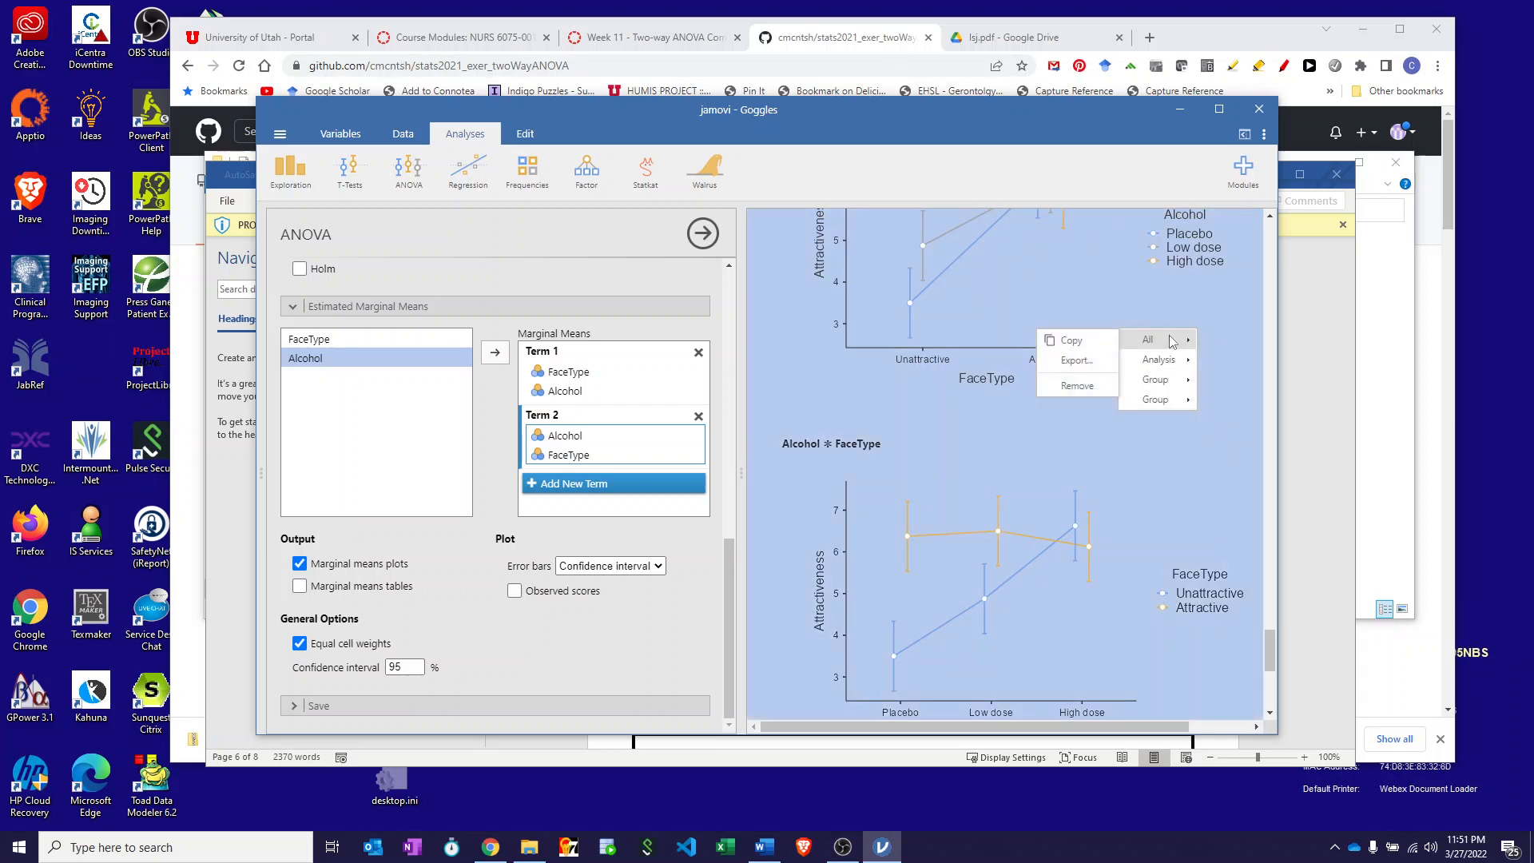
left_click(1071, 360)
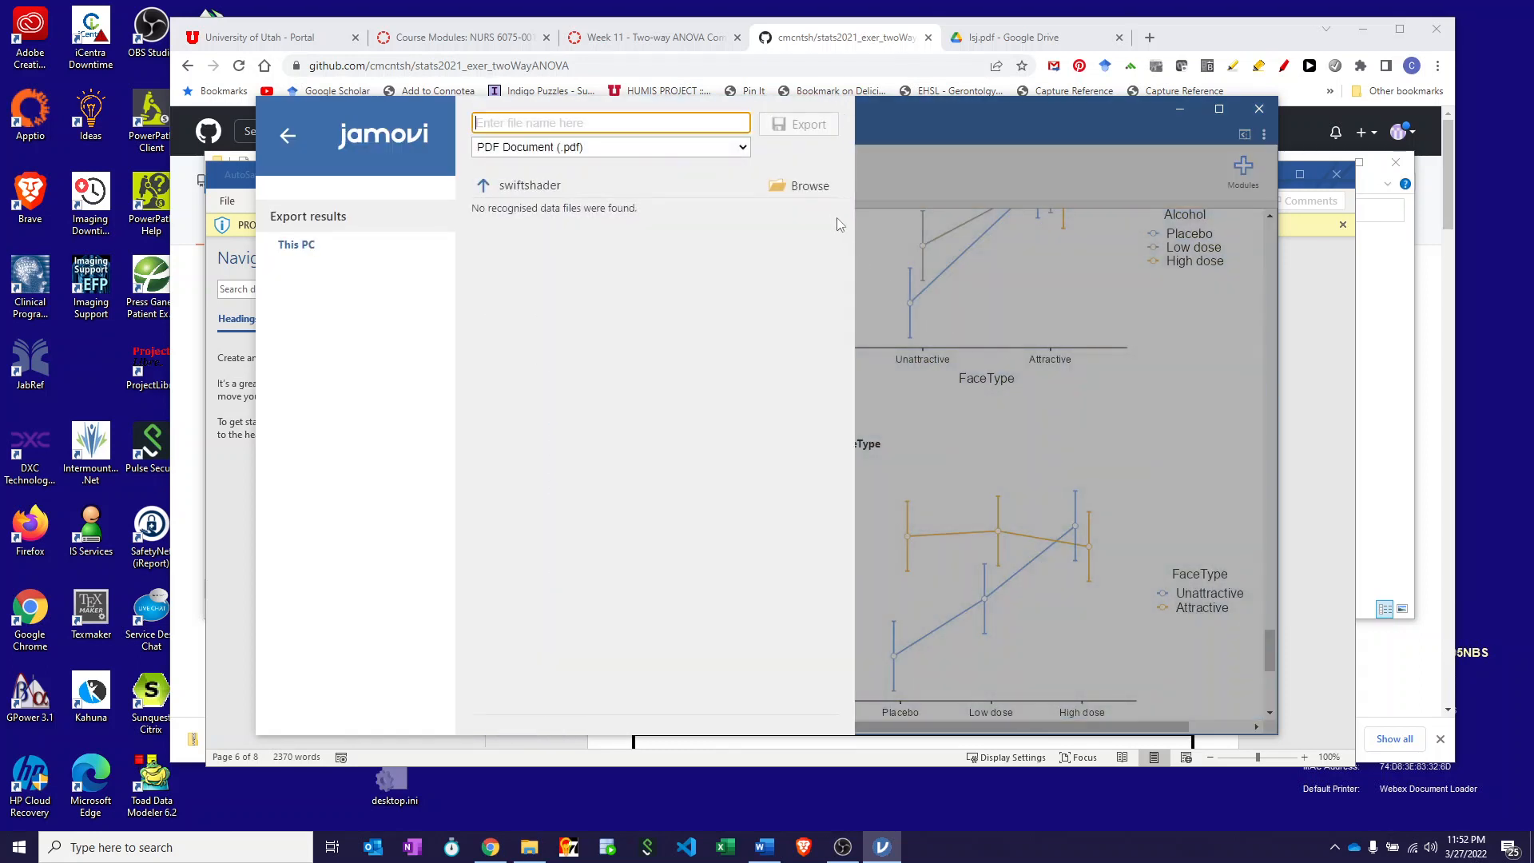
left_click(822, 190)
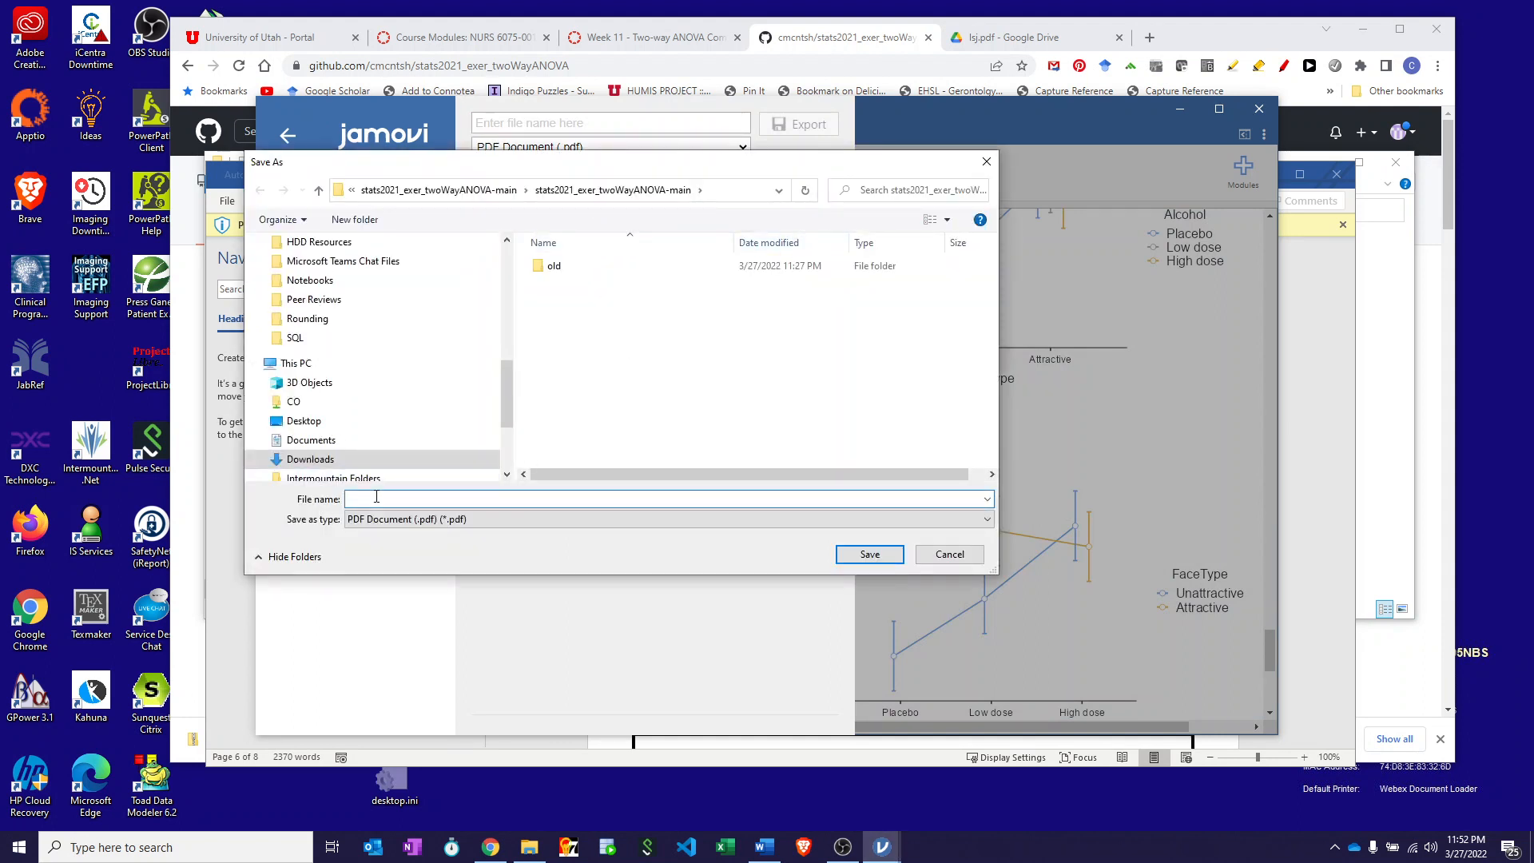
type("G")
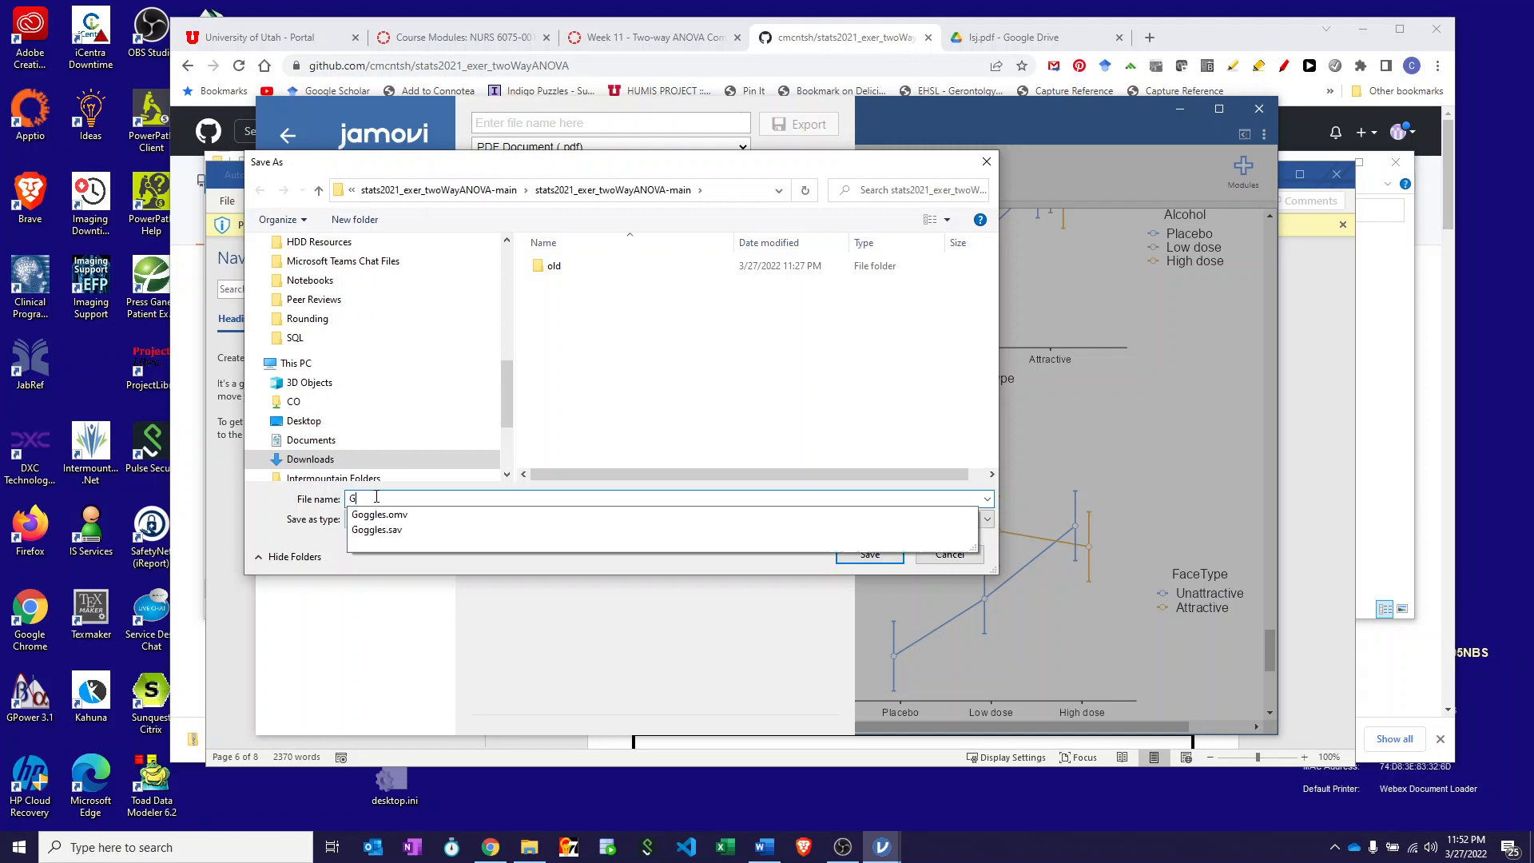
type("ogglesOutput")
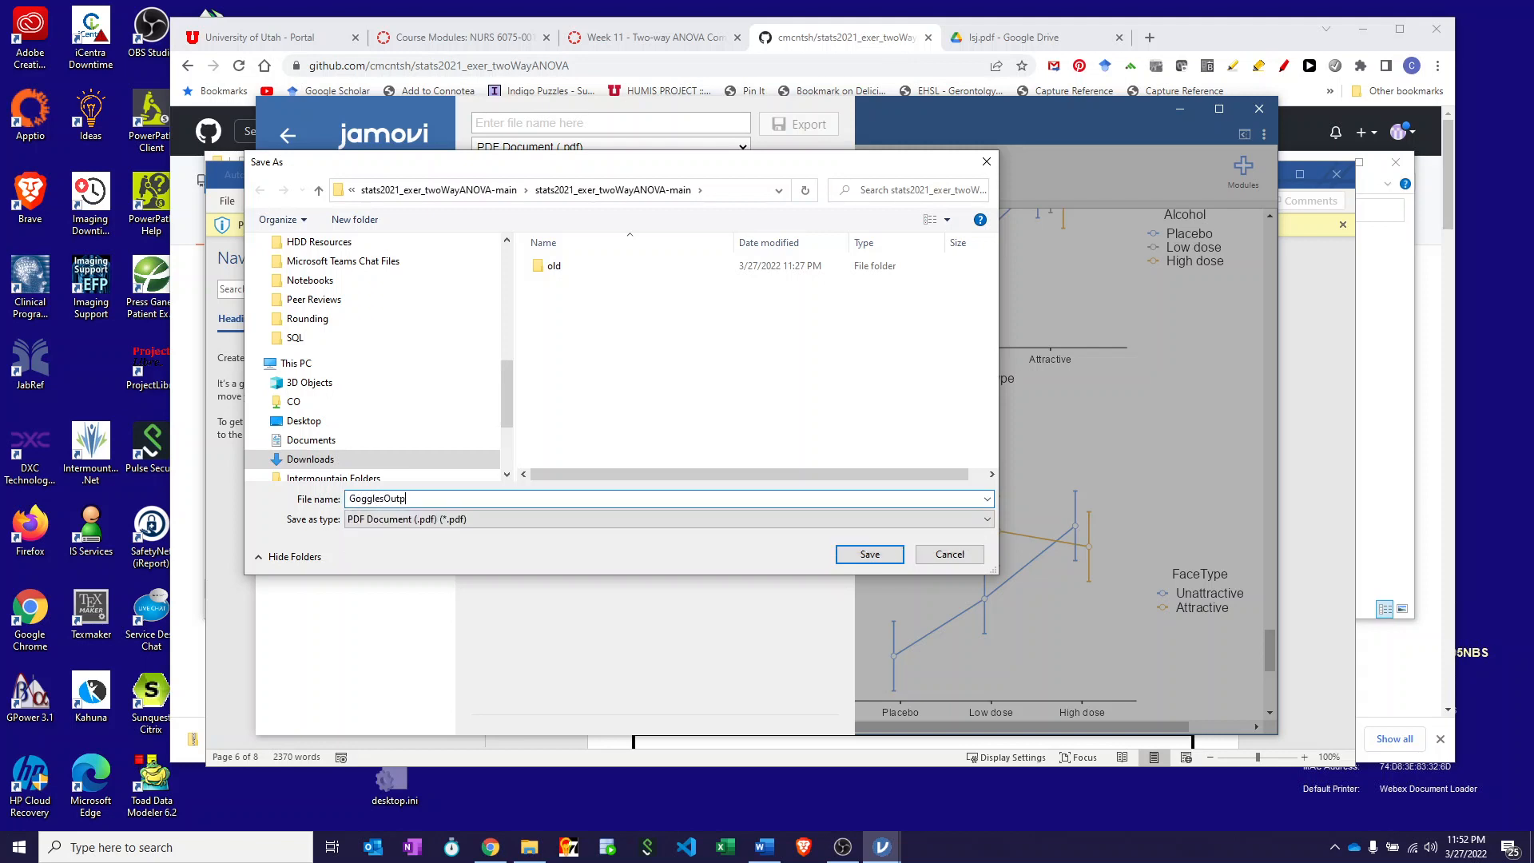
left_click(851, 553)
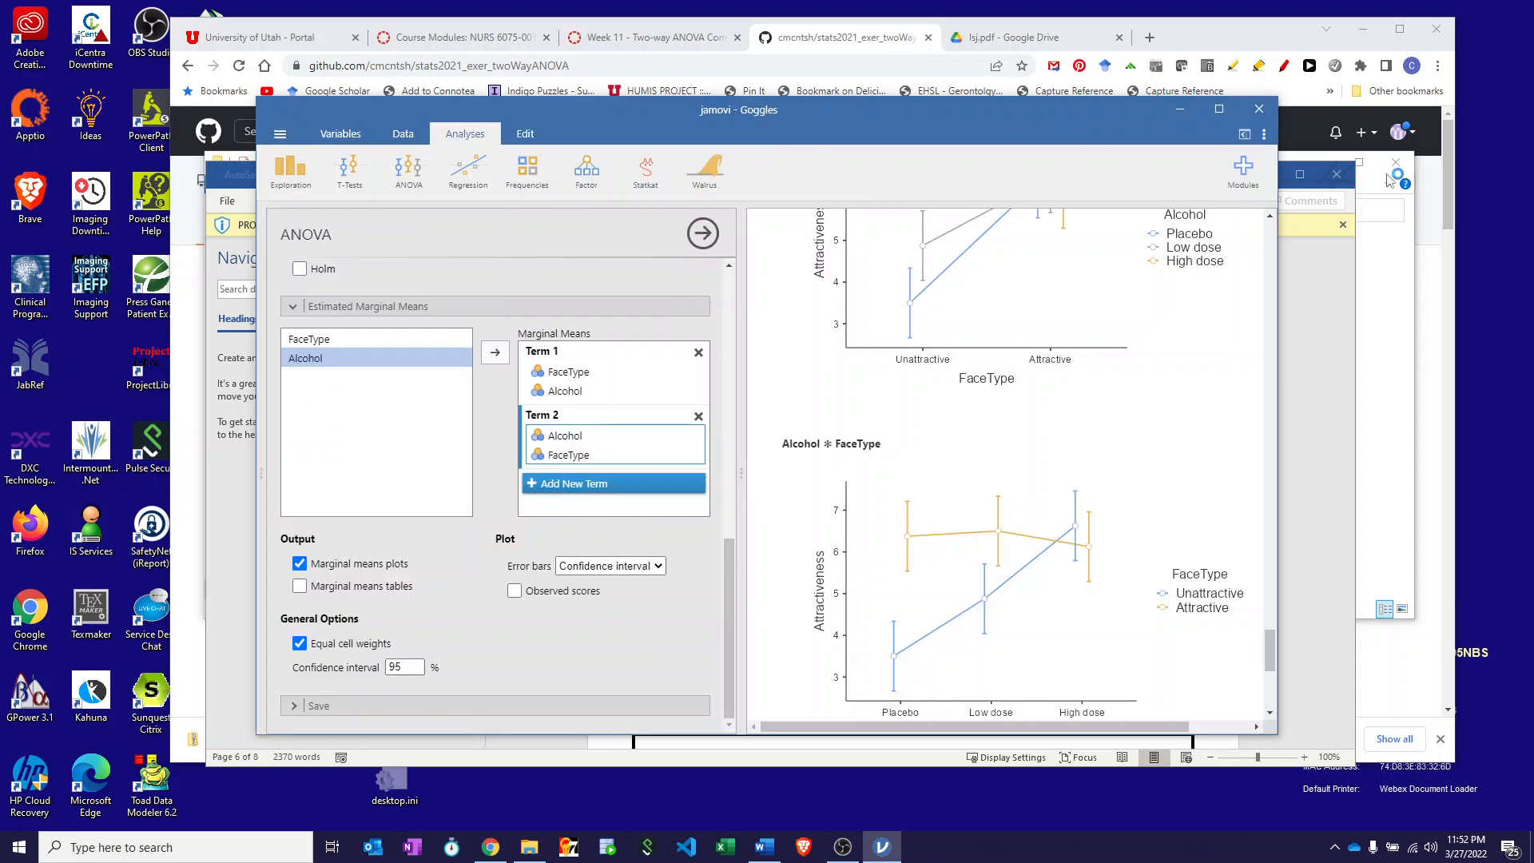
- Close jamovi, read the Word sheet down to Final Steps, and bring File Explorer forward
left_click(1261, 109)
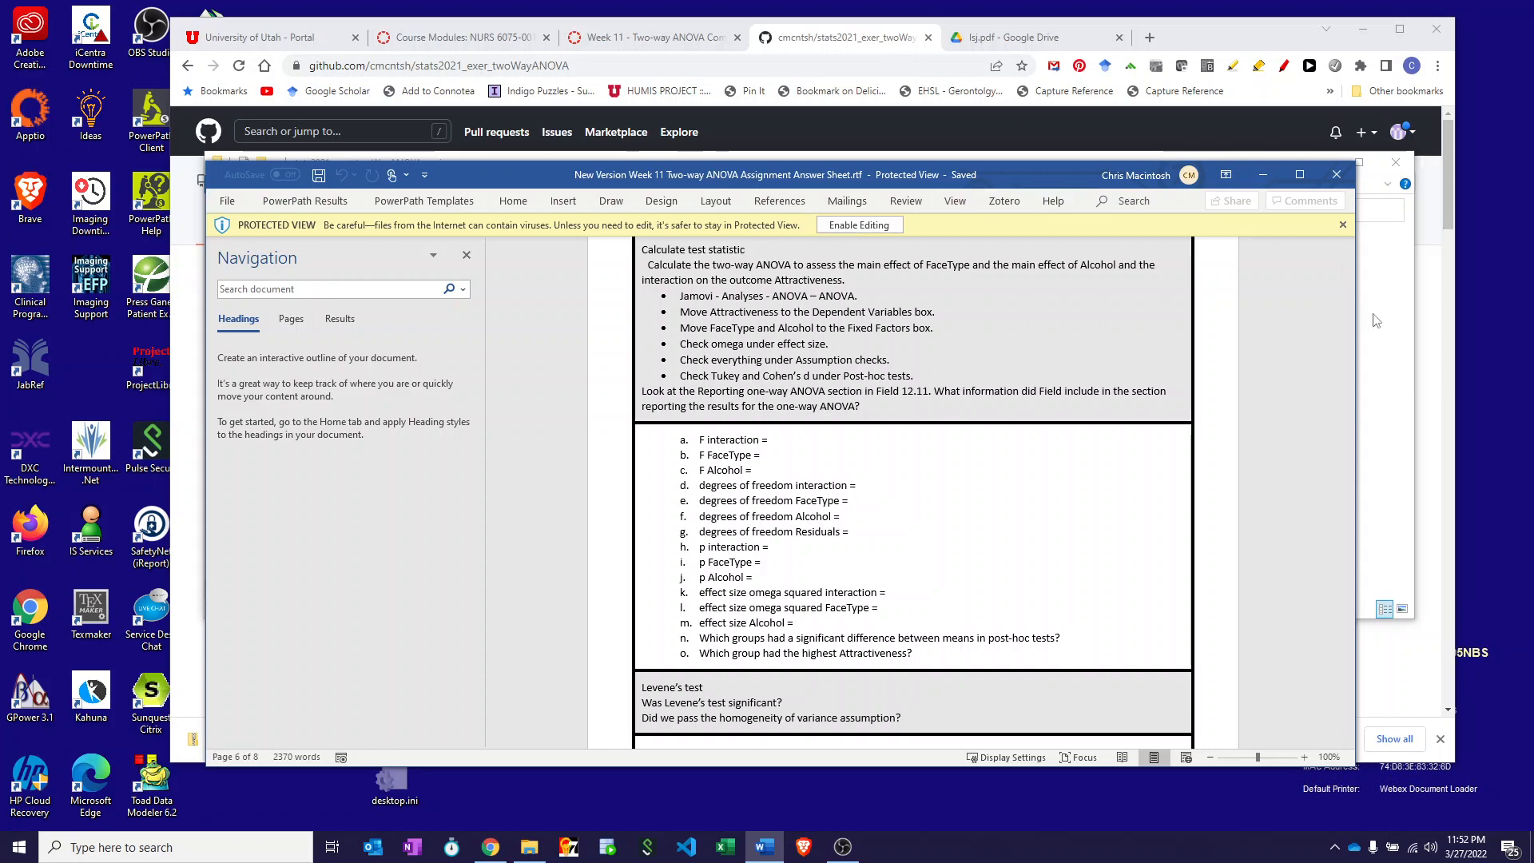
scroll(898, 474, "down", 10)
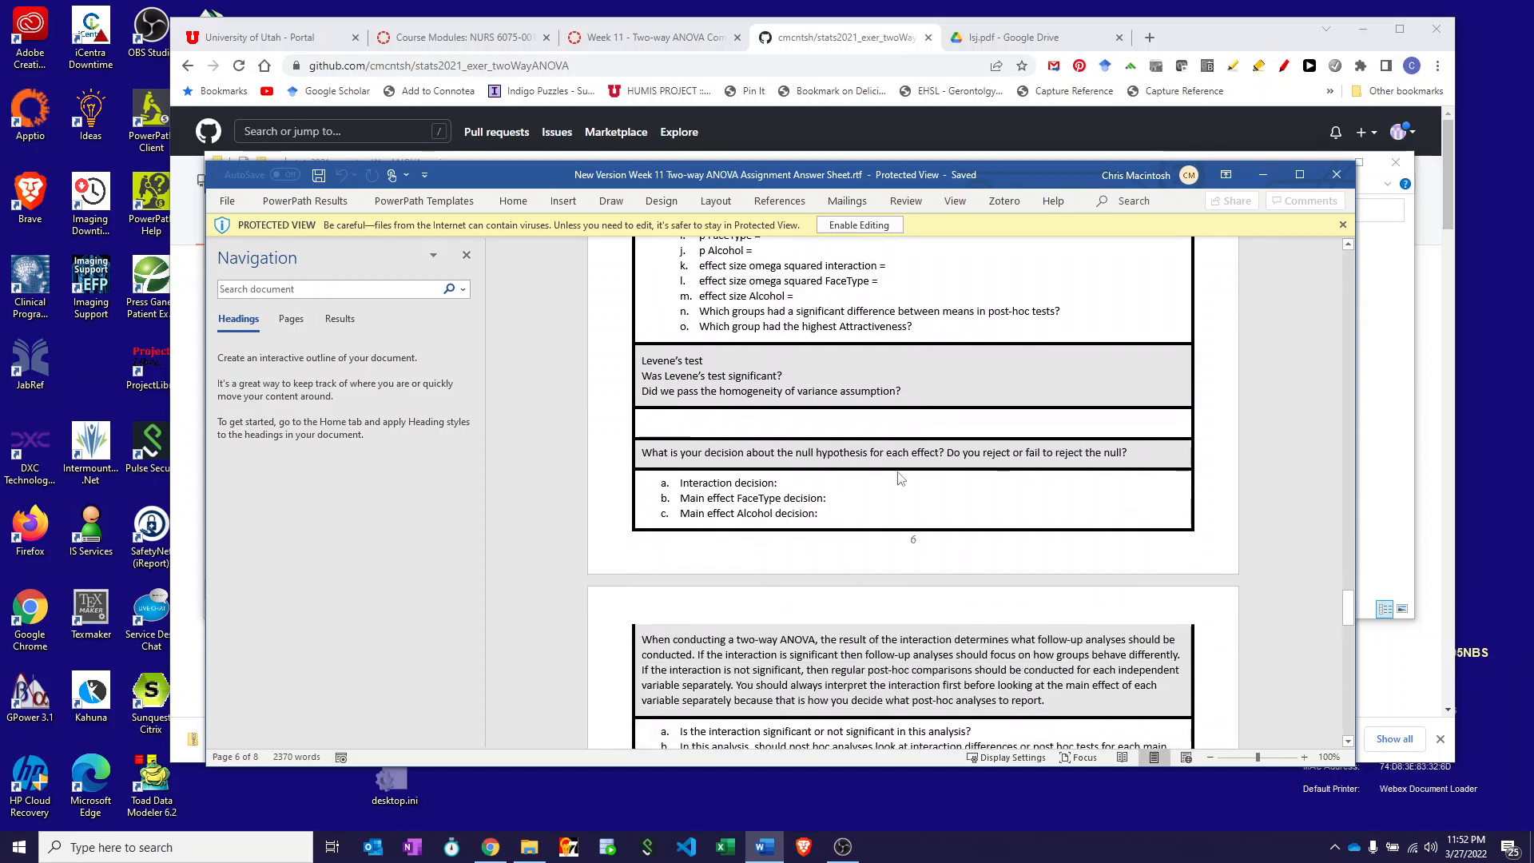
scroll(898, 473, "down", 8)
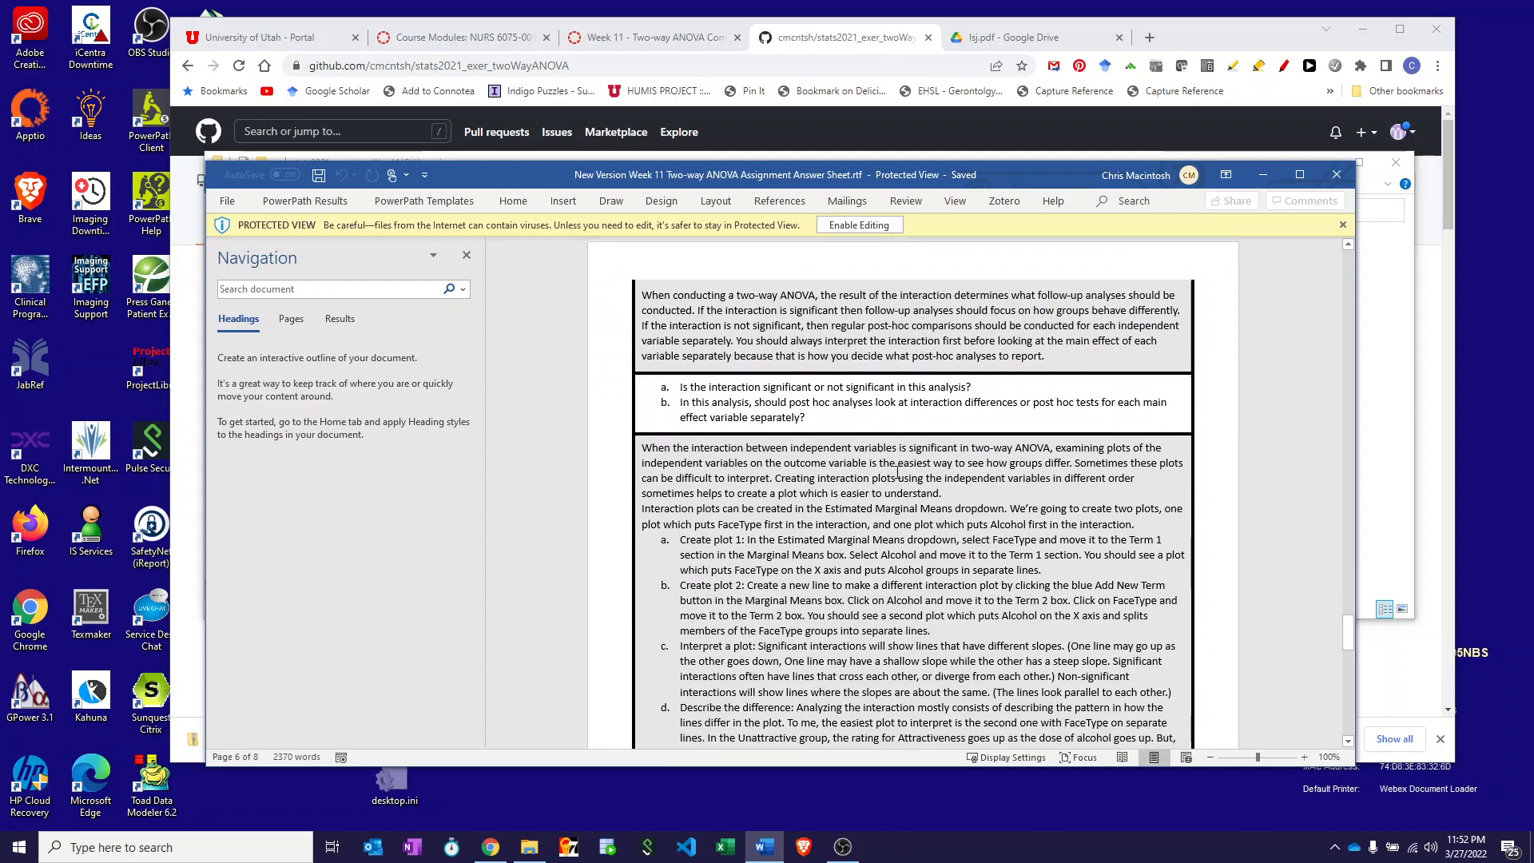
scroll(898, 473, "down", 6)
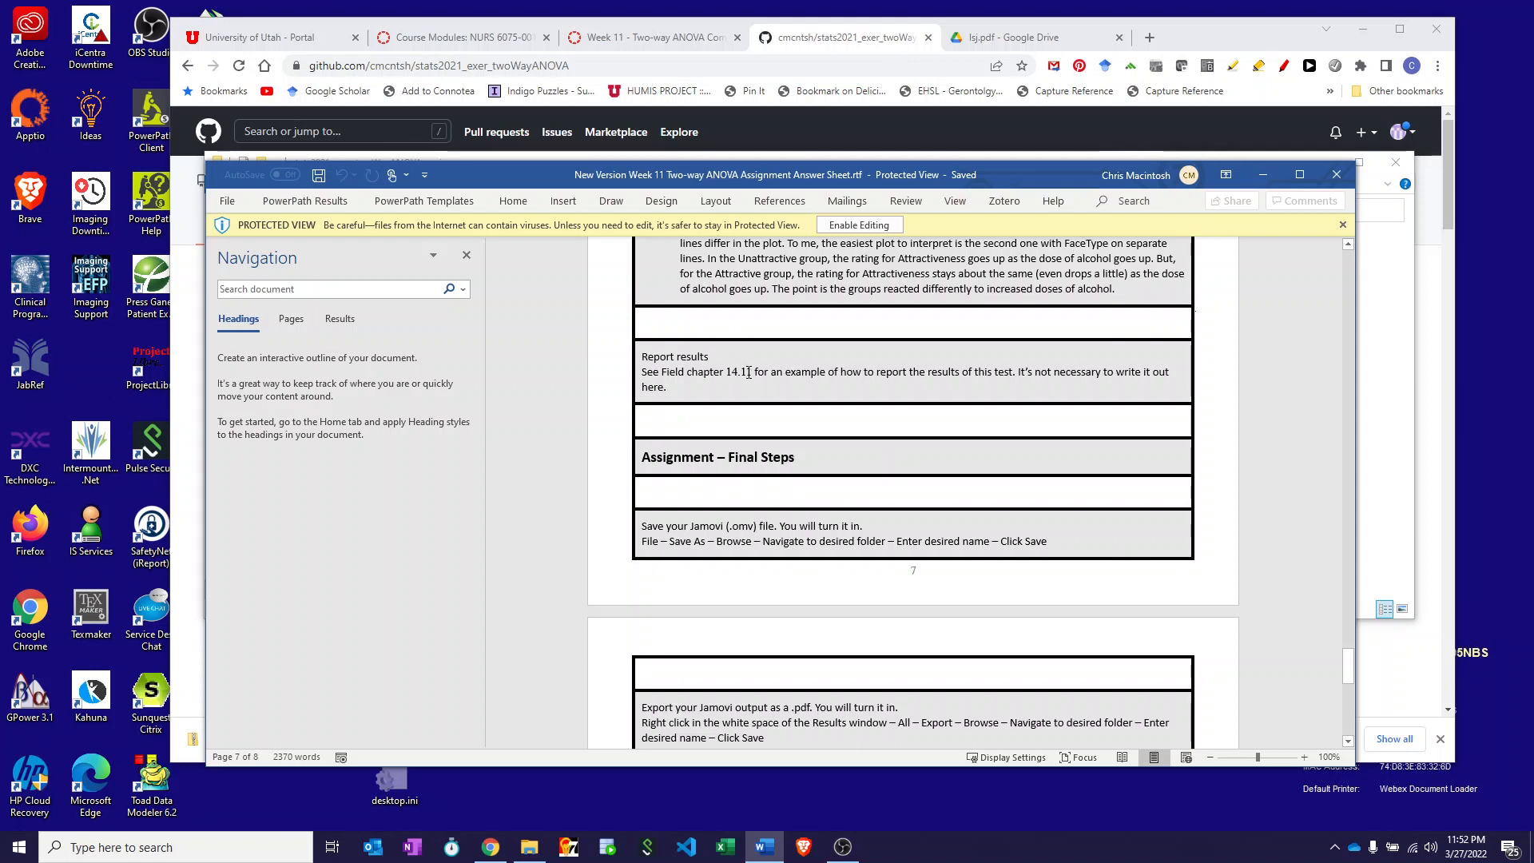
scroll(752, 370, "down", 2)
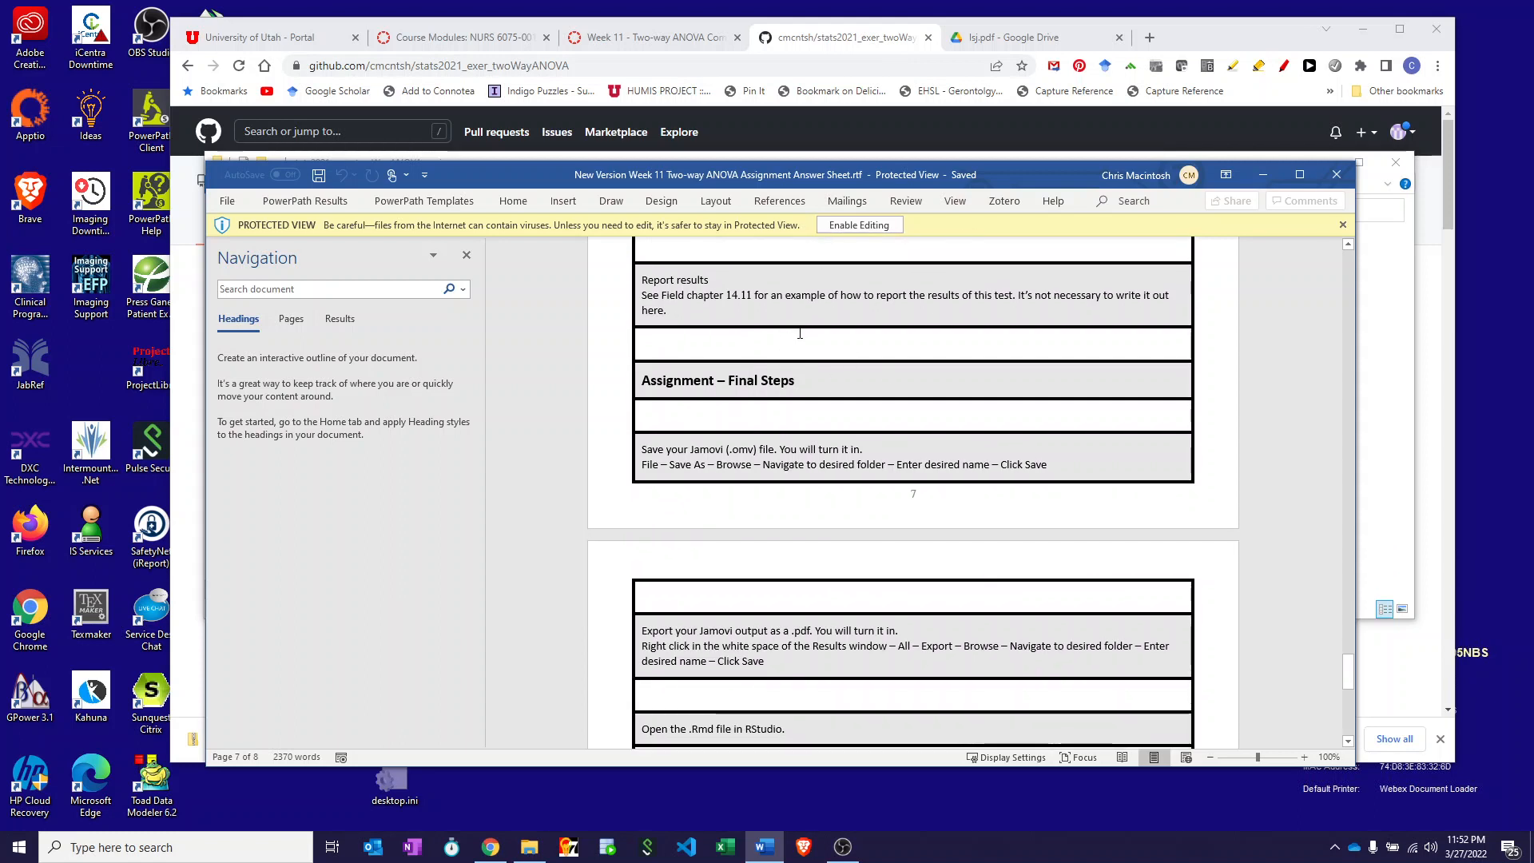
scroll(719, 319, "down", 2)
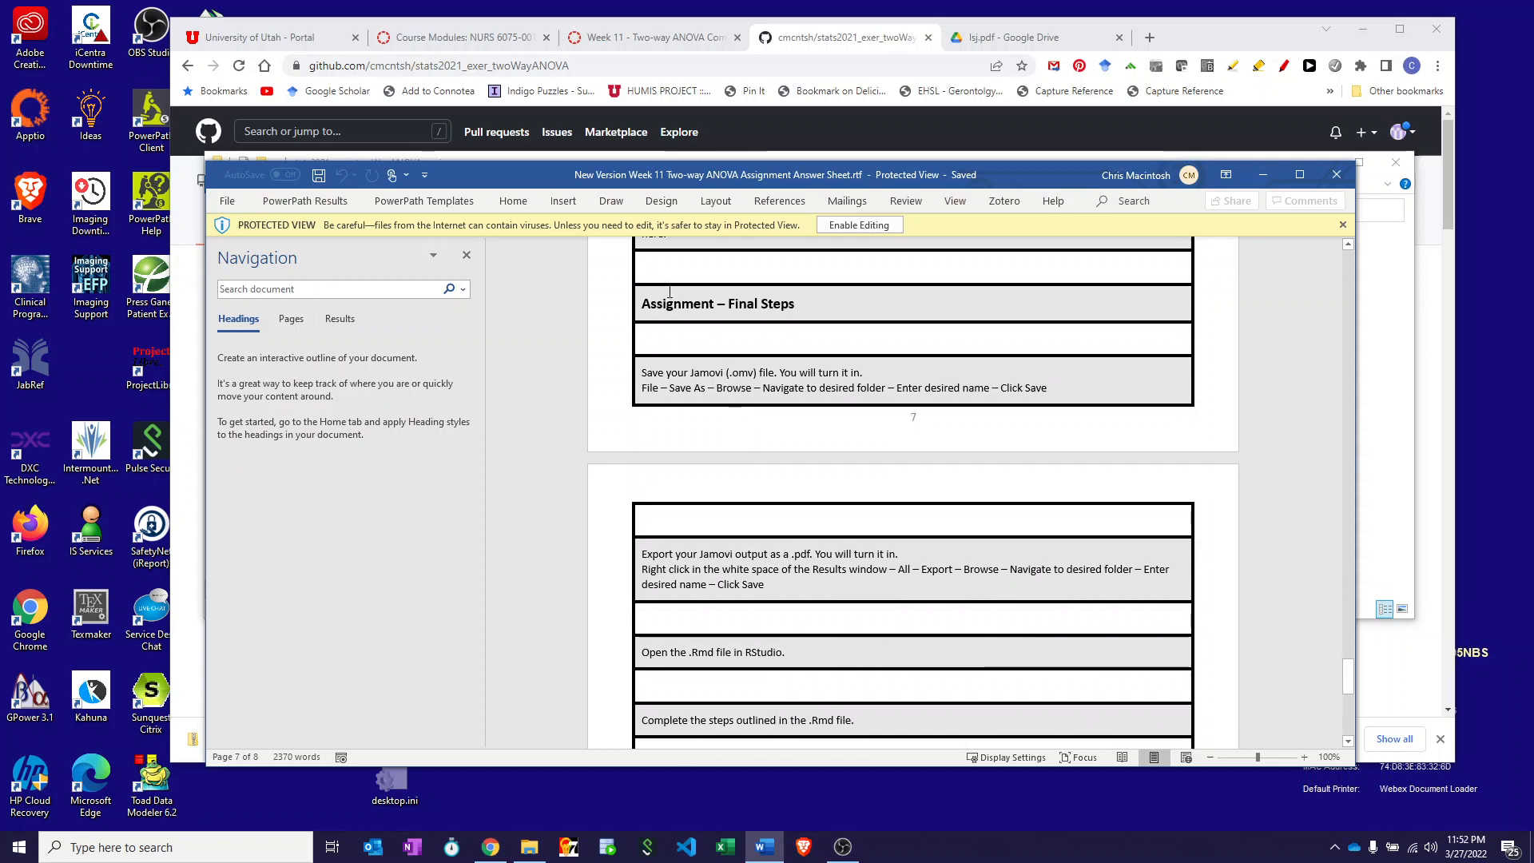
scroll(664, 291, "down", 6)
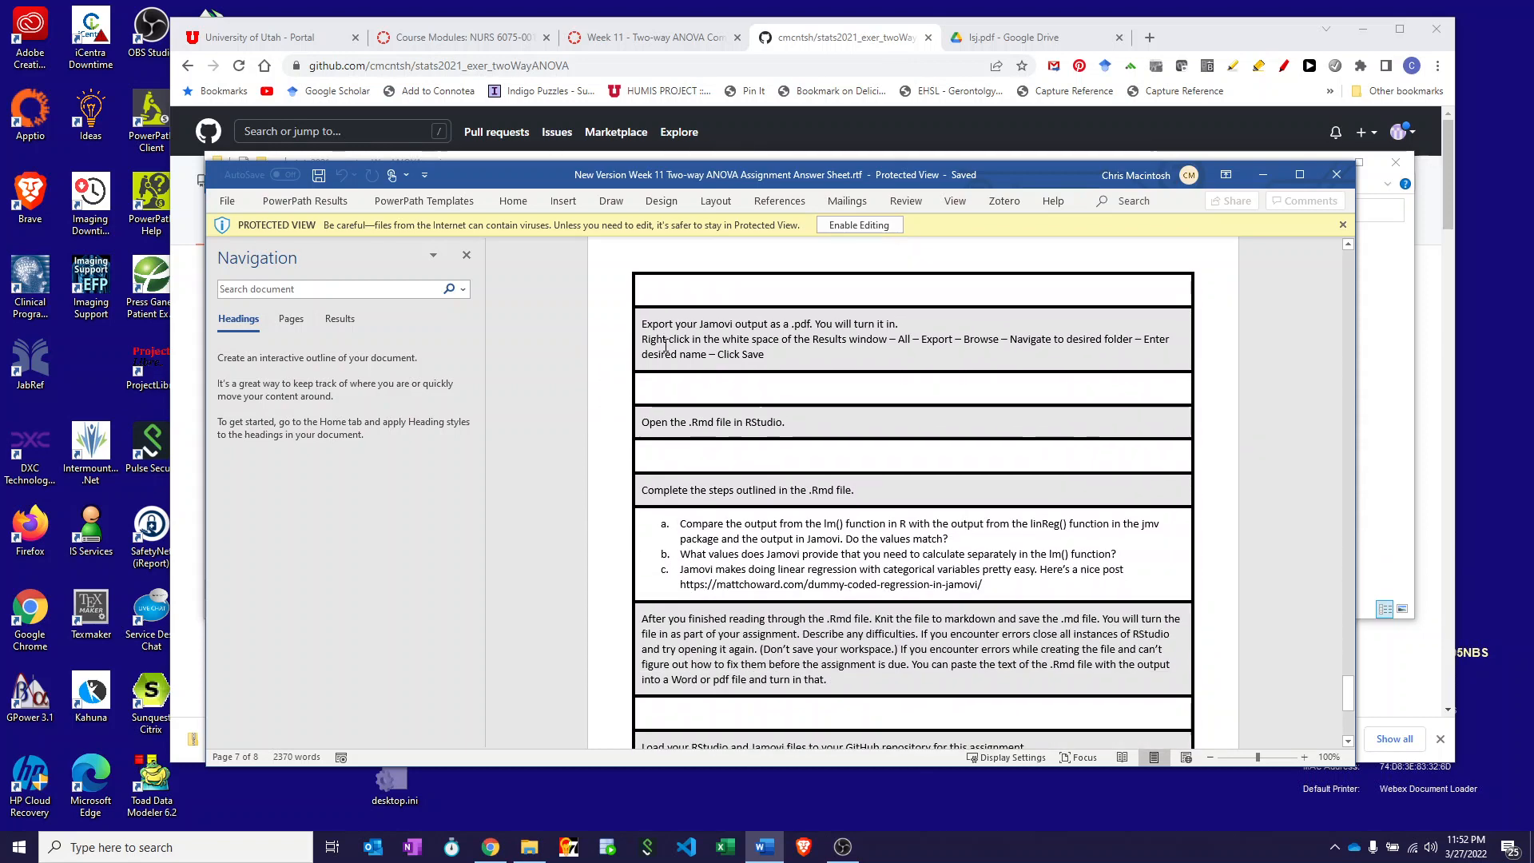
left_click(1384, 284)
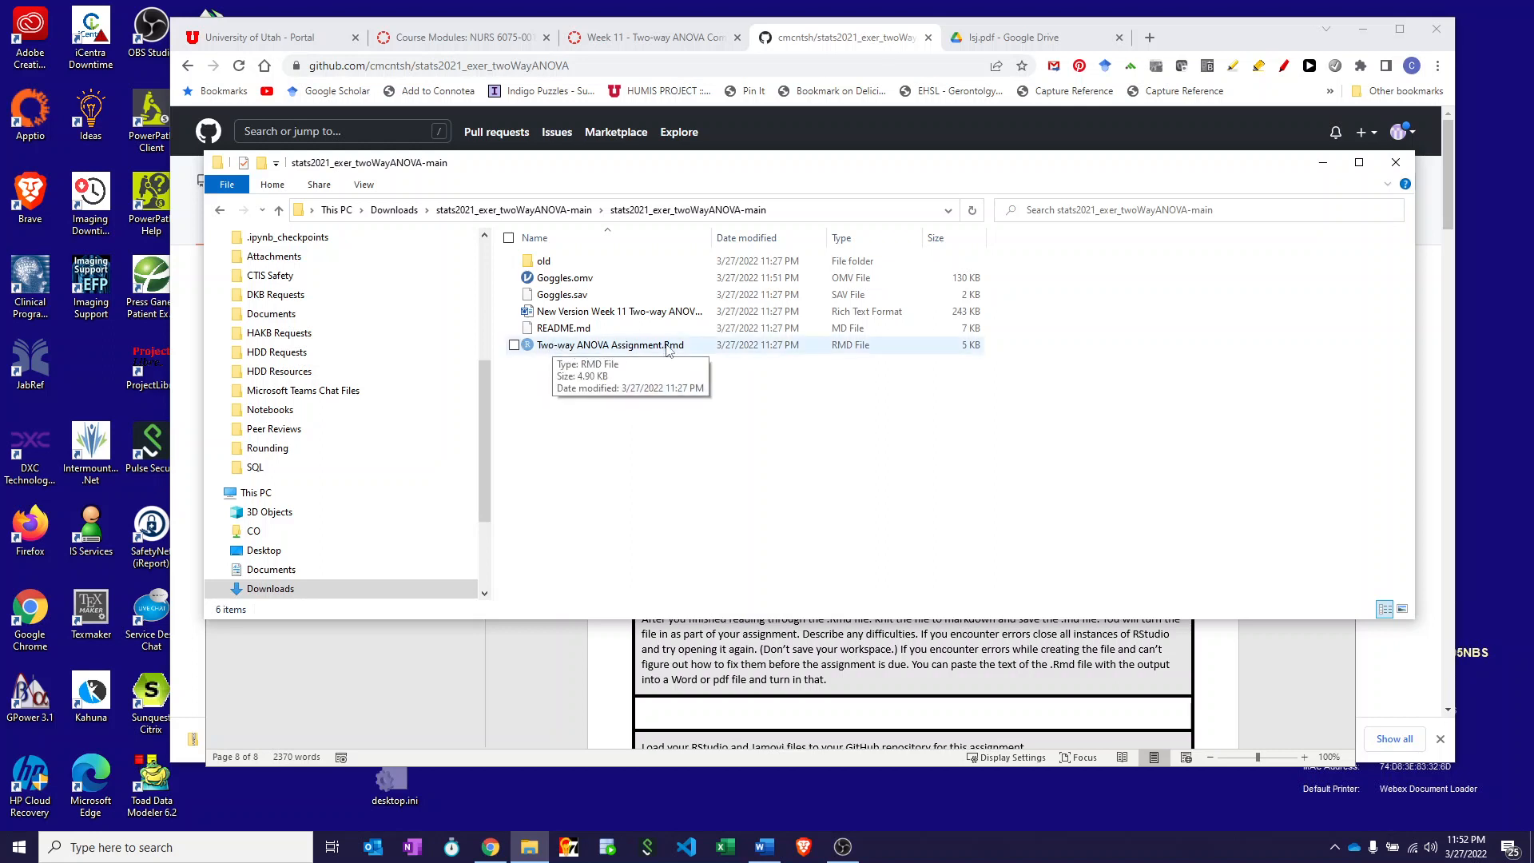
- Open Two-way ANOVA Assignment.Rmd with RStudio through the Open with menu
right_click(601, 351)
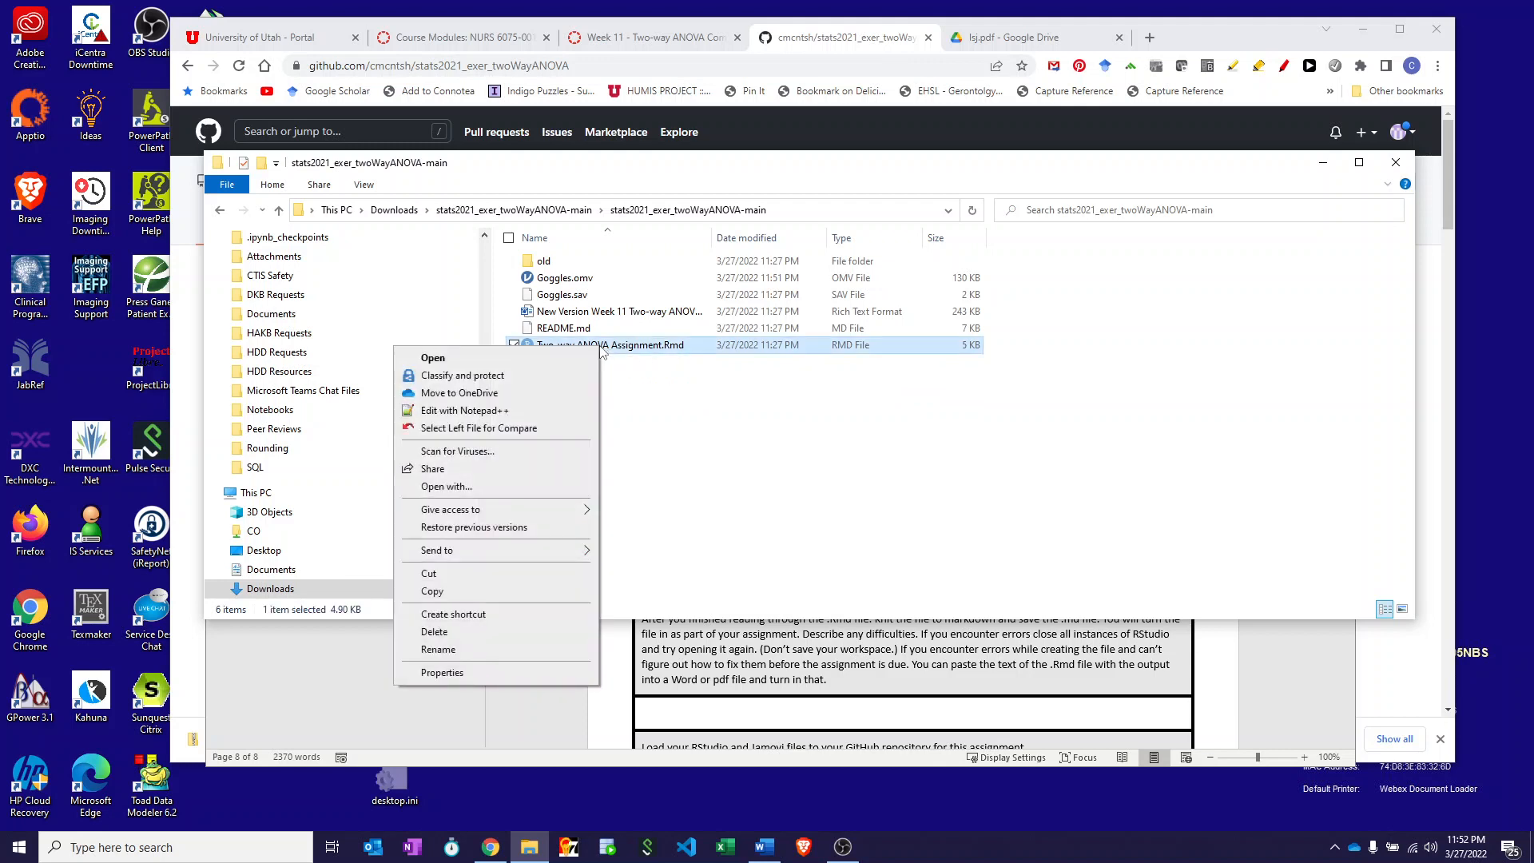
left_click(551, 487)
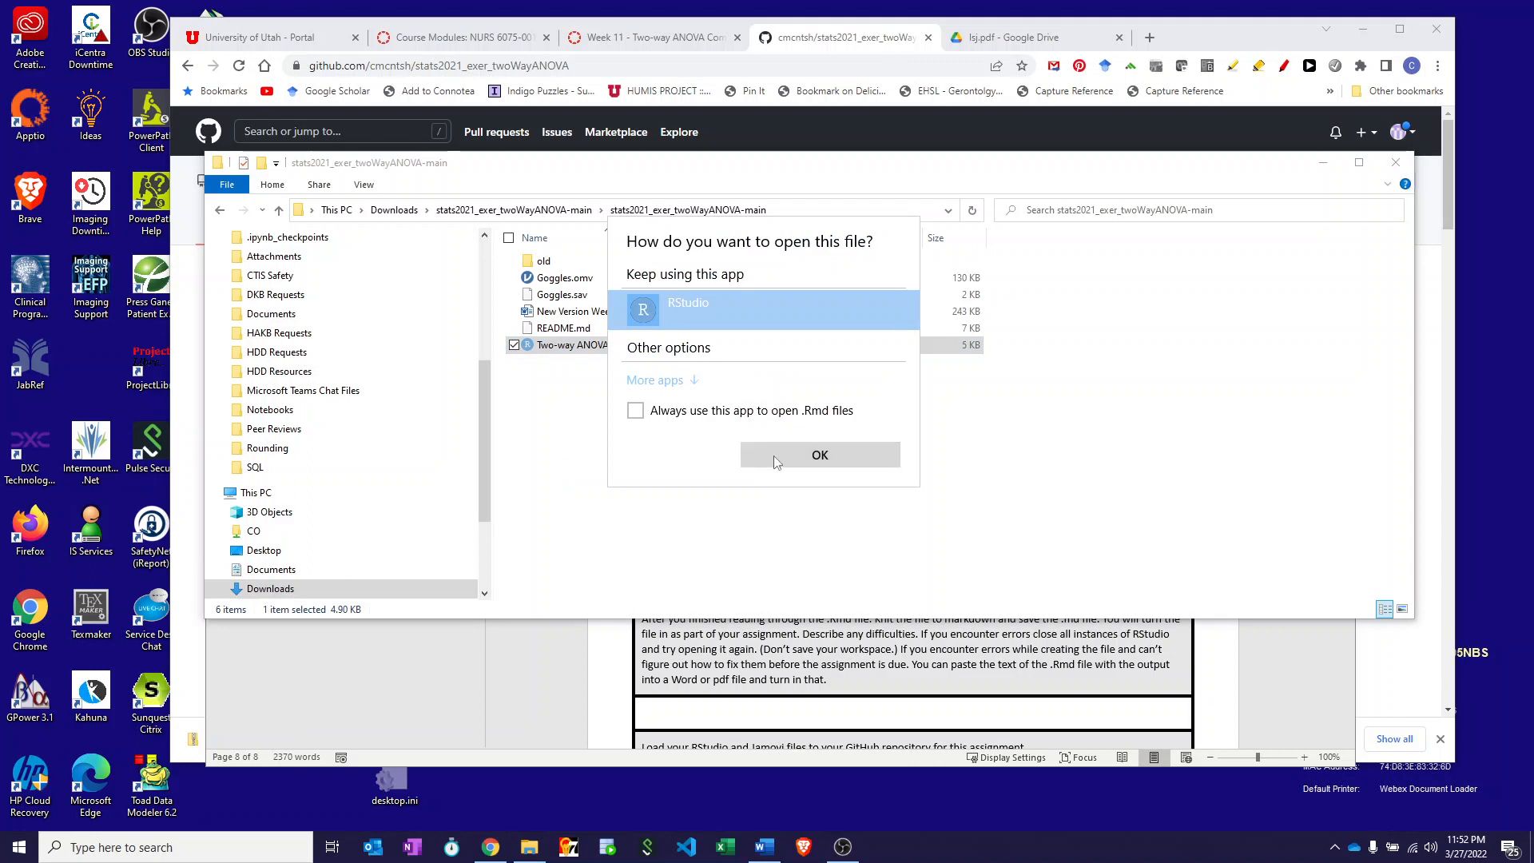
left_click(773, 456)
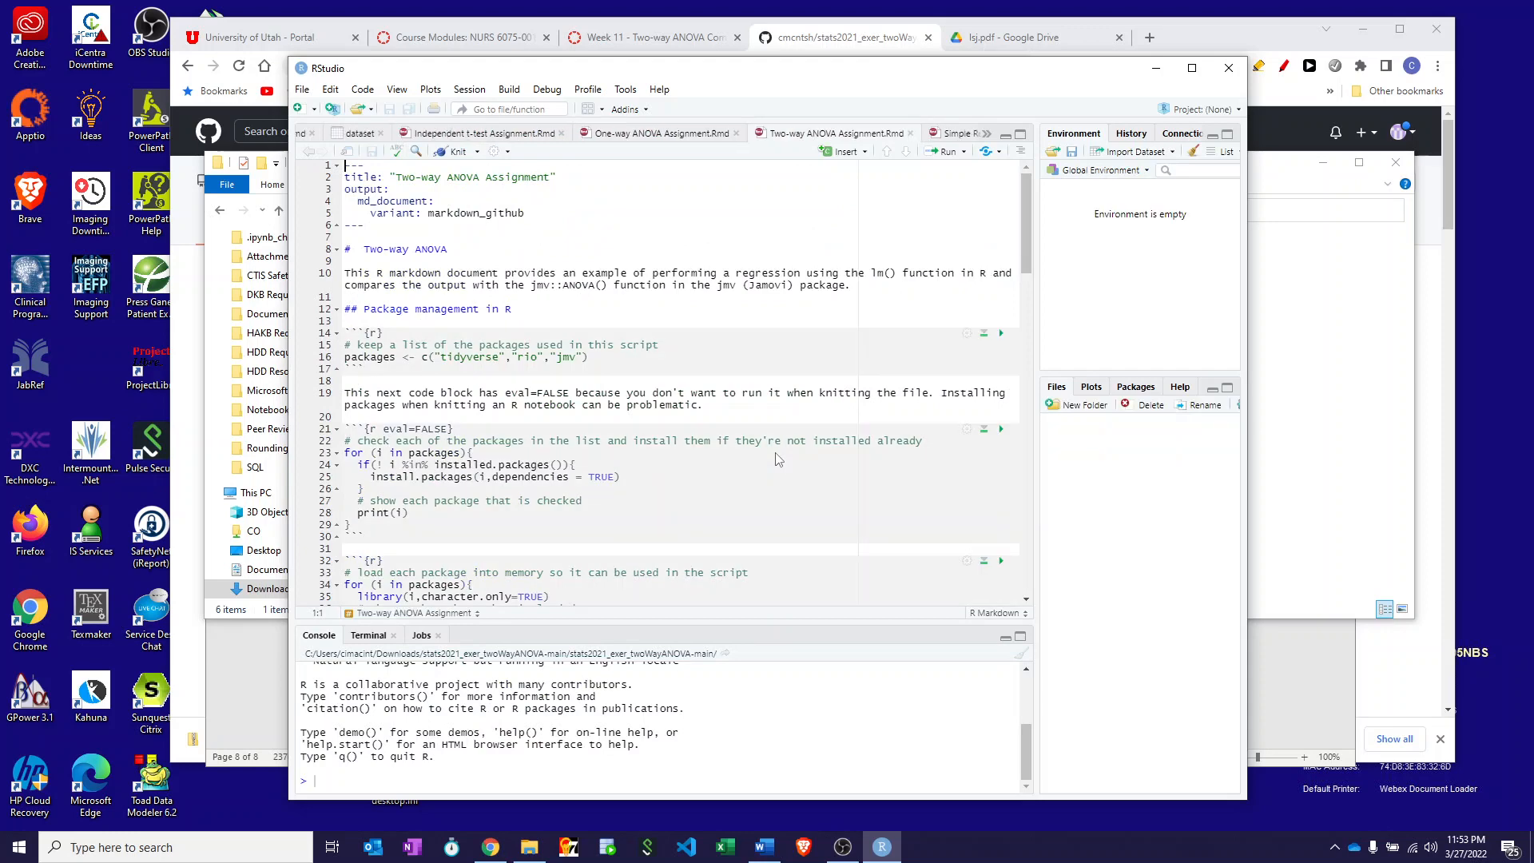
- Run the package-list, check-and-install, and loading chunks to attach tidyverse, rio and jmv
scroll(653, 220, "down", 3)
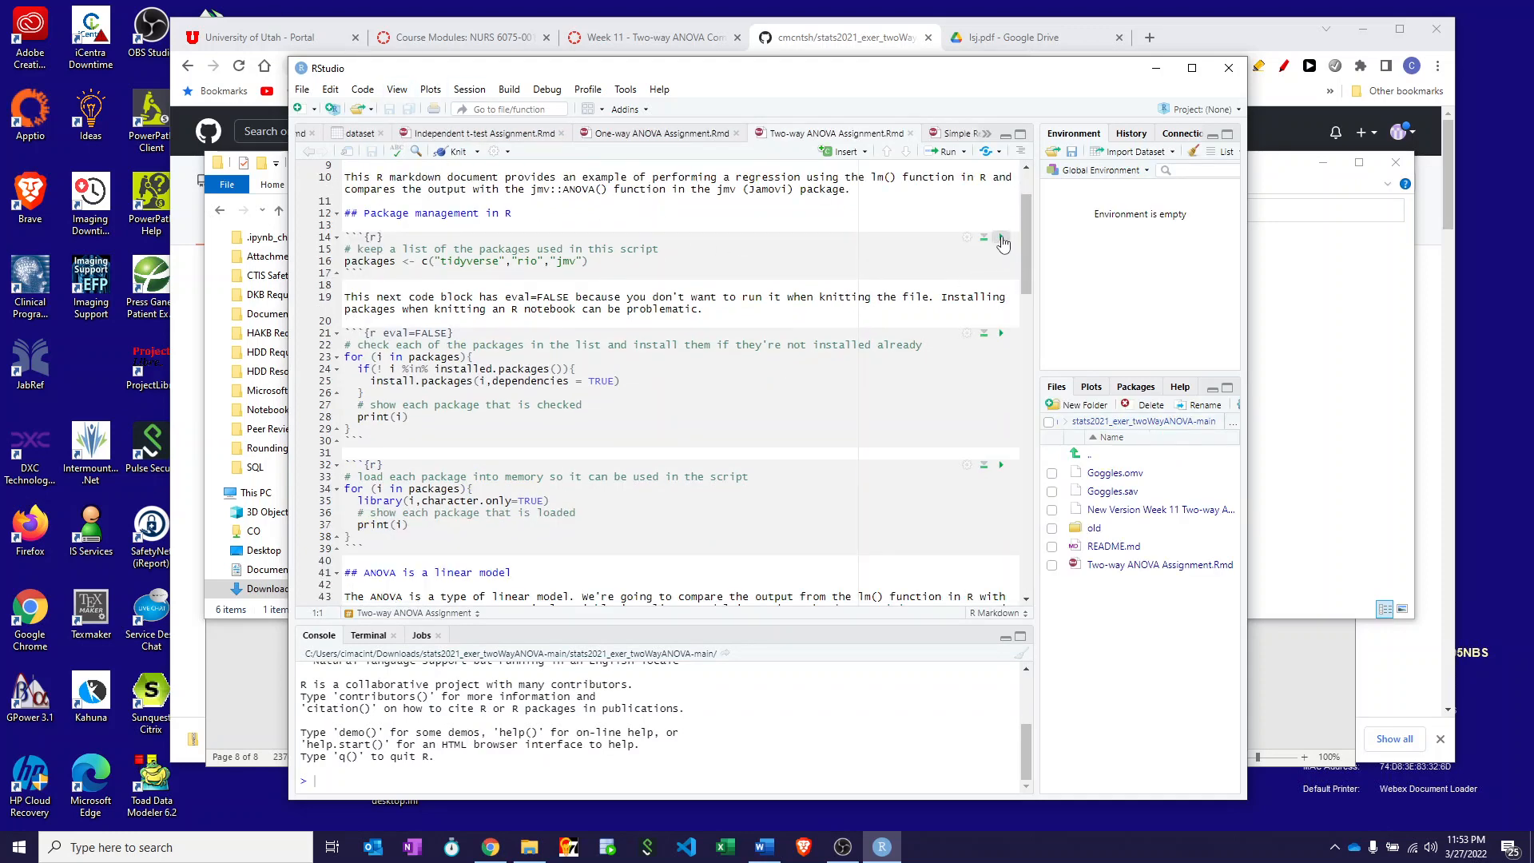
left_click(1002, 240)
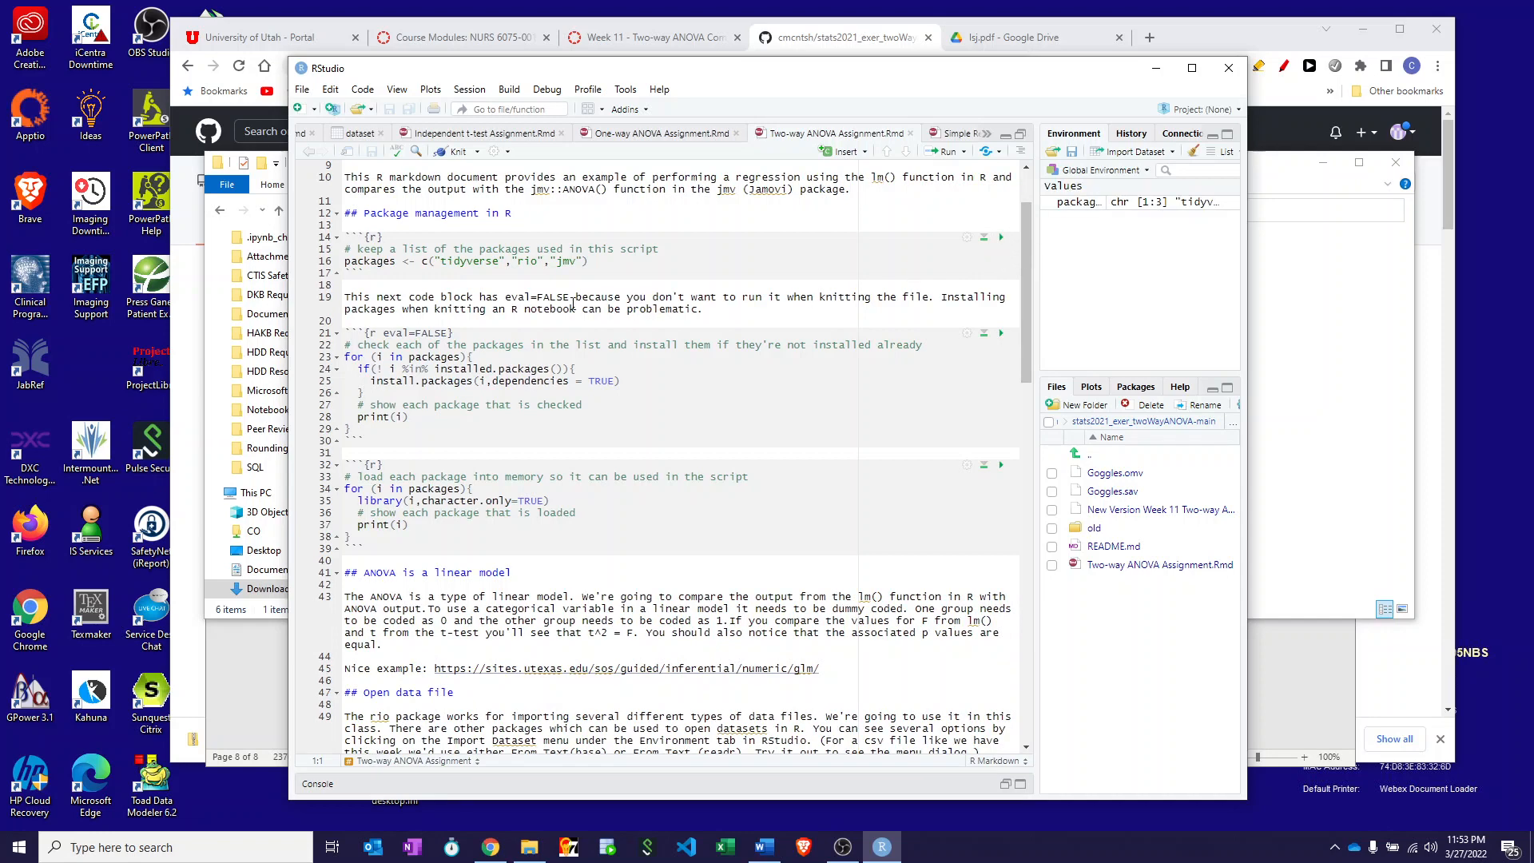
left_click(1001, 333)
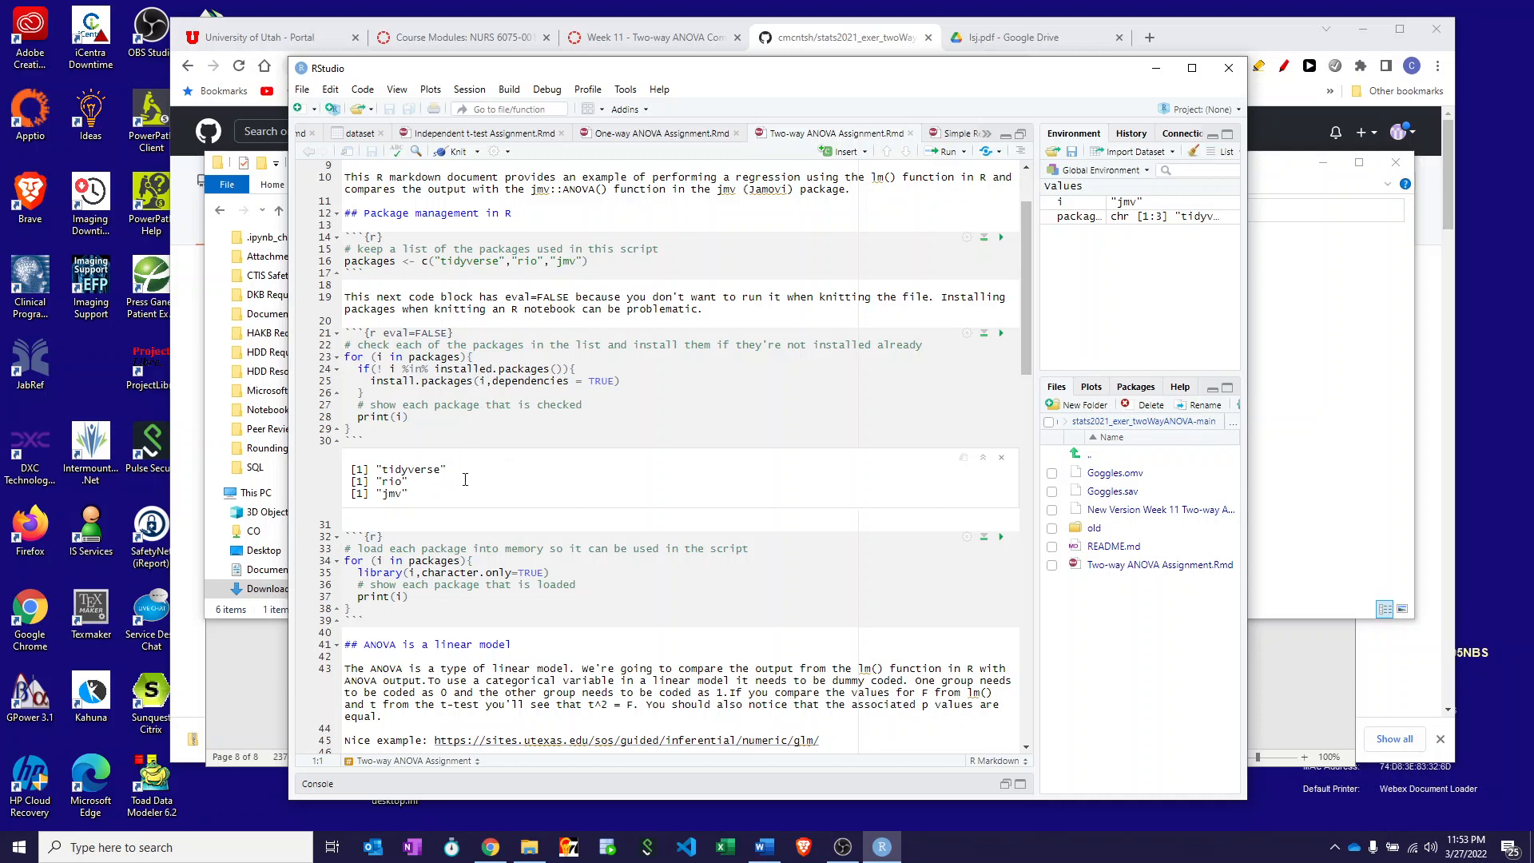
scroll(465, 479, "down", 3)
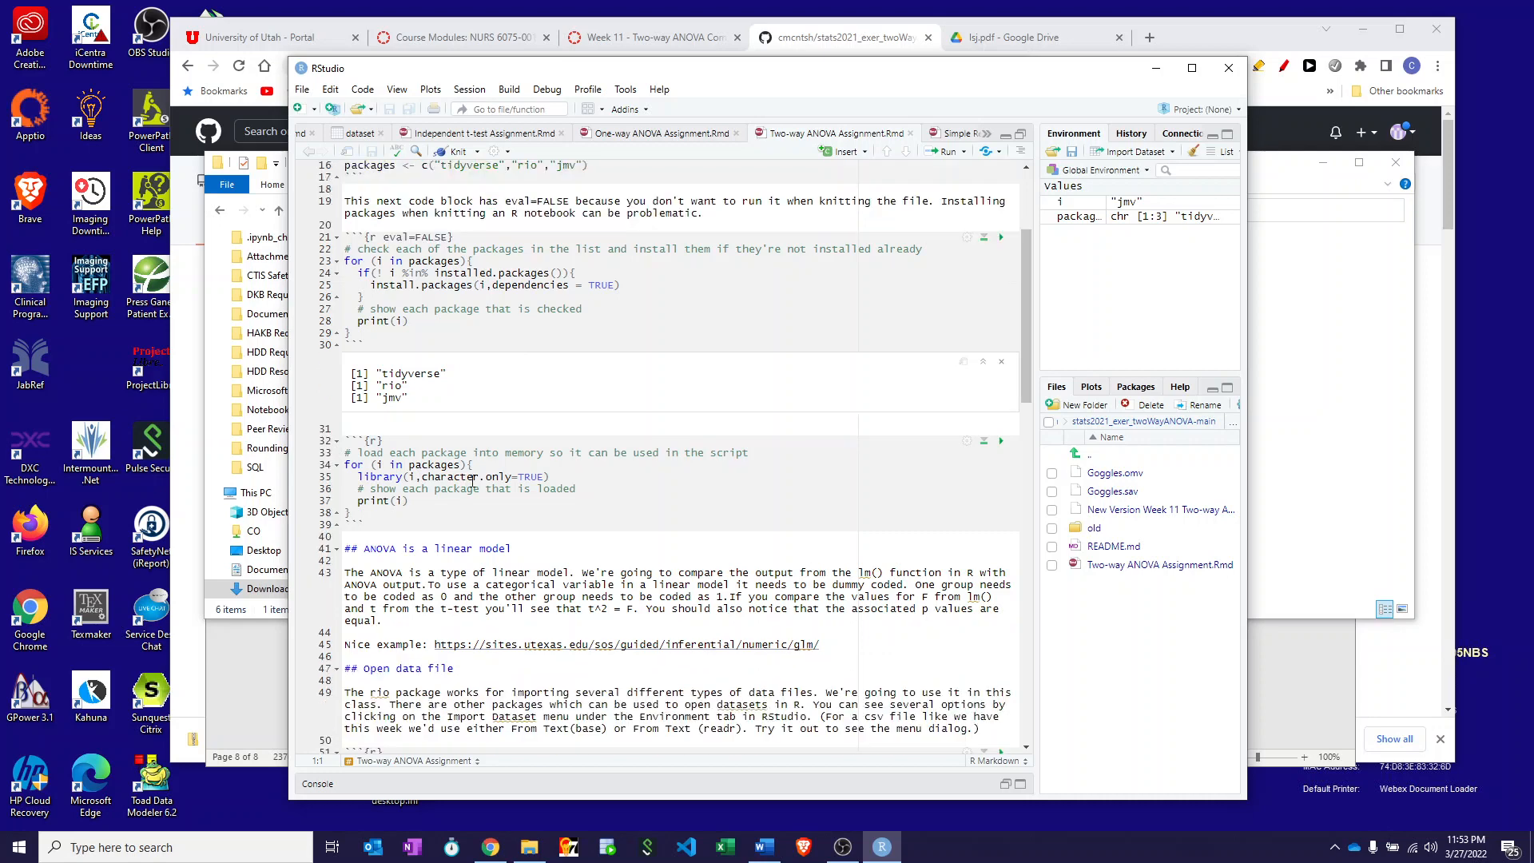
left_click(1002, 440)
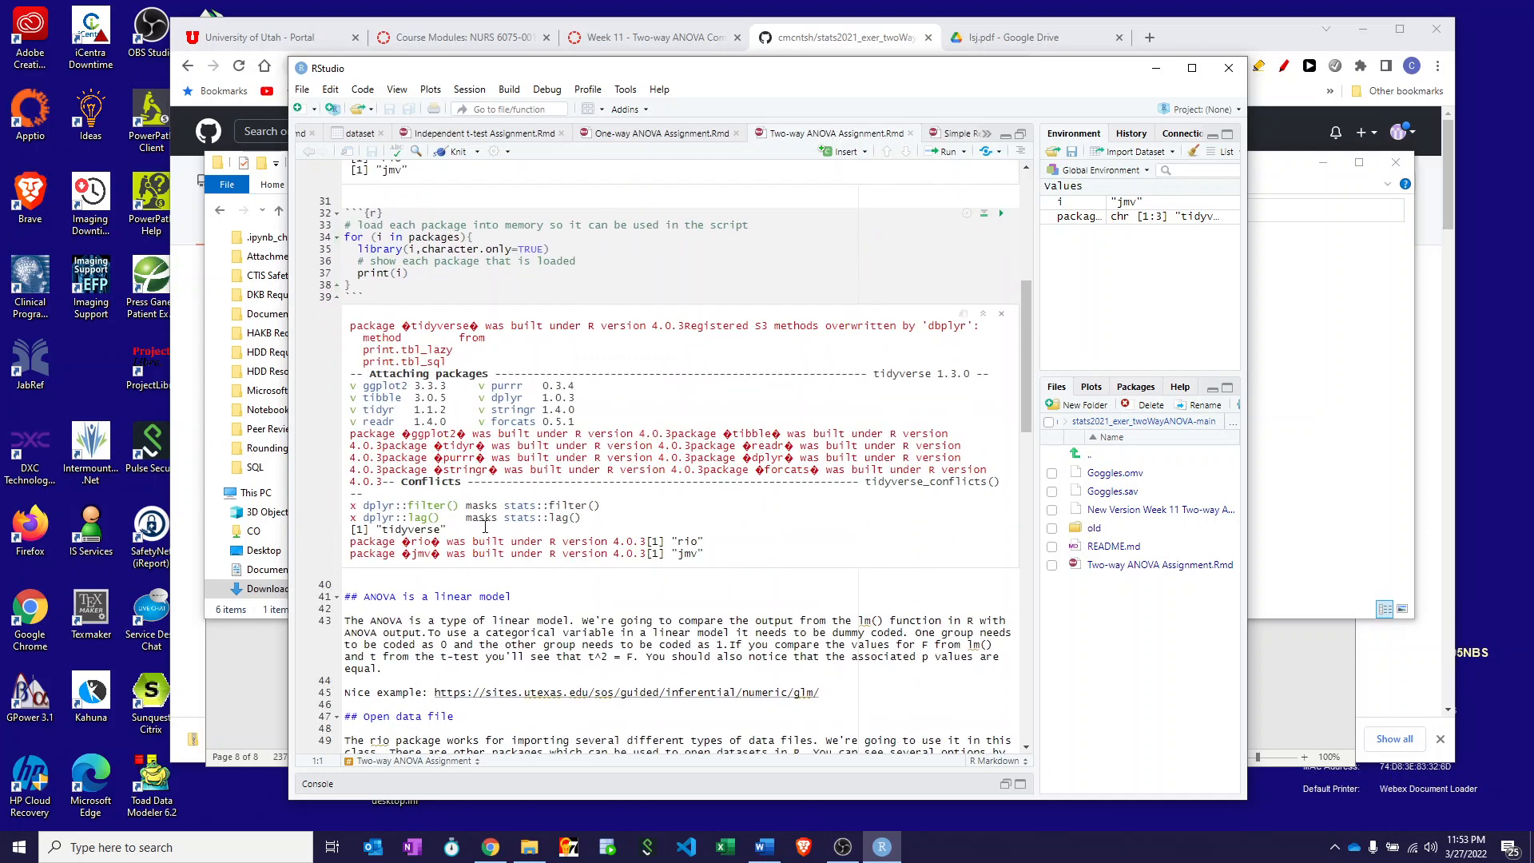
scroll(485, 527, "down", 4)
scroll(485, 527, "down", 3)
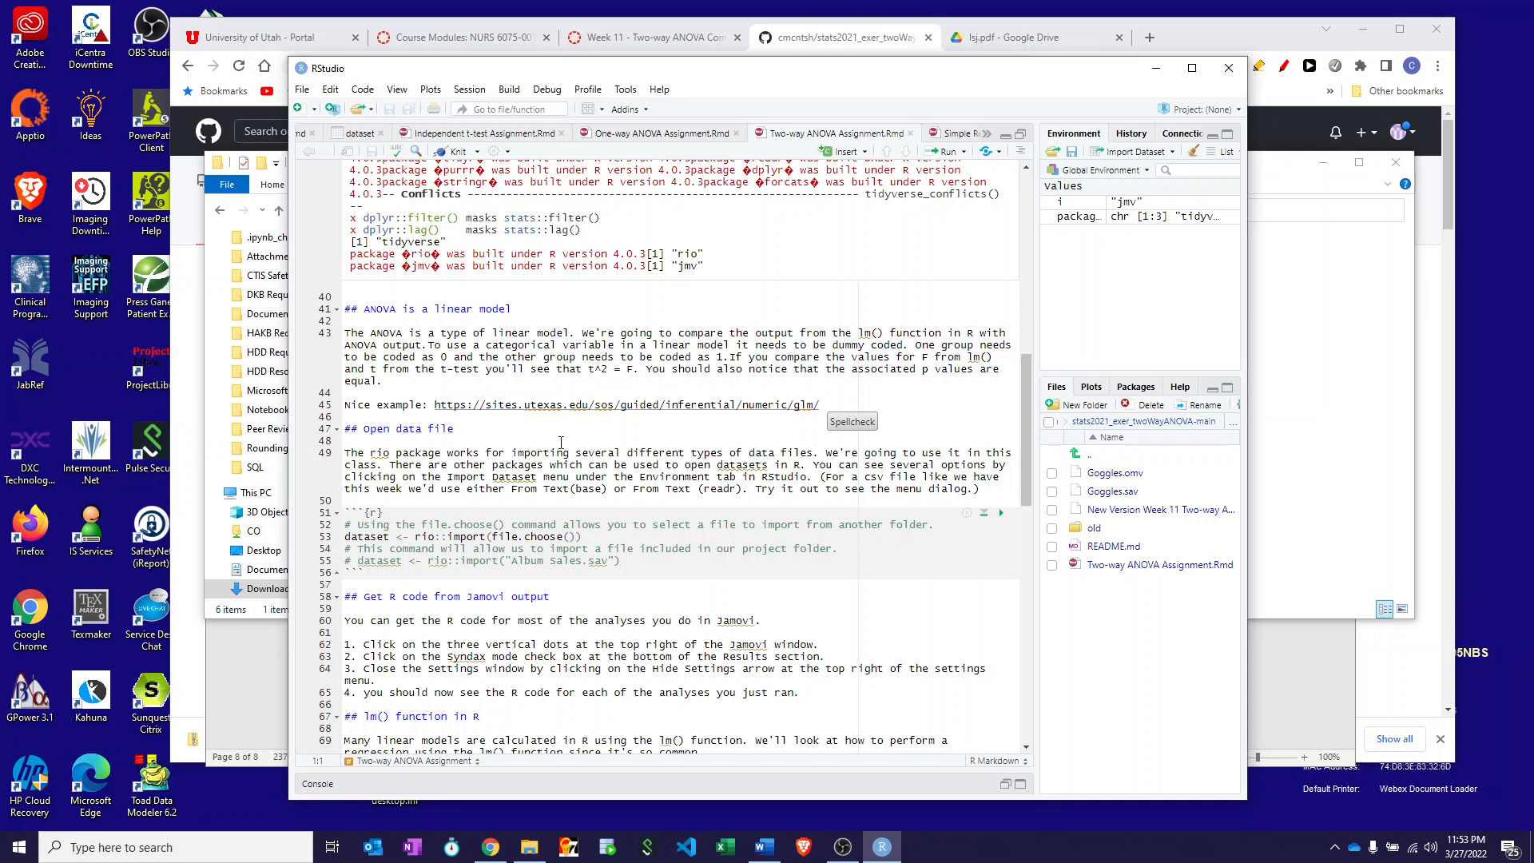
- Replace file.choose() with "Goggles.sav" in rio::import() and run the import chunk
scroll(561, 443, "down", 3)
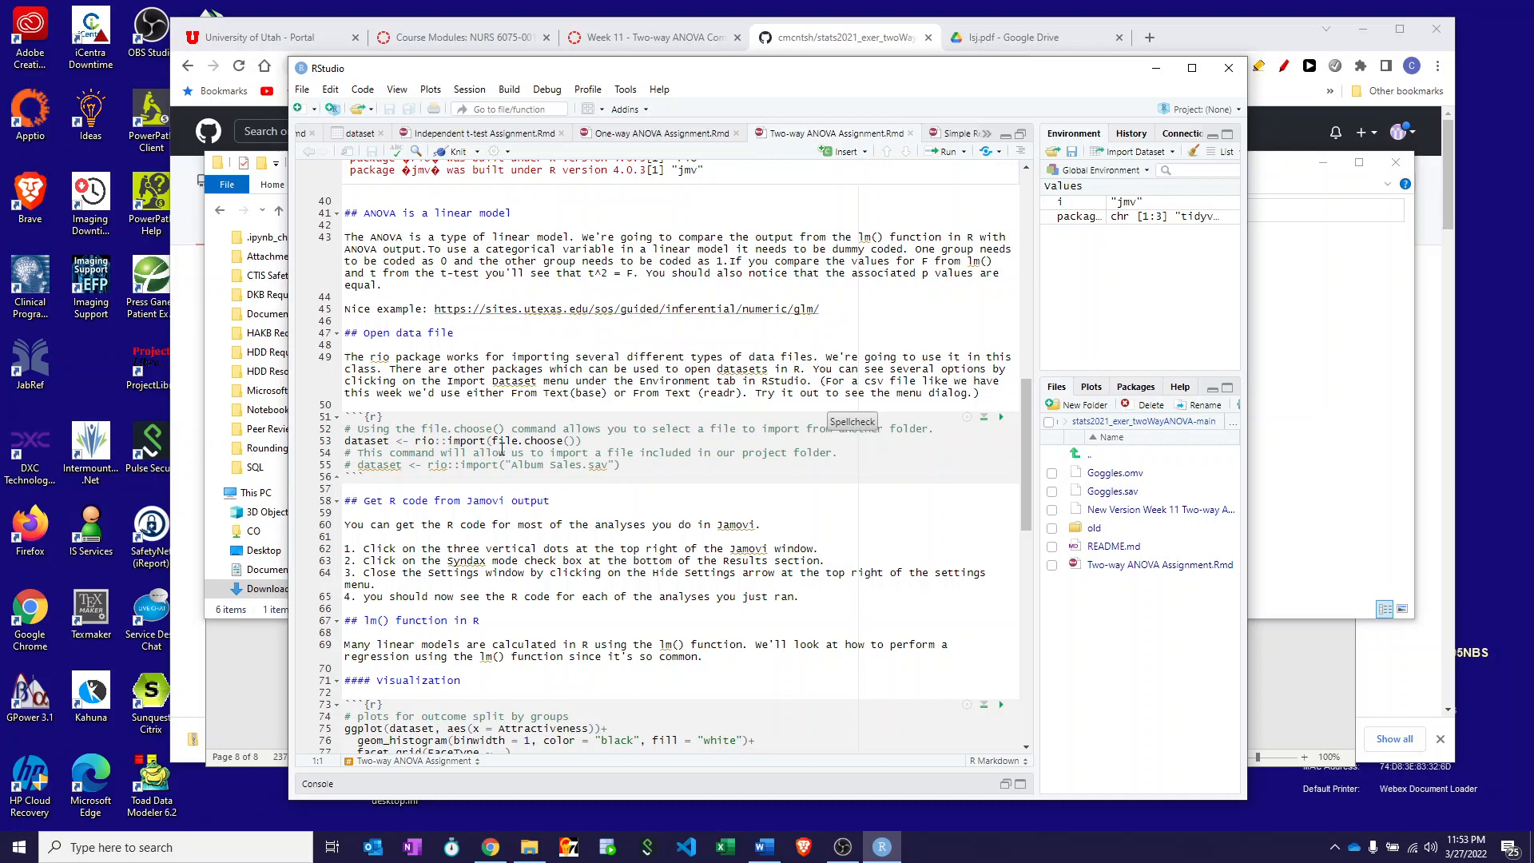
left_click_drag(494, 440, 574, 440)
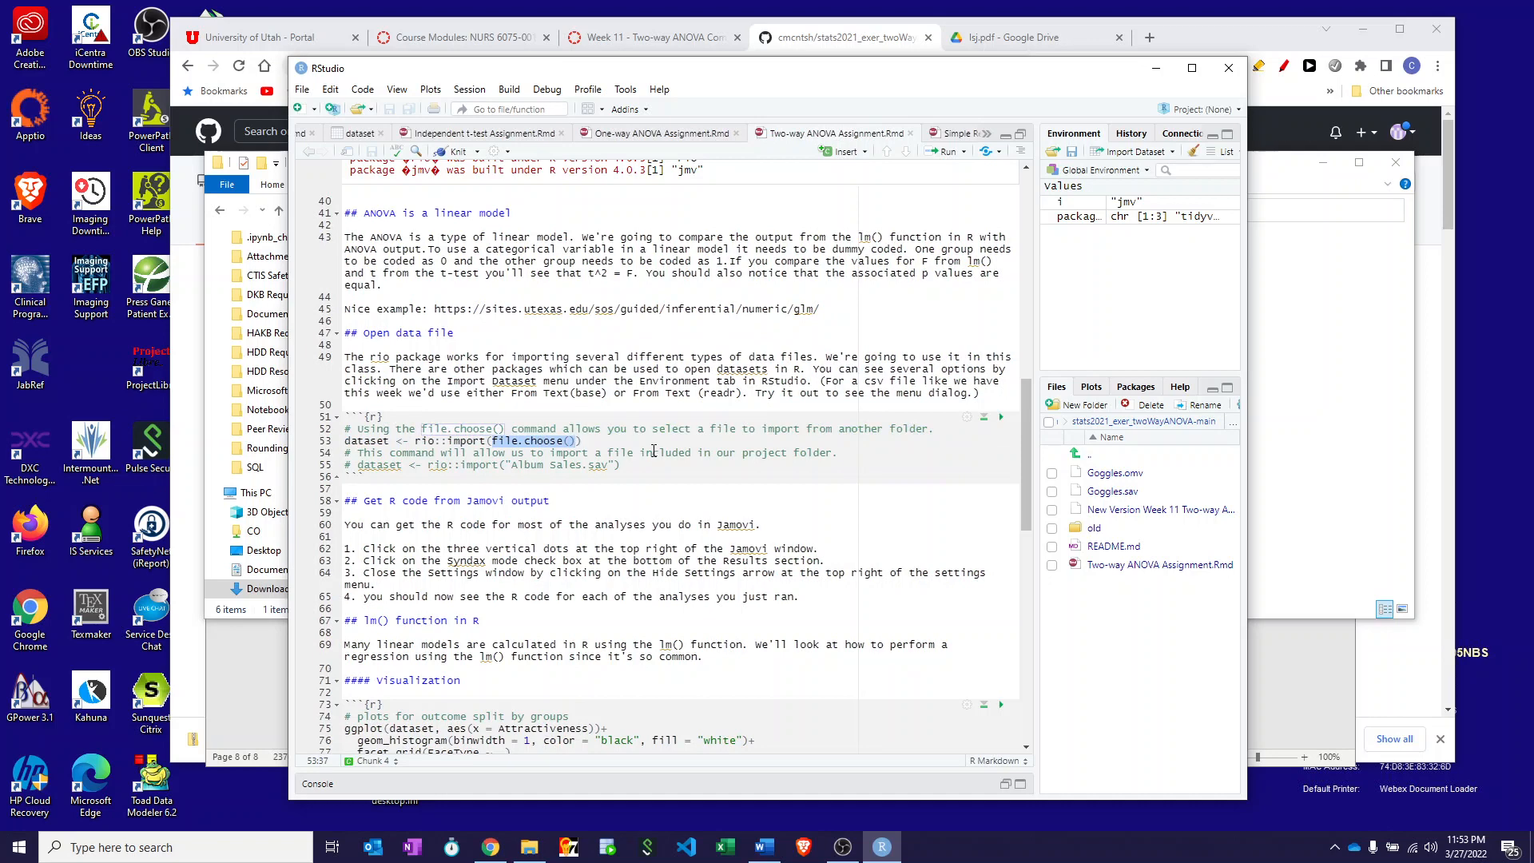
key("BackSpace")
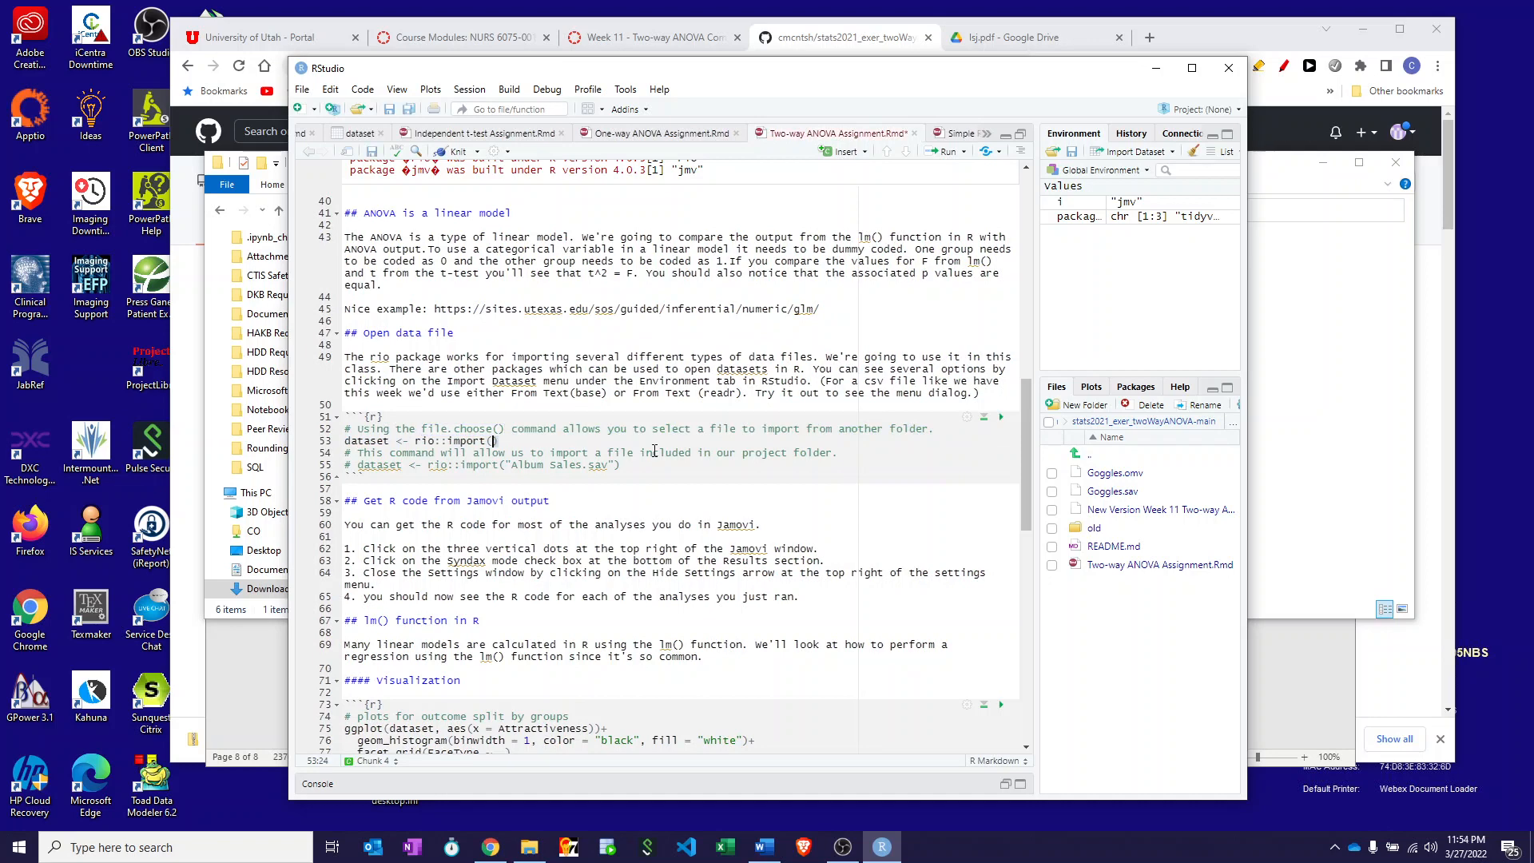
type("\"Goggles.sav")
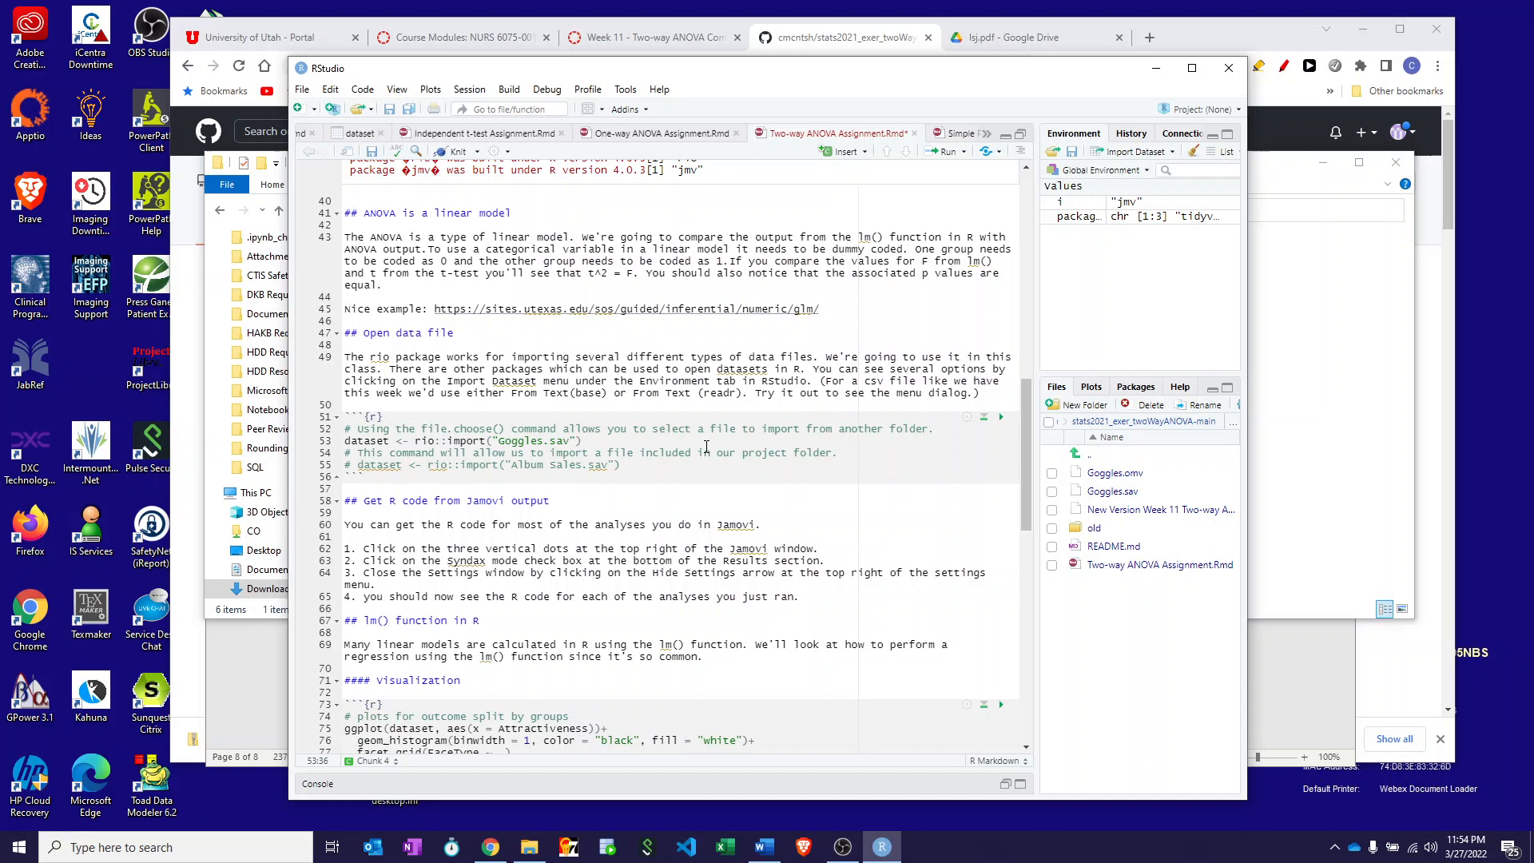
left_click(1002, 419)
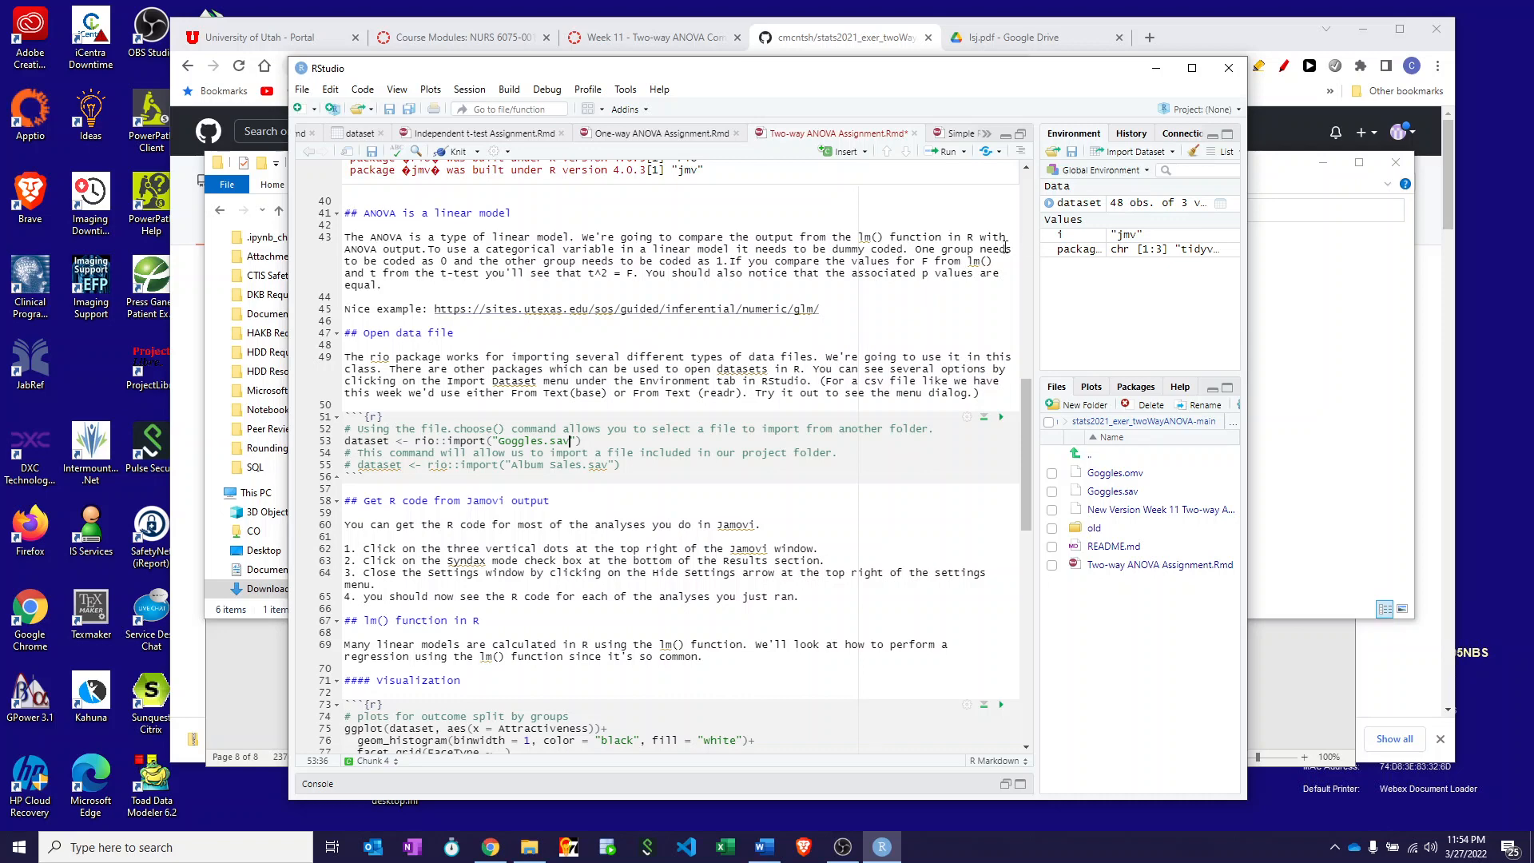
- View the 48-row dataset table, then return to the Rmd source
left_click(1073, 207)
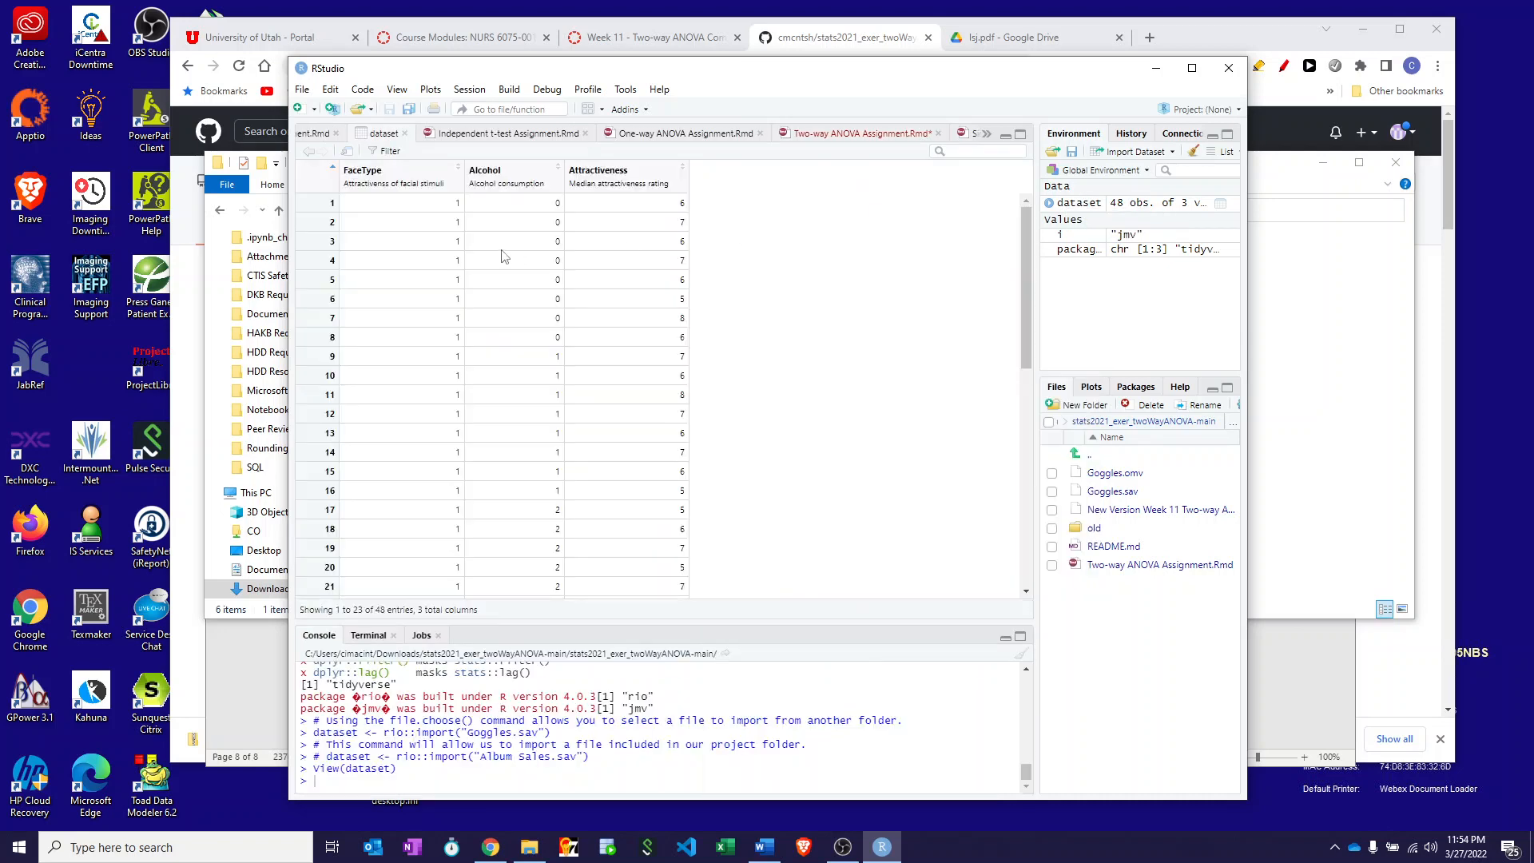
scroll(598, 393, "down", 3)
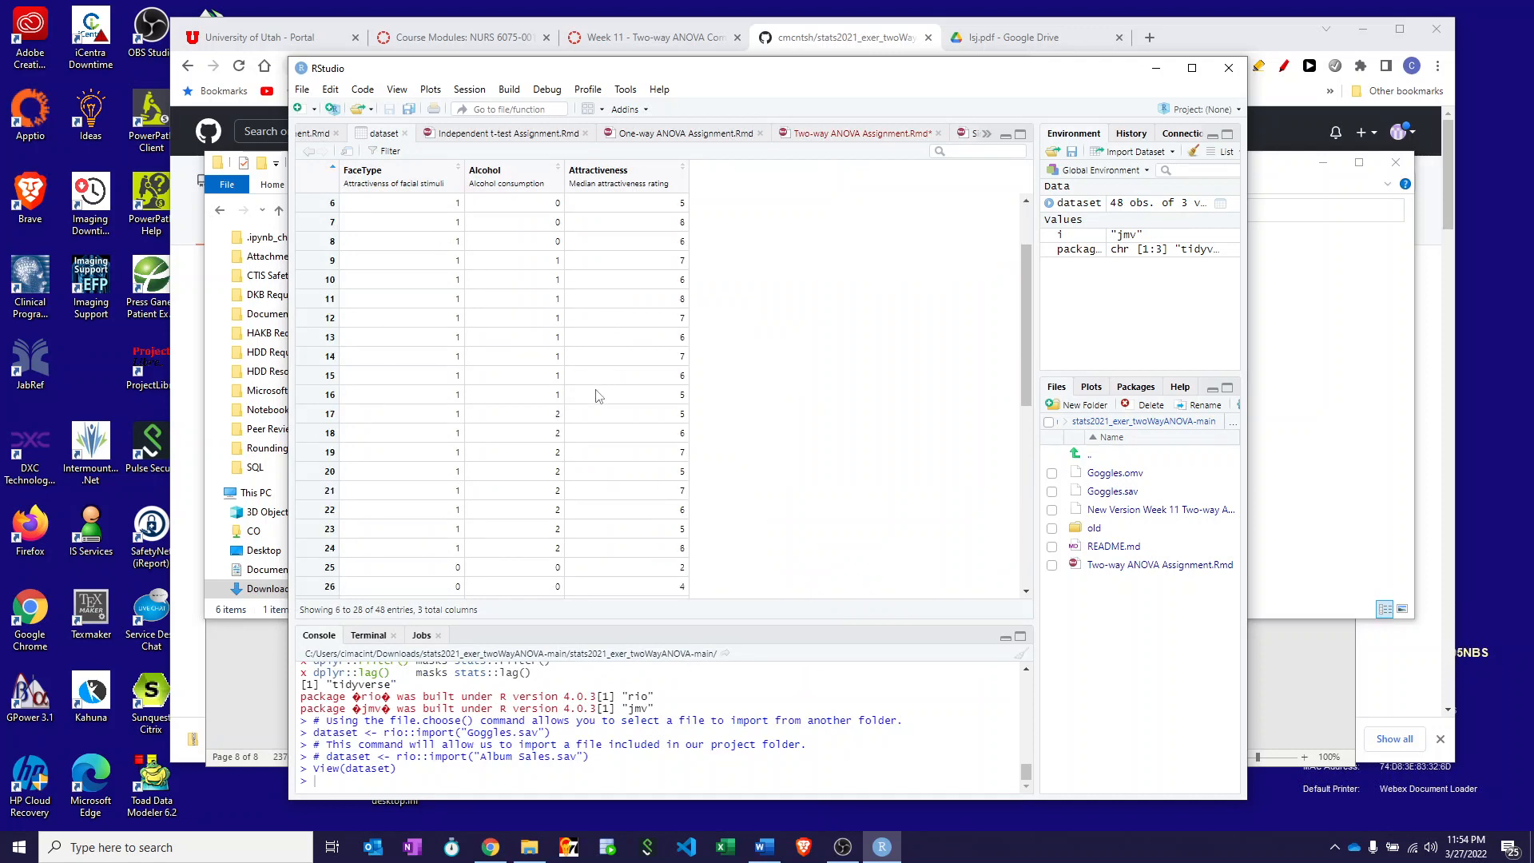
scroll(596, 392, "up", 3)
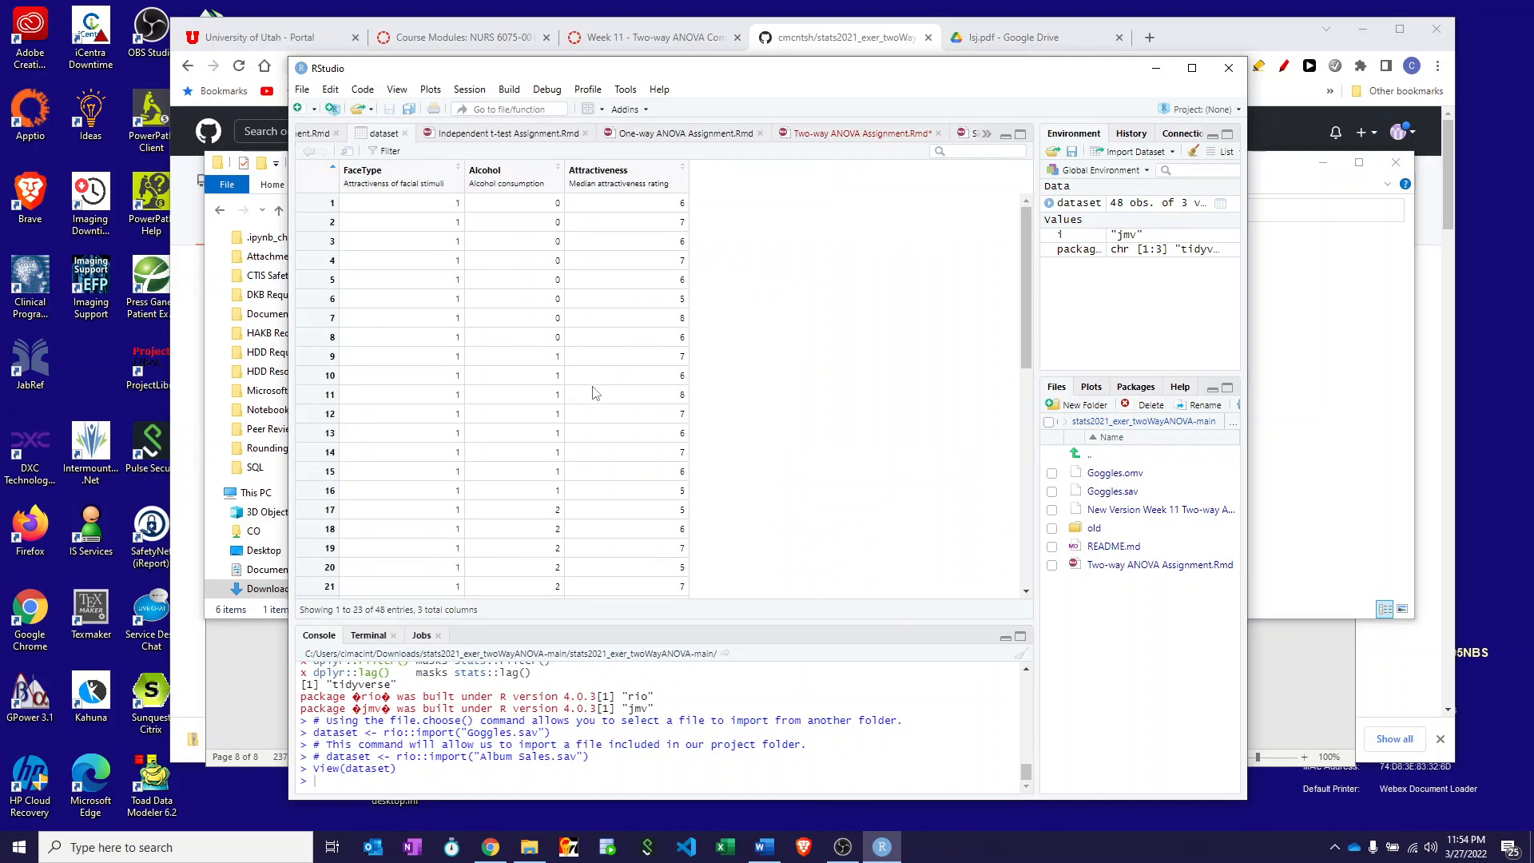
left_click(849, 135)
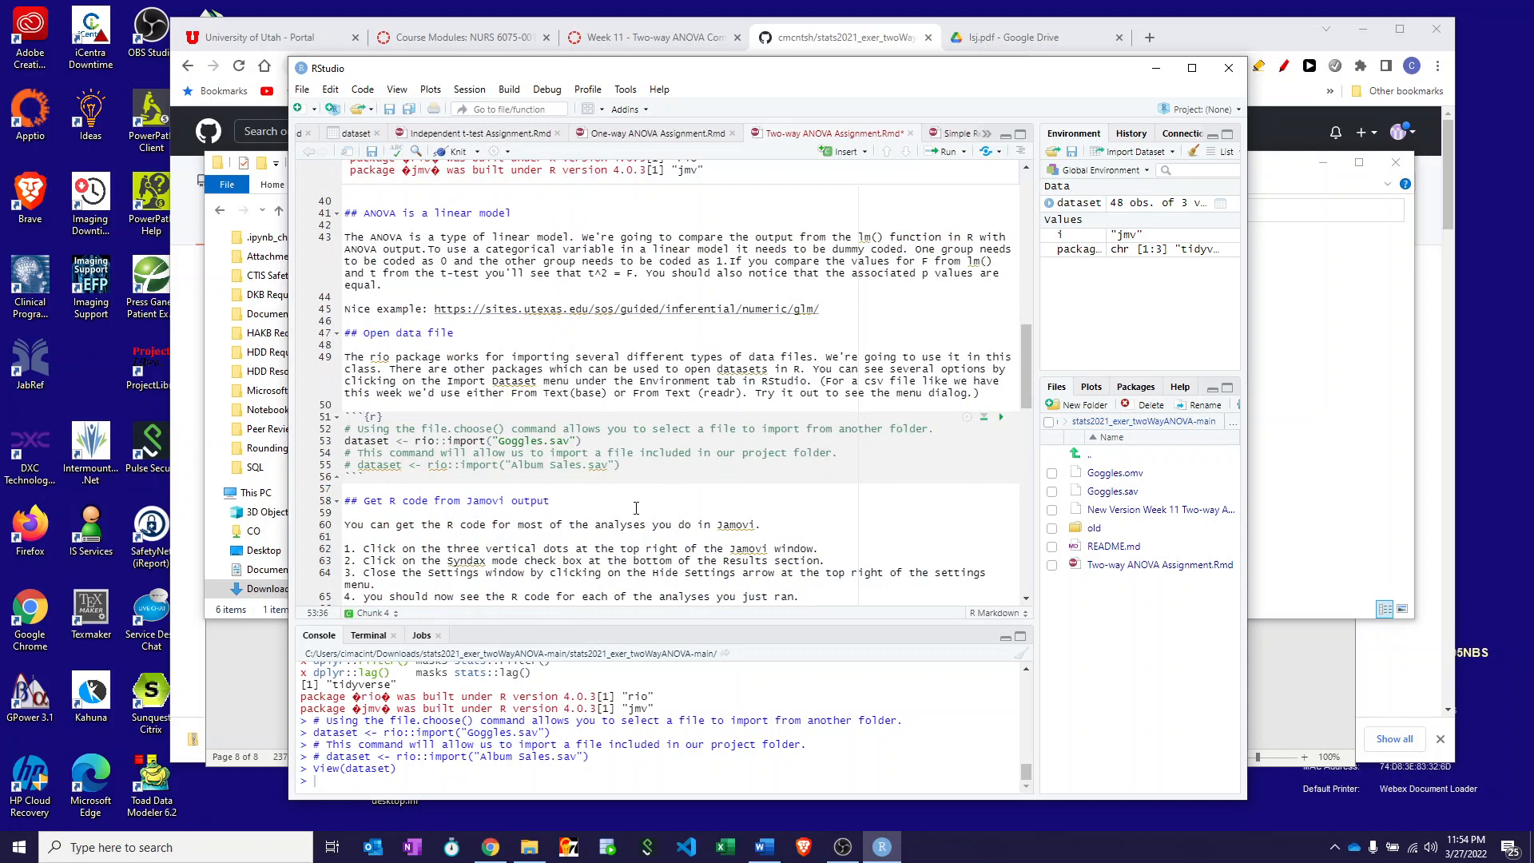
- Run the histogram chunk and compare Attractiveness histograms by FaceType and by Alcohol
scroll(637, 508, "down", 5)
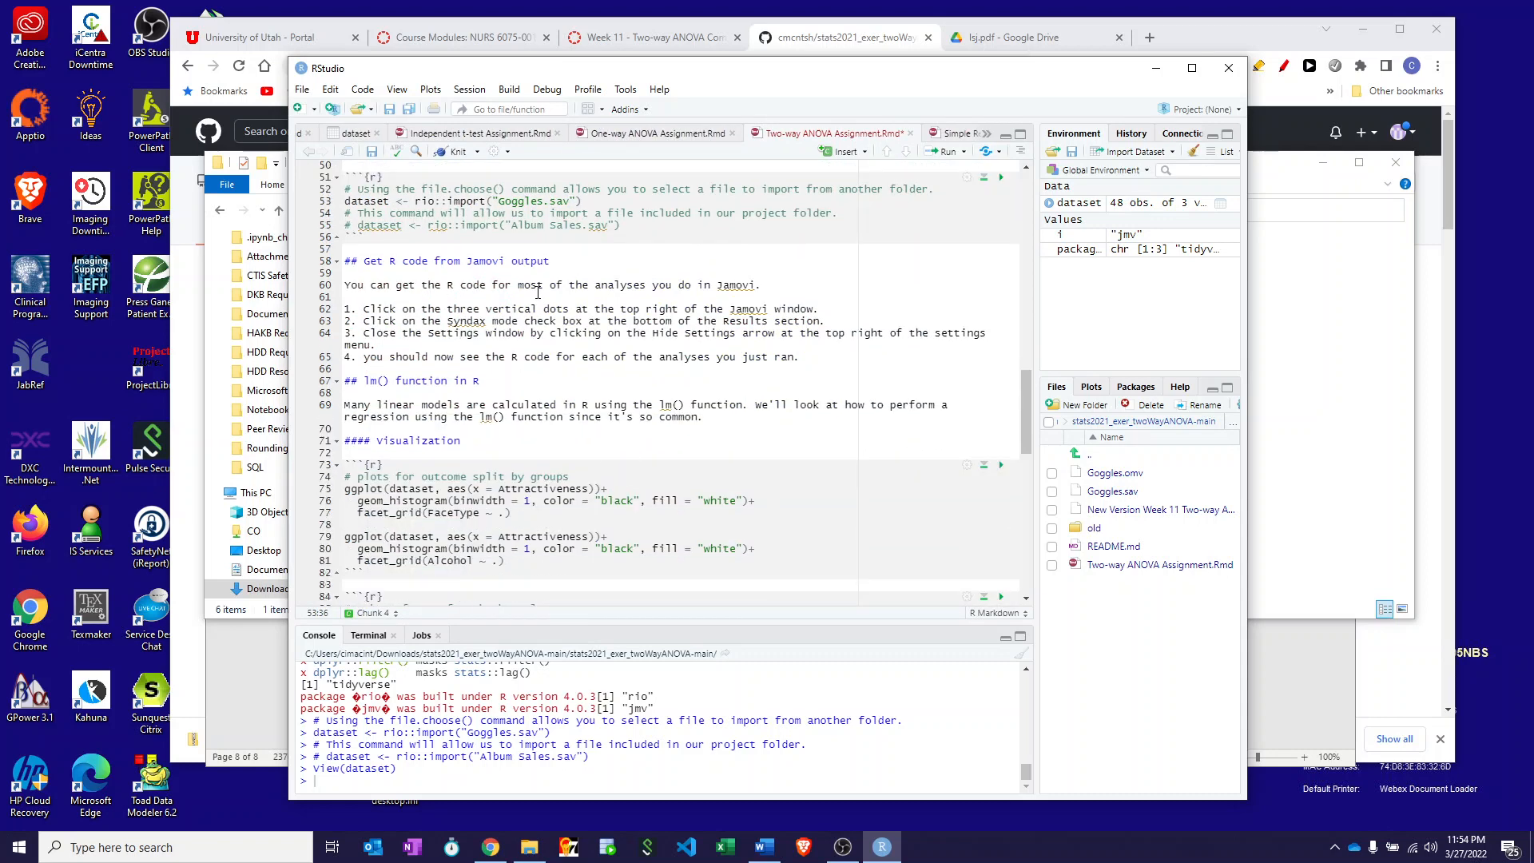
scroll(528, 397, "down", 2)
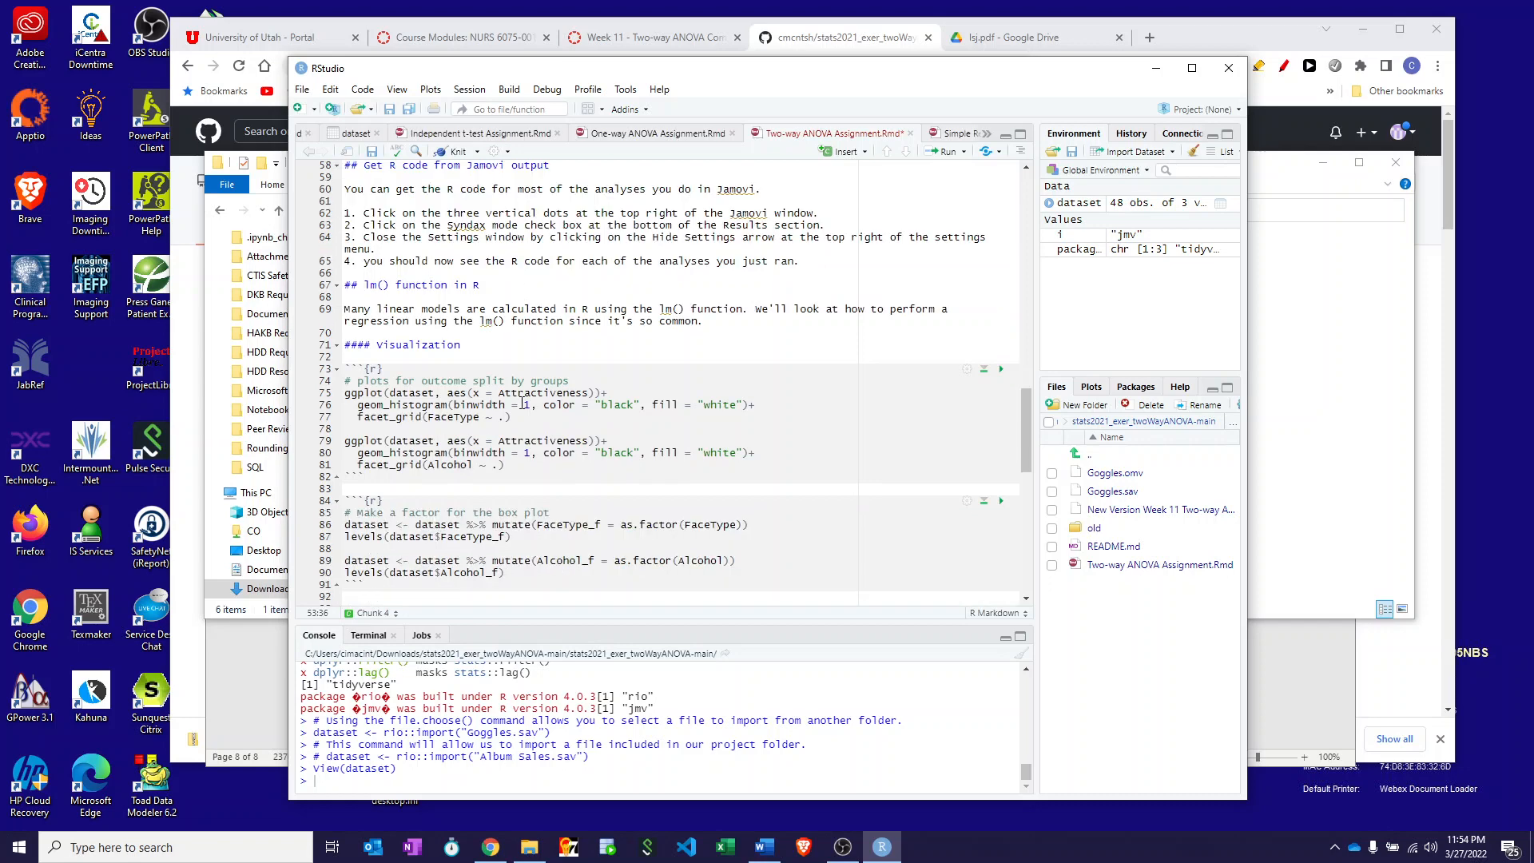
scroll(519, 393, "down", 2)
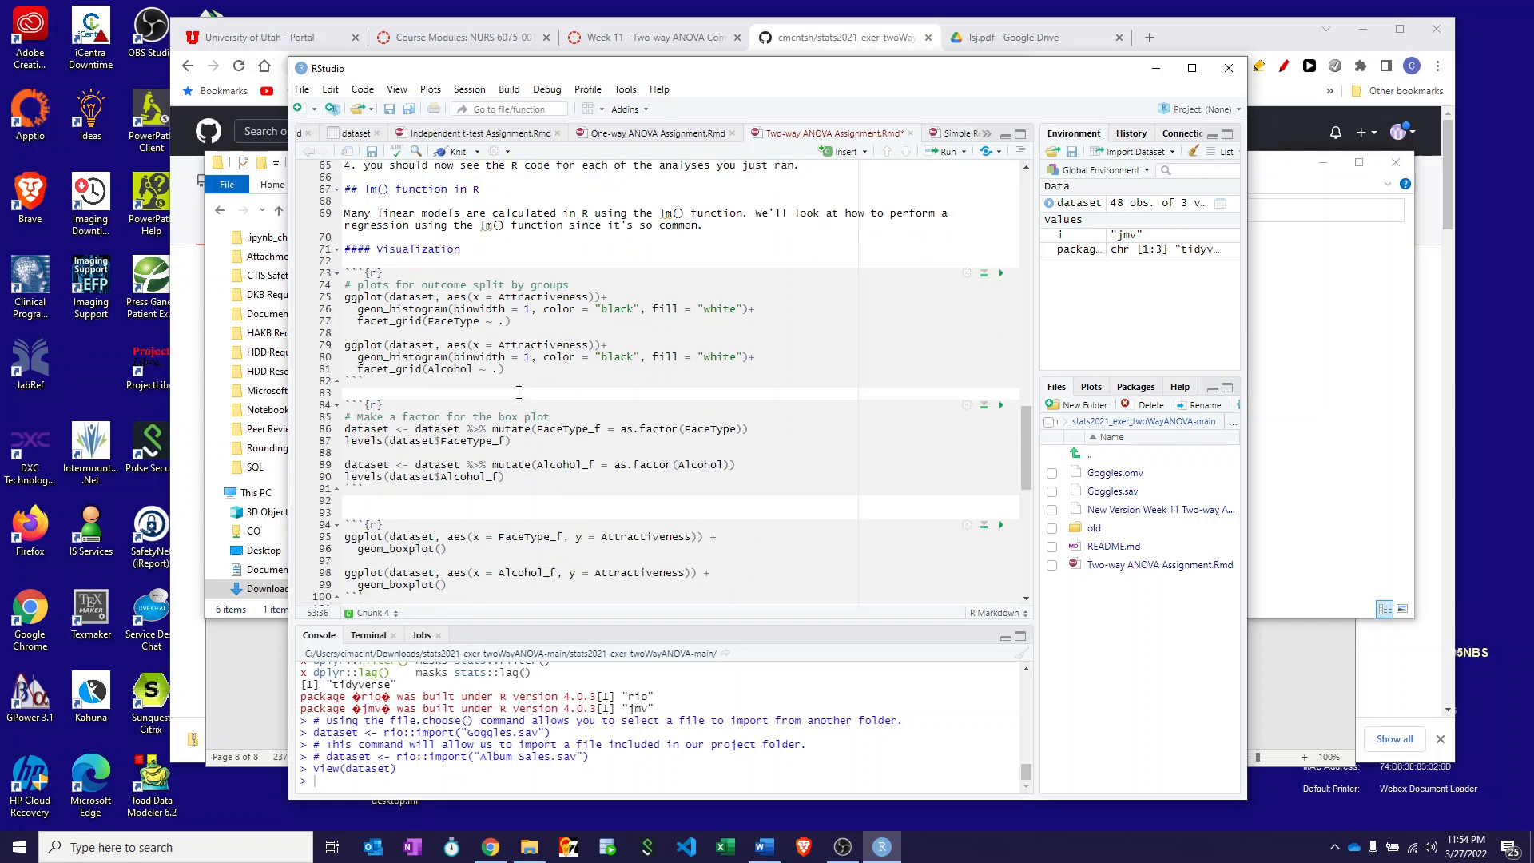
left_click(1001, 274)
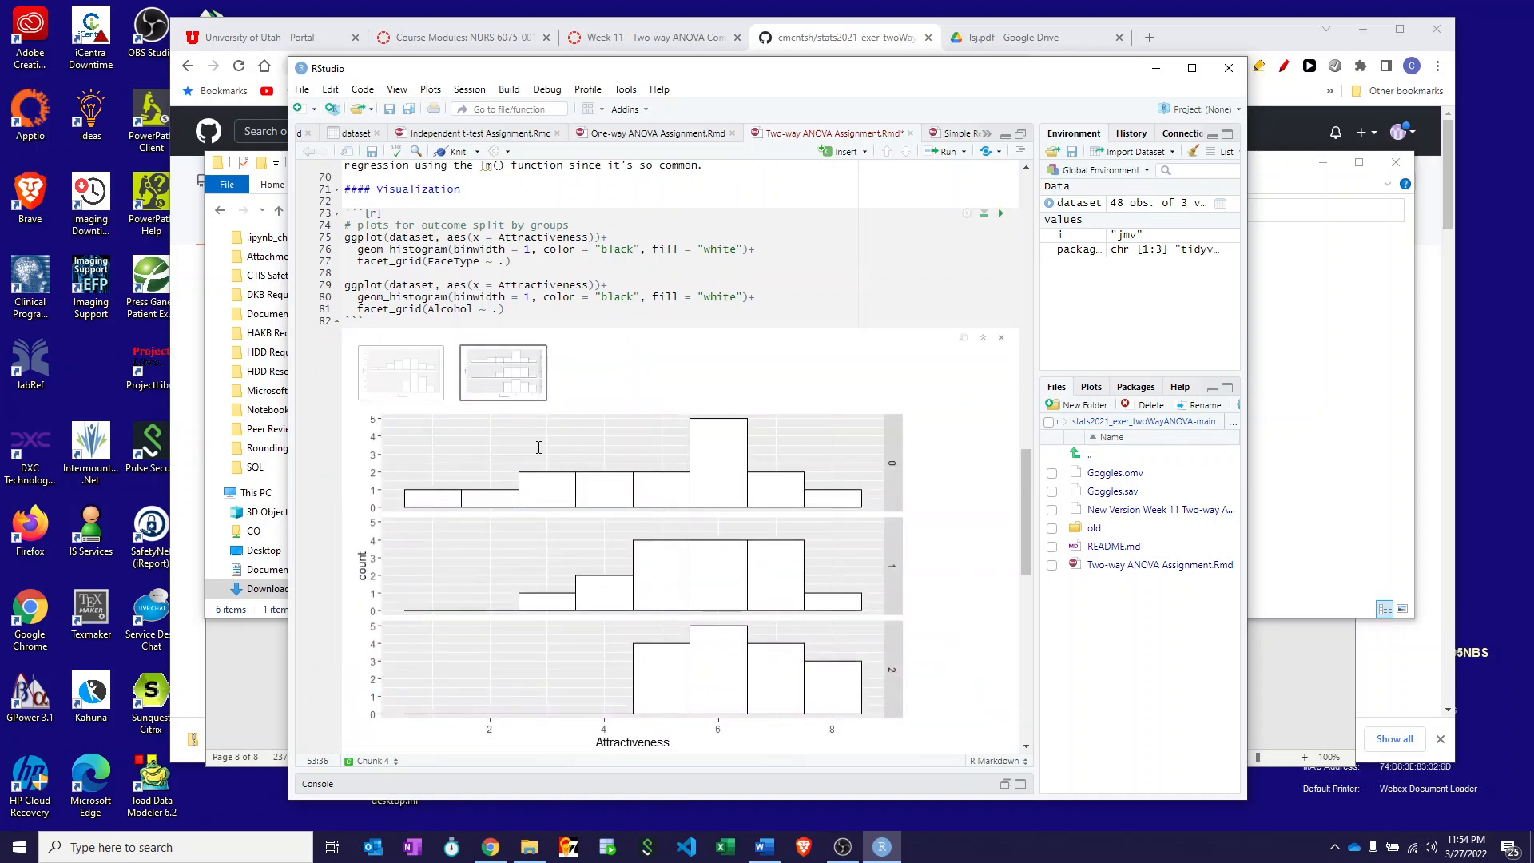
left_click(412, 382)
left_click(516, 378)
left_click(402, 391)
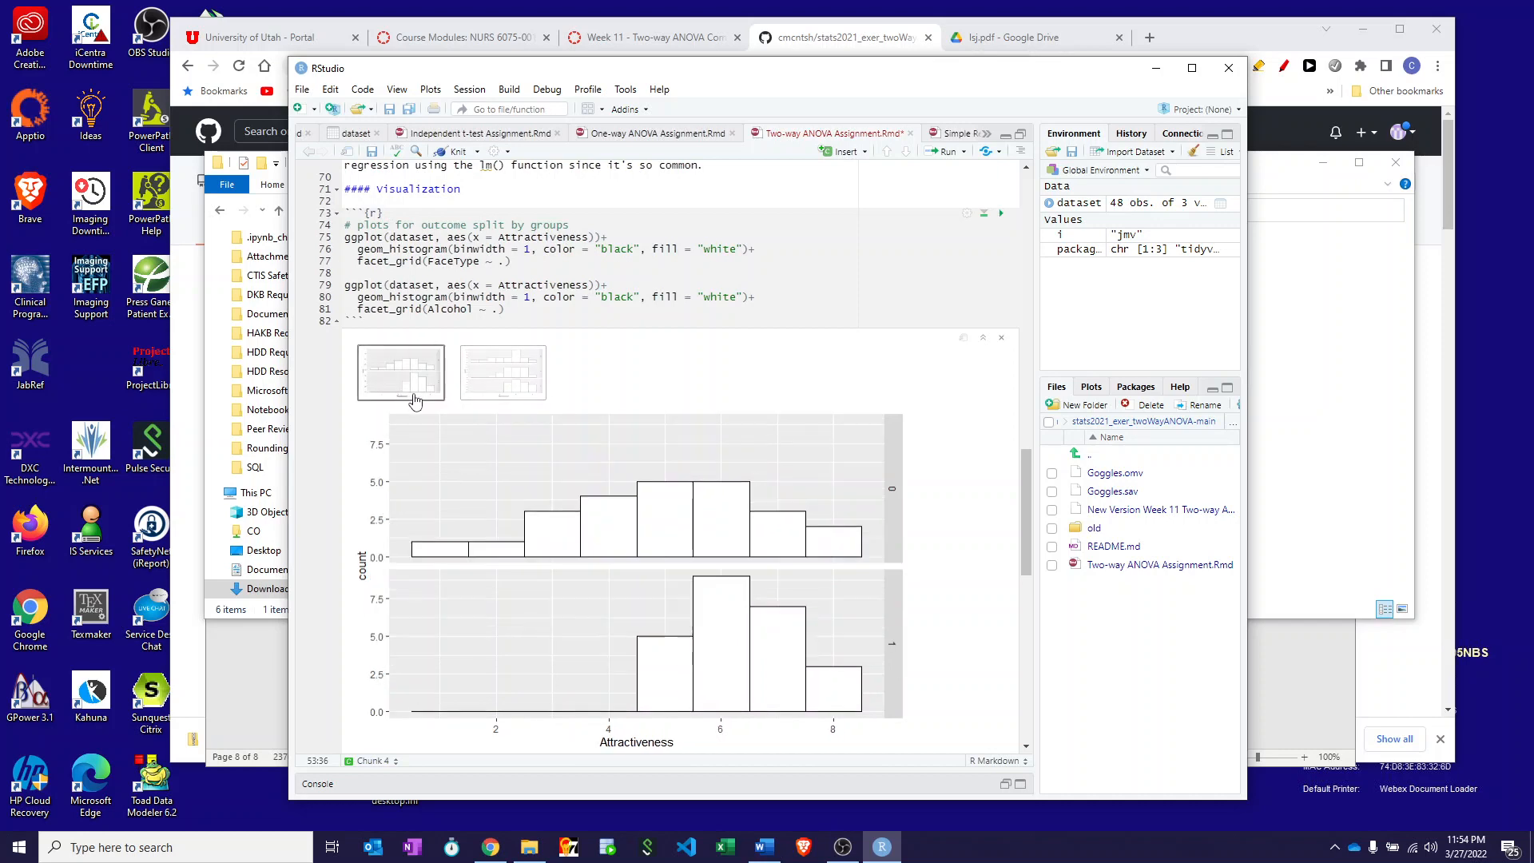
left_click(498, 382)
scroll(851, 383, "down", 8)
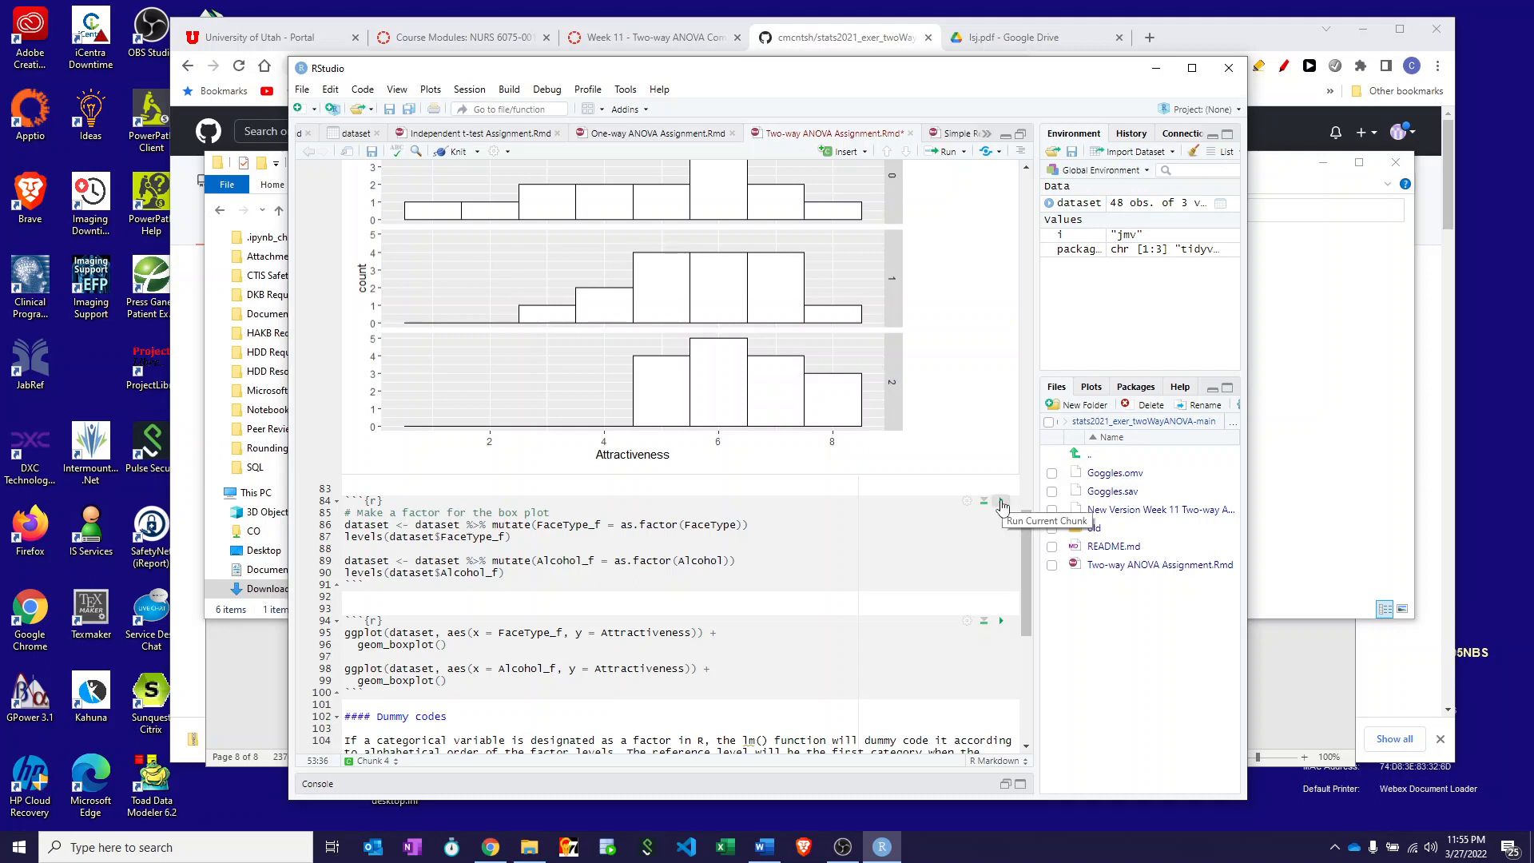
- Create the FaceType_f and Alcohol_f factors and view Attractiveness boxplots for each
left_click(1002, 502)
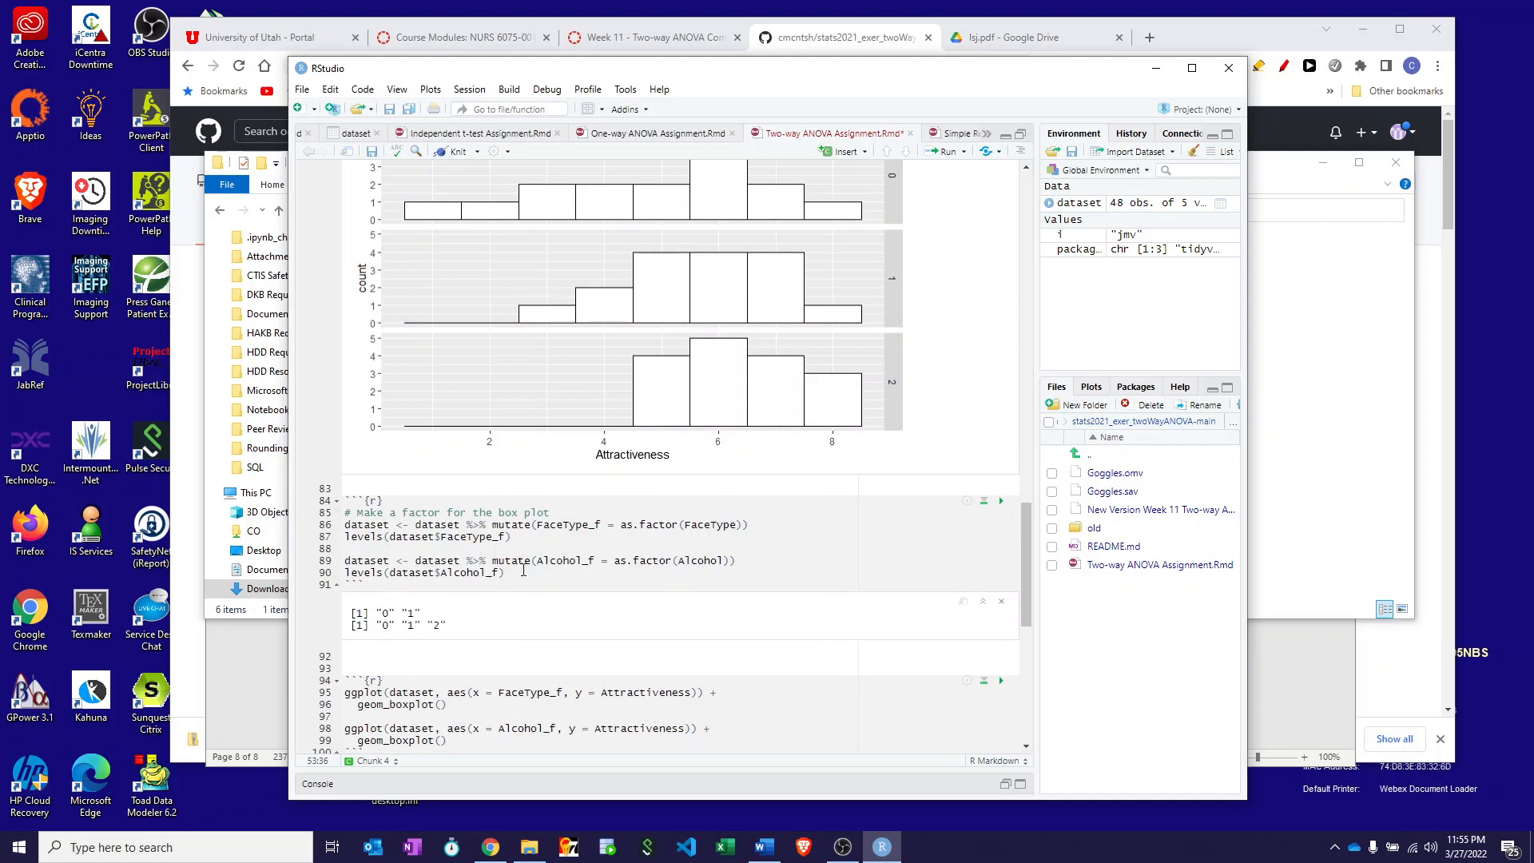
scroll(768, 559, "down", 3)
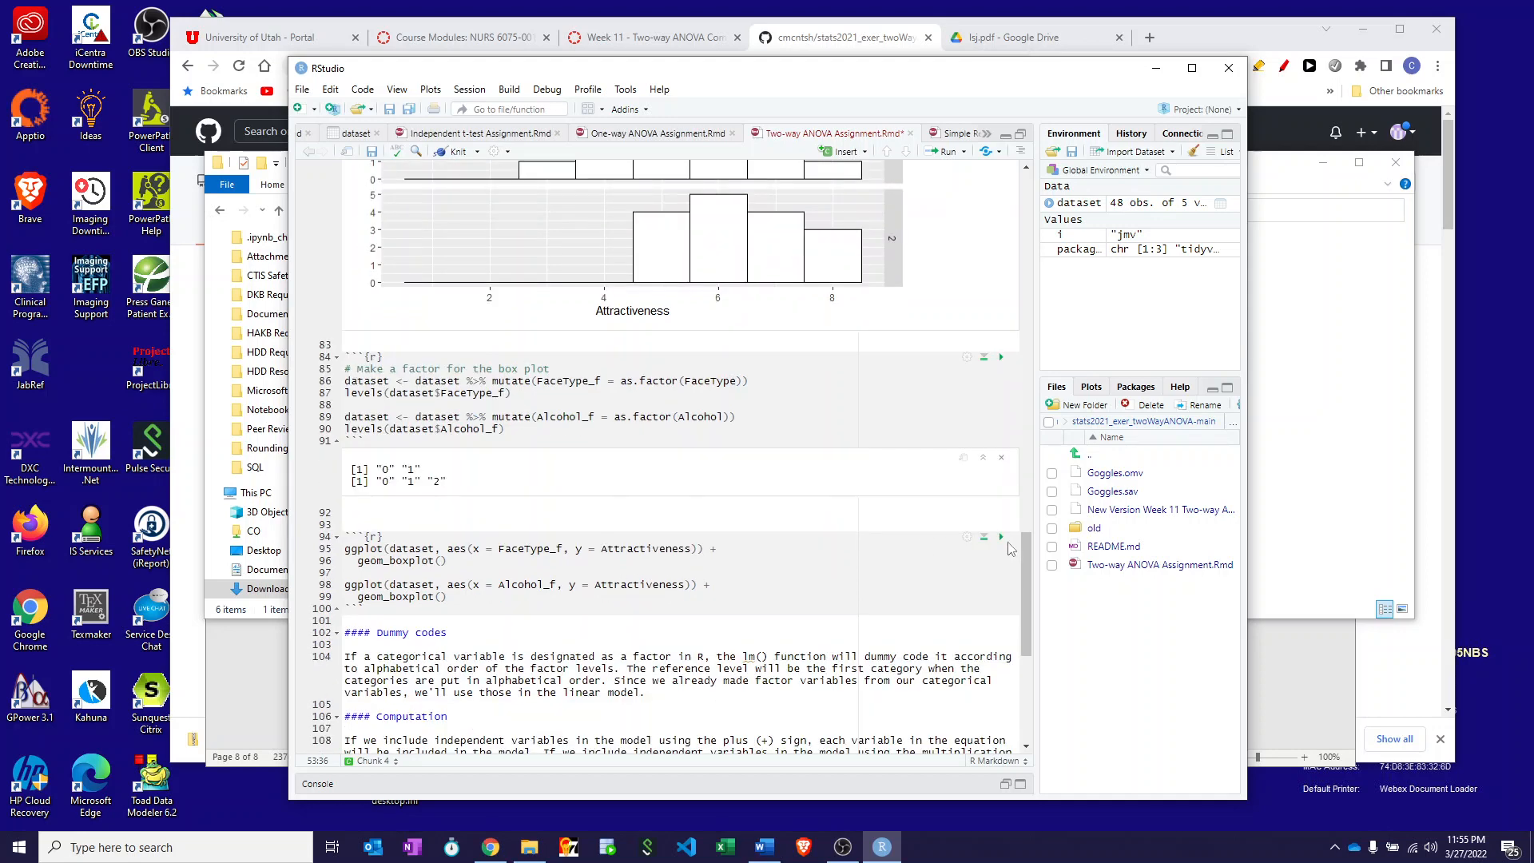
left_click(1001, 536)
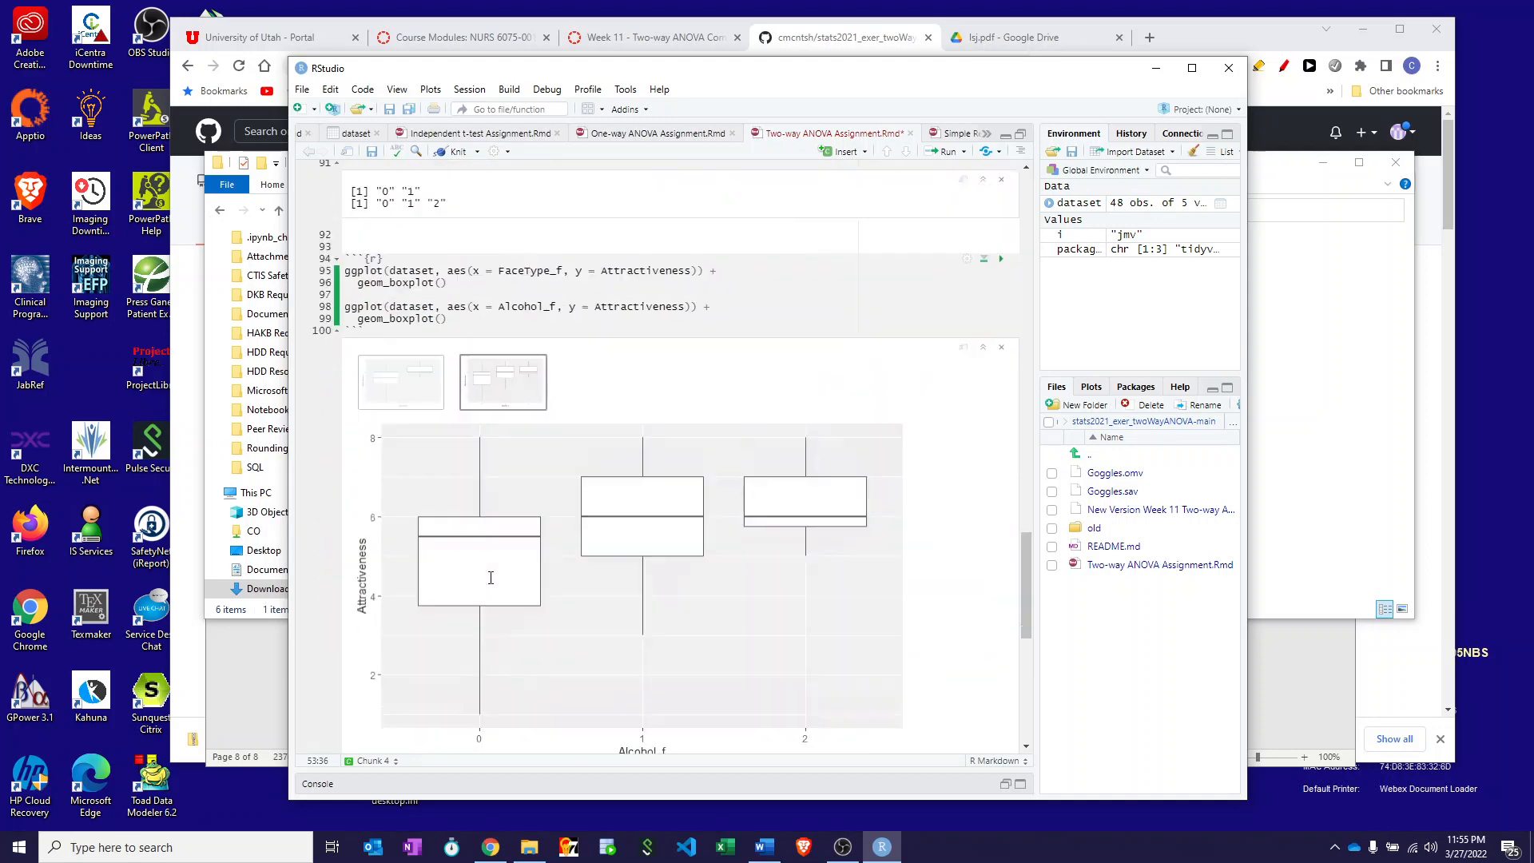
left_click(441, 356)
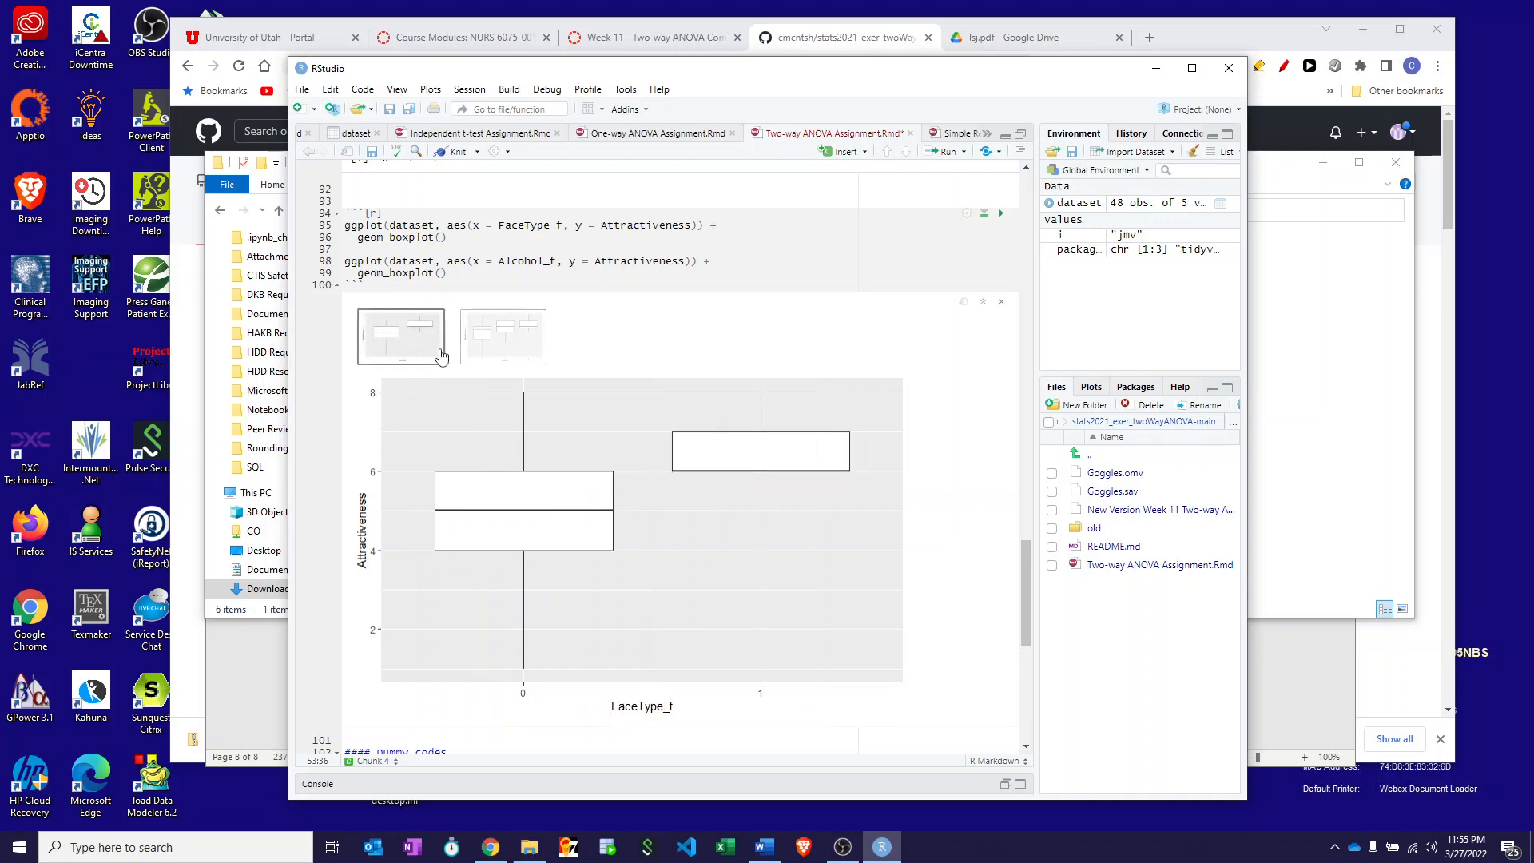
left_click(503, 352)
scroll(837, 528, "down", 4)
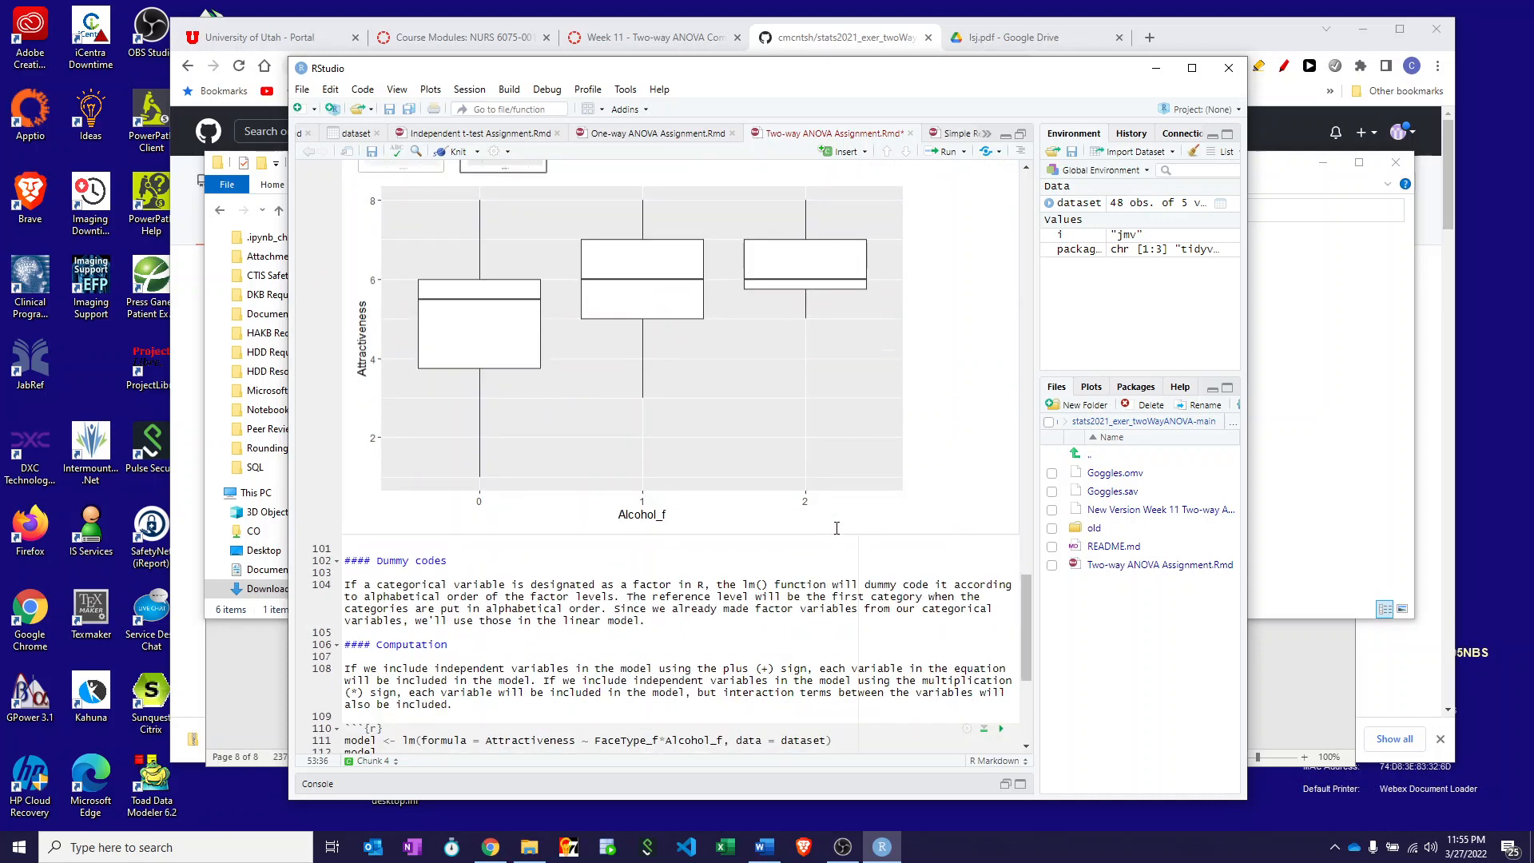
scroll(837, 528, "down", 4)
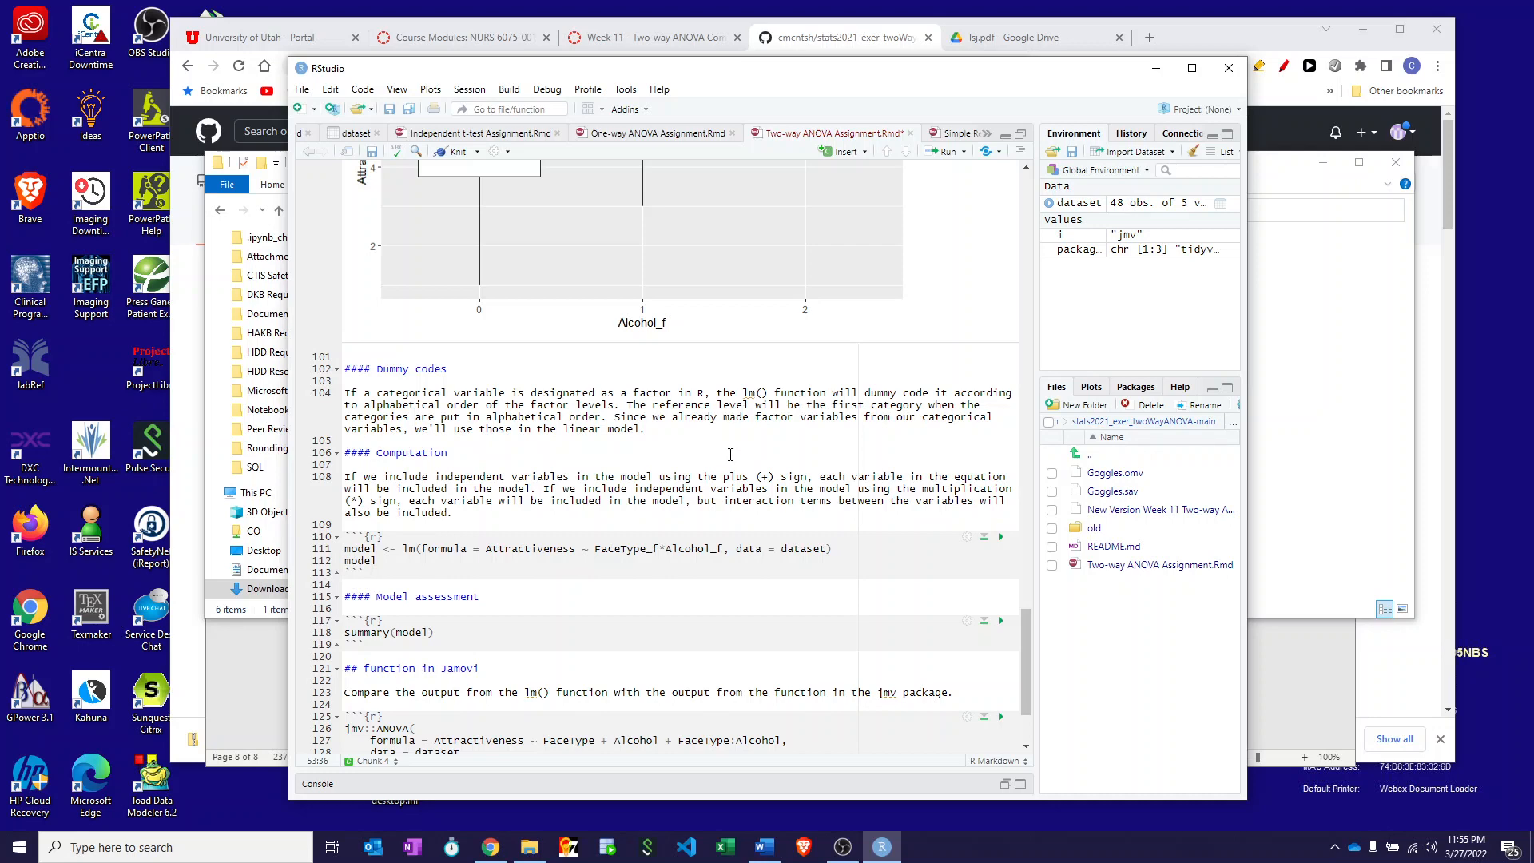
- Fit the Attractiveness ~ FaceType_f*Alcohol_f model and show its summary (R² 0.5154, F 8.936)
scroll(608, 558, "down", 3)
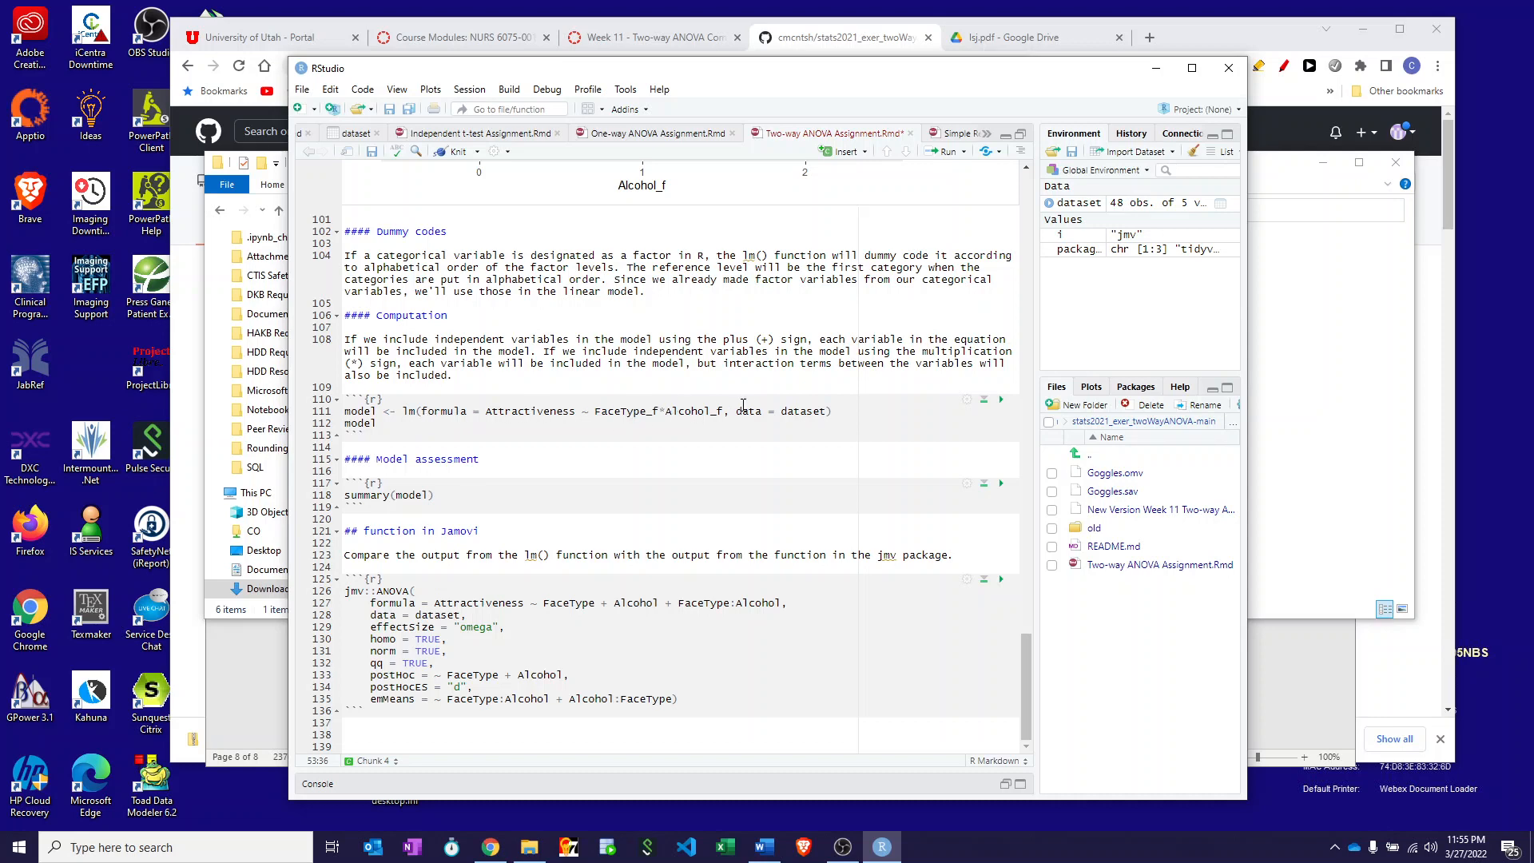
left_click(1001, 399)
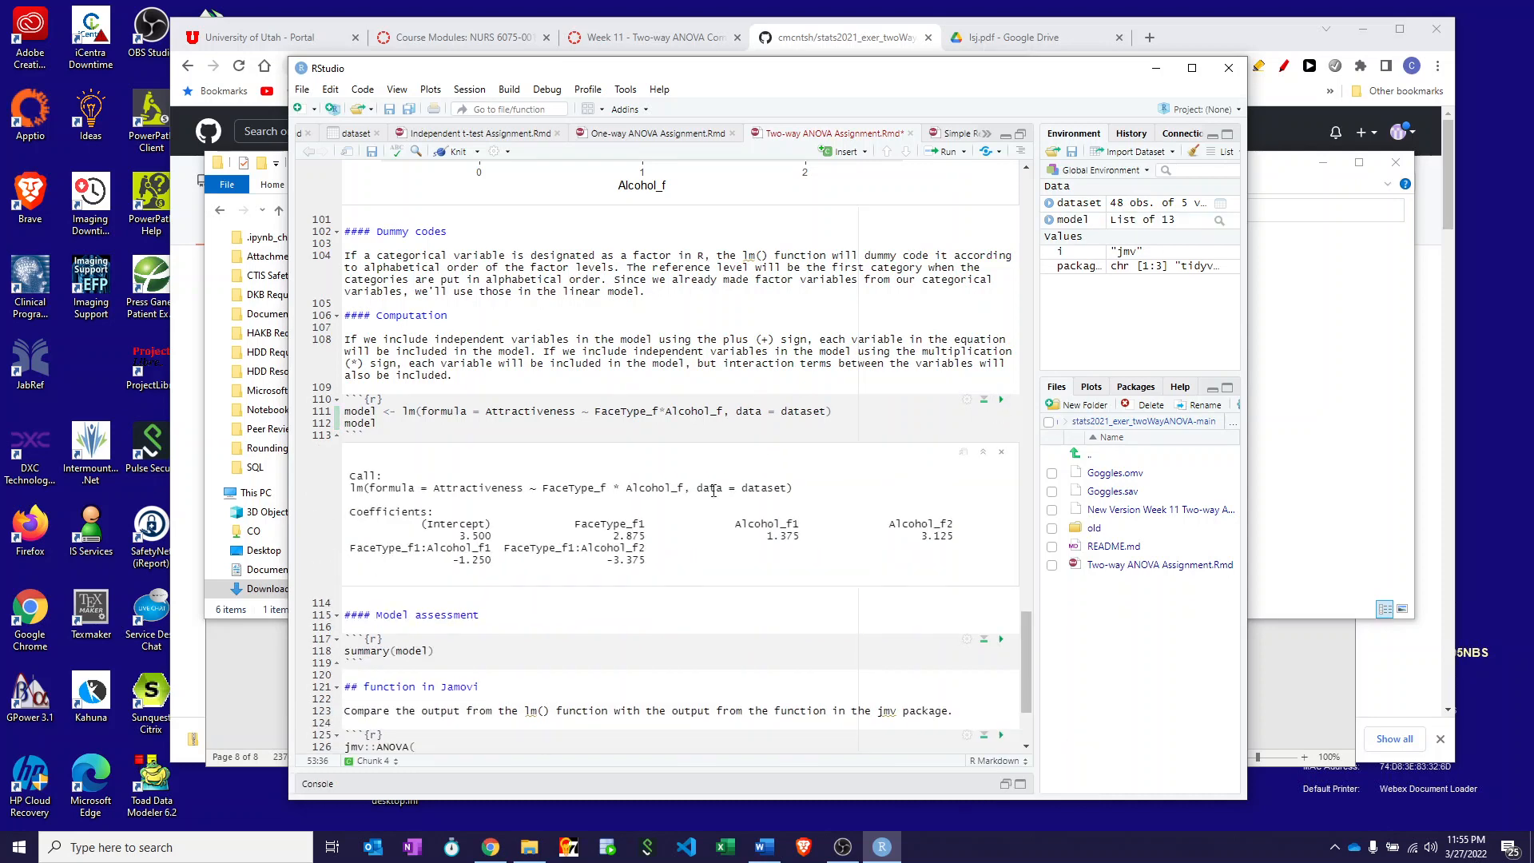
scroll(700, 517, "down", 4)
left_click(1001, 495)
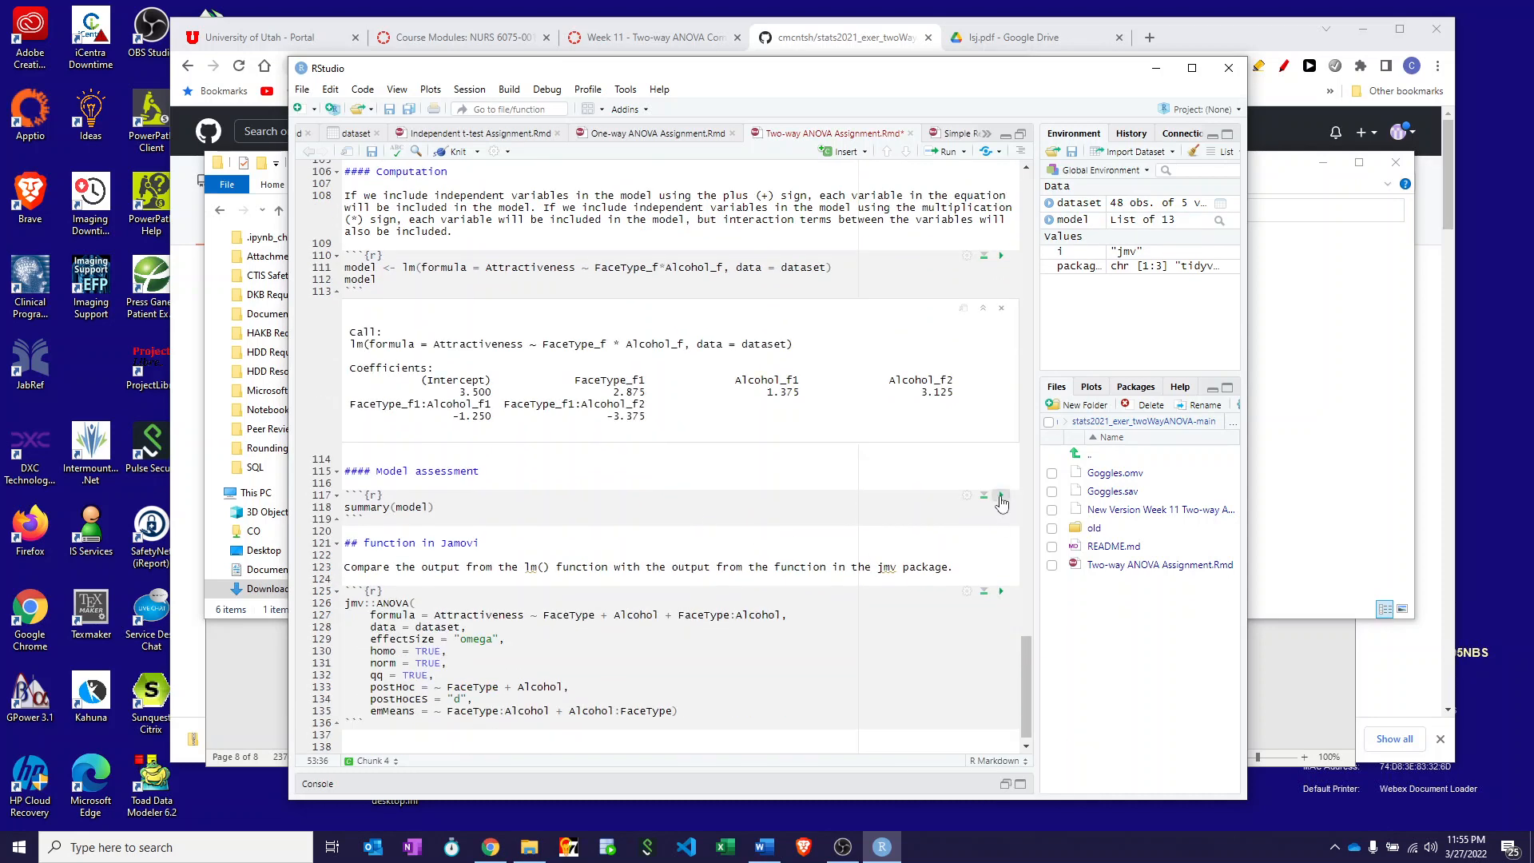
- Run the jmv::ANOVA chunk
scroll(531, 530, "down", 6)
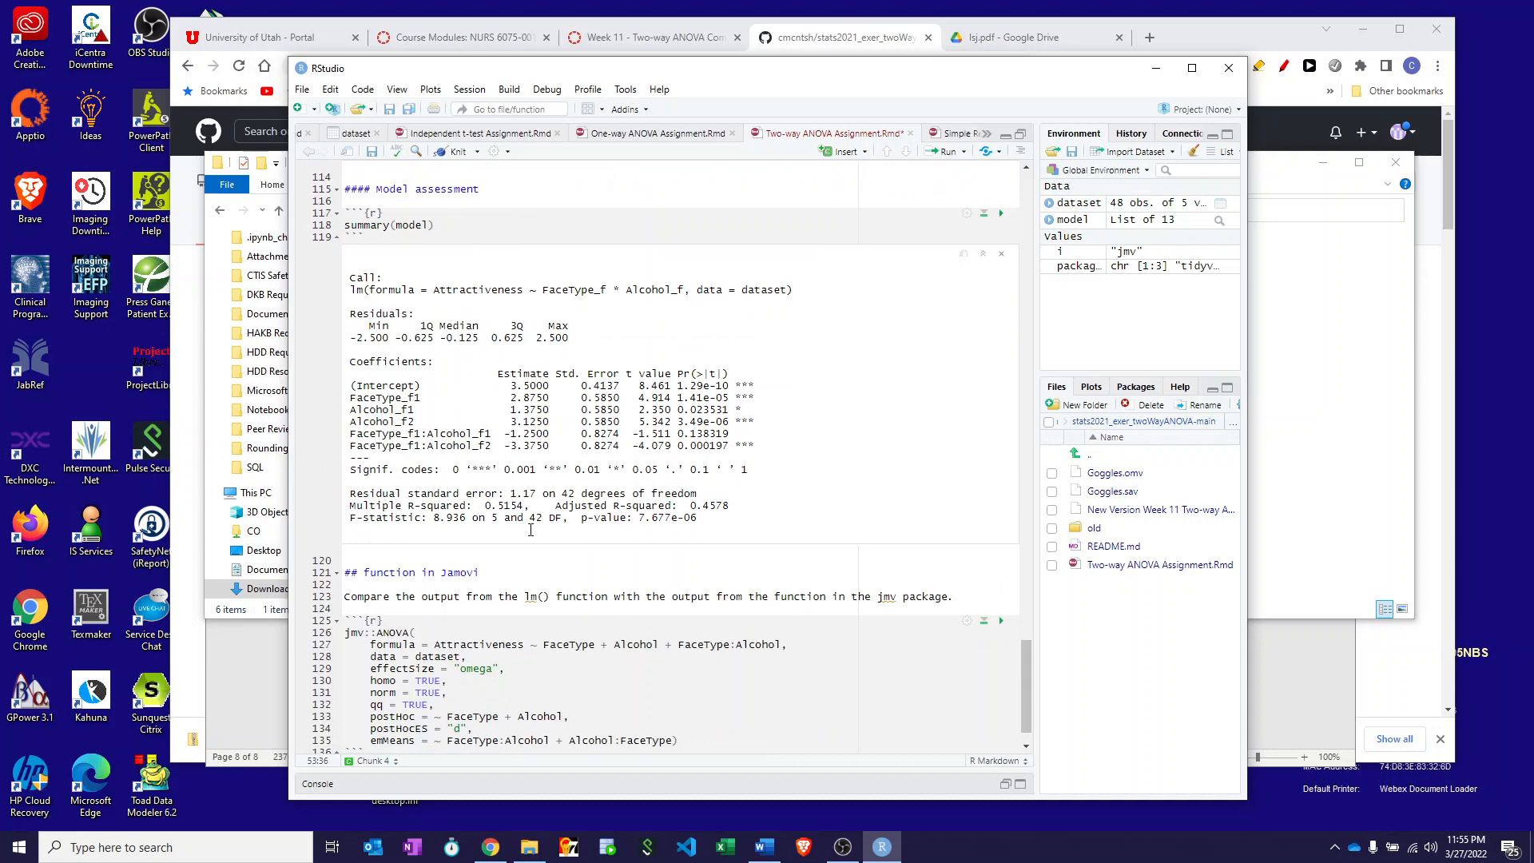
scroll(531, 529, "down", 2)
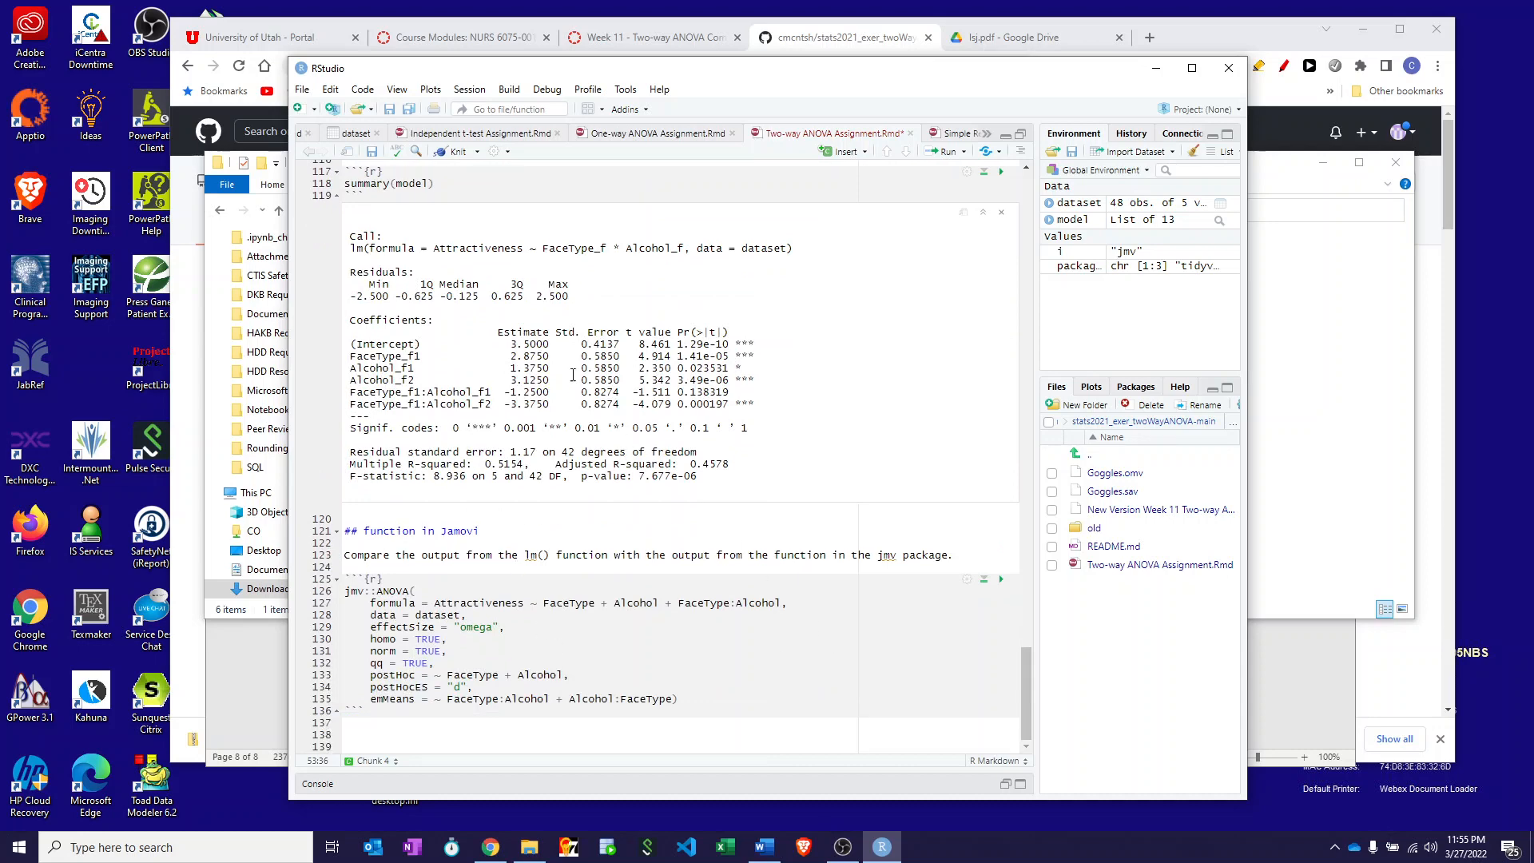
left_click(1001, 582)
scroll(545, 605, "down", 2)
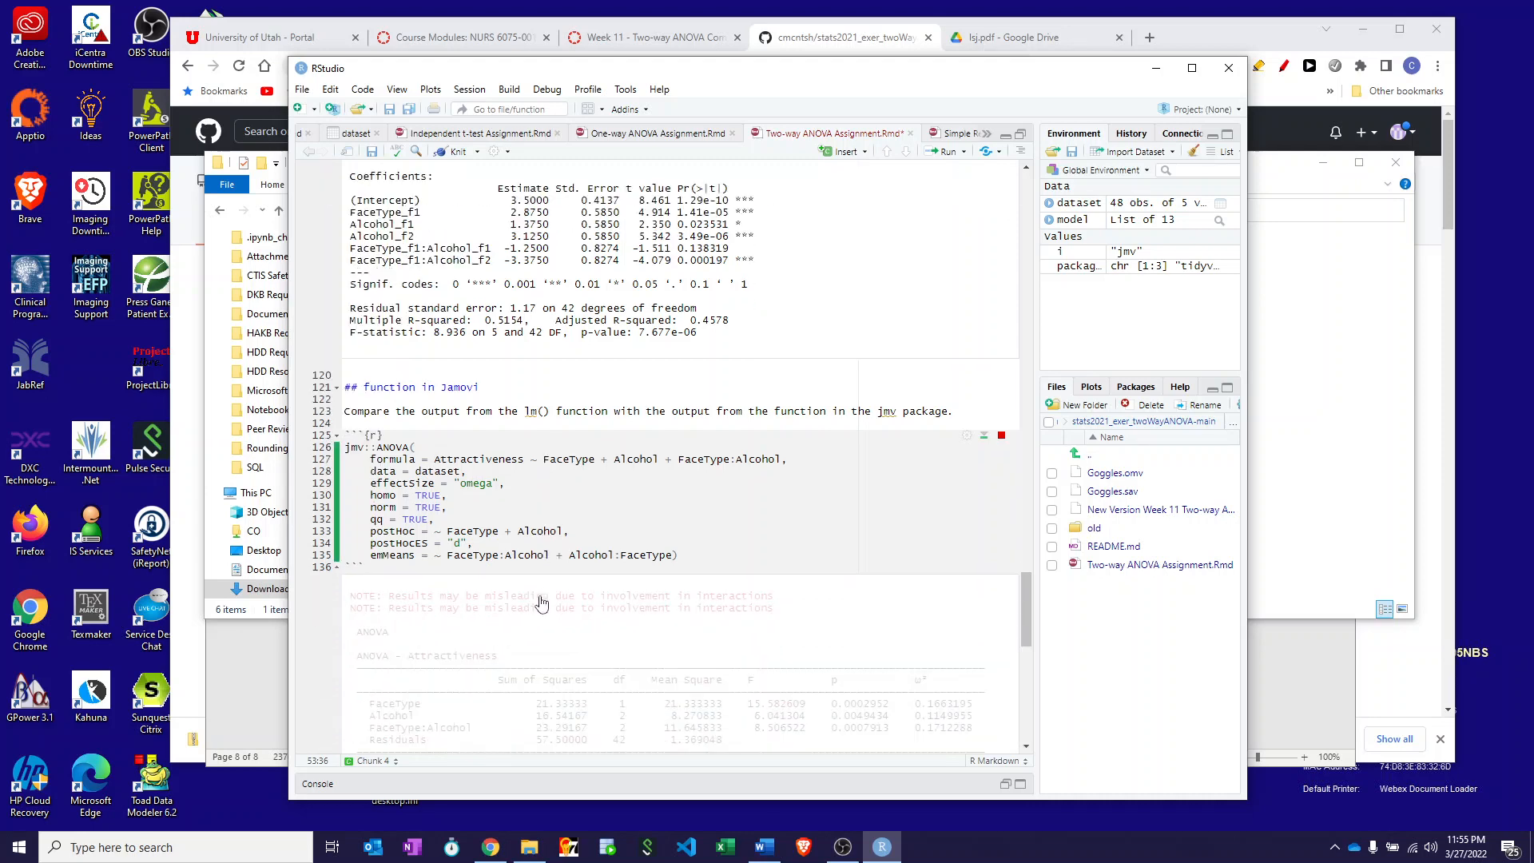
- Review the ANOVA text, residual QQ plot, and Alcohol × FaceType means plots
scroll(539, 605, "down", 4)
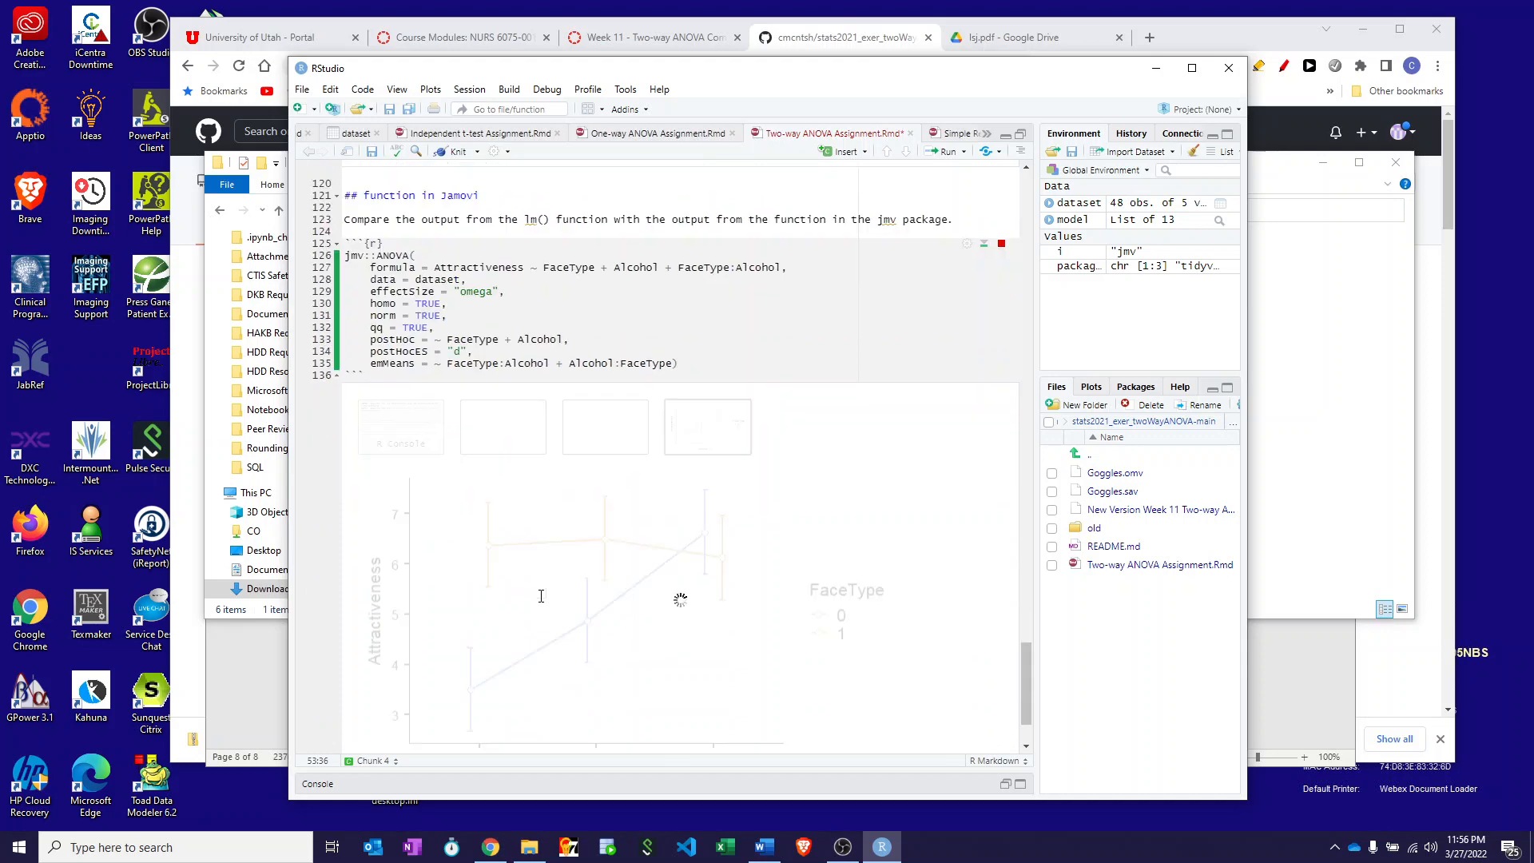
left_click(392, 406)
left_click(520, 408)
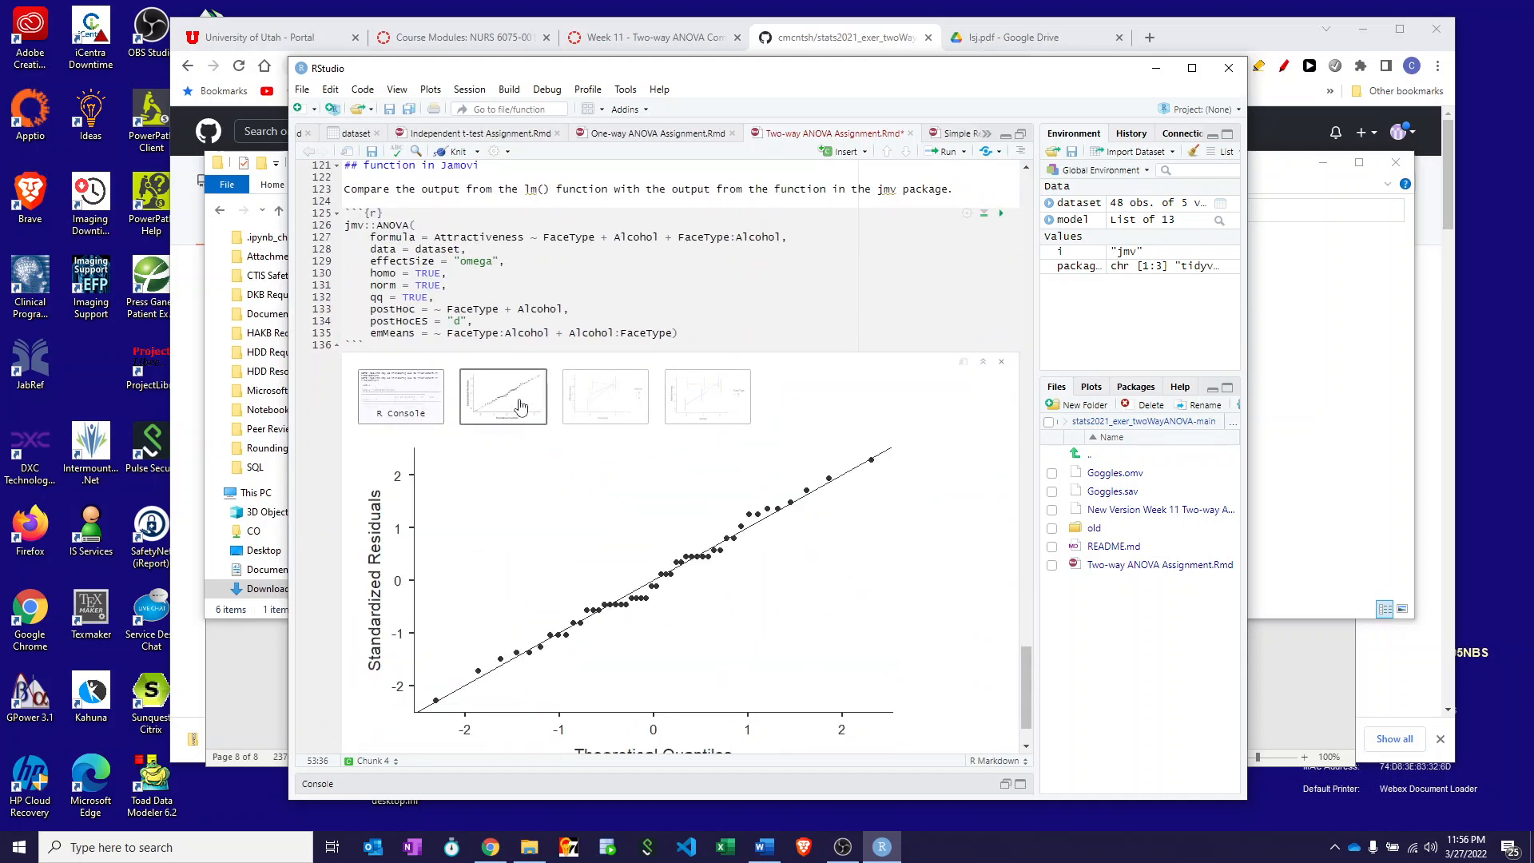
left_click(604, 409)
left_click(703, 411)
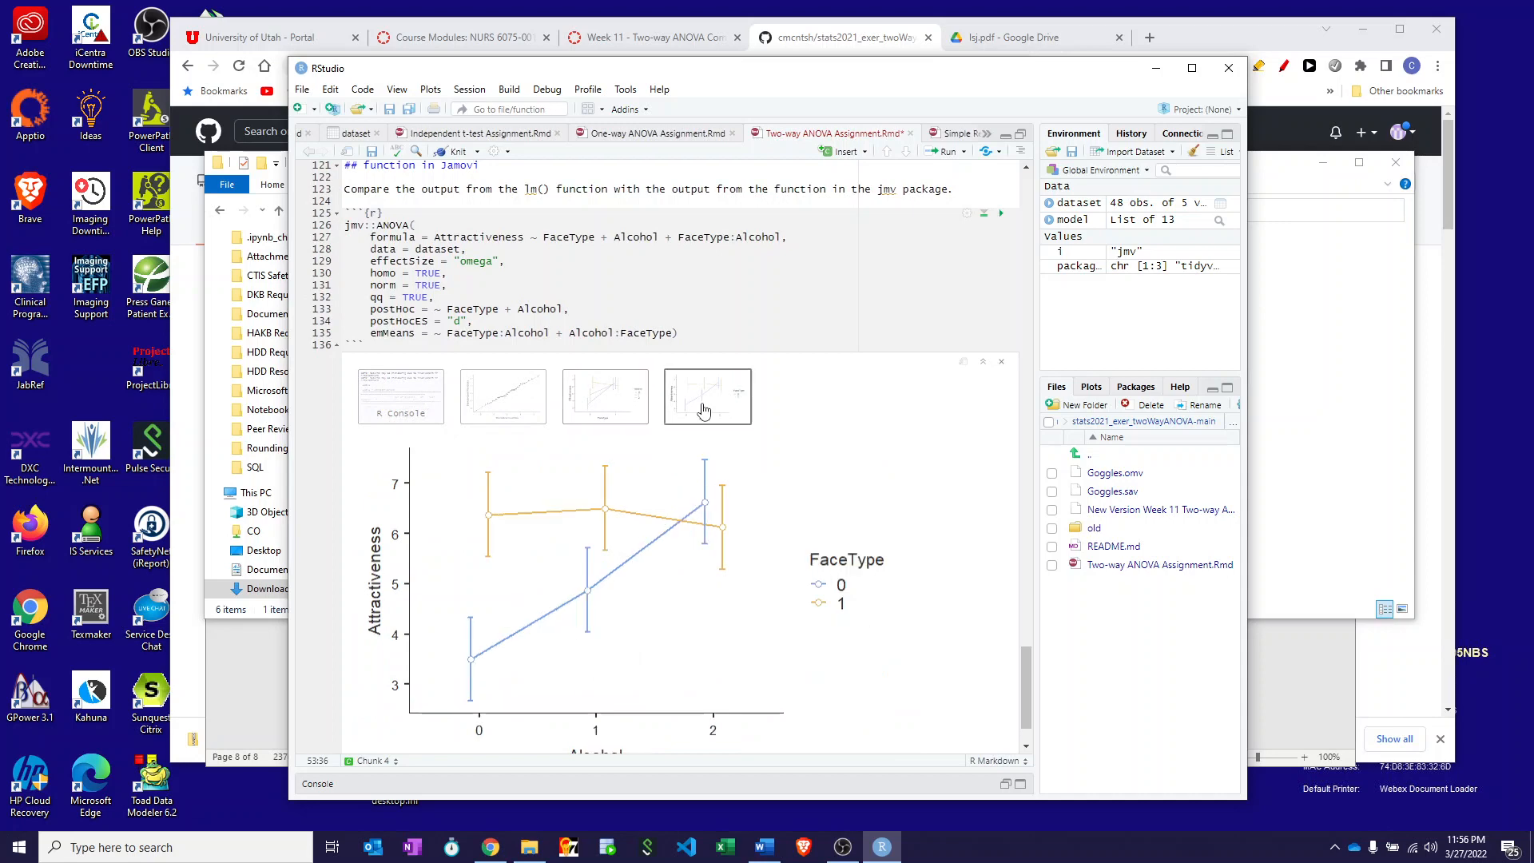
scroll(919, 537, "down", 1)
scroll(913, 541, "up", 10)
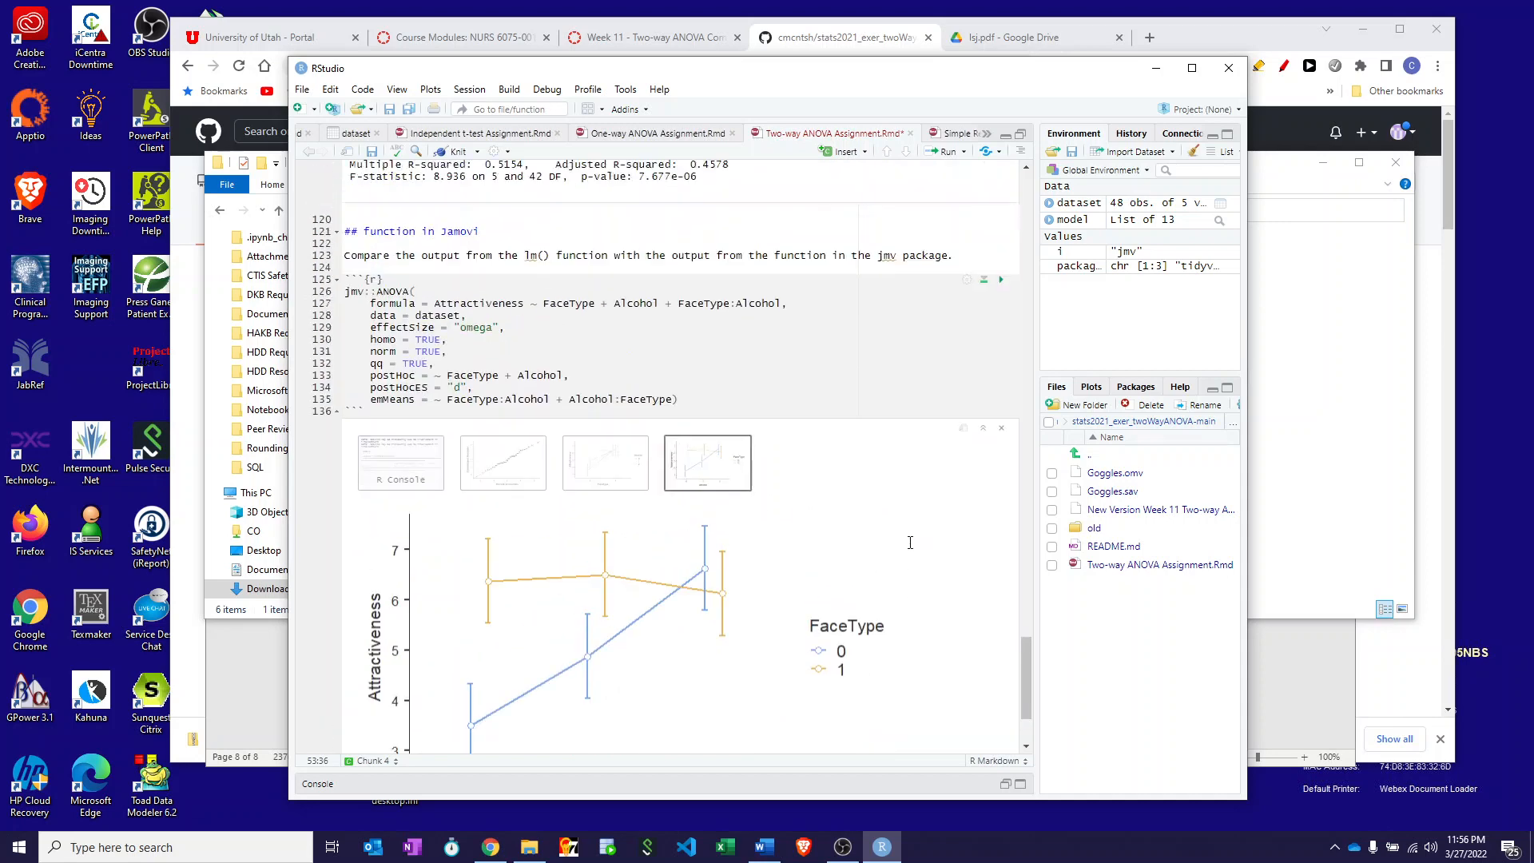
scroll(836, 532, "up", 10)
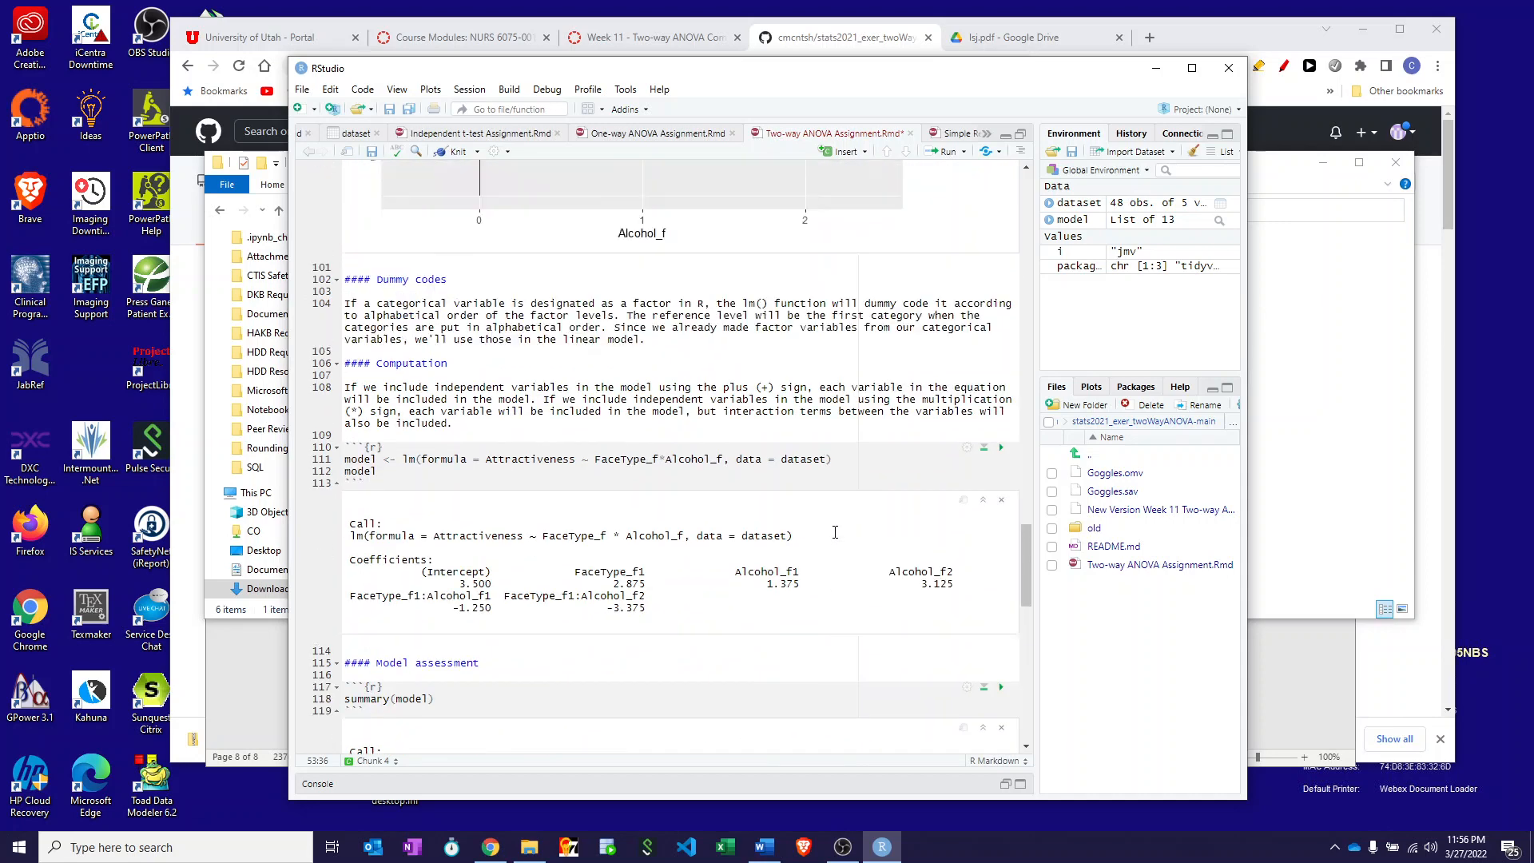
scroll(836, 532, "up", 10)
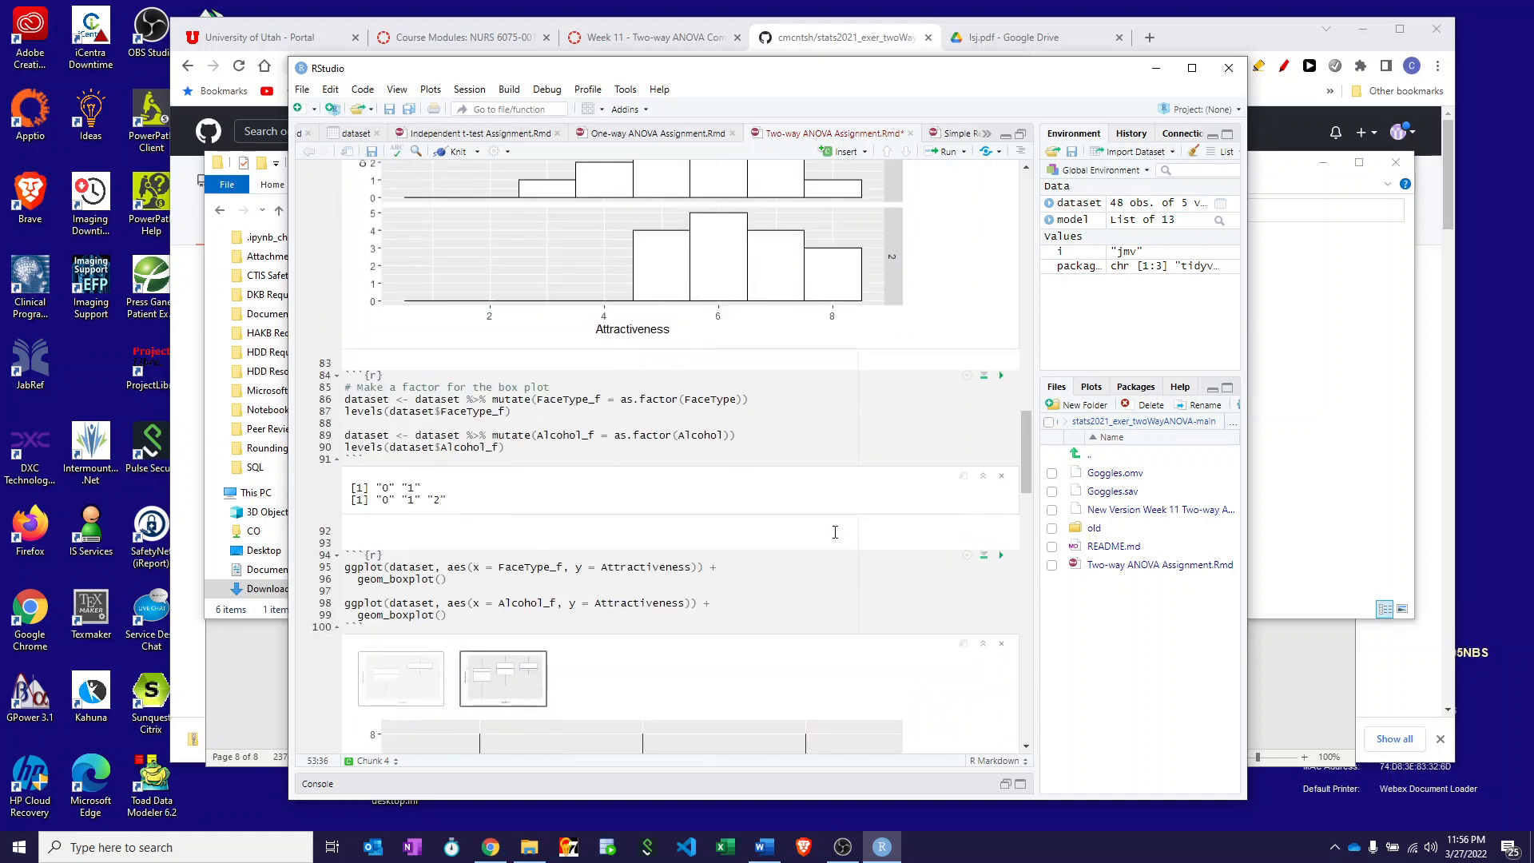
scroll(831, 531, "up", 10)
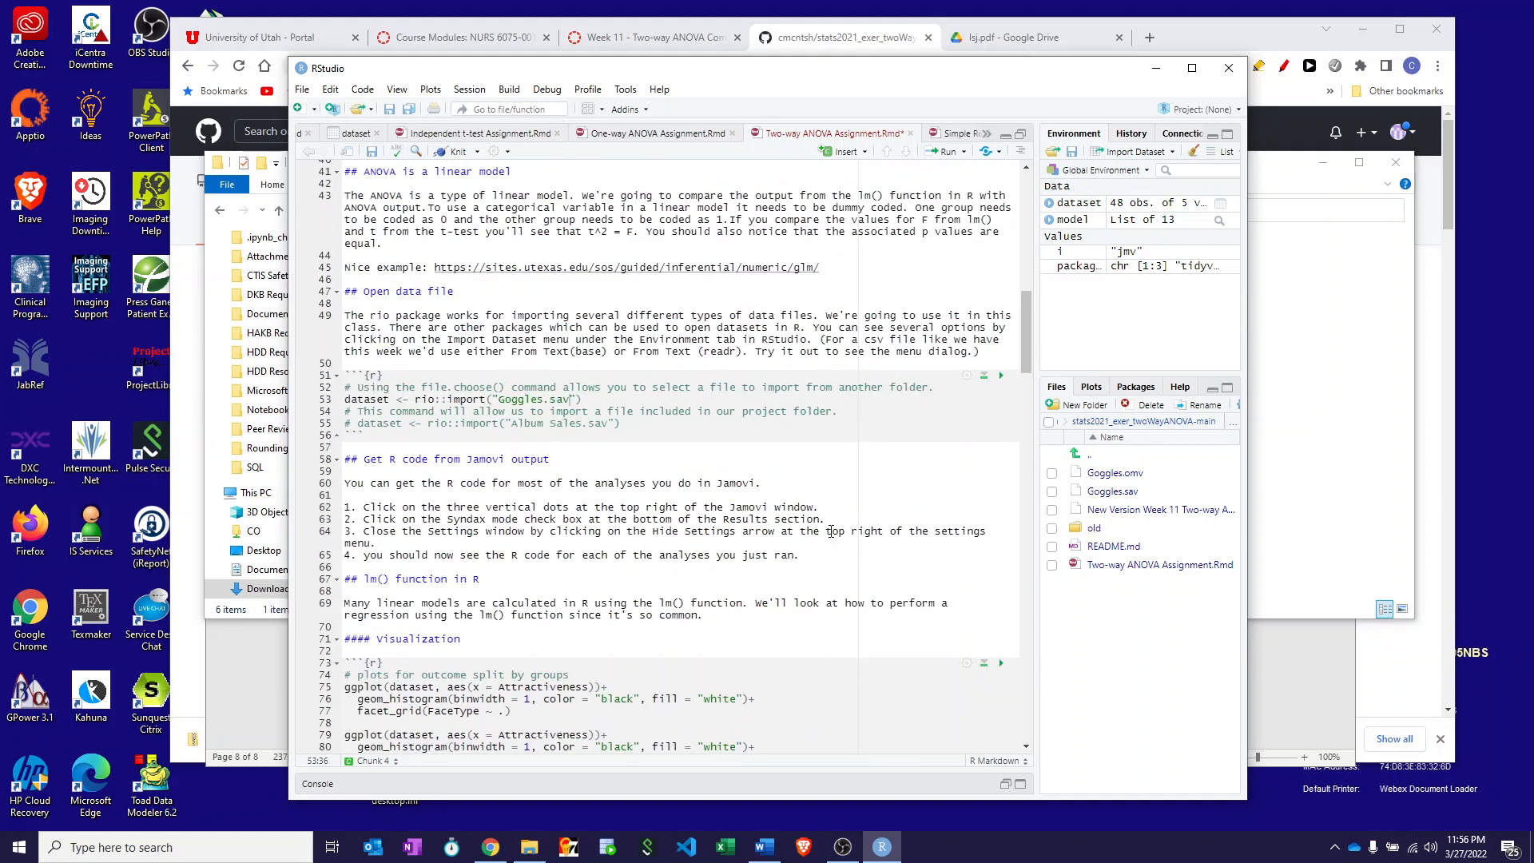
- Save the document and knit it to md_document
scroll(828, 532, "down", 10)
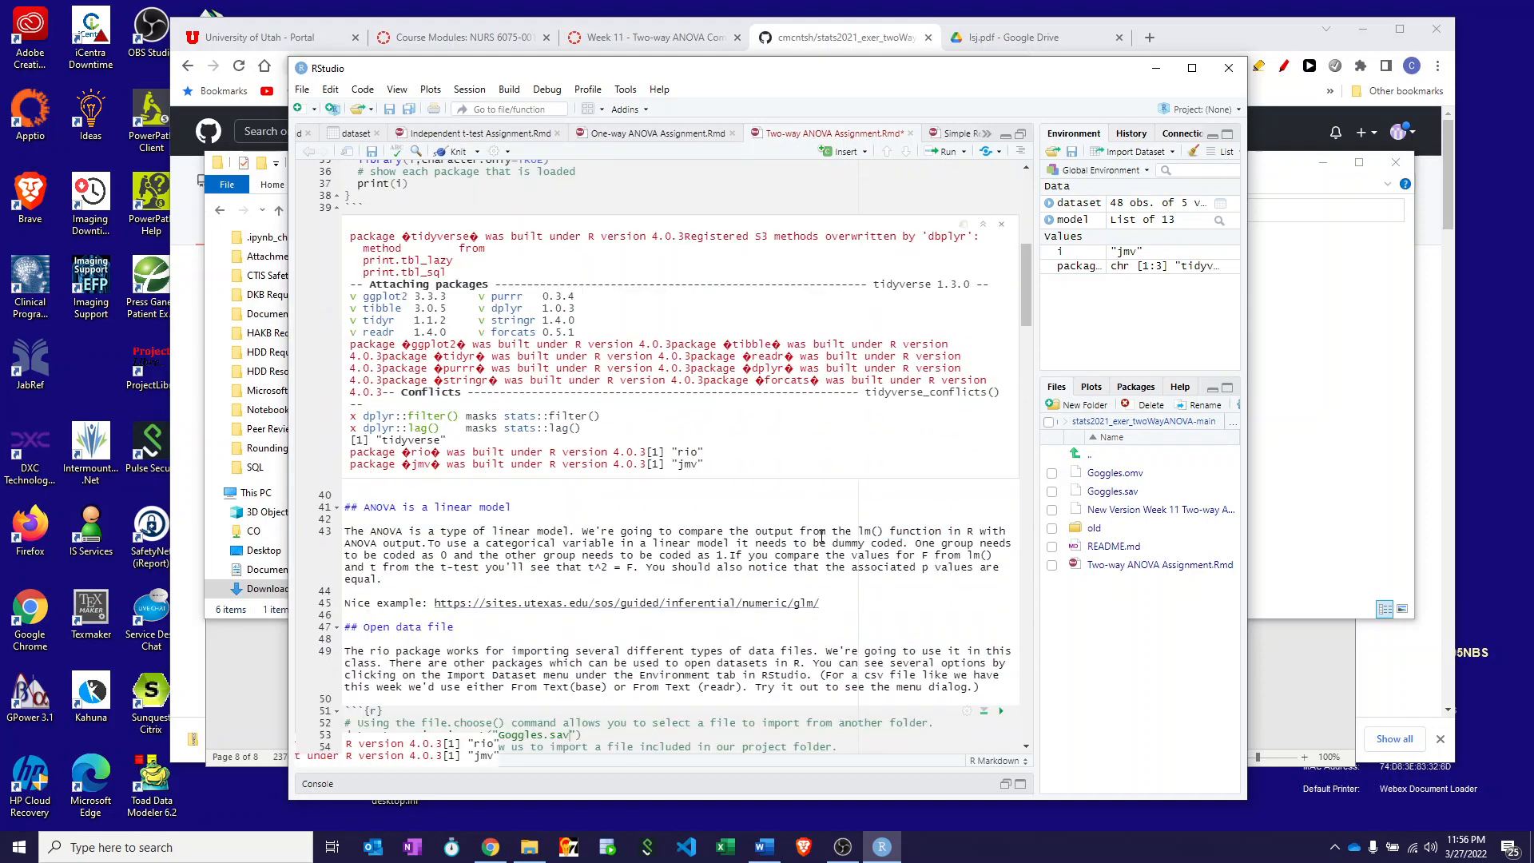
left_click_drag(1024, 335, 1015, 707)
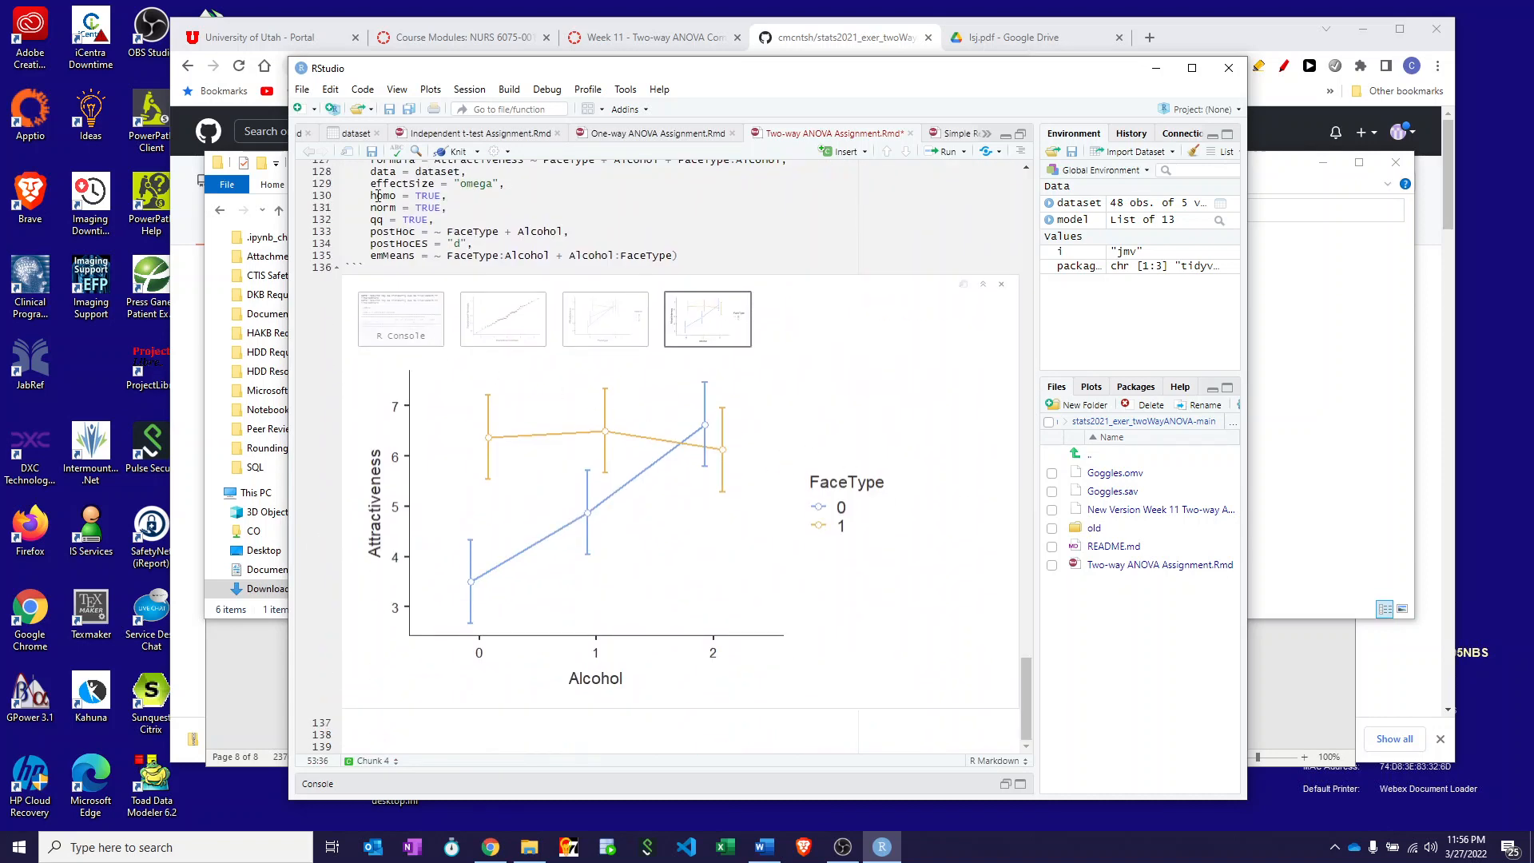
left_click(477, 152)
left_click(429, 173)
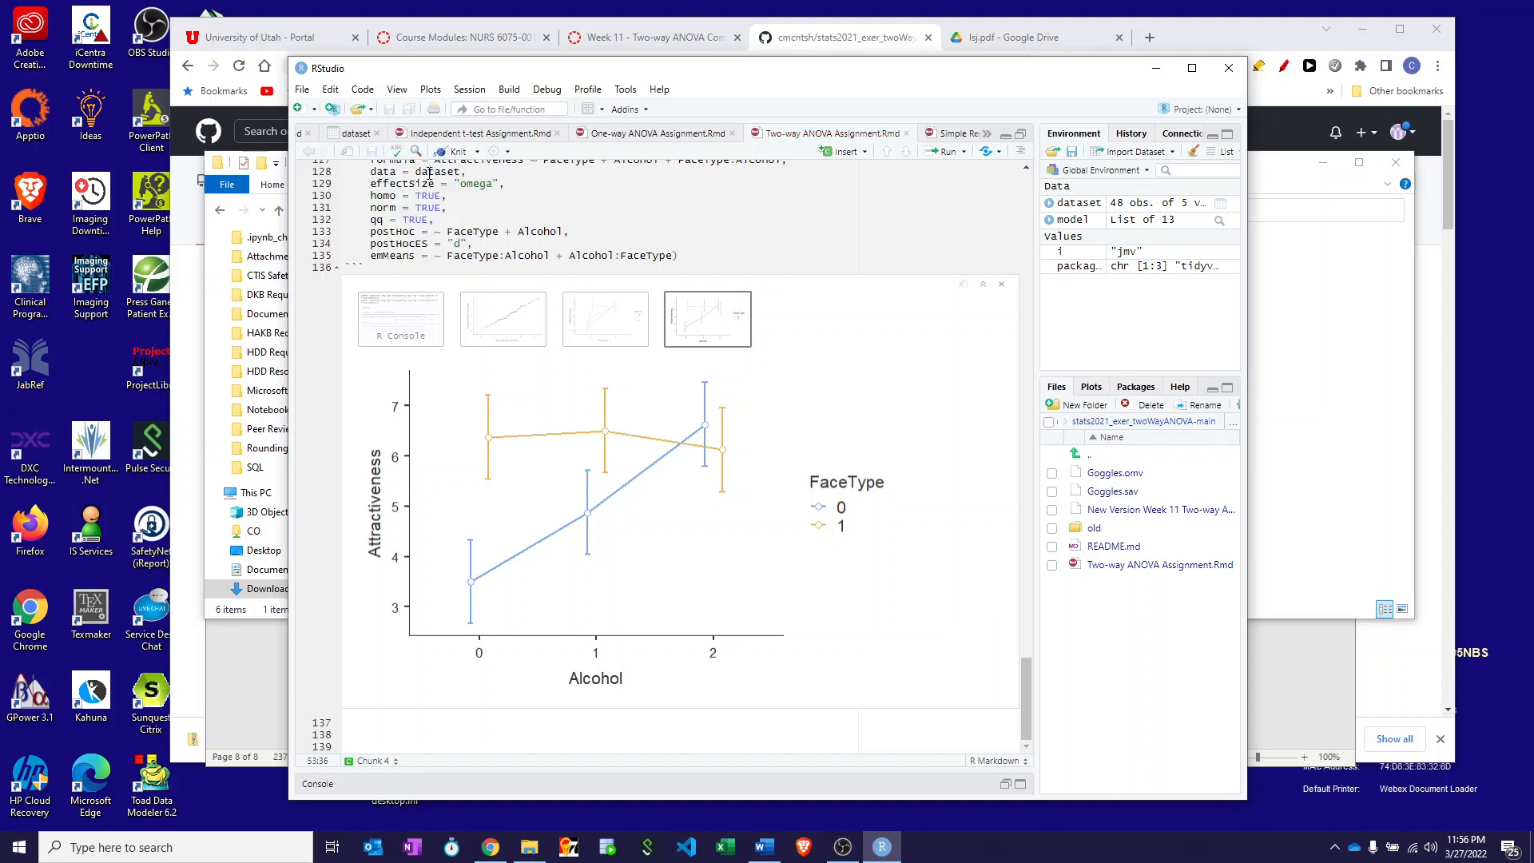
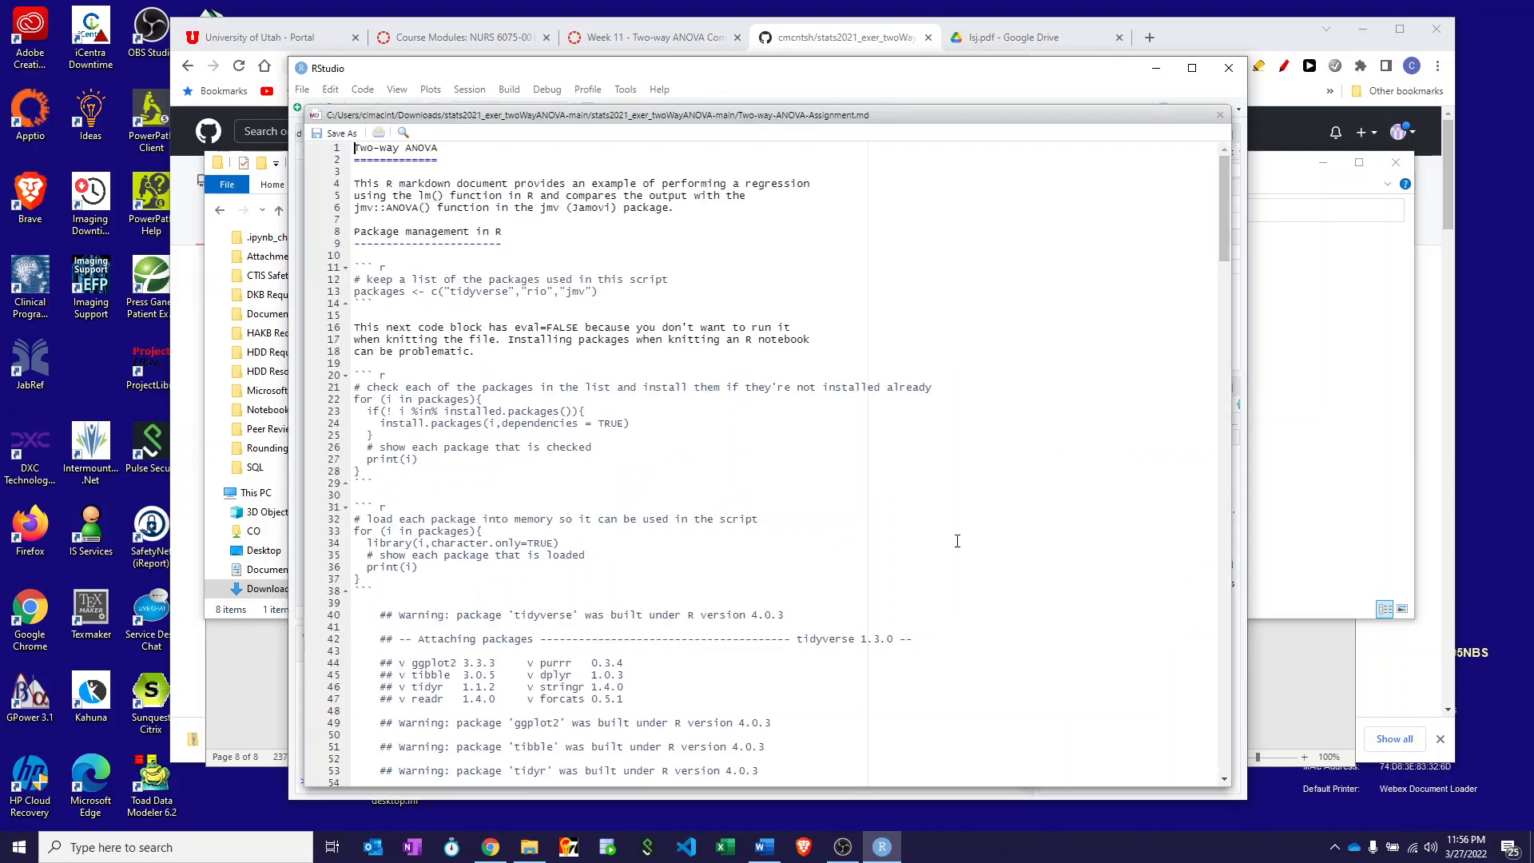
- Close the knitted Markdown preview and quit RStudio with Don't Save for the workspace
left_click(1222, 119)
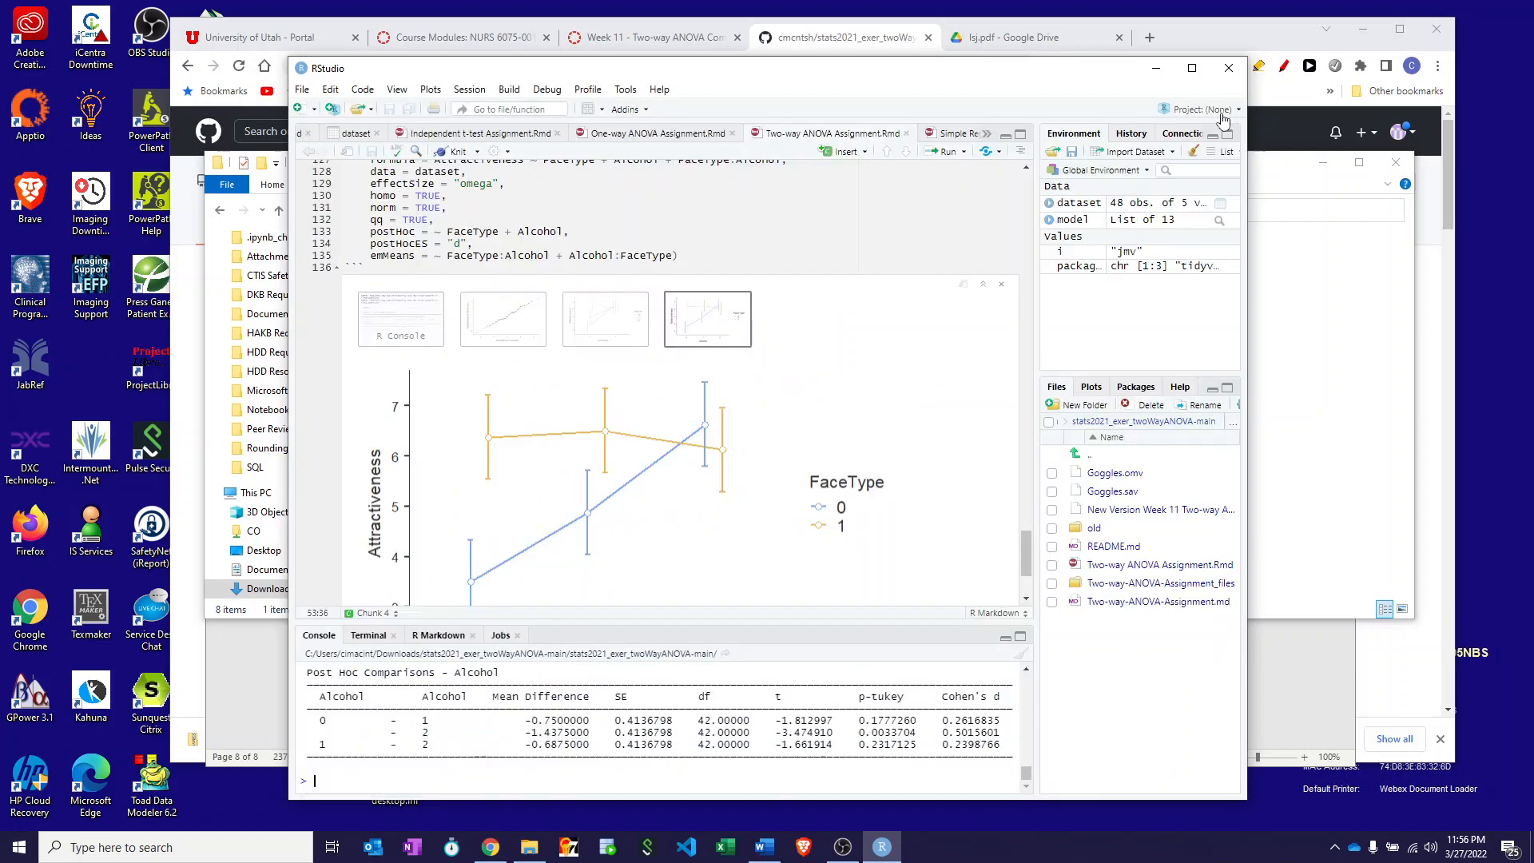
left_click(1229, 68)
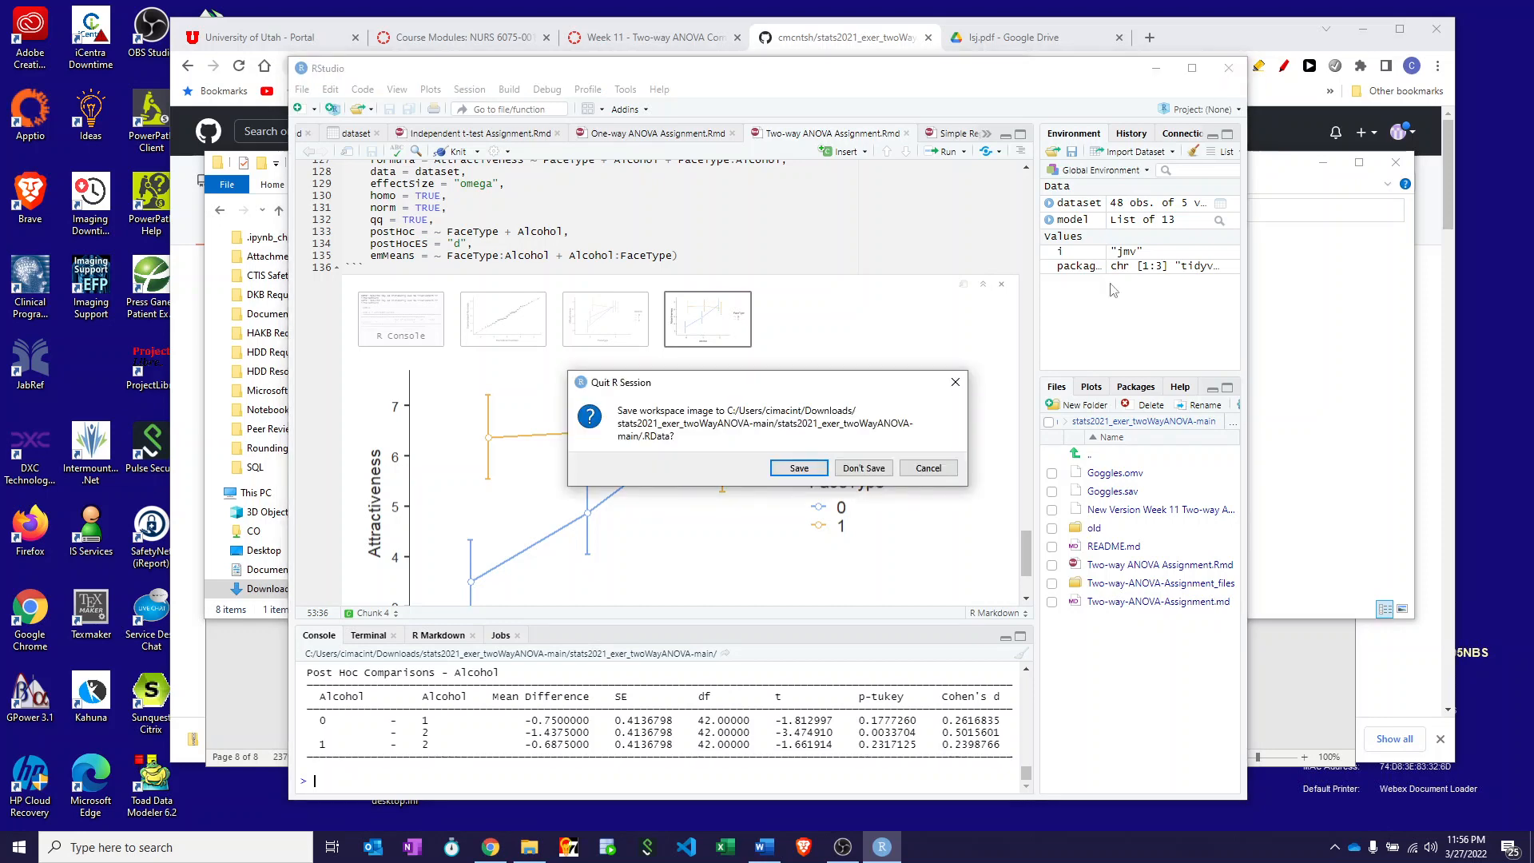
left_click(866, 473)
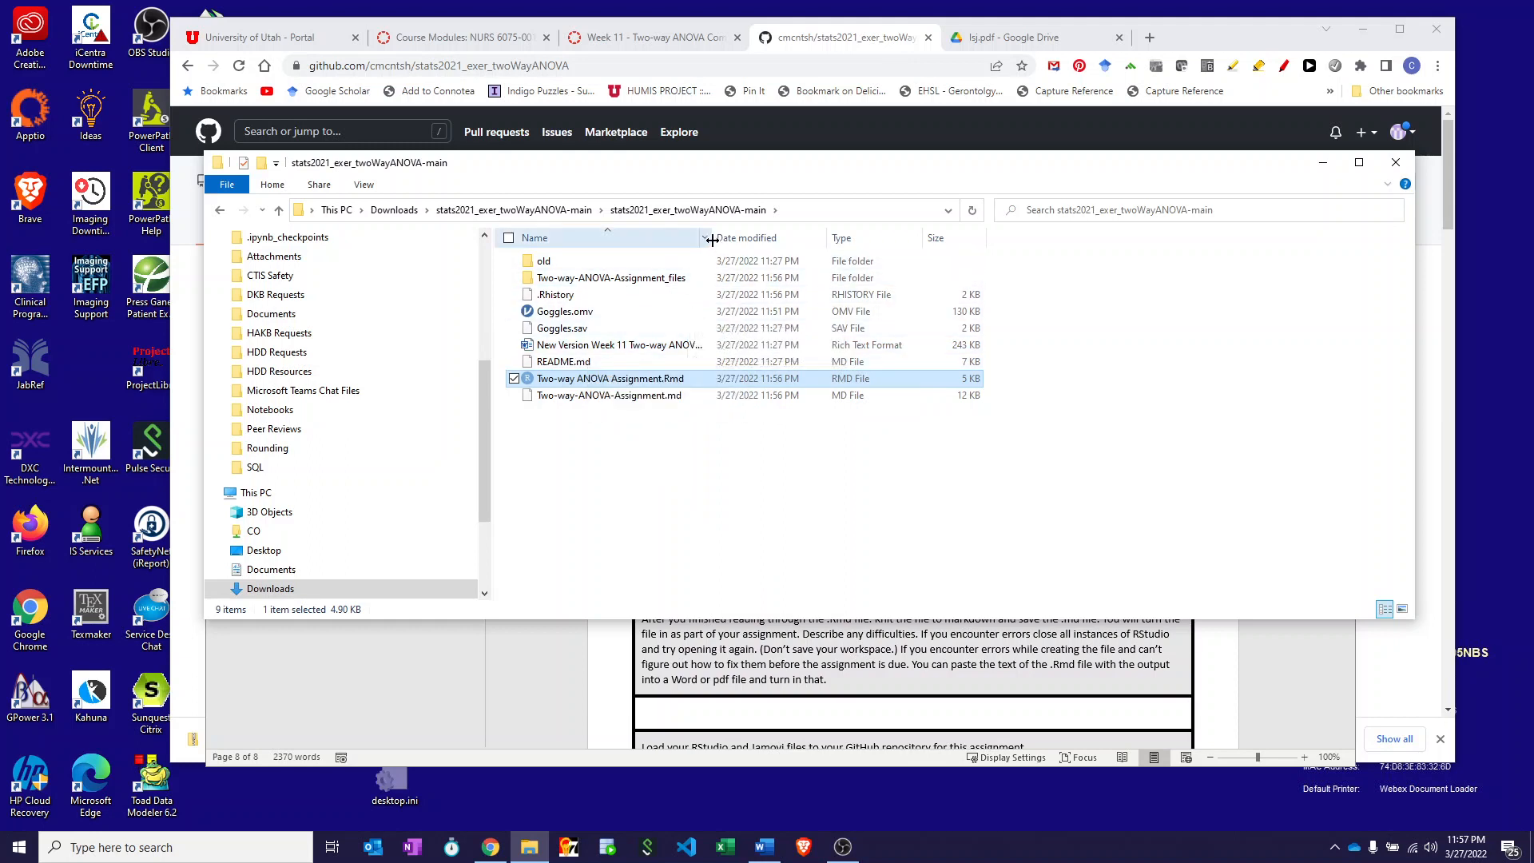
- Widen File Explorer's Name column and return to the stats2021_exer_twoWayANOVA GitHub repository page
left_click_drag(720, 240, 882, 244)
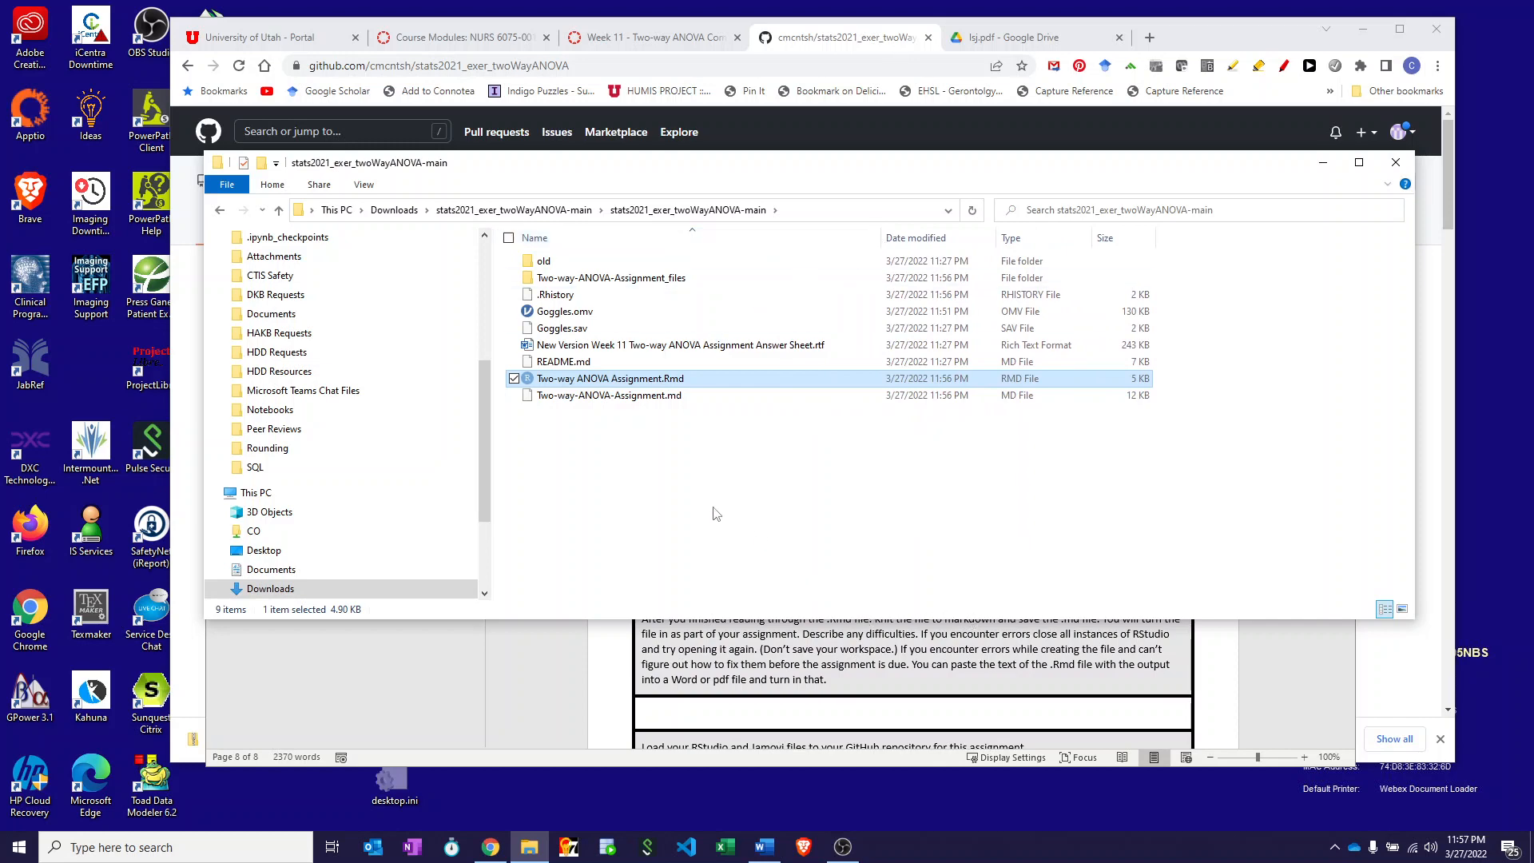
left_click(837, 48)
left_click(906, 285)
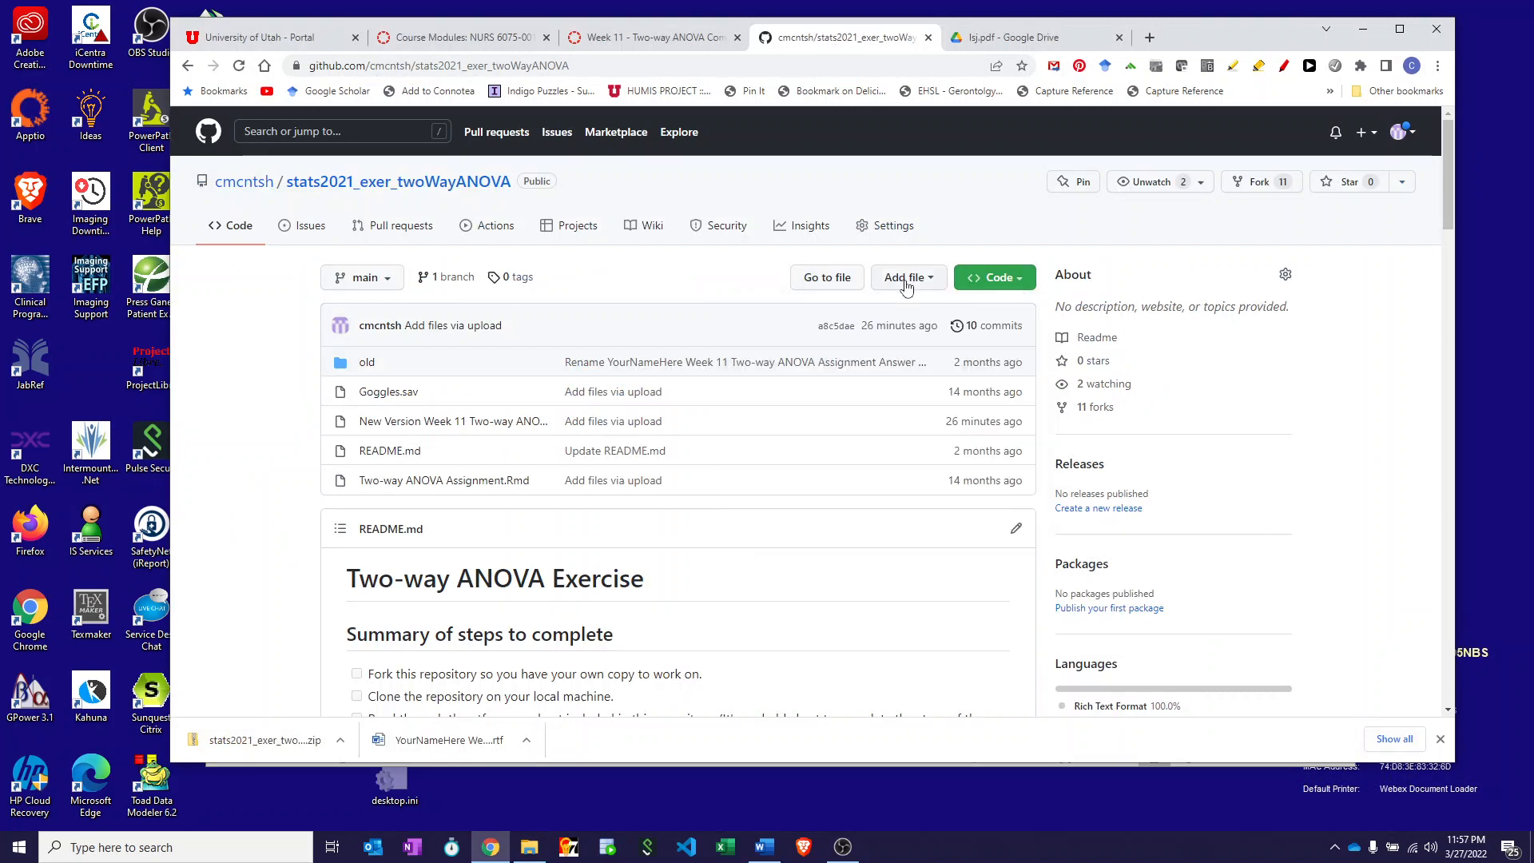
- Open GitHub's Upload files page and move the project folder window beside it
left_click(906, 287)
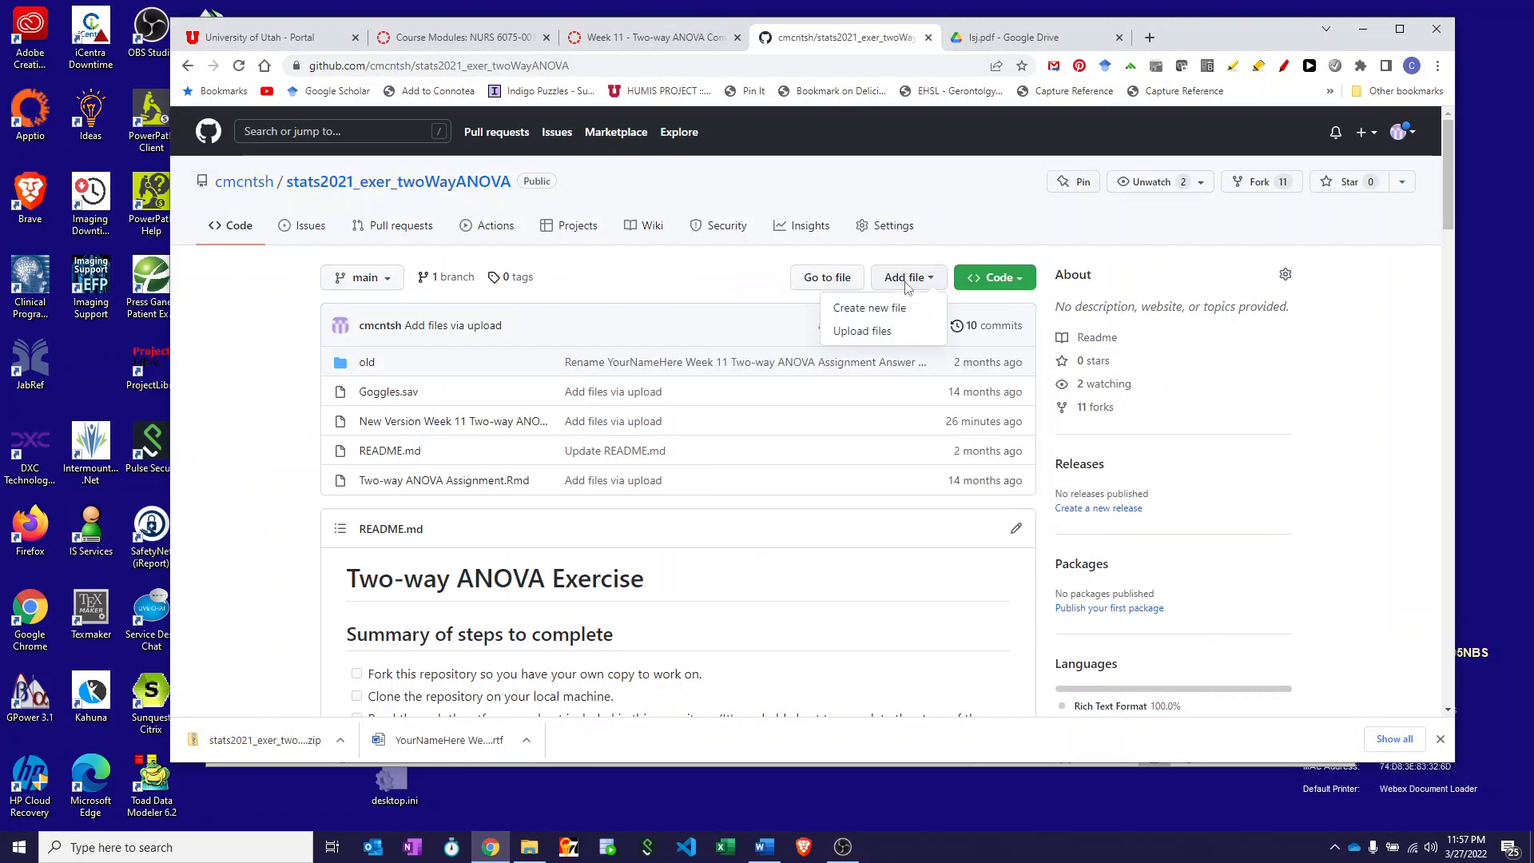
left_click(876, 334)
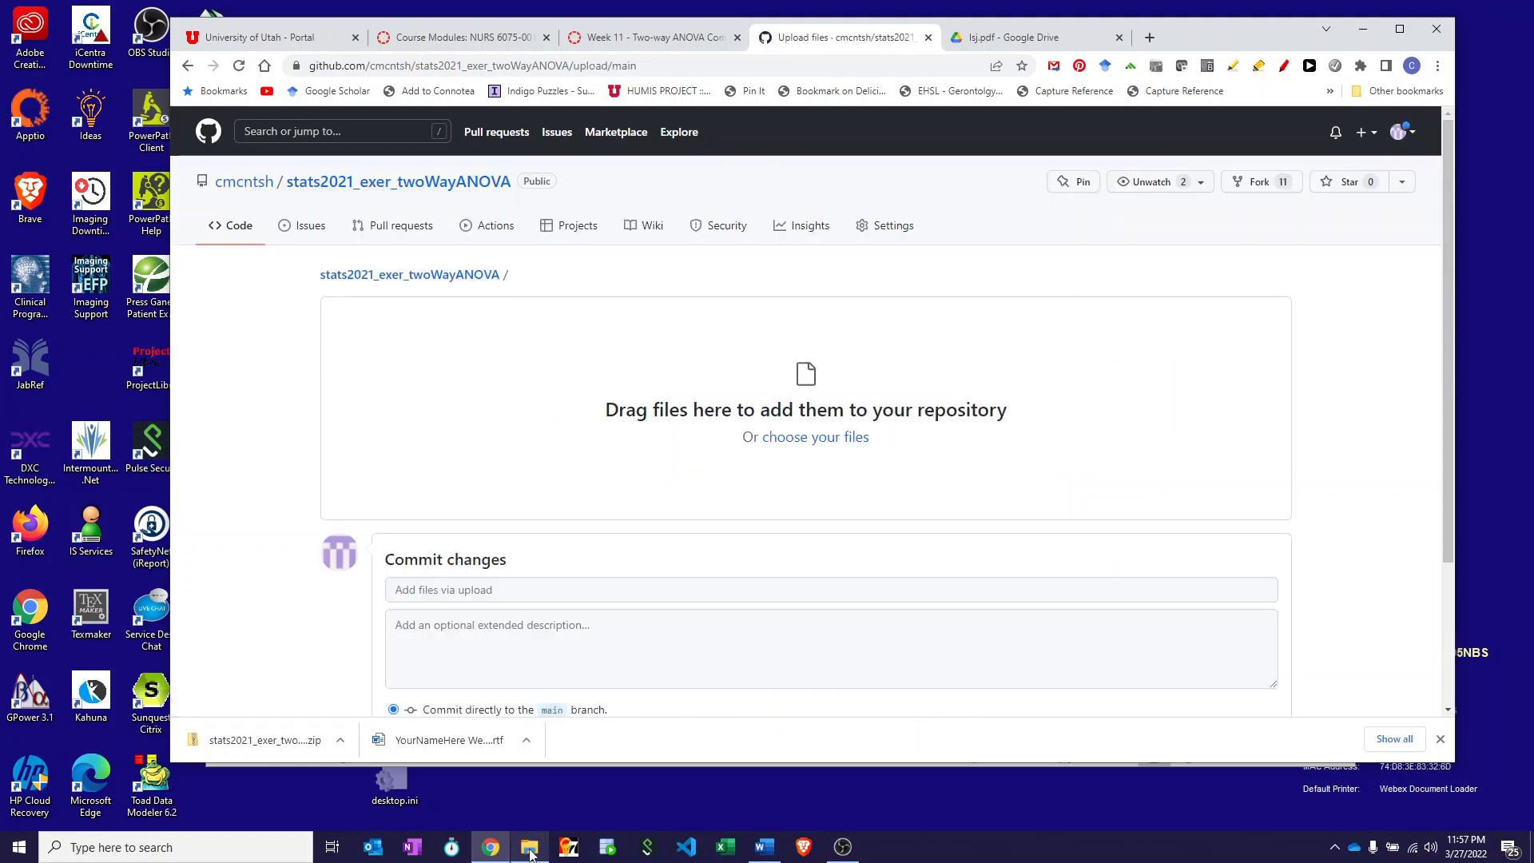
mouse_move(529, 845)
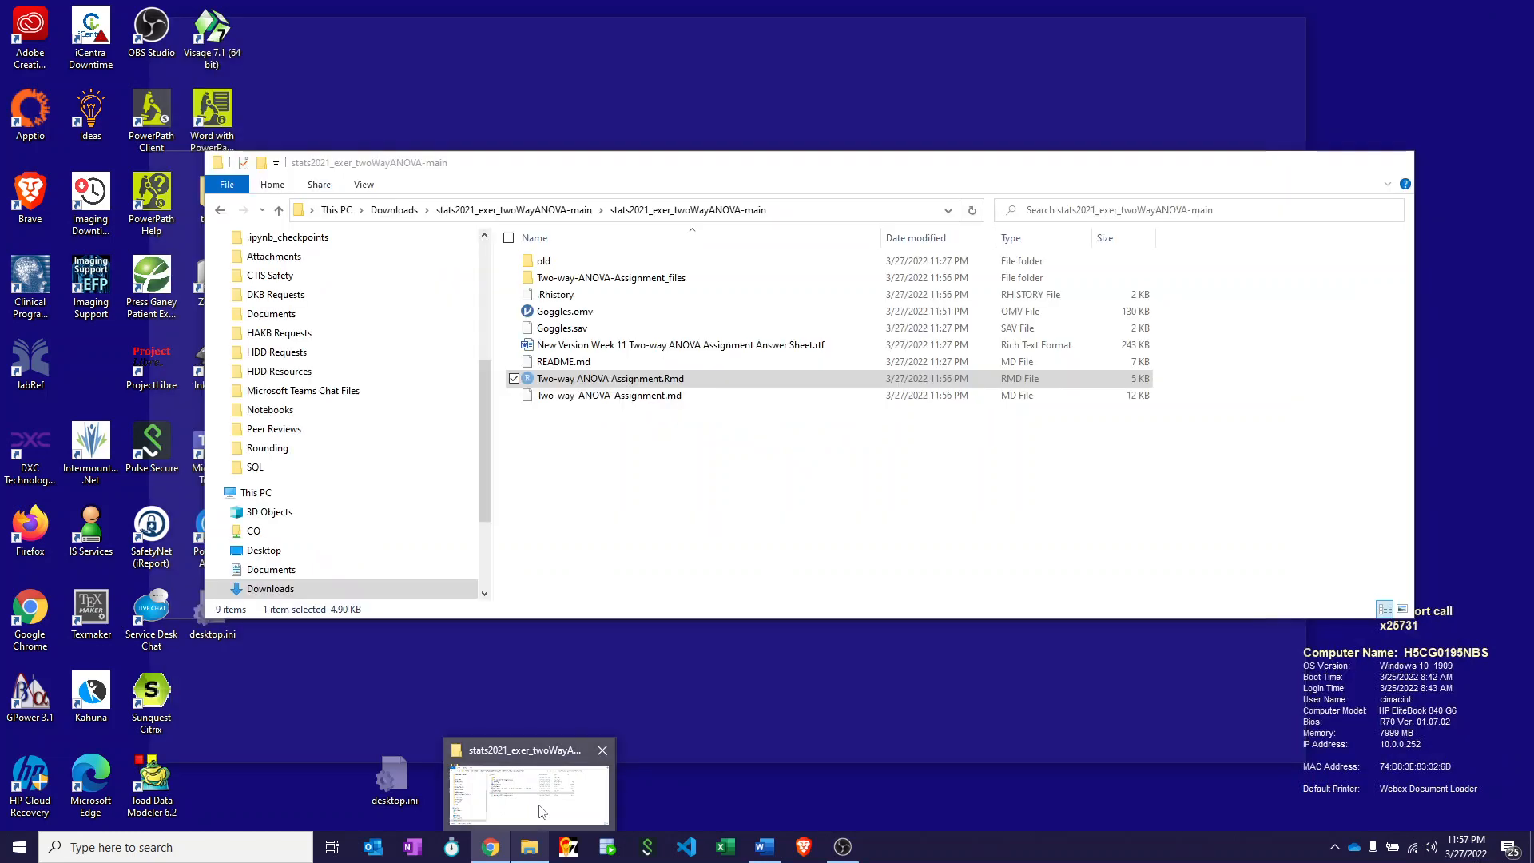
left_click(540, 812)
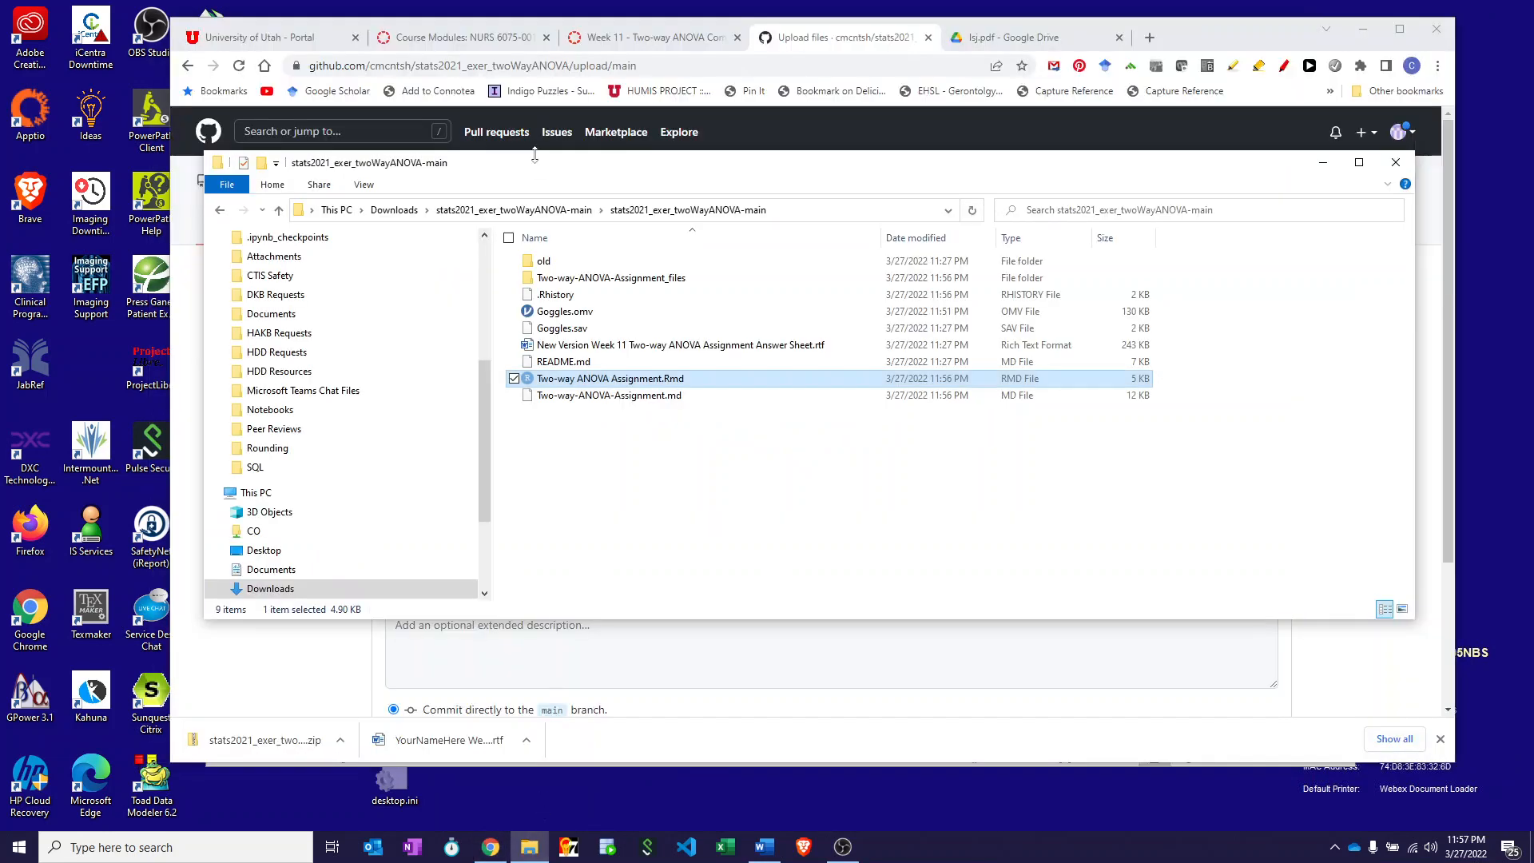
left_click_drag(566, 175, 1339, 172)
- Upload Two-way-ANOVA-Assignment.md and Goggles.omv and commit them directly to main
left_click_drag(1364, 392, 675, 433)
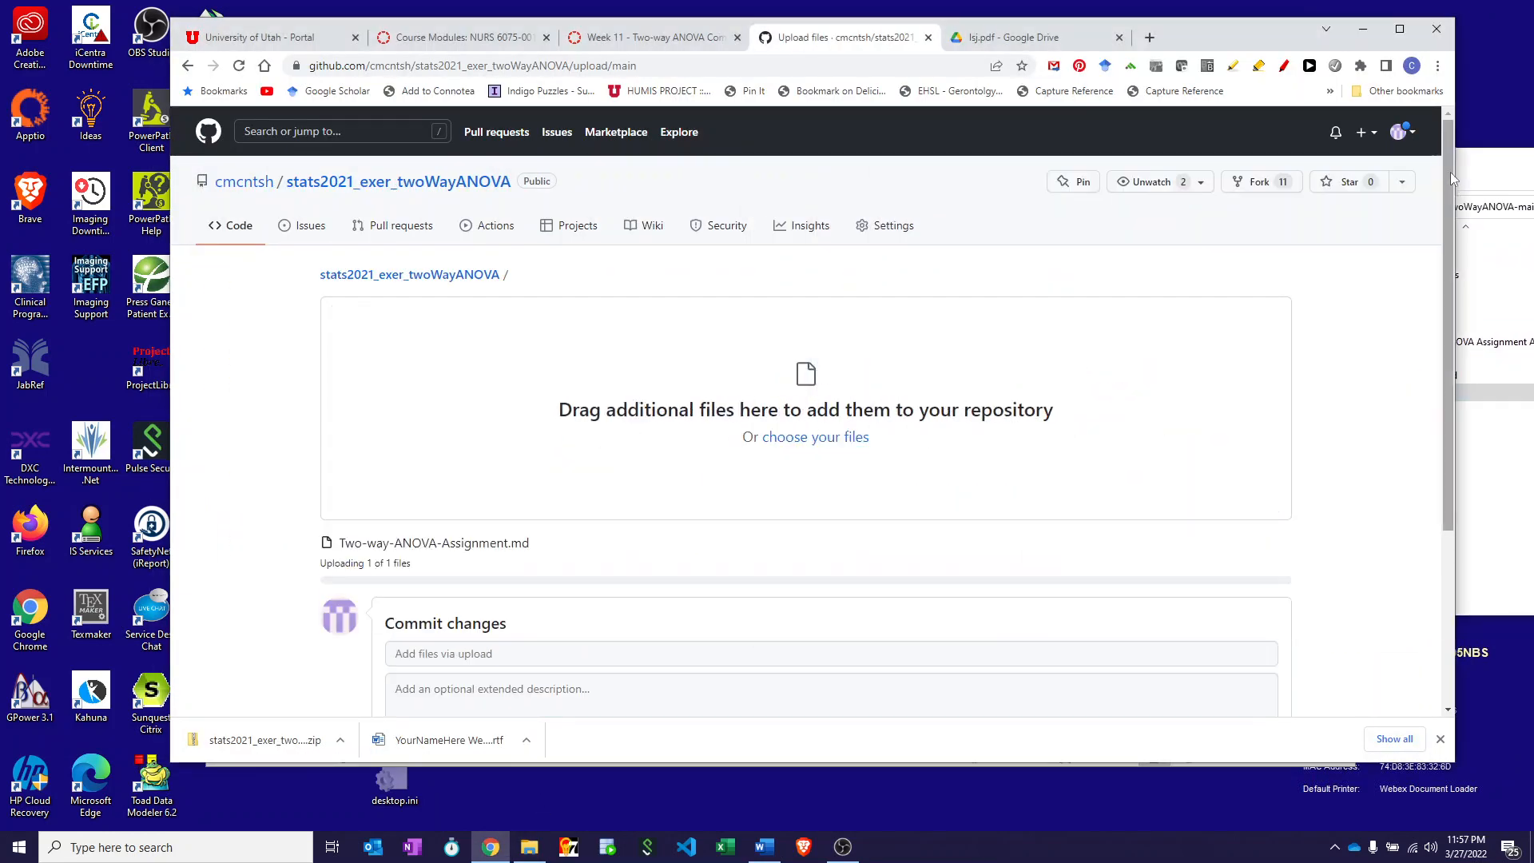
left_click(1470, 155)
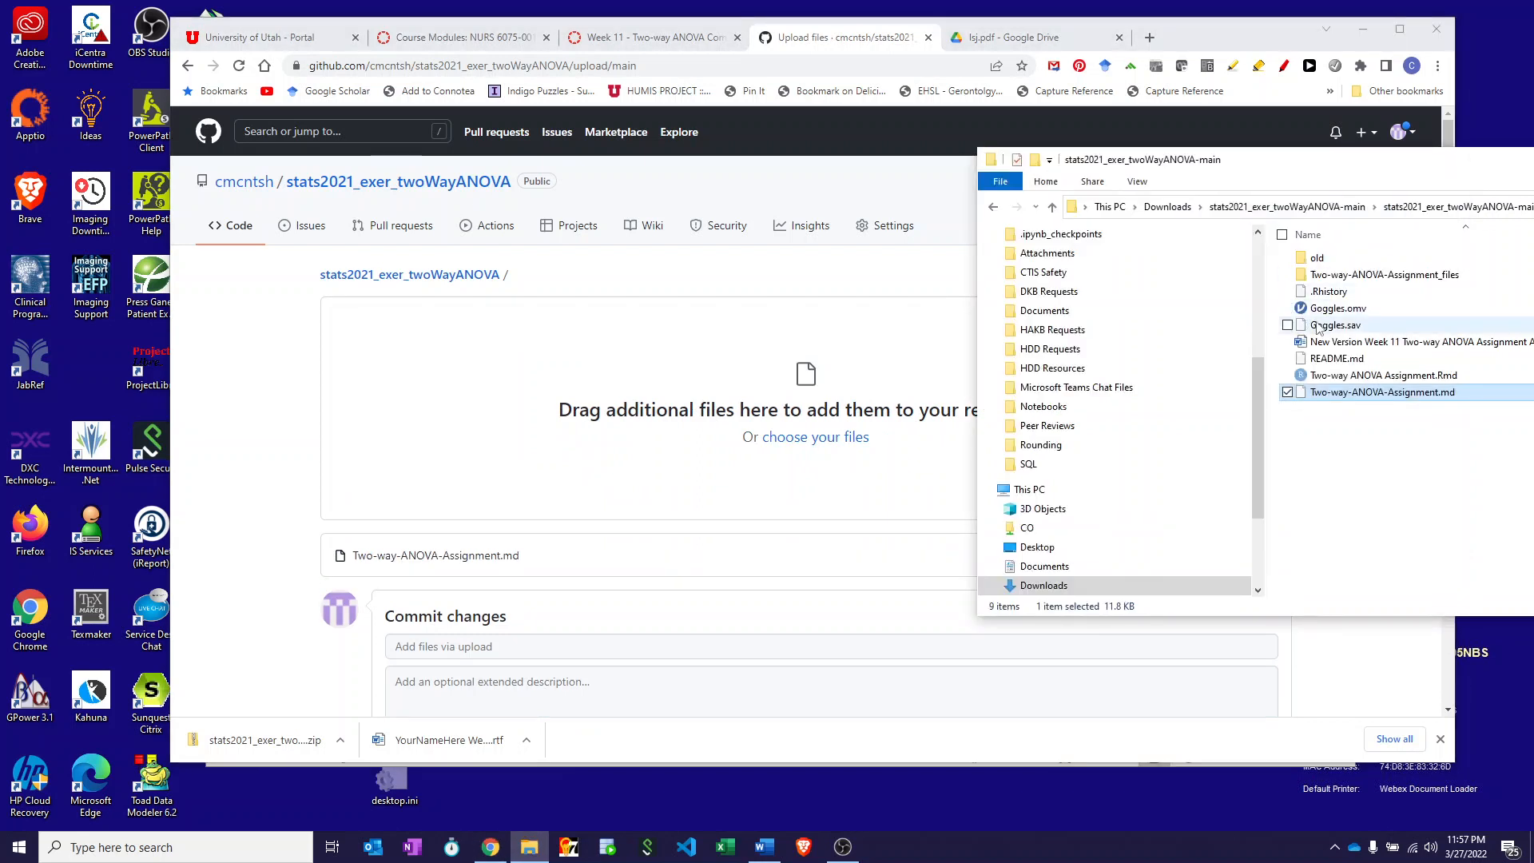
left_click_drag(1317, 314, 707, 418)
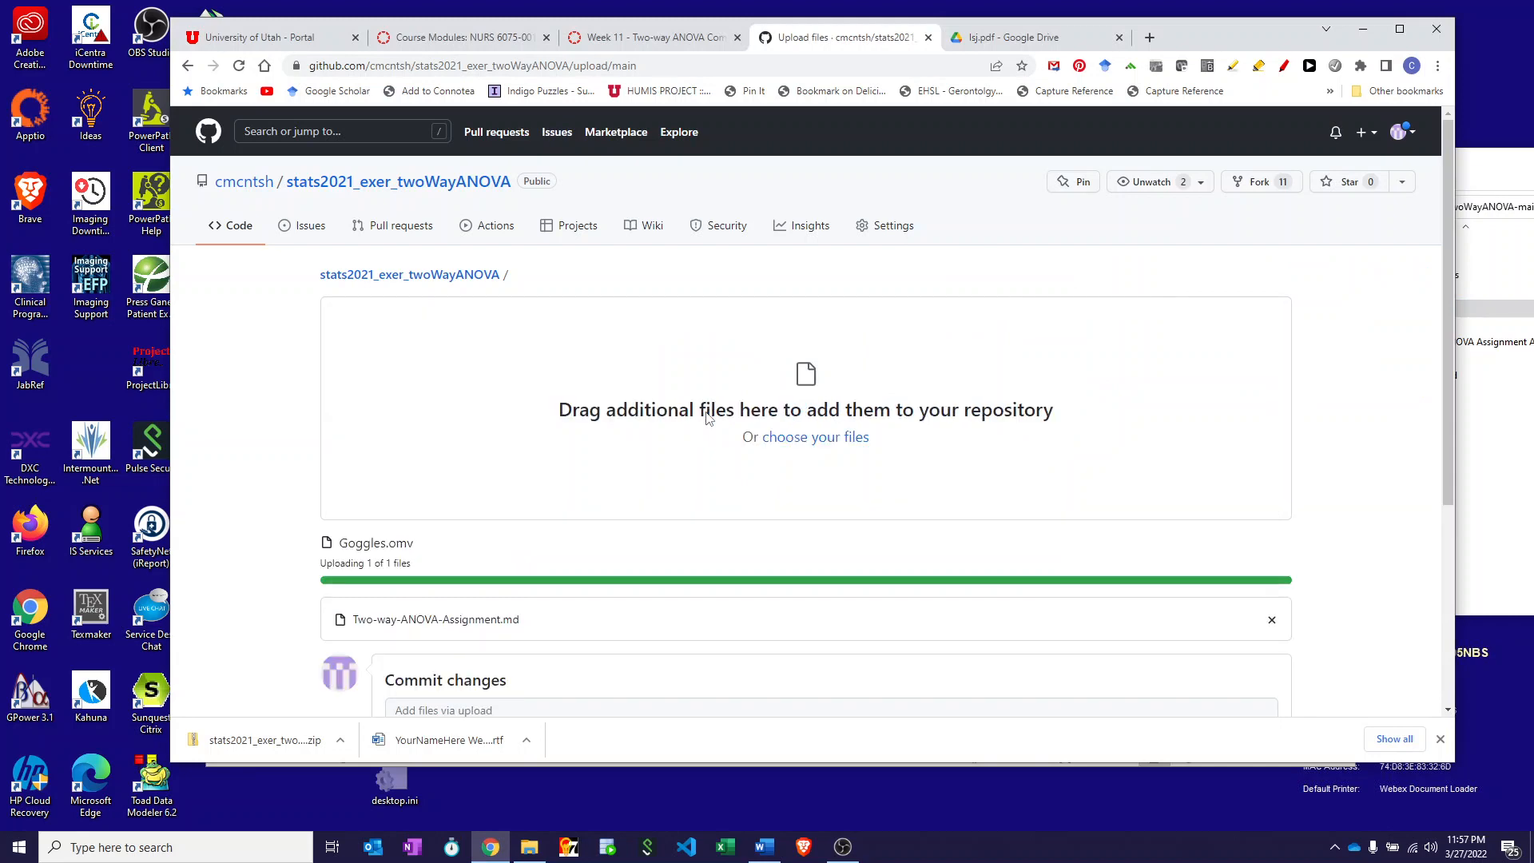
scroll(710, 527, "down", 4)
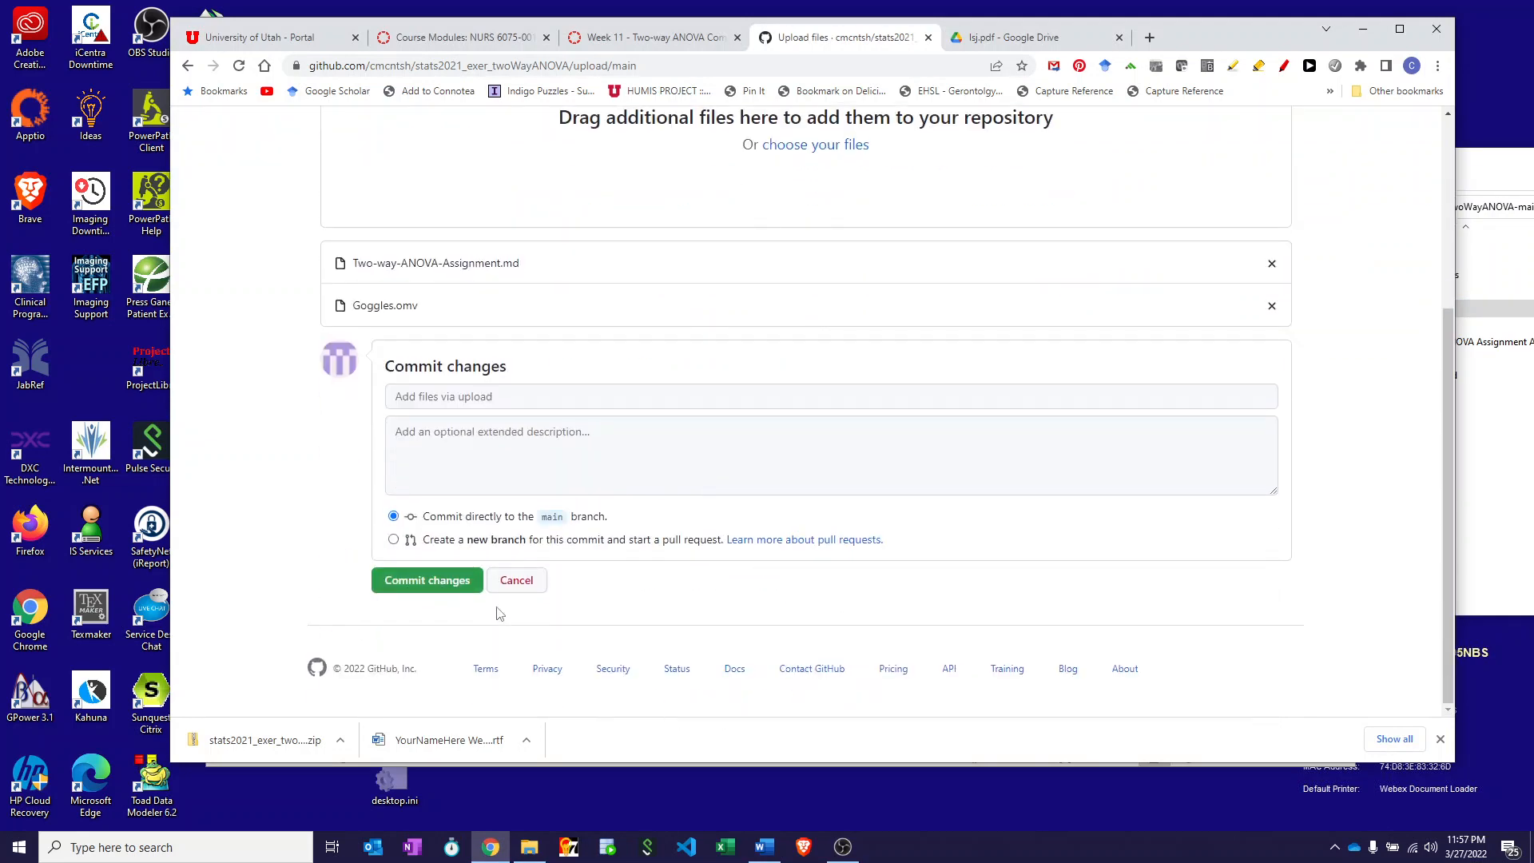
left_click(526, 584)
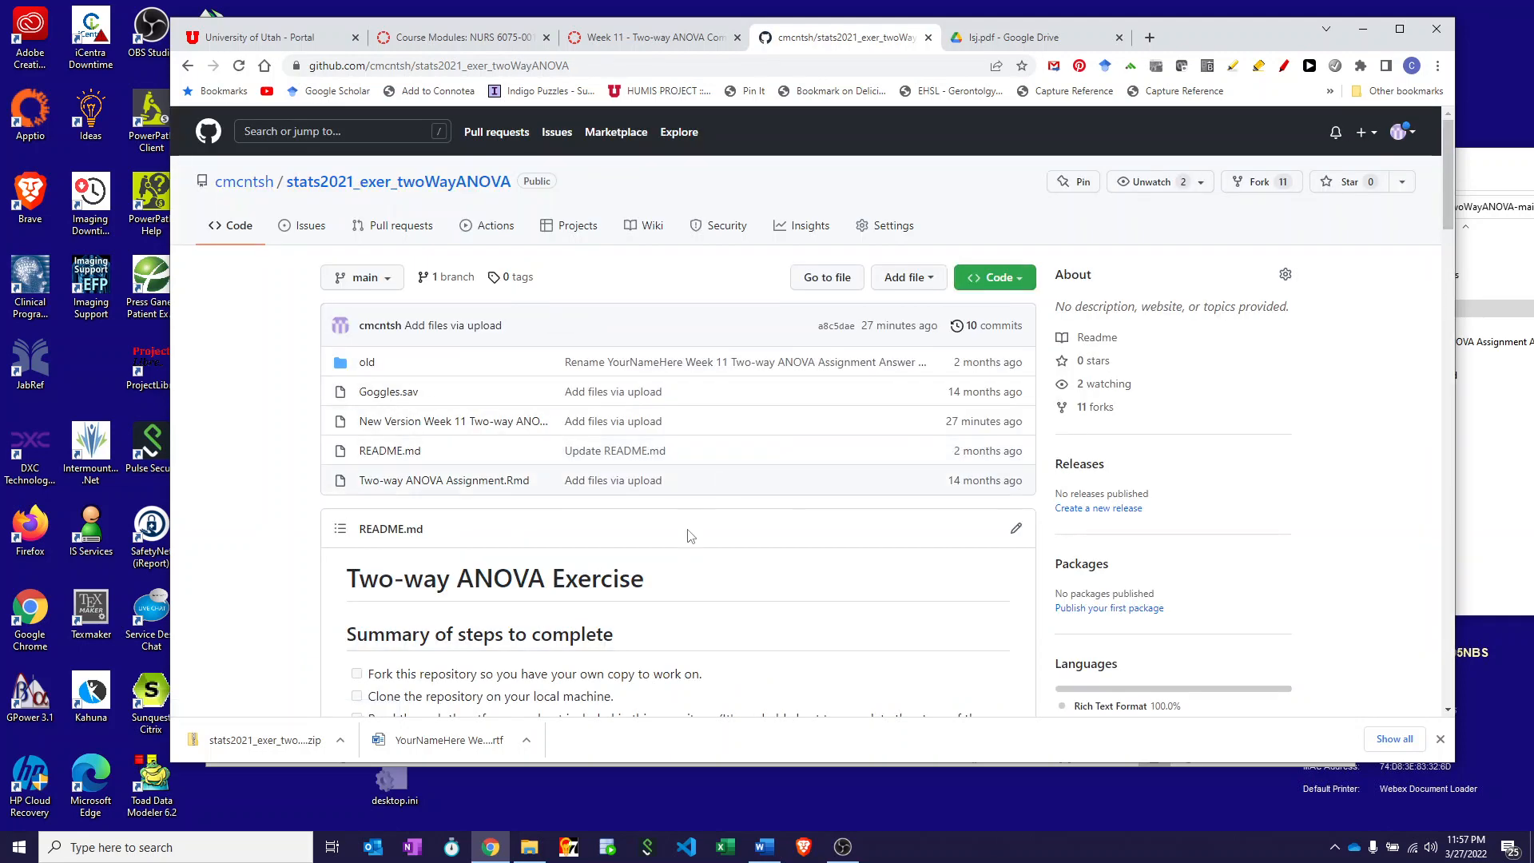
- Scroll through the repository README, then drag the project folder window back into view
scroll(694, 577, "down", 4)
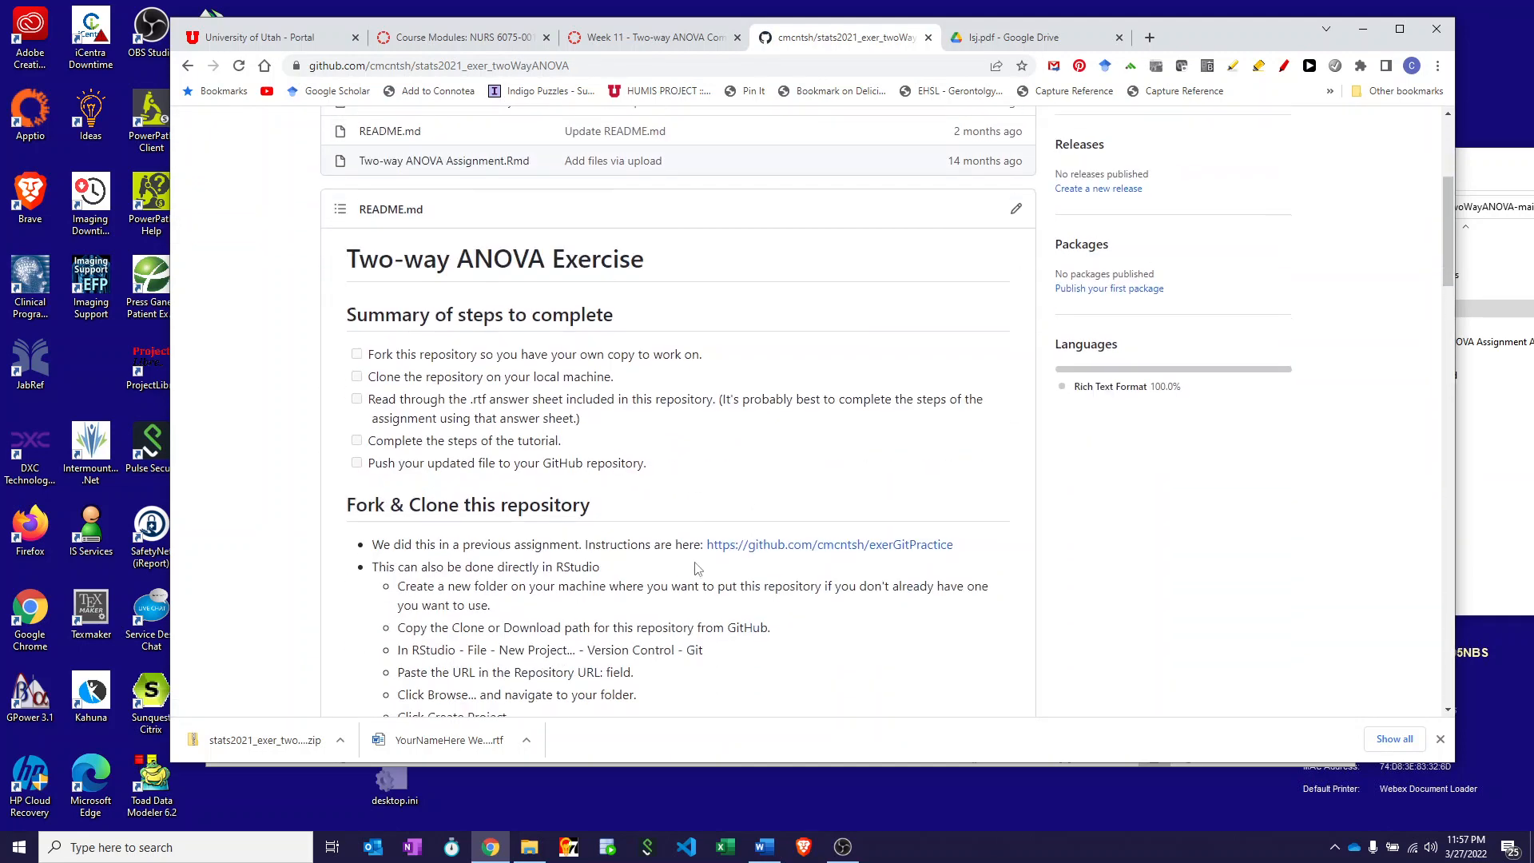
scroll(694, 569, "down", 3)
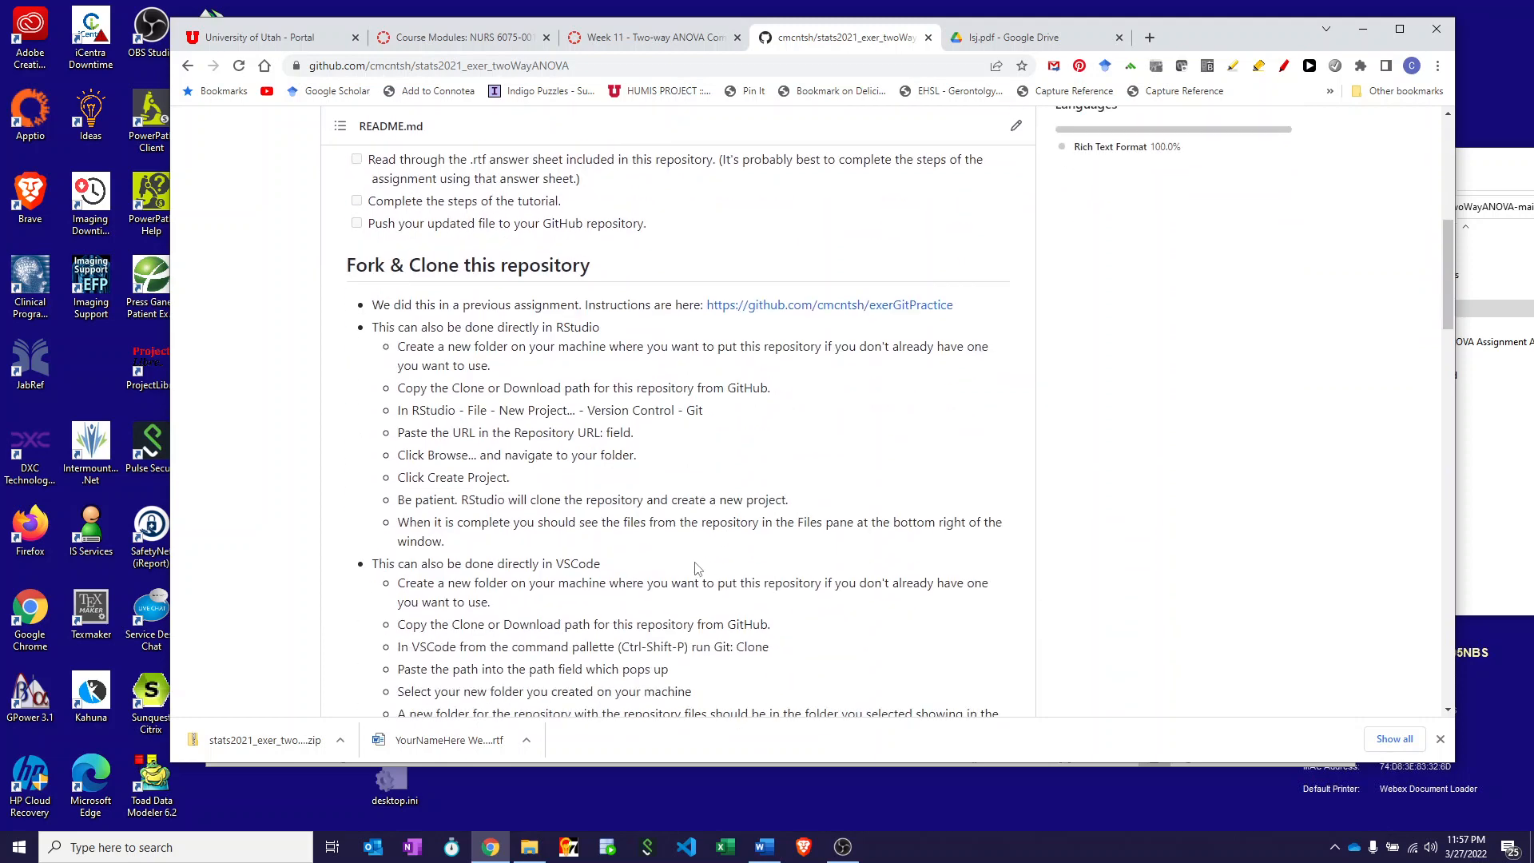
left_click_drag(1495, 163, 819, 169)
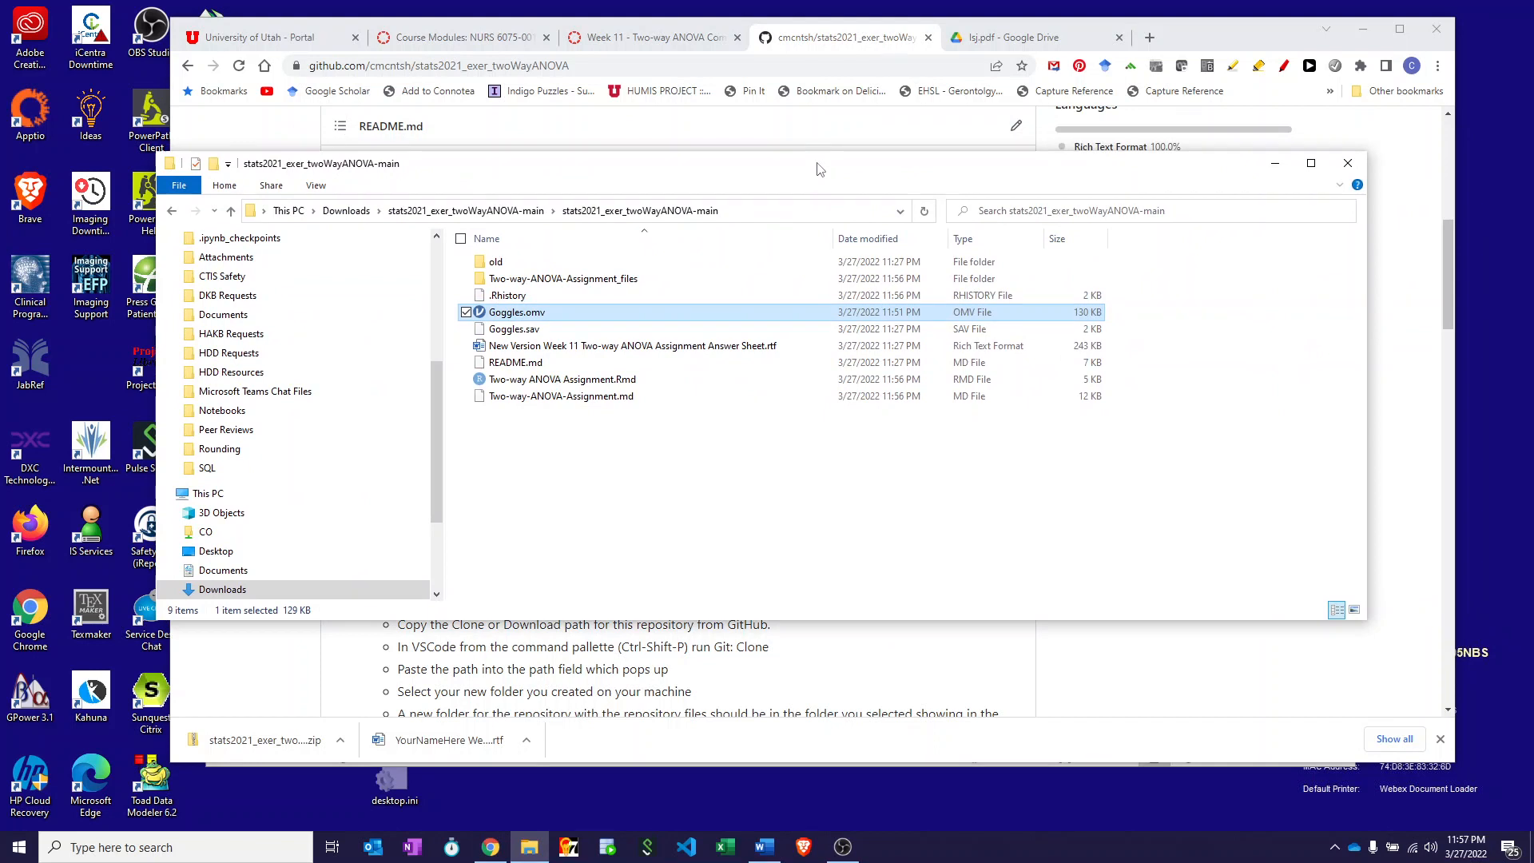